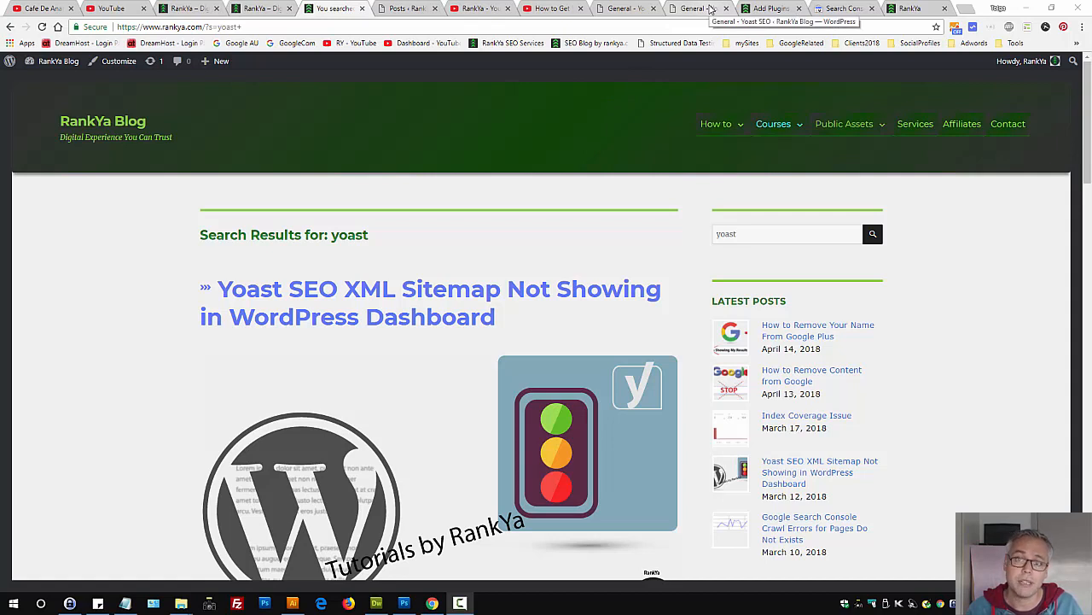
- Open the General dashboard of Yoast SEO, and look through the blog's search results for yoast
click(700, 8)
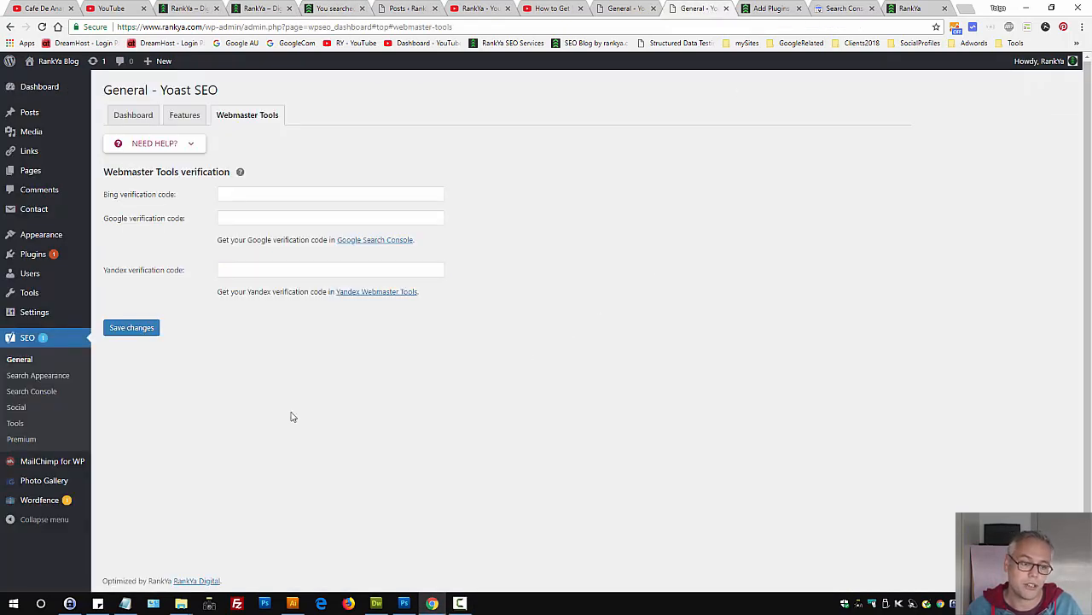
click(32, 359)
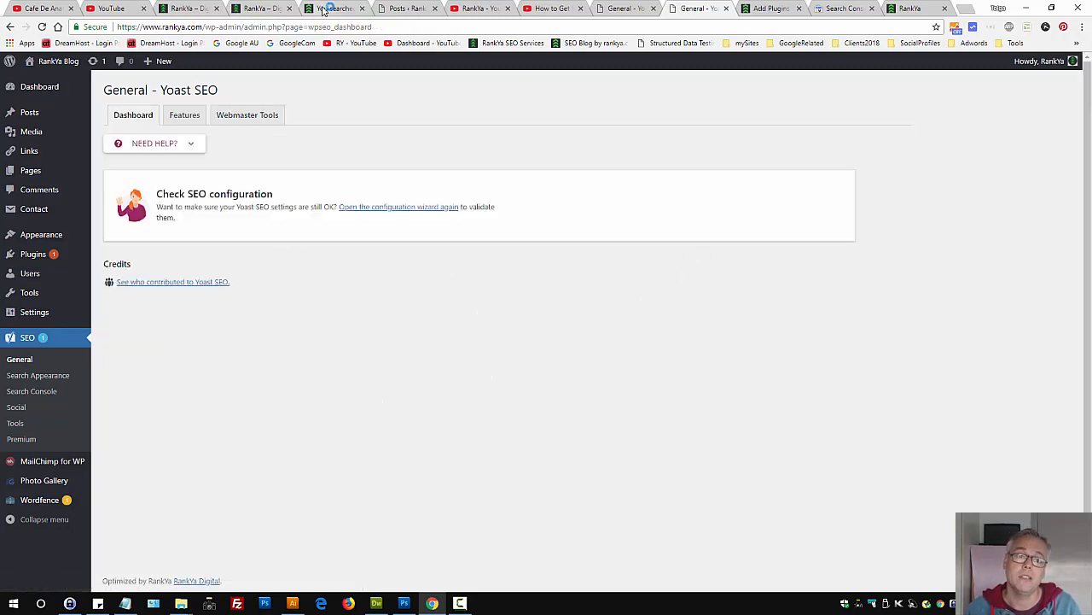
click(324, 8)
scroll(401, 321, down, 10)
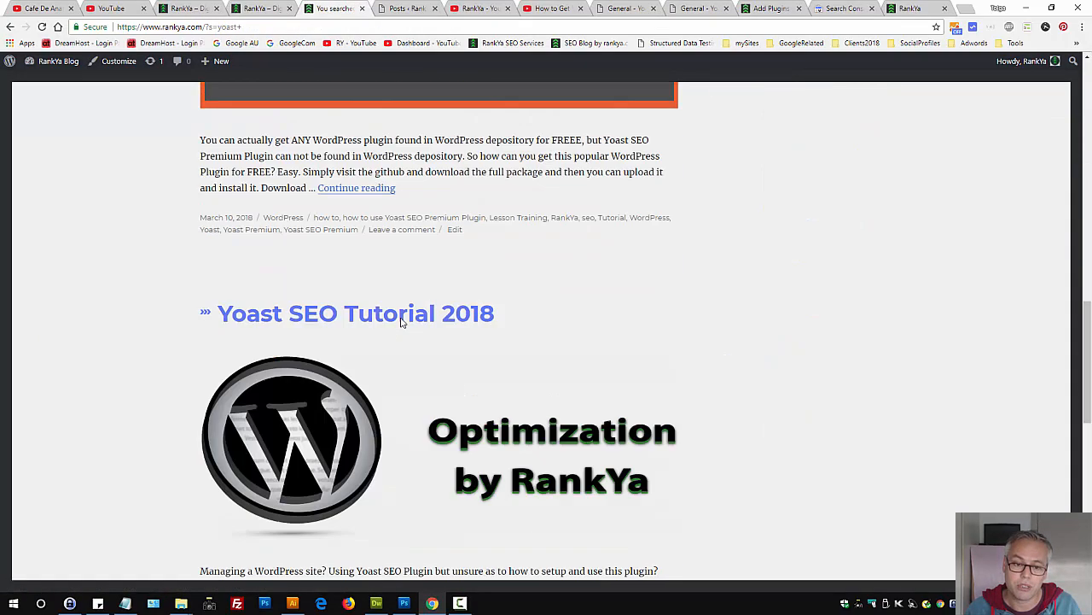
scroll(402, 317, up, 15)
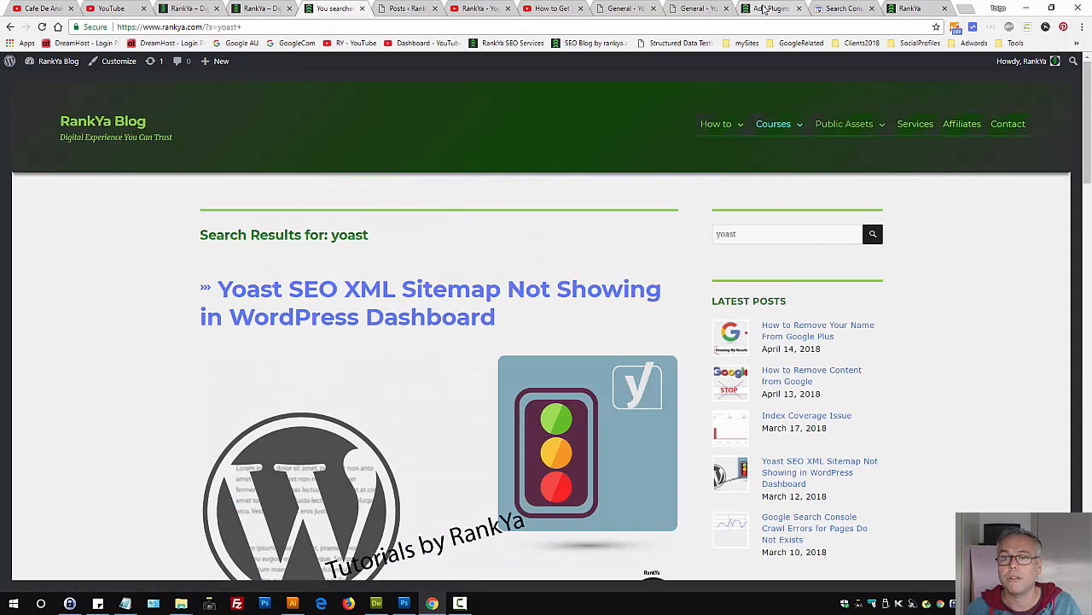
- Search the WordPress plugin directory for yoast, and close the Add Plugins page
click(764, 9)
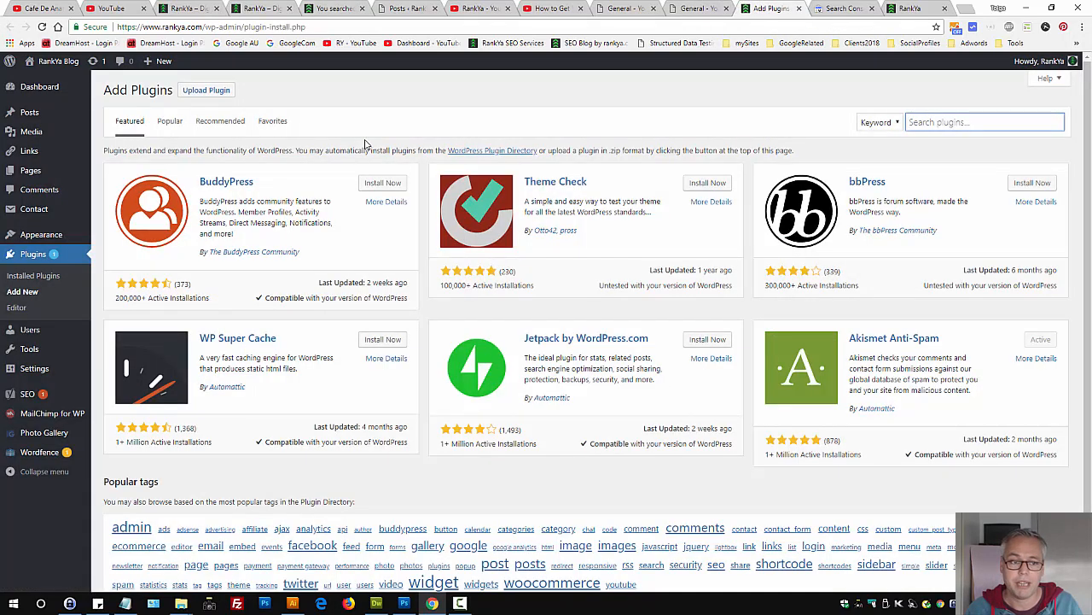
text(yoast)
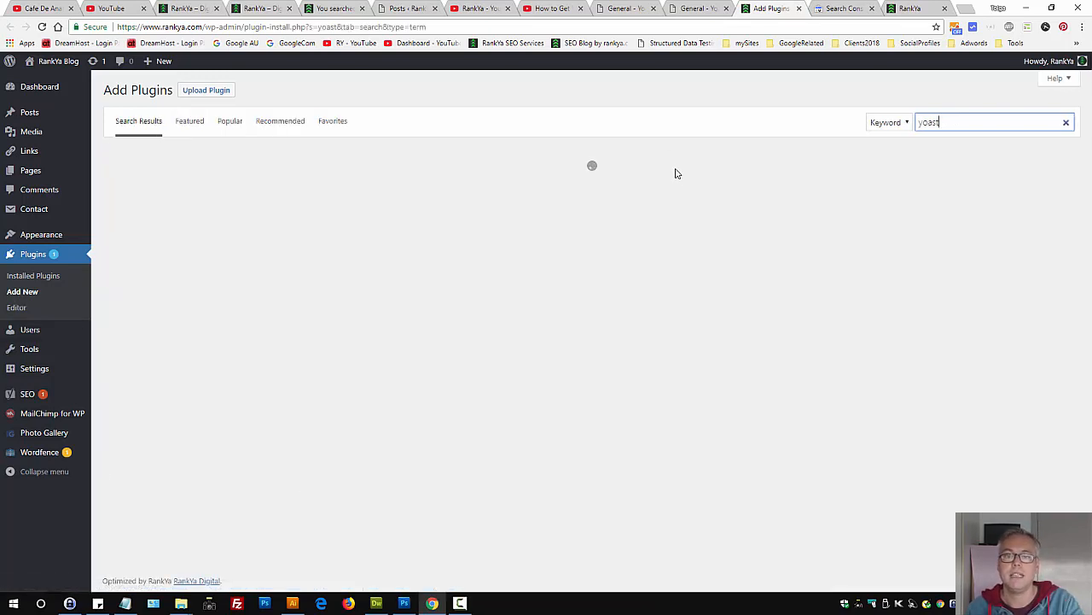
key(ctrl+w)
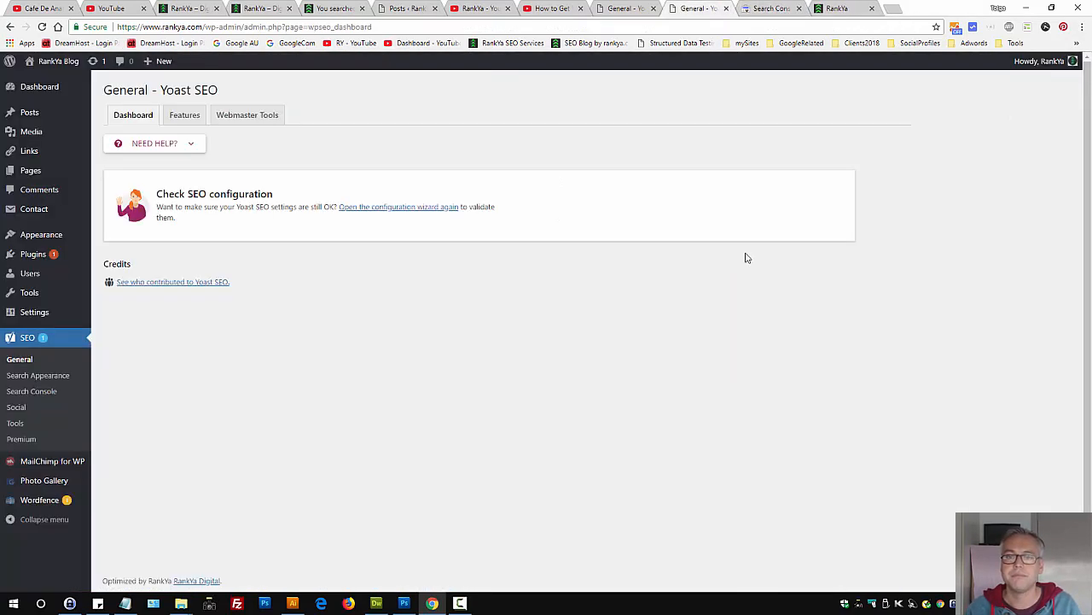
- Open the Yoast SEO configuration wizard in a separate browser tab and close it again
right_click(433, 396)
click(631, 305)
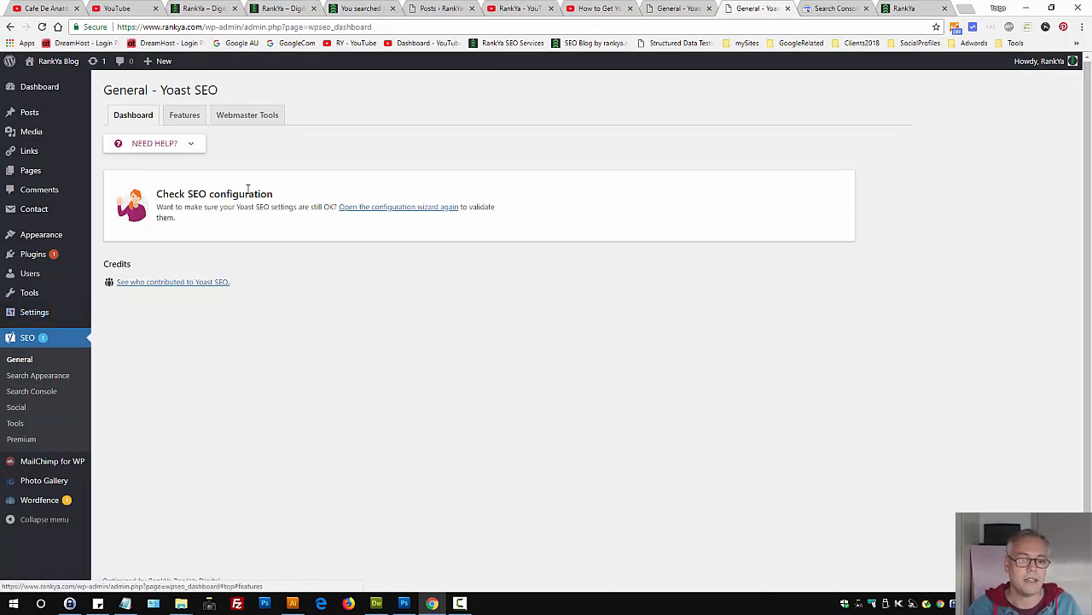
click(374, 214)
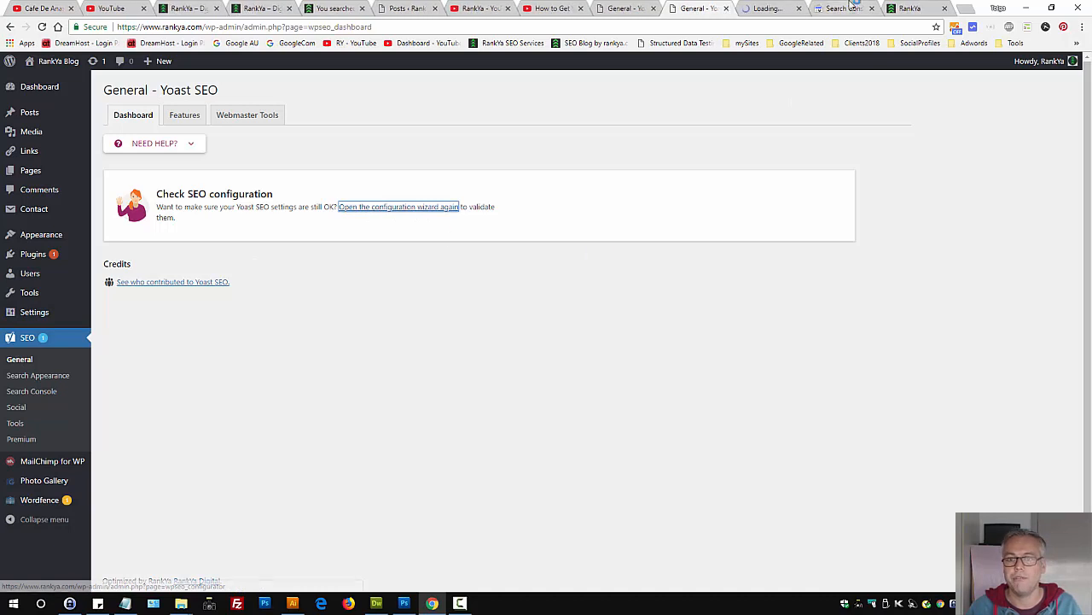
click(798, 8)
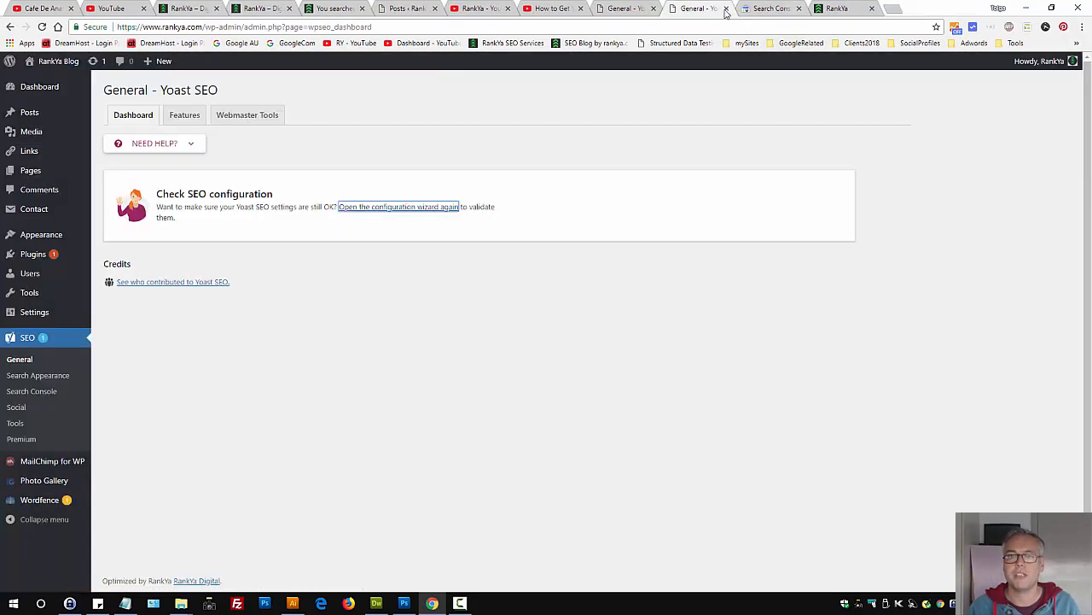
- Open the XML sitemap index from the XML sitemaps help in Yoast SEO's Features settings
click(185, 115)
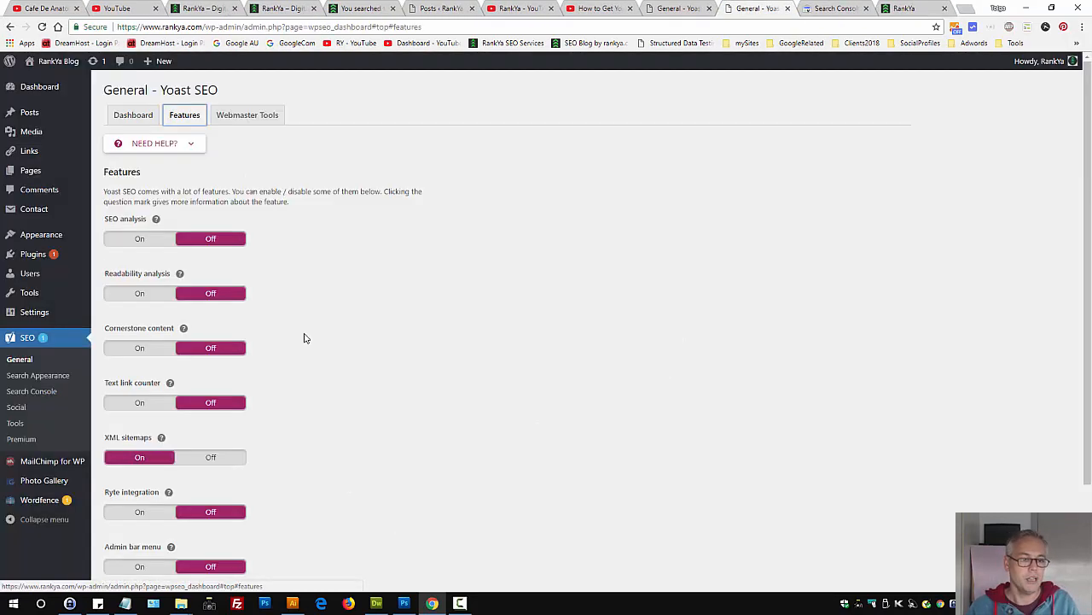
scroll(305, 338, down, 3)
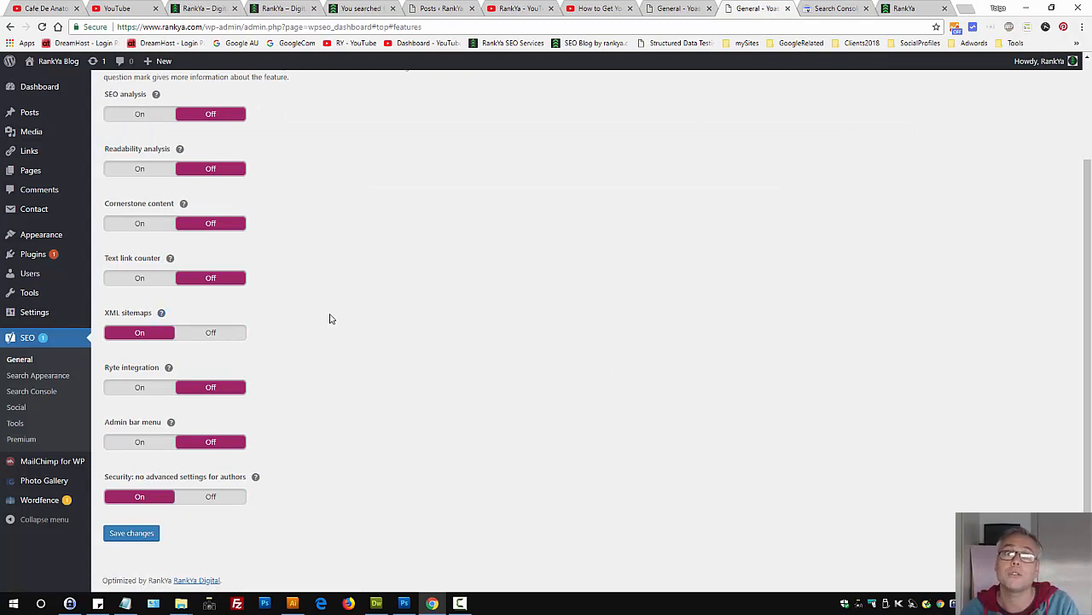
click(162, 312)
click(290, 334)
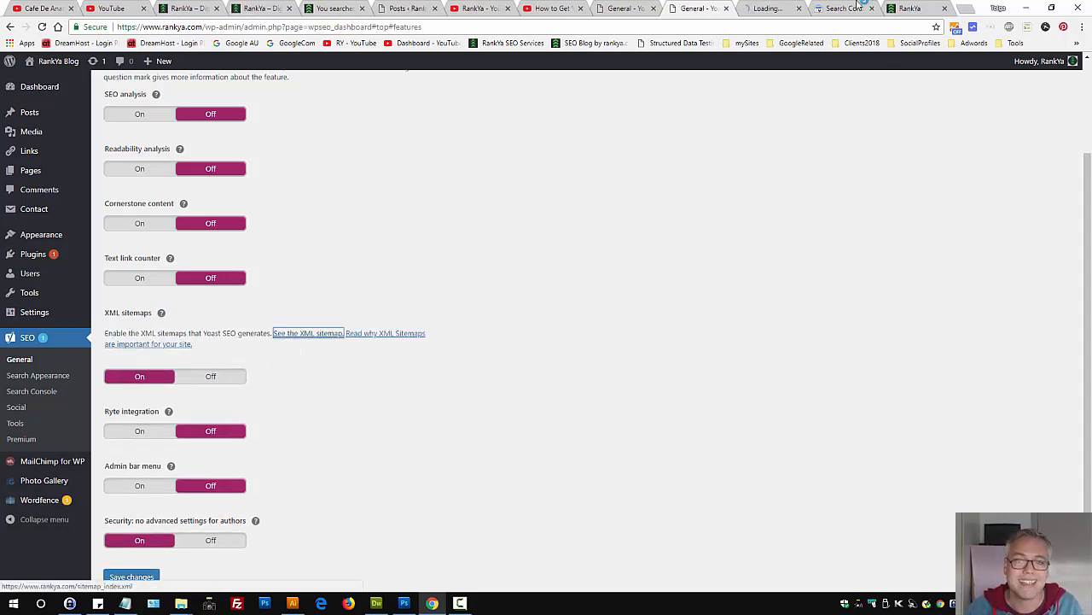
click(766, 8)
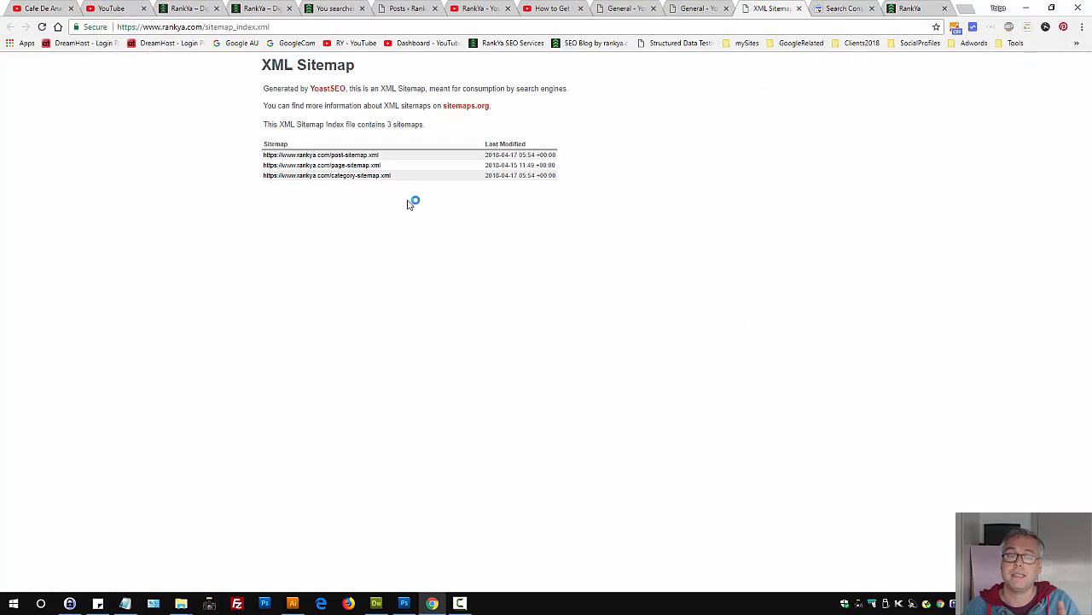
- Open the post, page and category sitemaps from the sitemap index in separate browser tabs
middle_click(329, 166)
middle_click(341, 175)
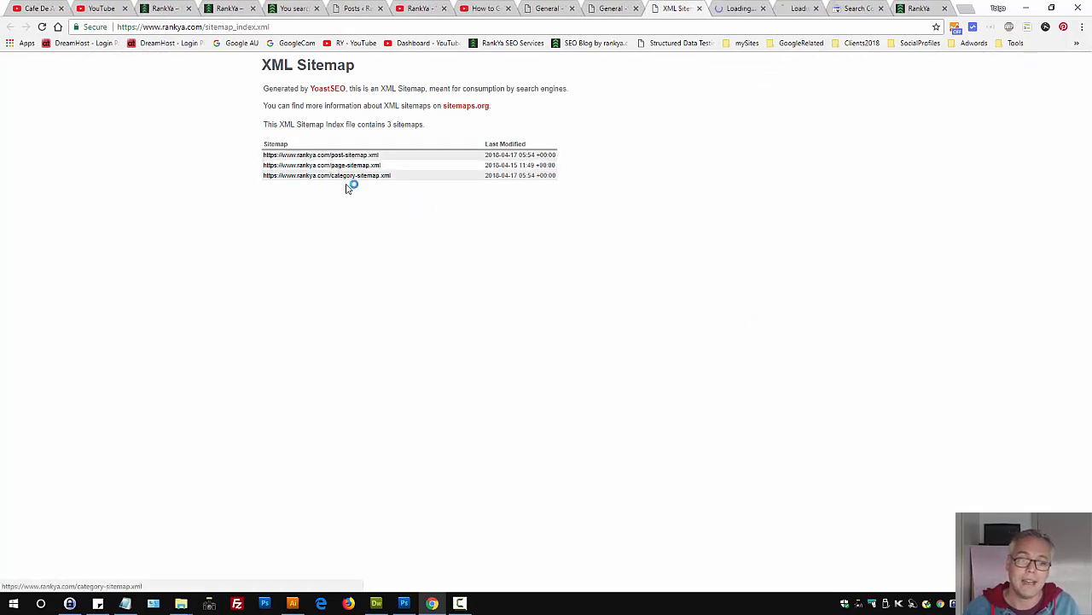
middle_click(370, 176)
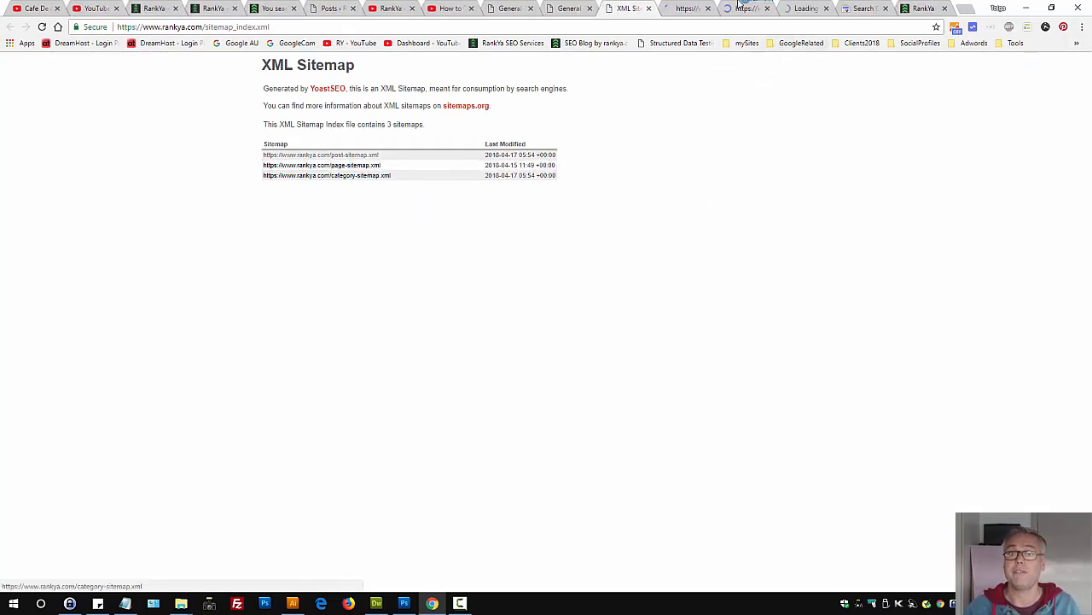
- Examine the post sitemap and the page sitemap, highlighting each one's file name in its web address
key(ctrl+Tab)
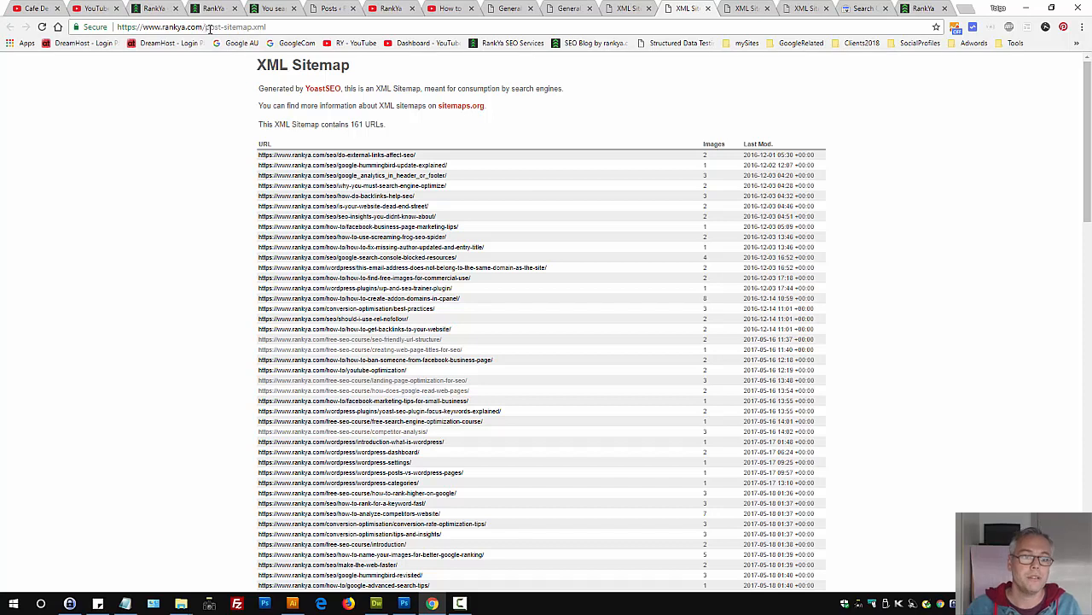
drag(207, 28, 388, 27)
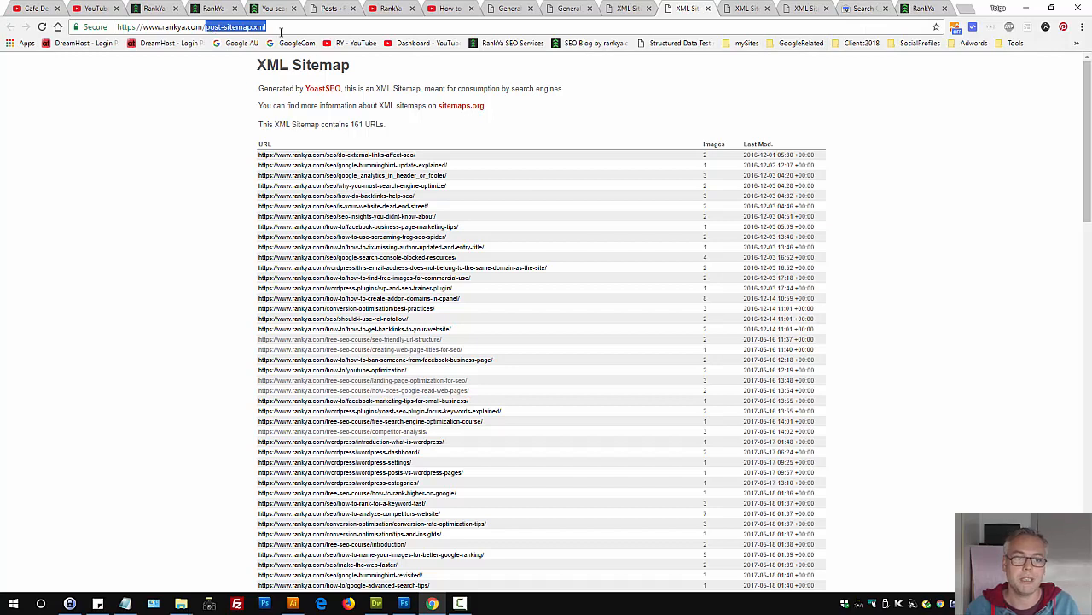
click(756, 8)
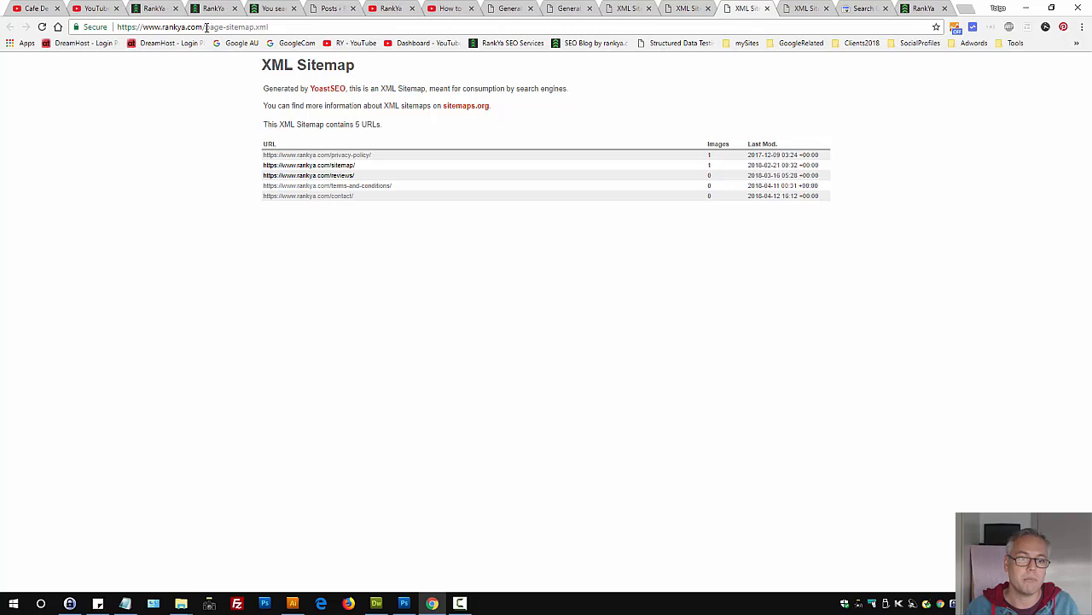
drag(206, 28, 270, 27)
click(860, 304)
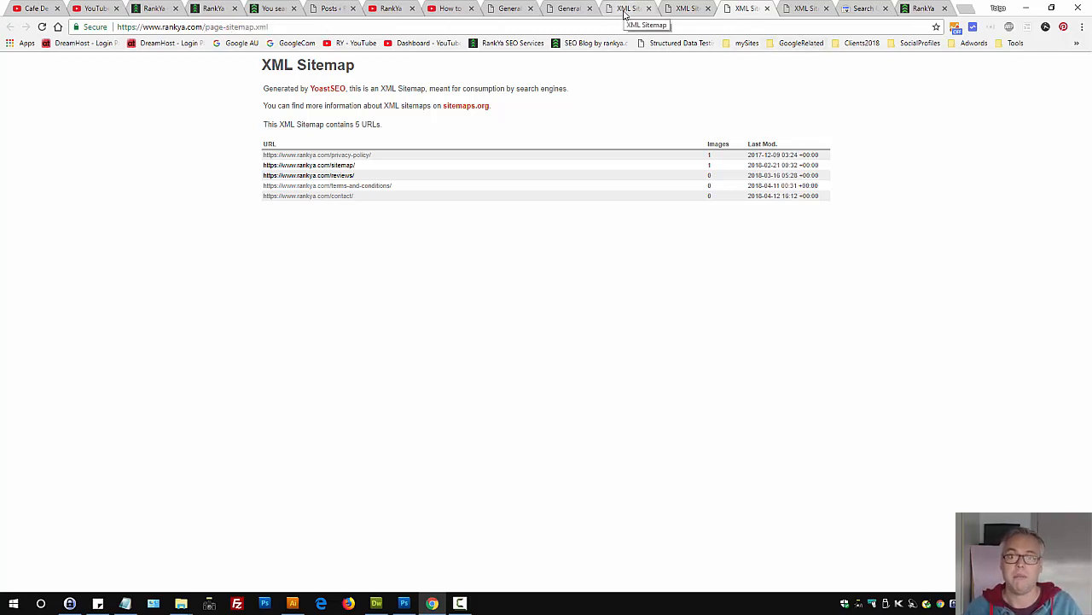
- Return to the Yoast SEO Features settings and close the open XML sitemap tabs
click(572, 11)
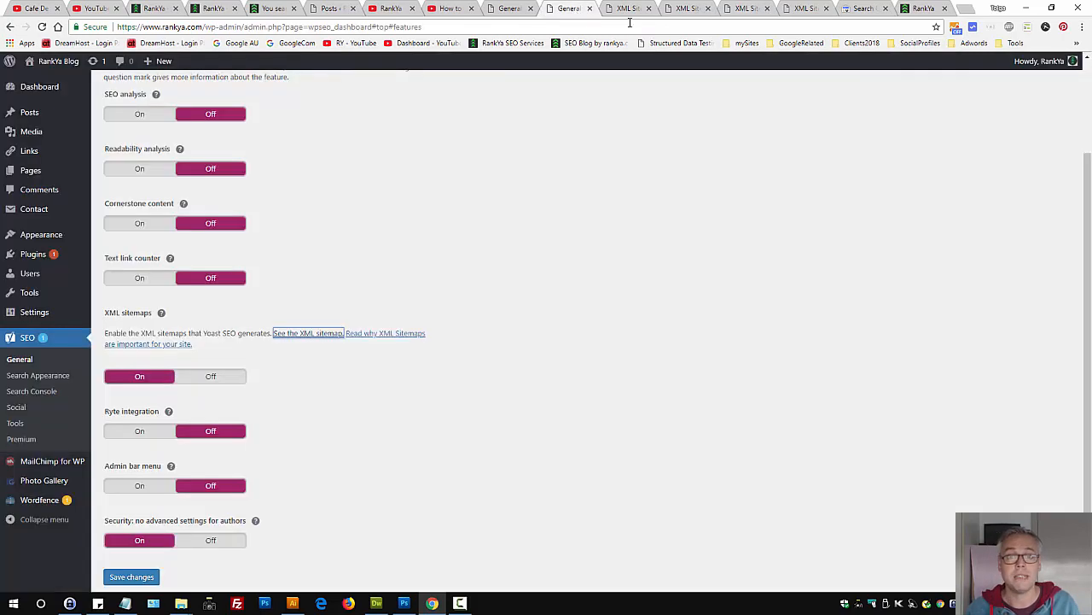
click(649, 8)
click(650, 9)
click(649, 8)
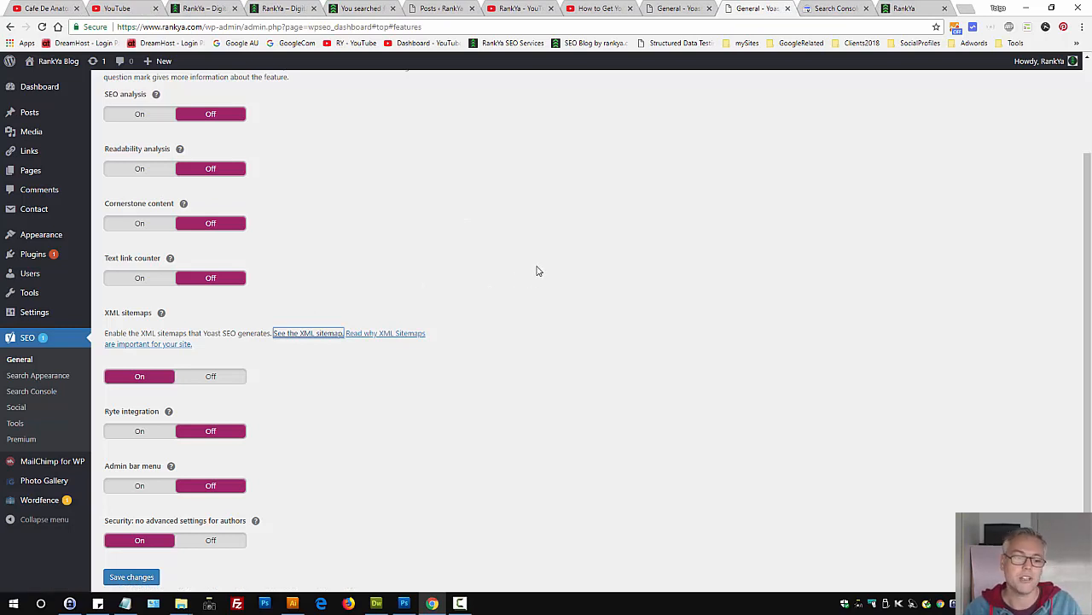
- Highlight the YouTube comment asking to cover something unimaginable, and return to the Yoast SEO Features settings
scroll(524, 301, up, 2)
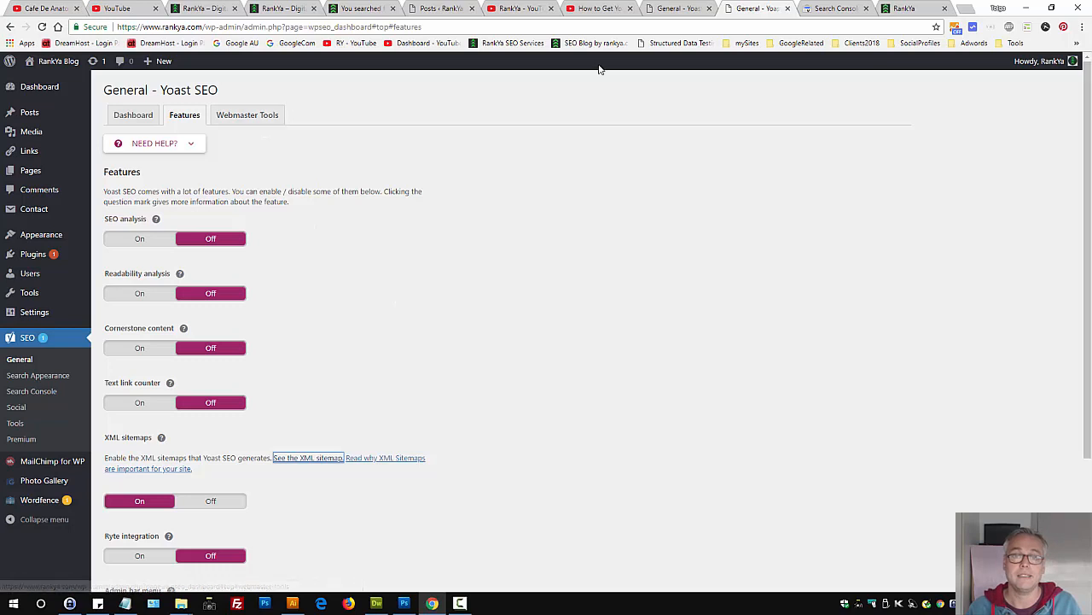
click(598, 7)
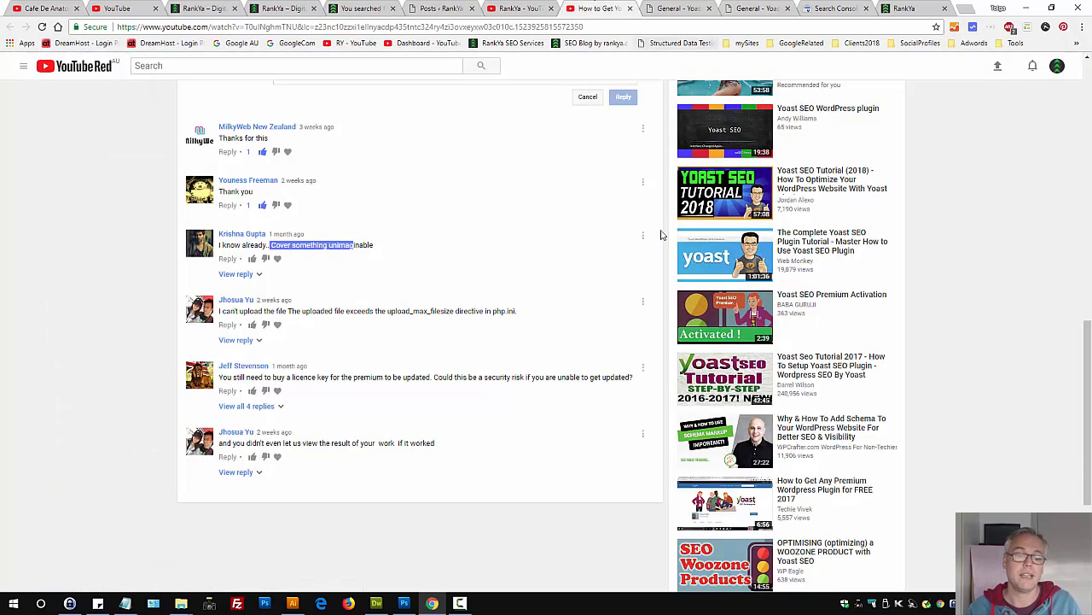
triple_click(339, 246)
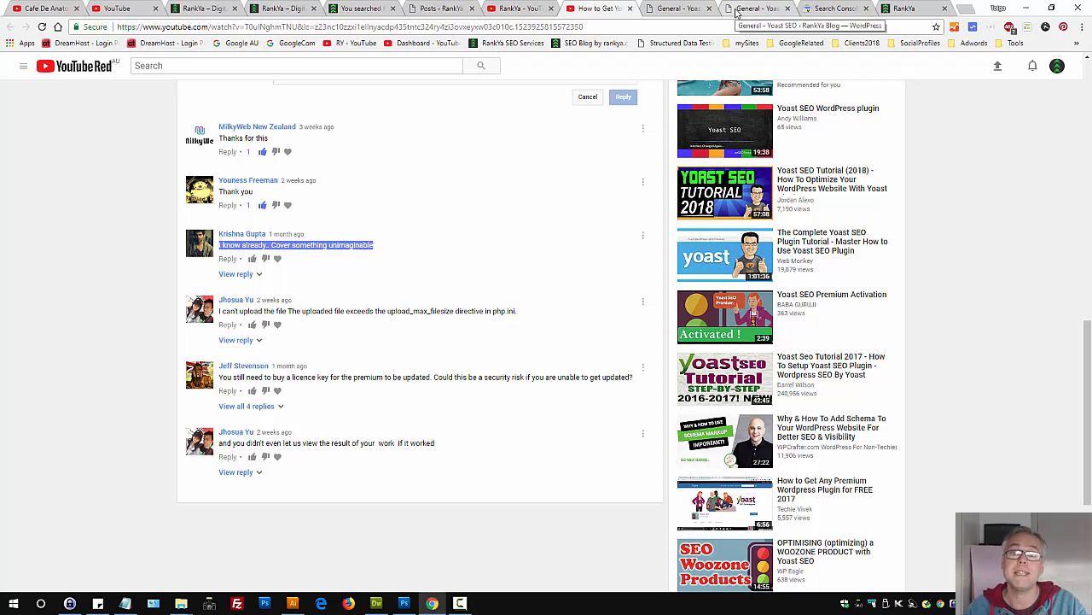
click(751, 9)
click(583, 349)
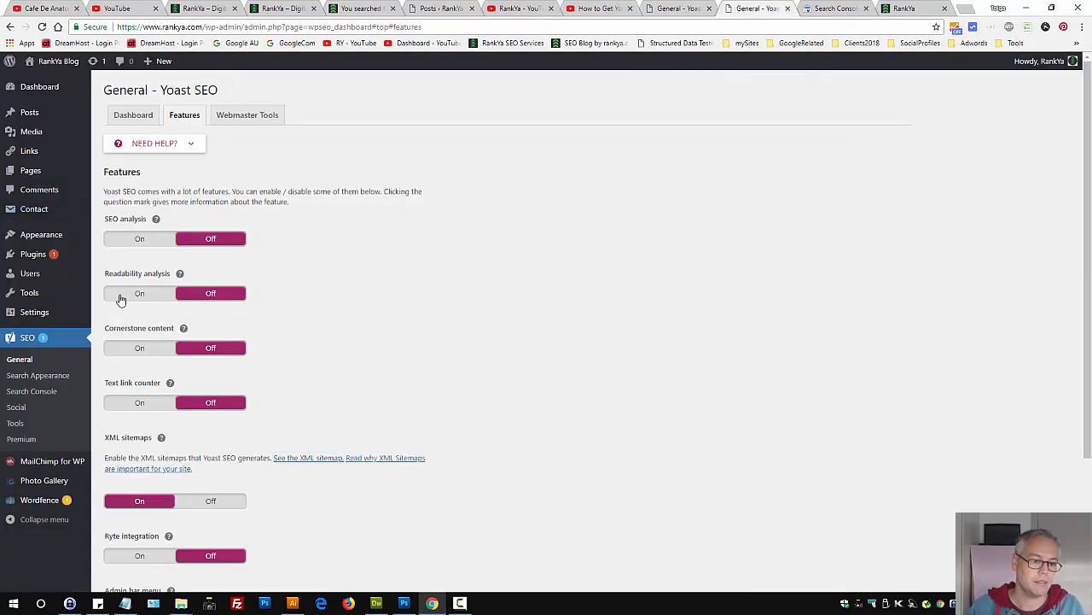
click(824, 9)
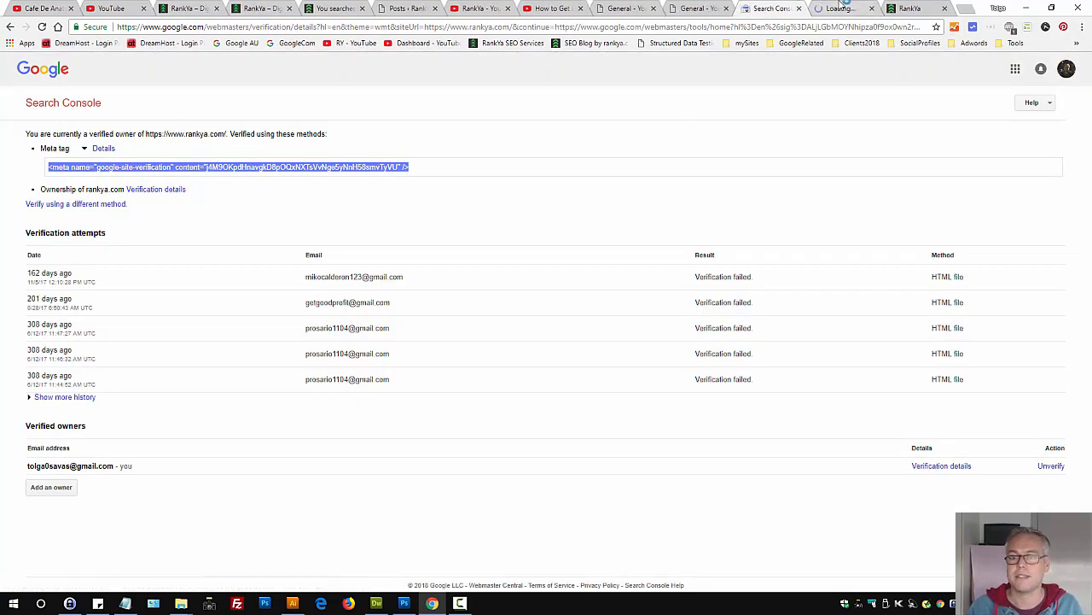
click(840, 7)
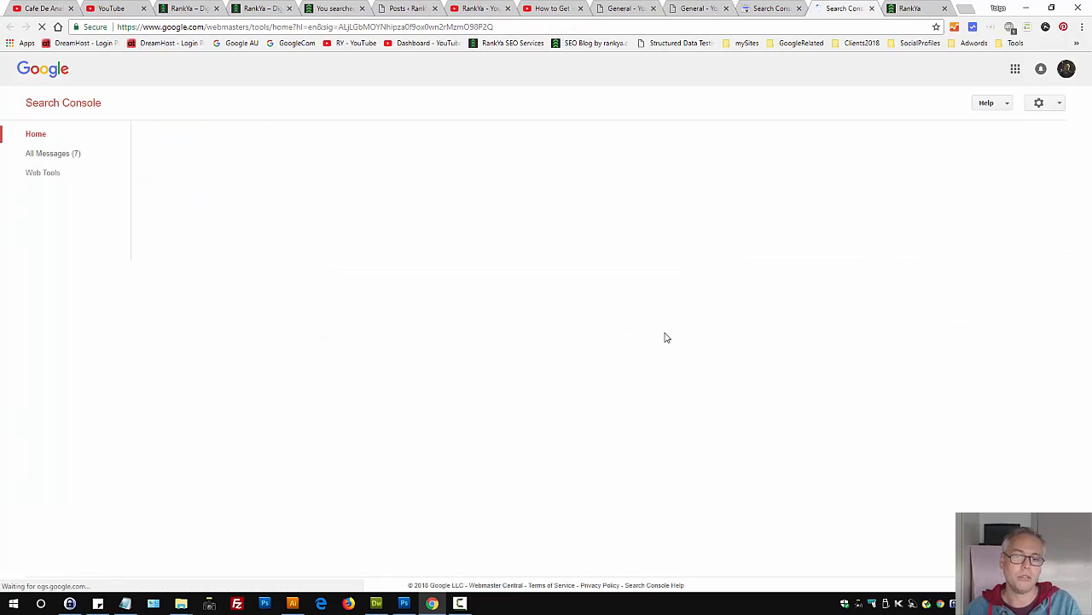
click(306, 350)
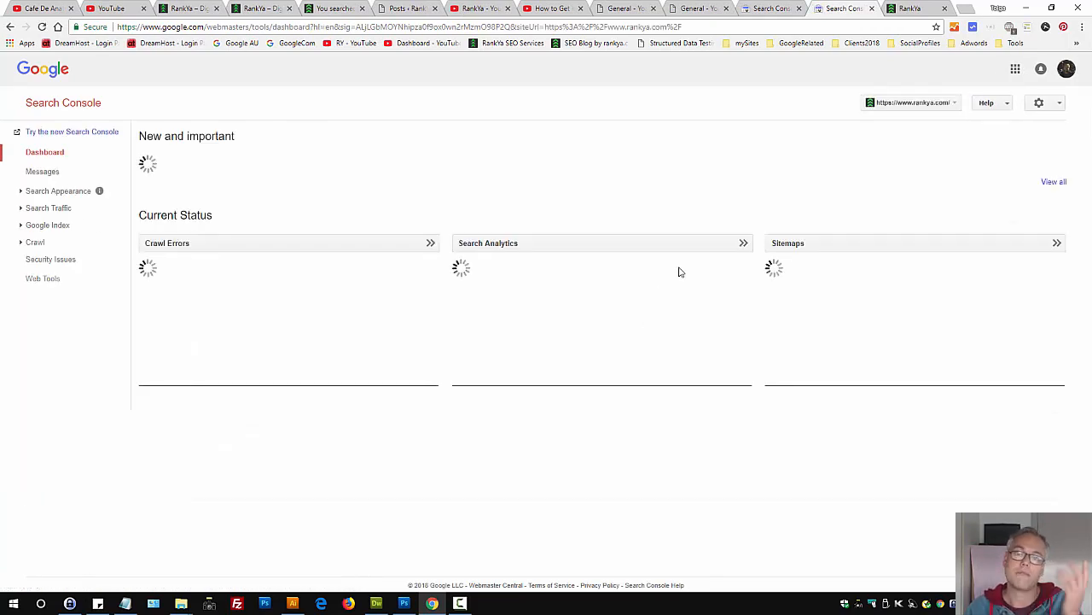
- Open Fetch as Google and view the rendering details of the /google-search-console/crawl-stats/ fetch
click(15, 242)
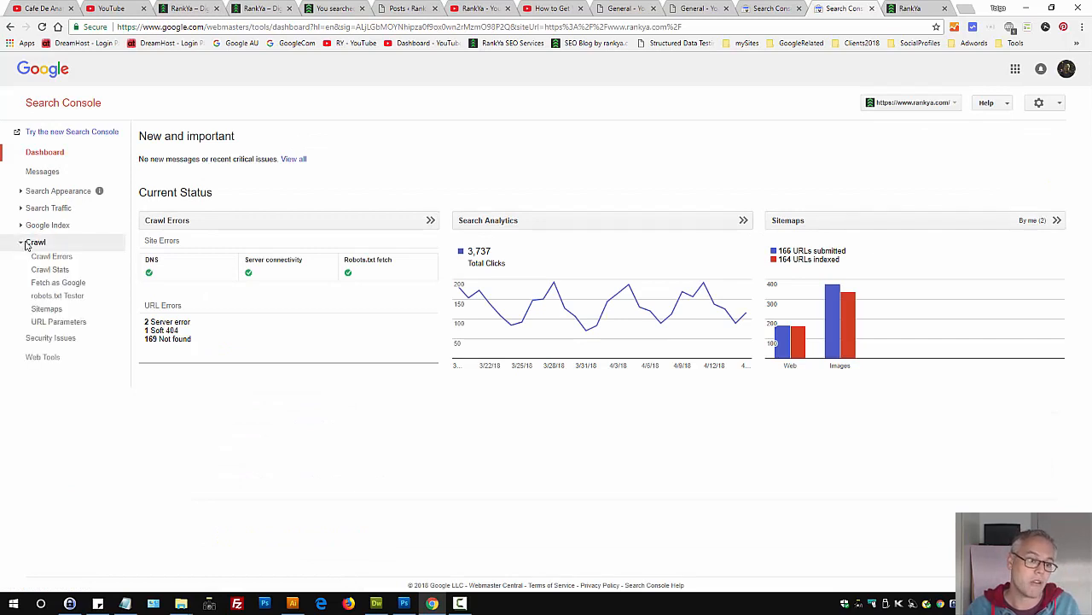
click(56, 282)
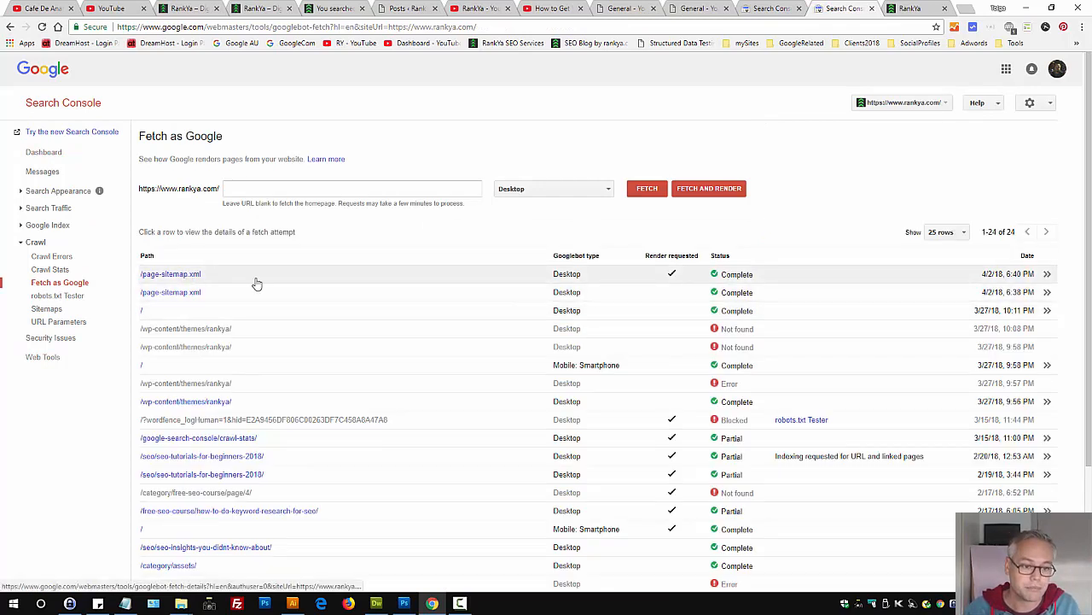
click(273, 186)
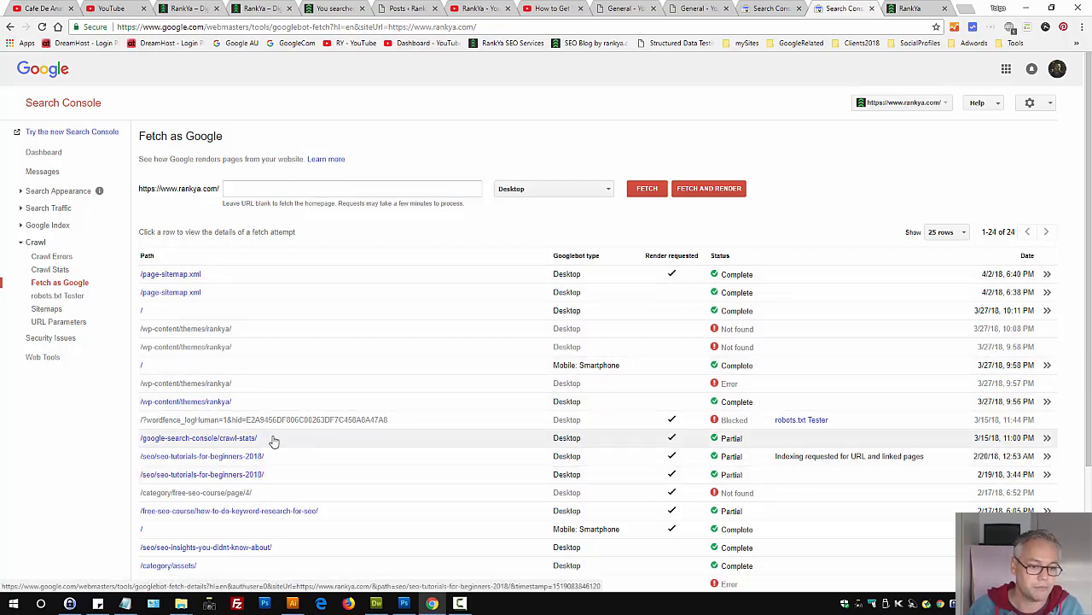
click(221, 440)
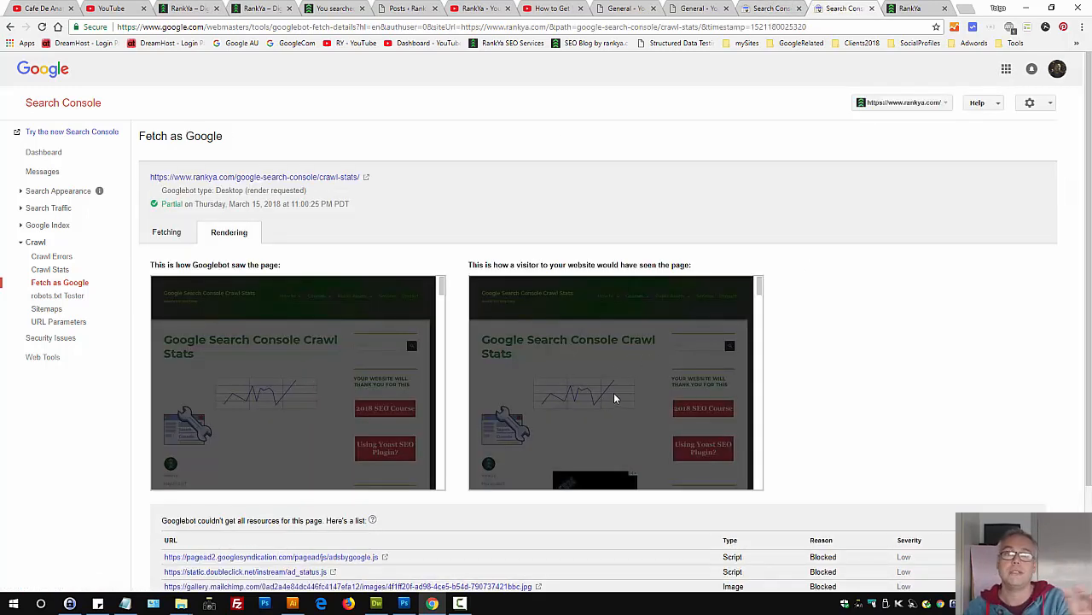
- Go back to the Yoast SEO Features settings and review the feature switches down to the security option
click(688, 8)
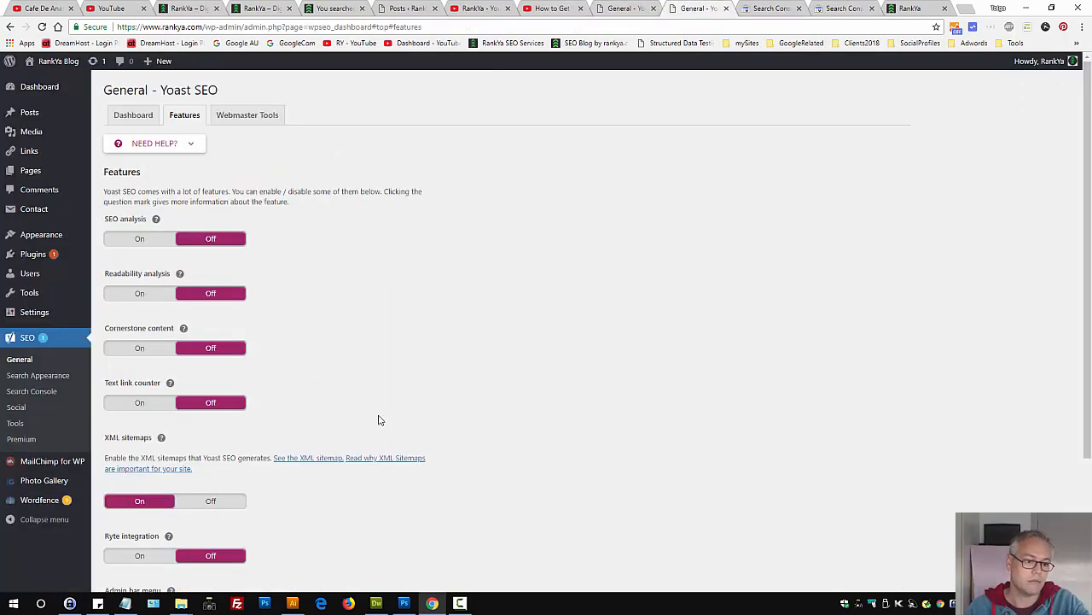
scroll(428, 394, down, 3)
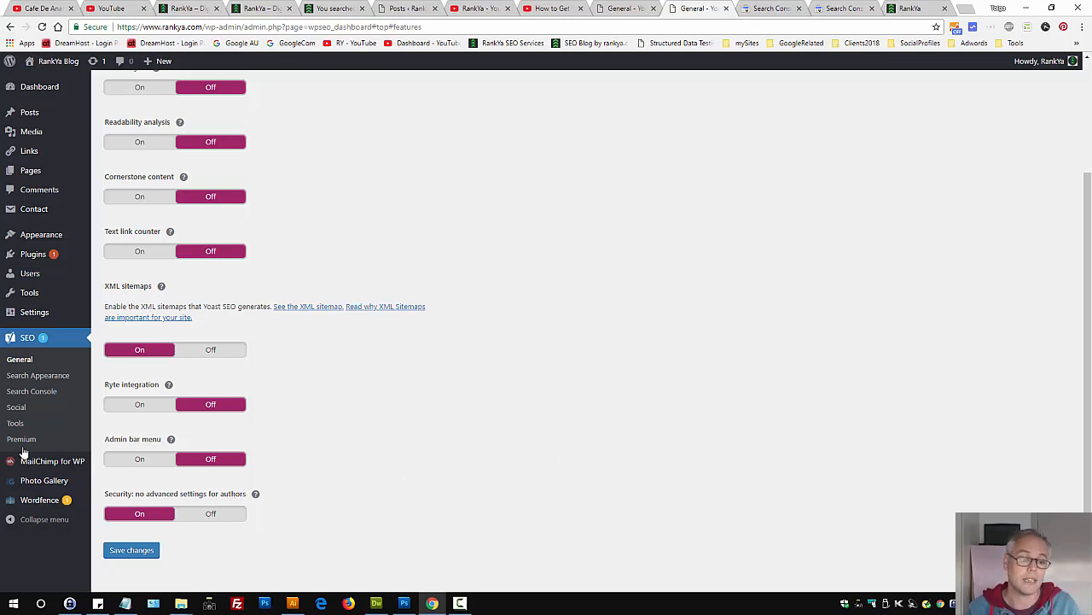
- Open the Wordfence dashboard in a separate tab to view its protection overview, and close it again
middle_click(12, 500)
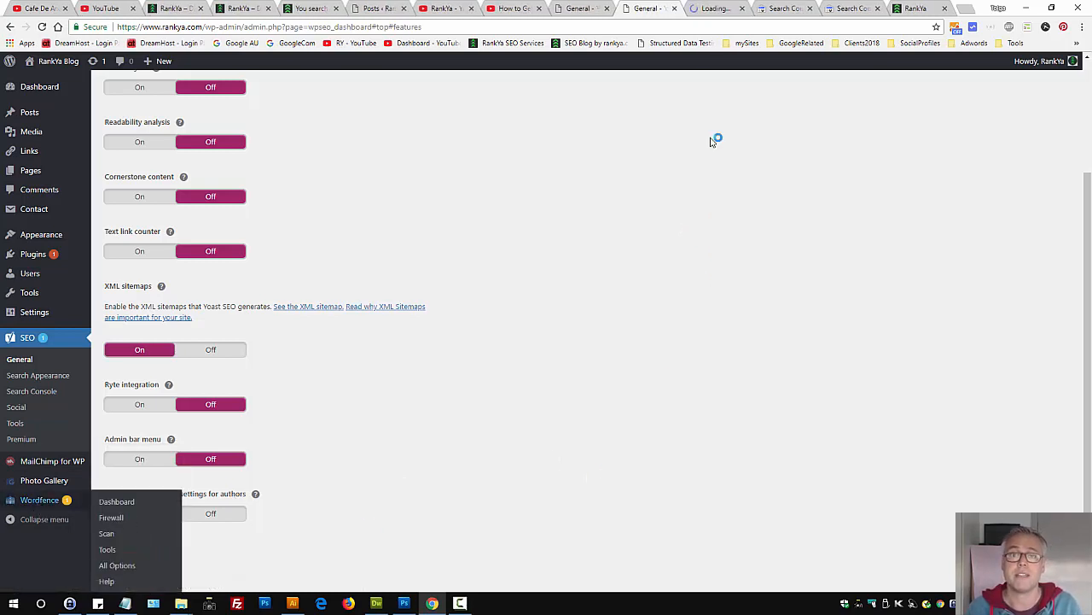
click(716, 9)
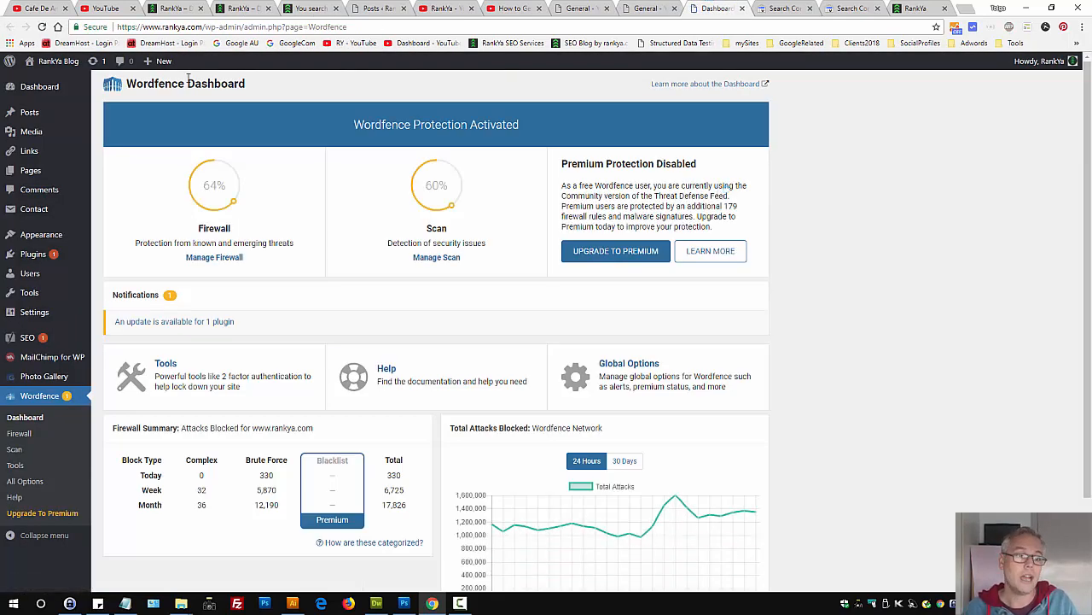
click(743, 9)
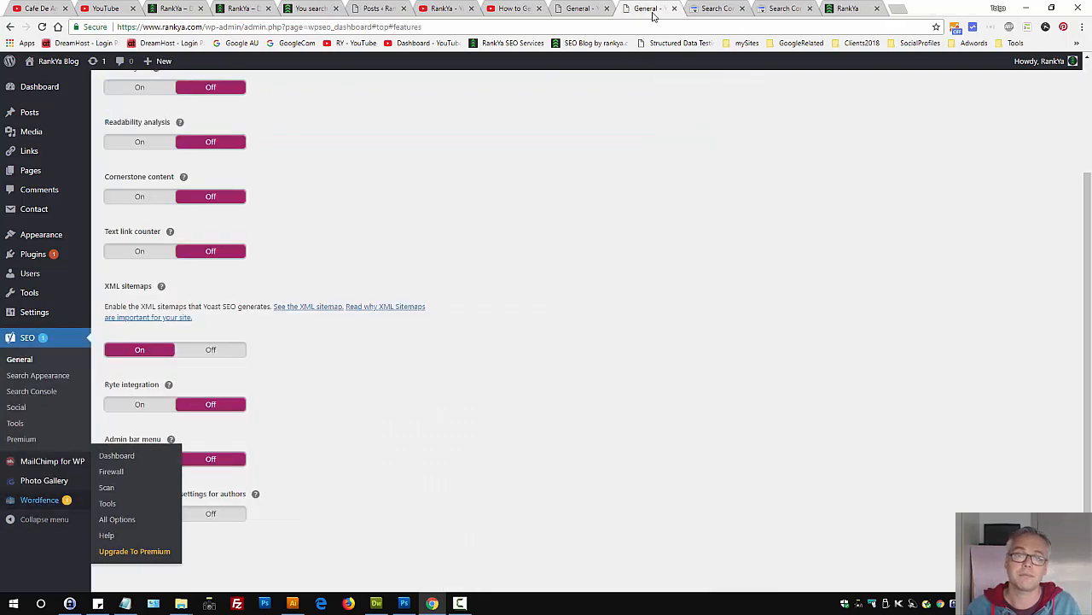
- Open Yoast SEO's Webmaster Tools settings and cut the Google verification code out of the google-site-verification meta tag in Notepad
scroll(512, 239, up, 2)
click(248, 114)
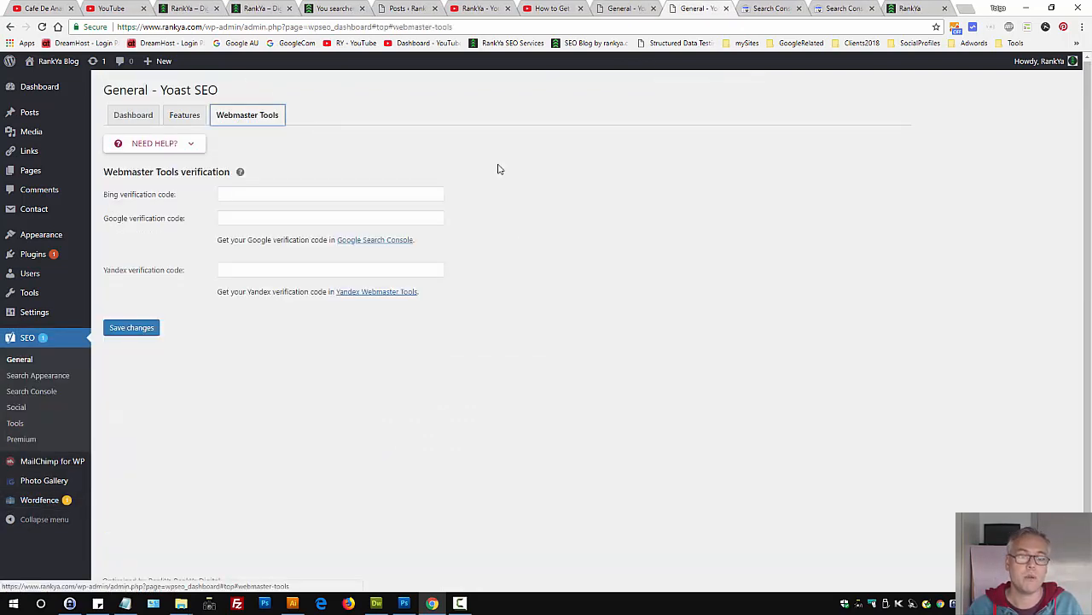
click(261, 218)
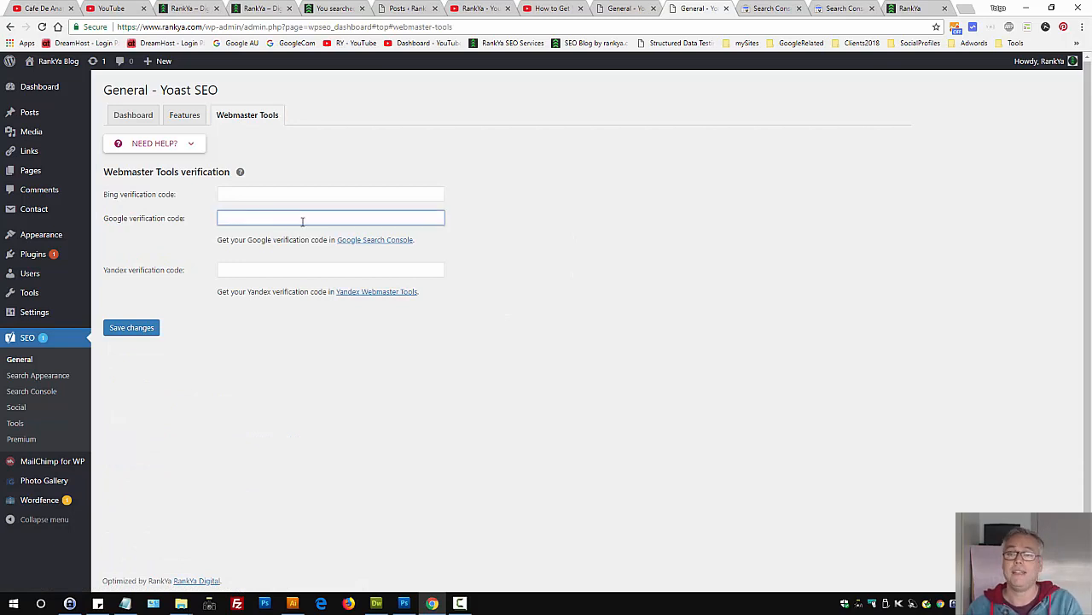
click(125, 602)
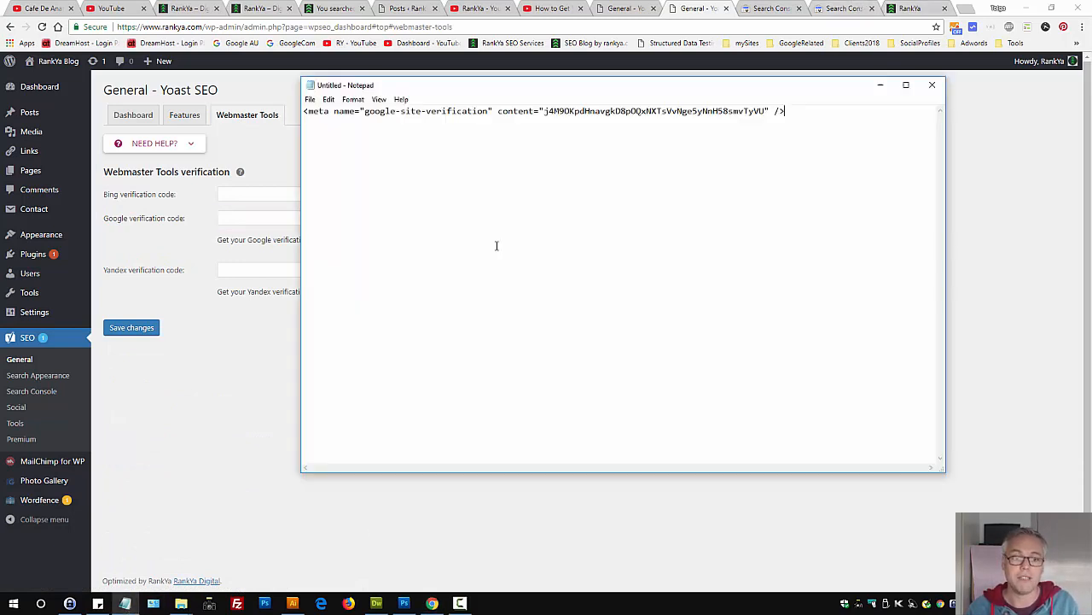
drag(767, 111, 545, 119)
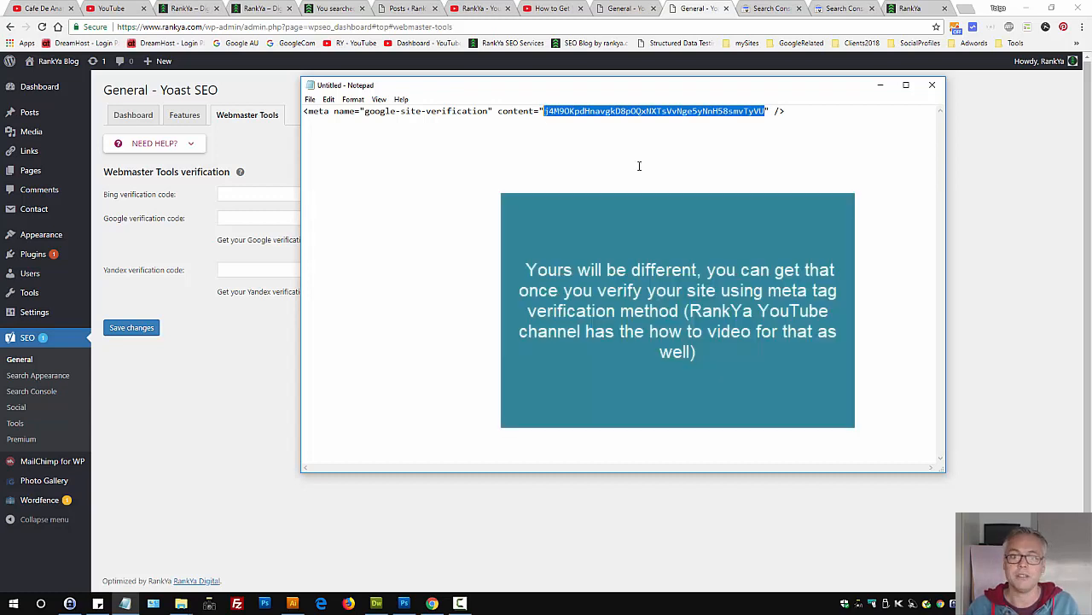
key(Delete)
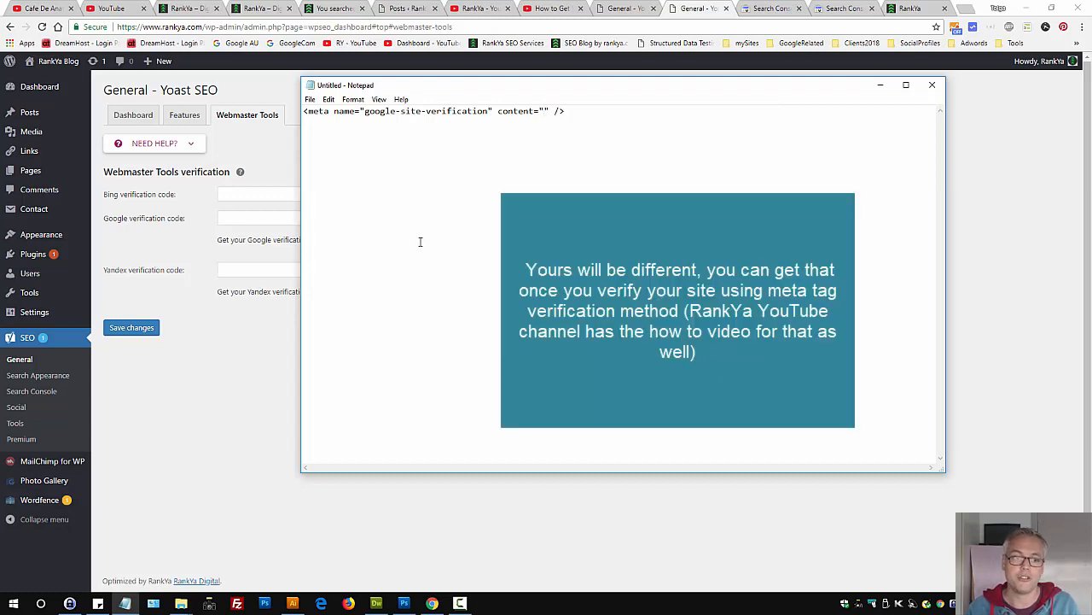
- Paste the verification code into the Google verification code field as a demonstration, and clear the field again
click(280, 220)
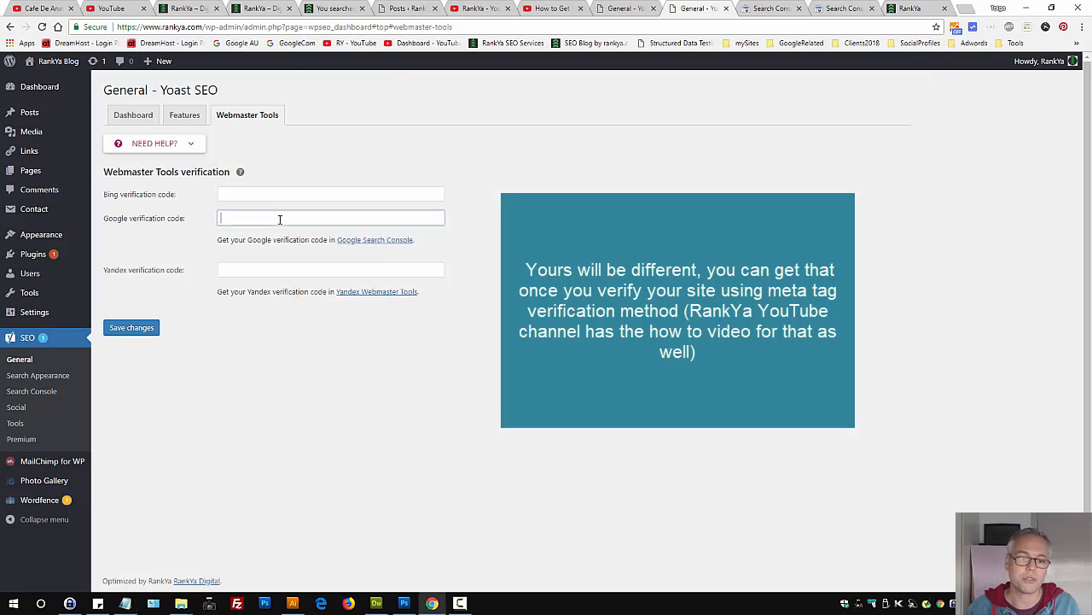
key(ctrl+v)
click(131, 328)
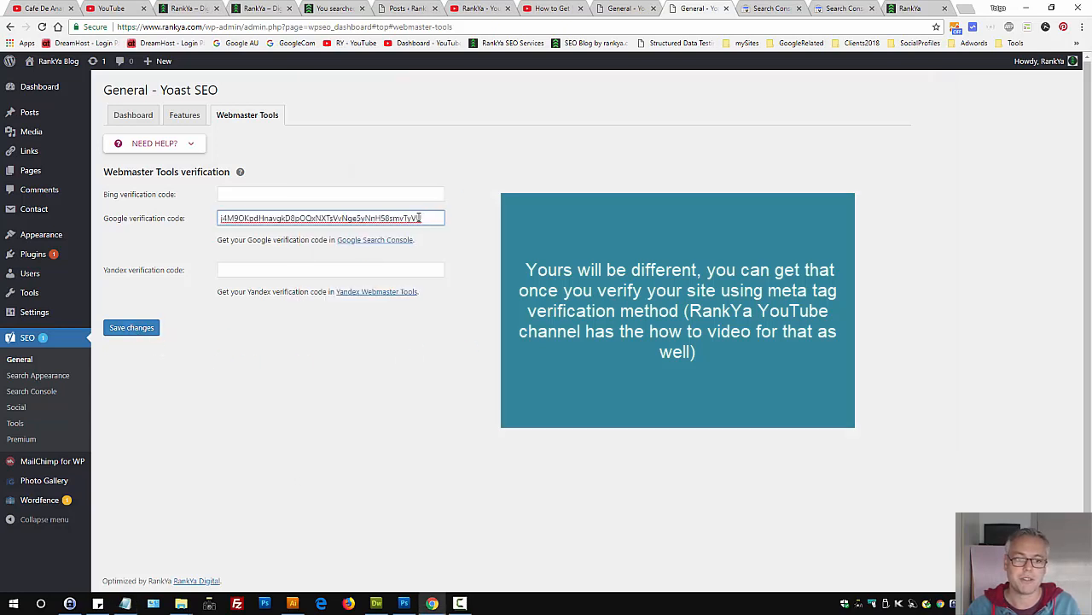
drag(419, 219, 215, 219)
key(Delete)
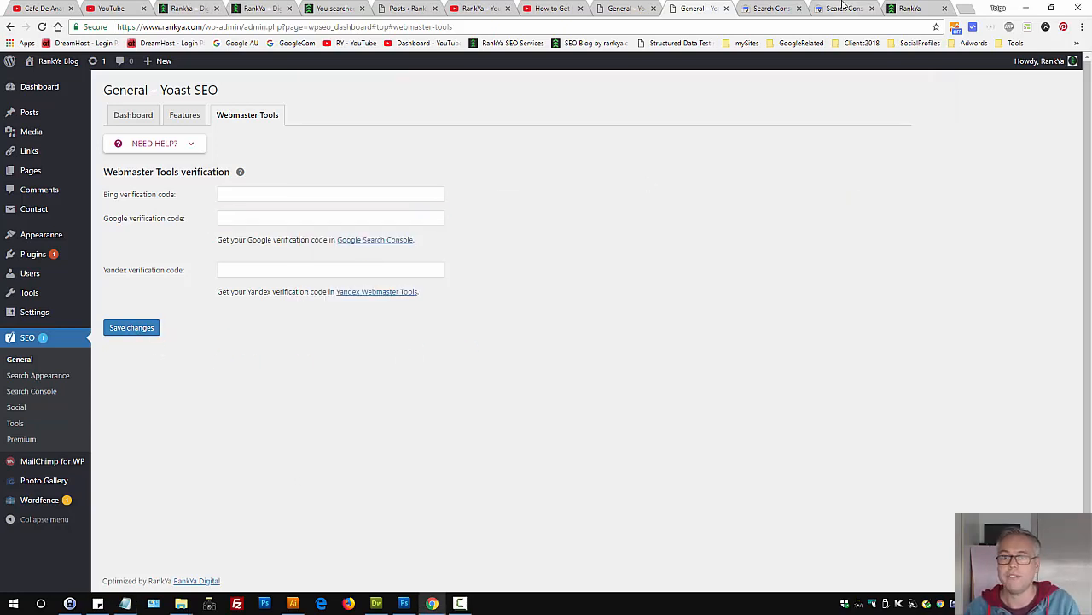
- Open Yoast SEO's Search Appearance settings and close the two Search Console browser tabs
click(26, 378)
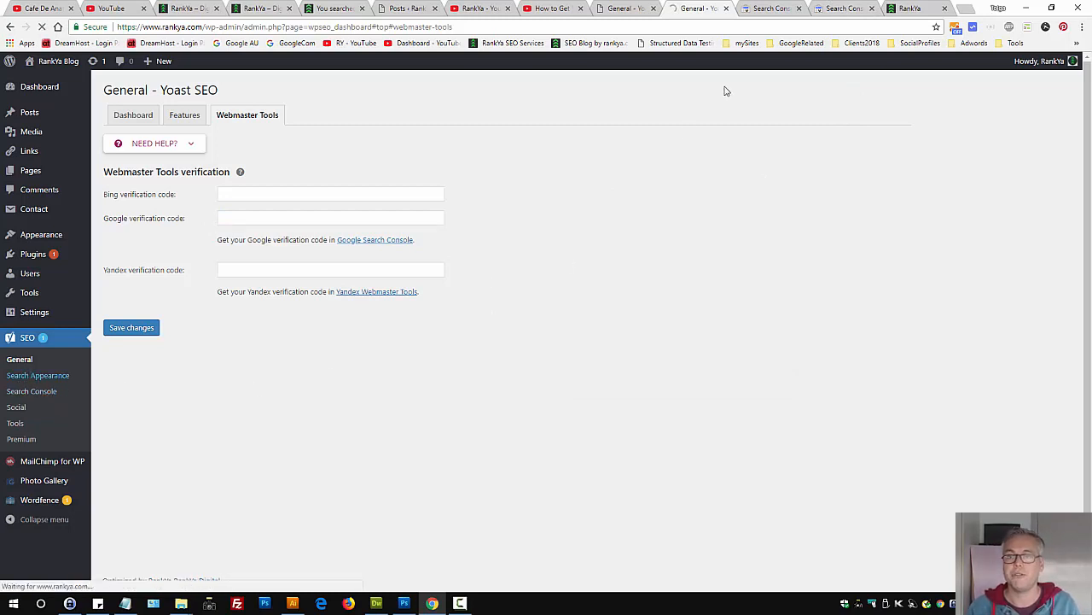
click(799, 10)
click(799, 9)
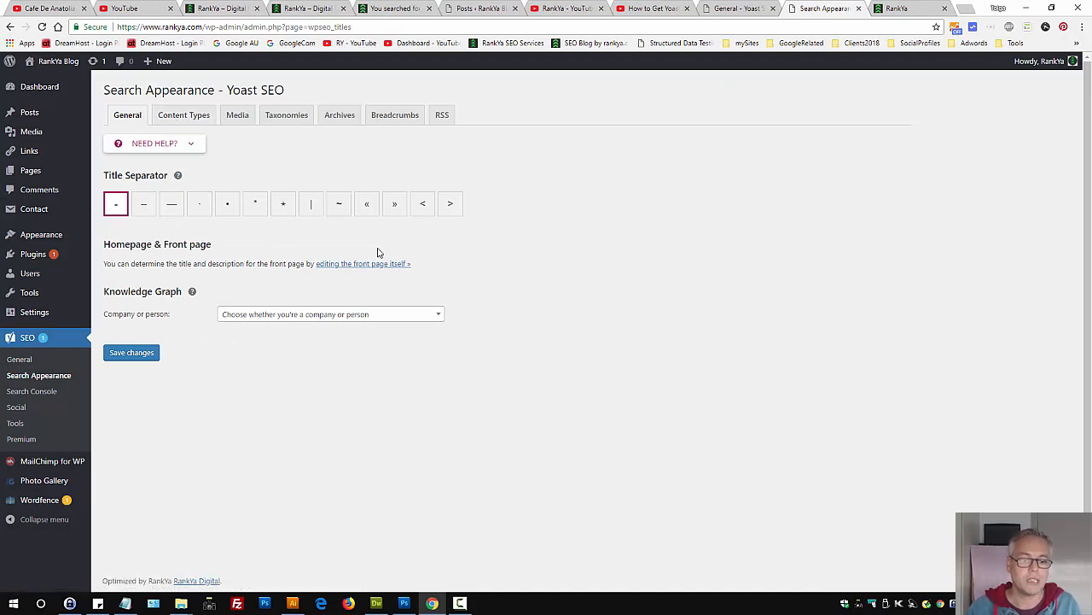
- Try Company as the Knowledge Graph's company or person option, and set it to Person
click(334, 320)
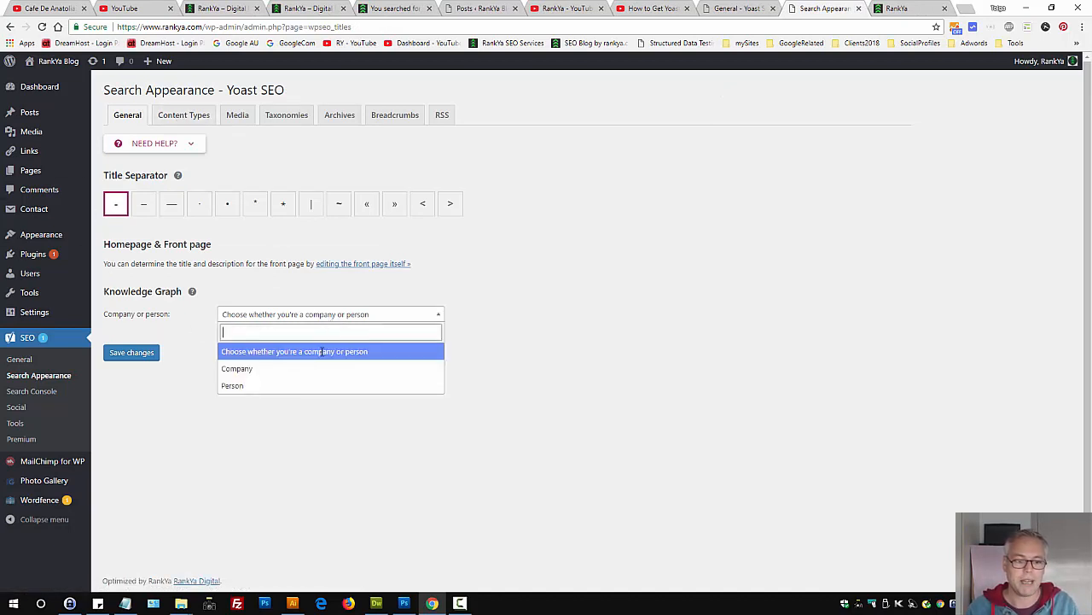
click(264, 375)
click(285, 314)
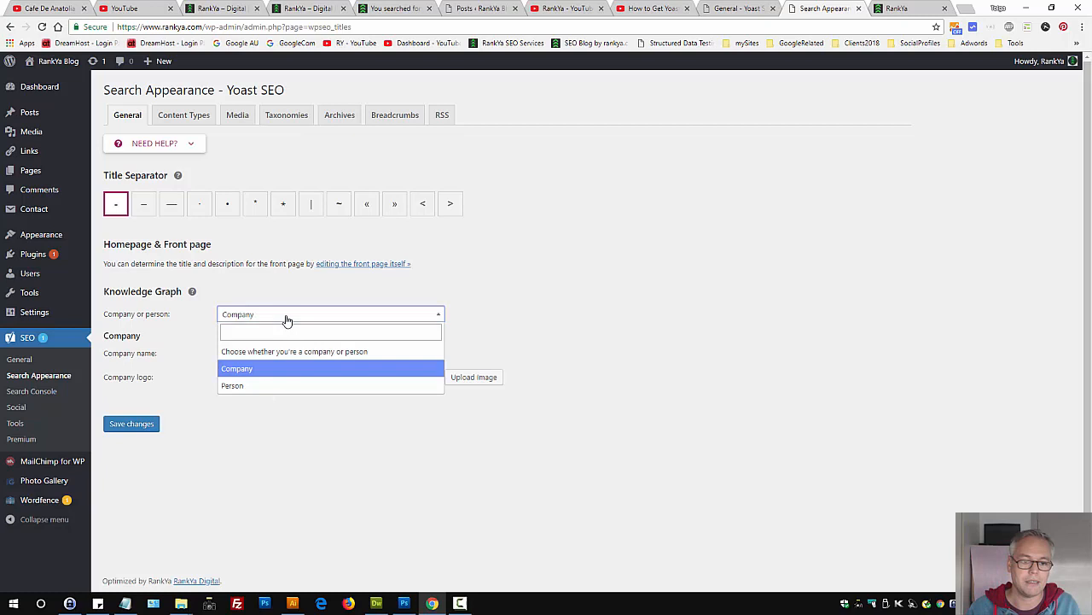
click(268, 383)
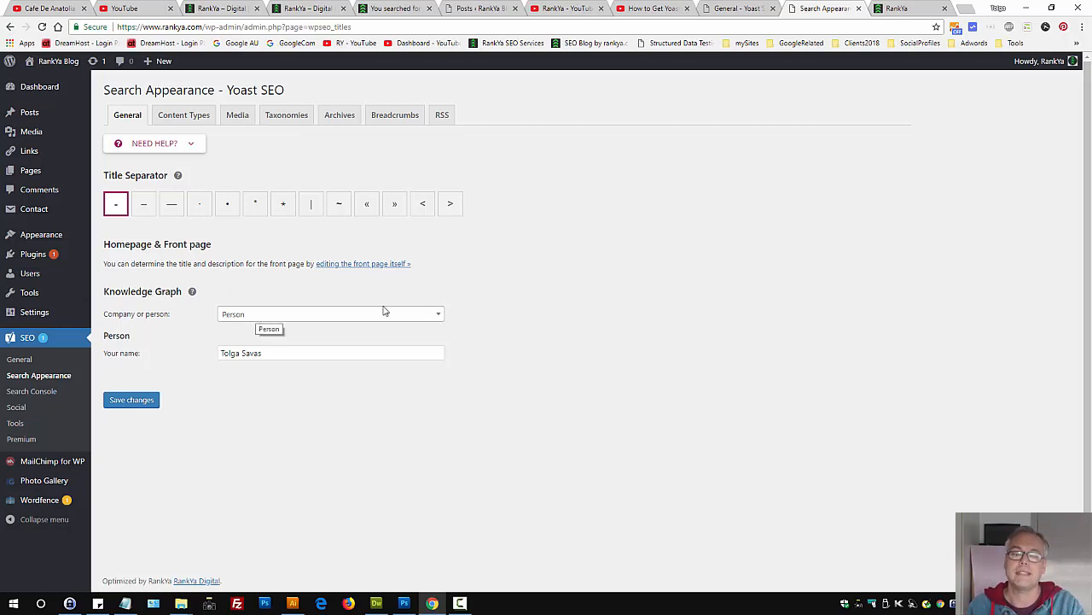
- Switch to Dreamweaver, open the theme's header.php, and highlight the html tag's schema.org itemtype conditions near the start of the file
click(377, 602)
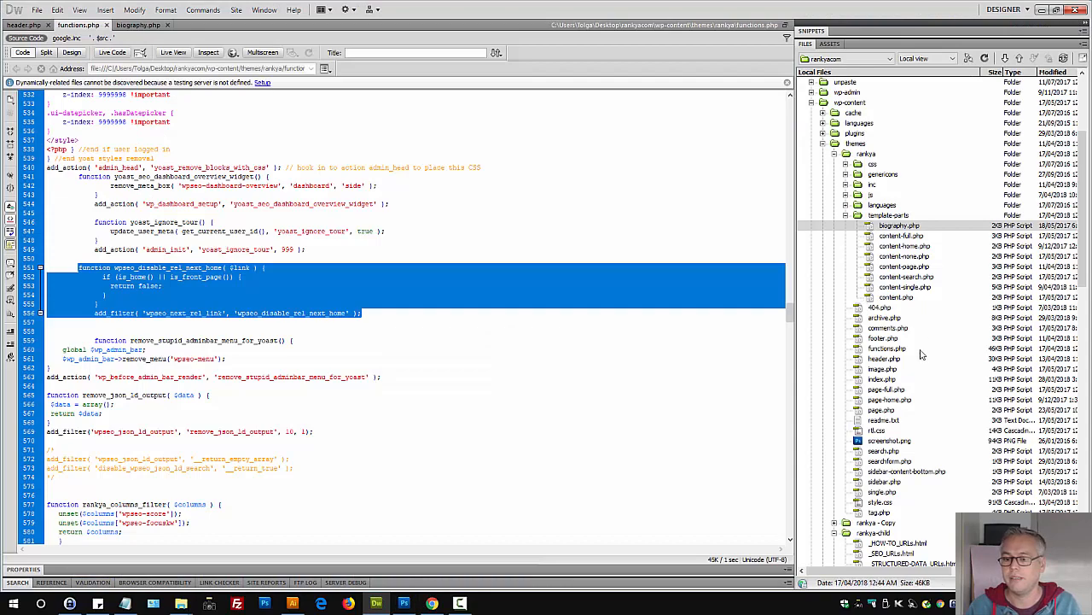
double_click(884, 359)
scroll(683, 270, up, 10)
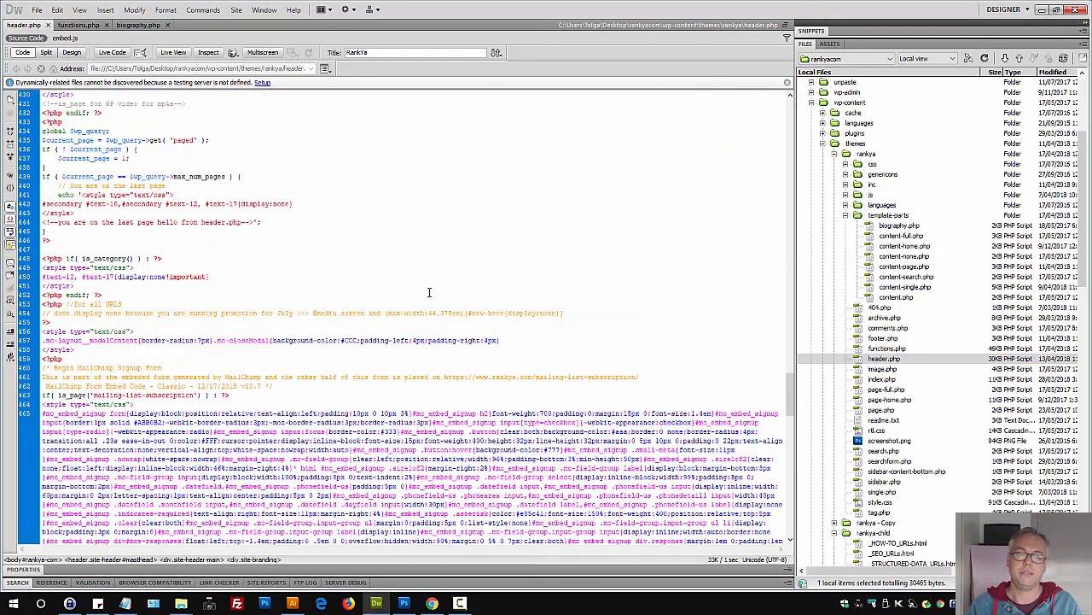
click(681, 270)
key(ctrl+Home)
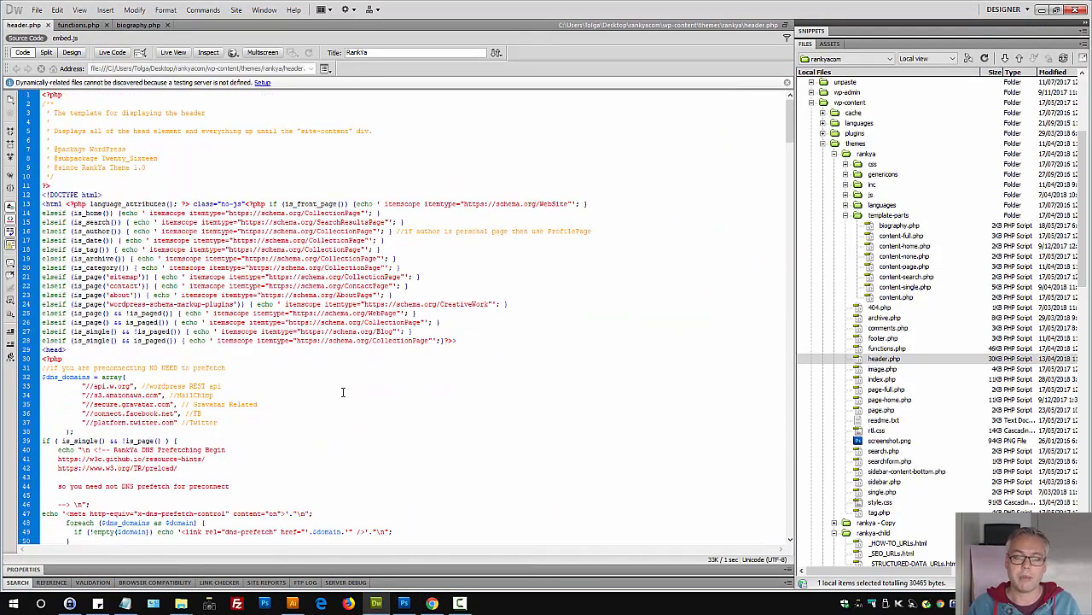
drag(465, 342, 10, 203)
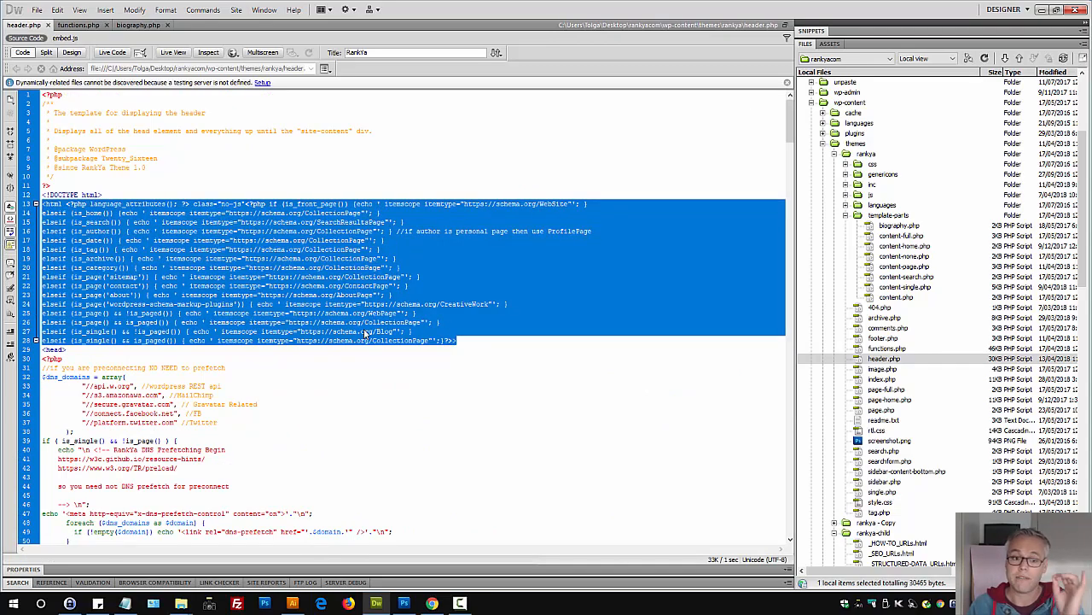
- Deselect the schema code in Dreamweaver's header.php and view the Knowledge Graph's company or person choices back in Chrome
click(433, 603)
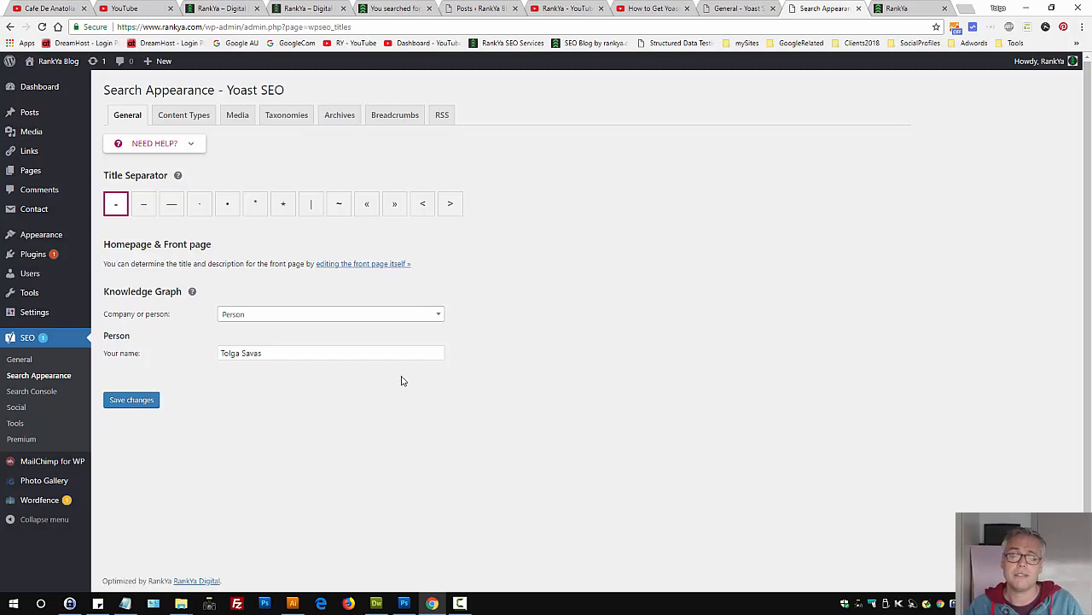
click(376, 603)
click(398, 251)
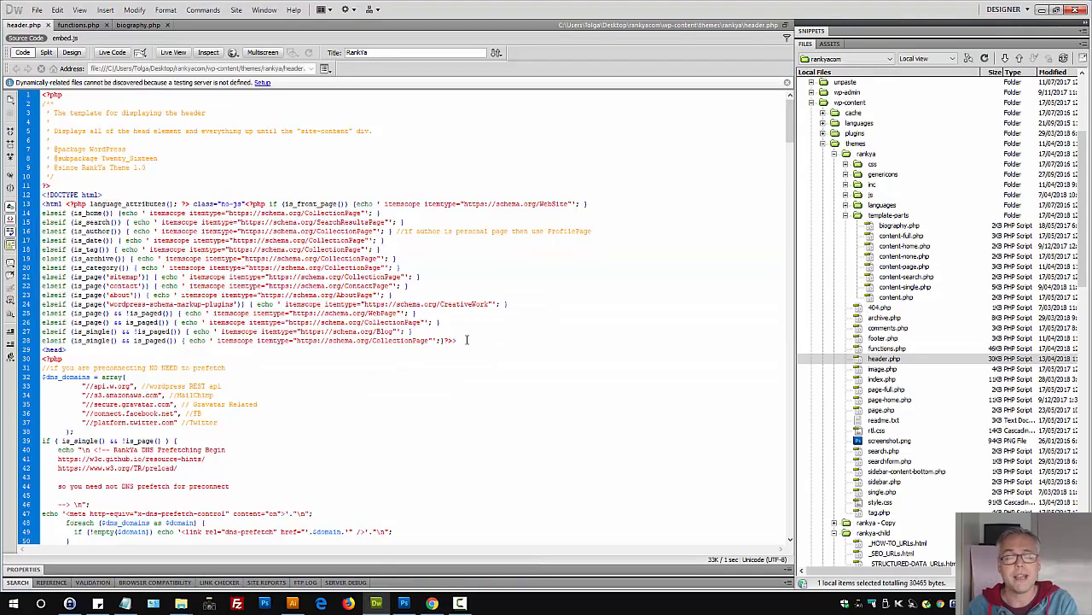
click(432, 602)
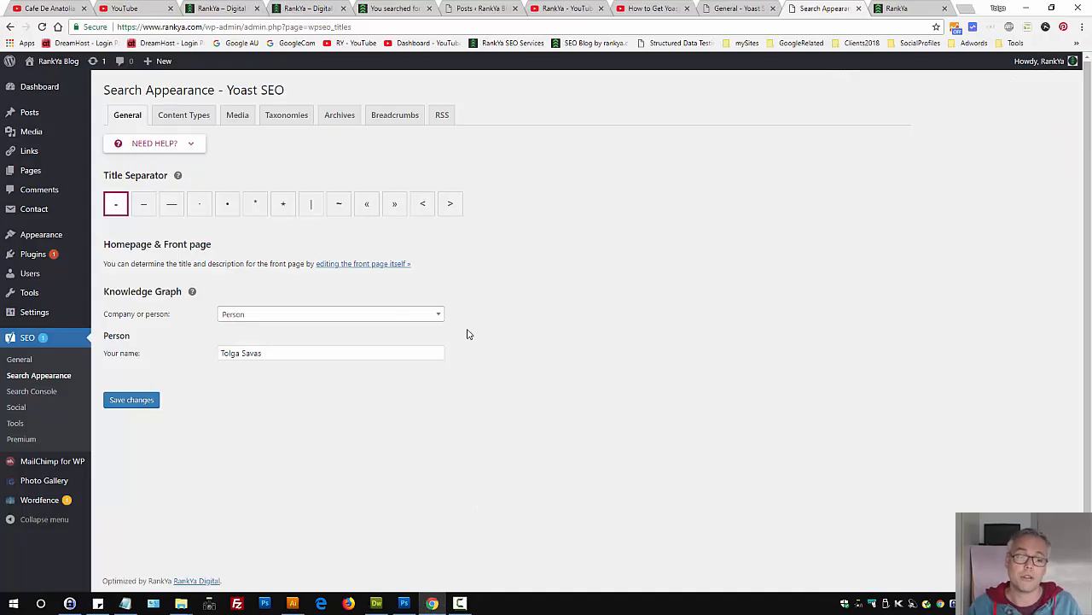
click(348, 315)
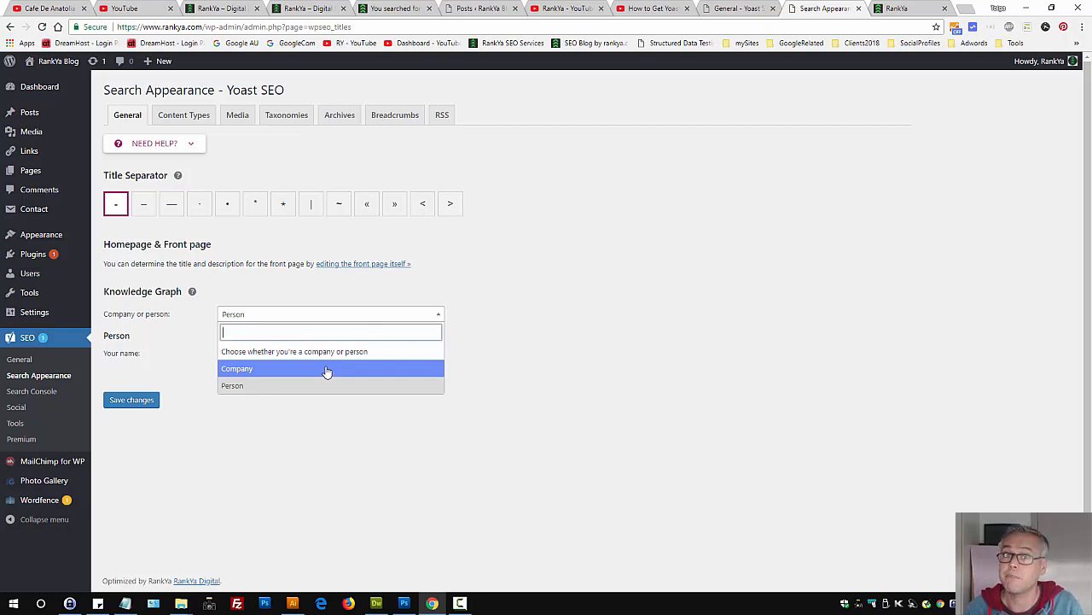
click(715, 294)
- Open the Content Types settings of Search Appearance and point out the post label in the Posts heading
click(185, 115)
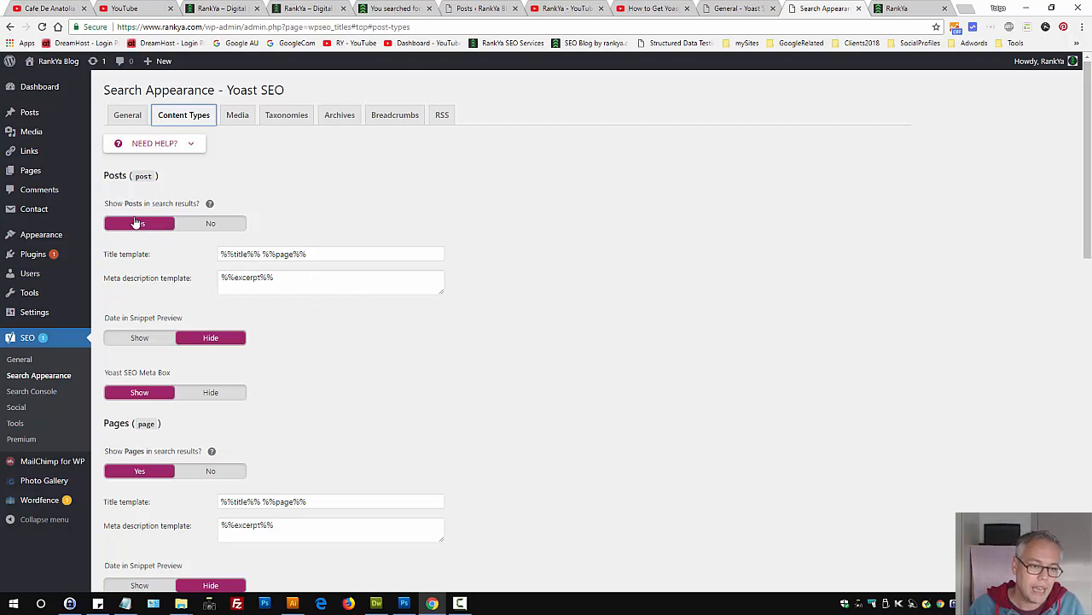
click(144, 176)
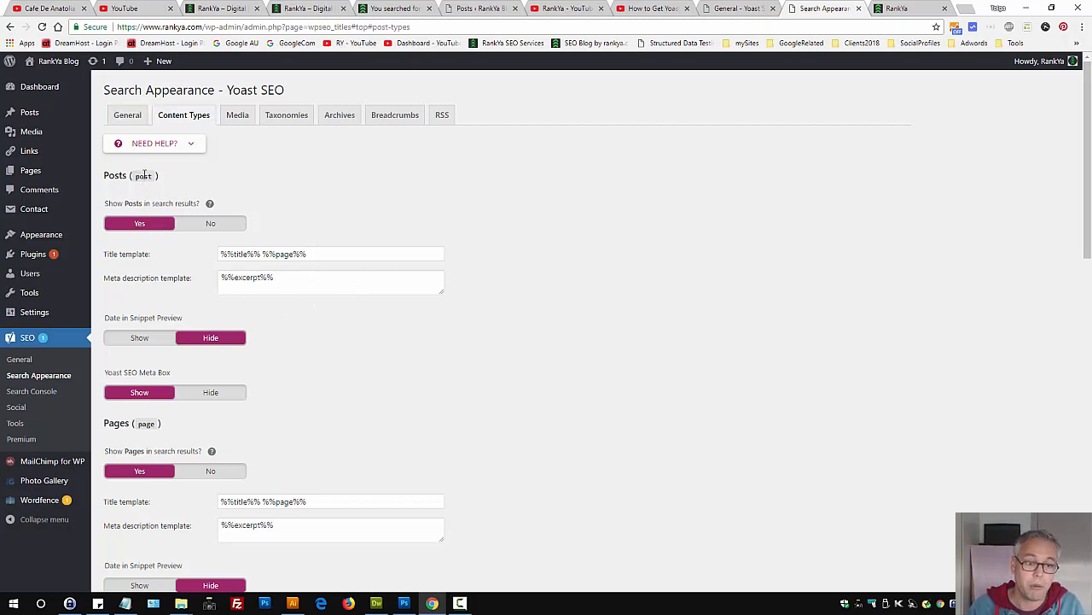
double_click(144, 175)
click(524, 219)
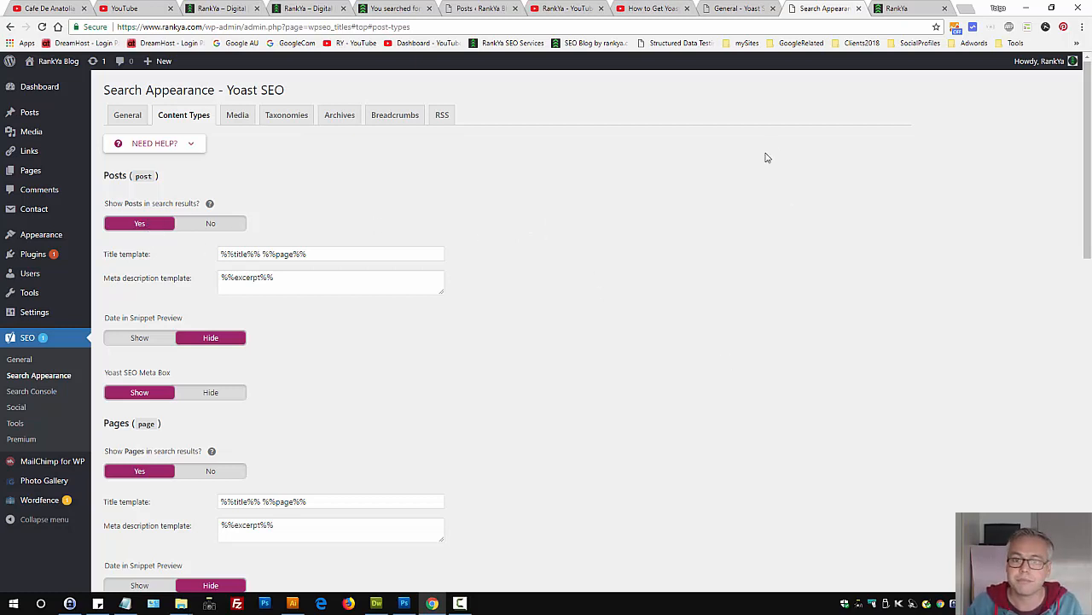
- Open Yoast SEO's General settings in a separate tab and view the XML sitemap index from the Features settings
middle_click(18, 359)
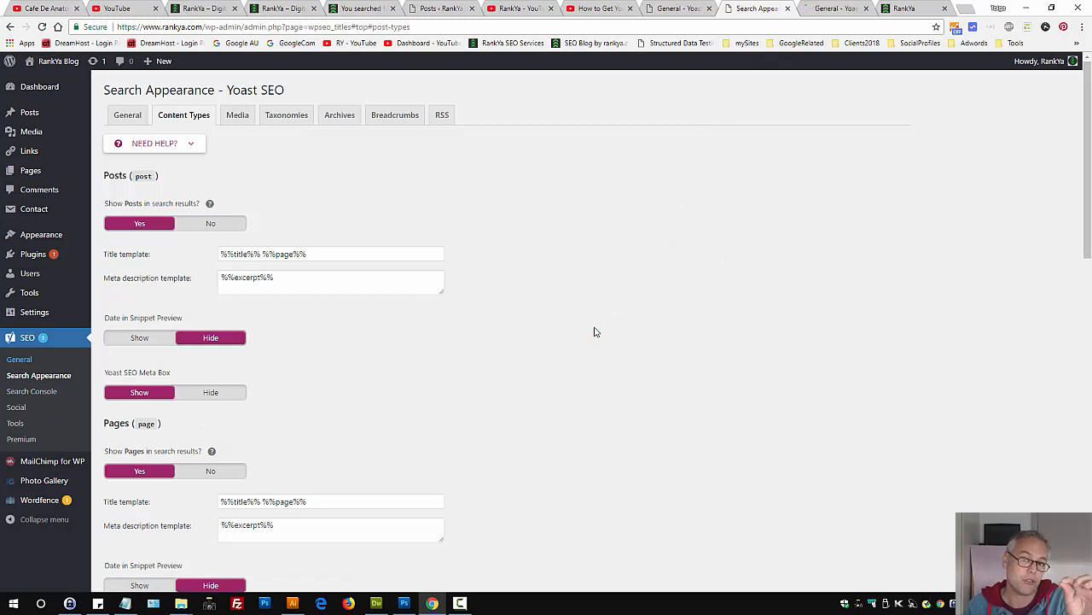
click(862, 6)
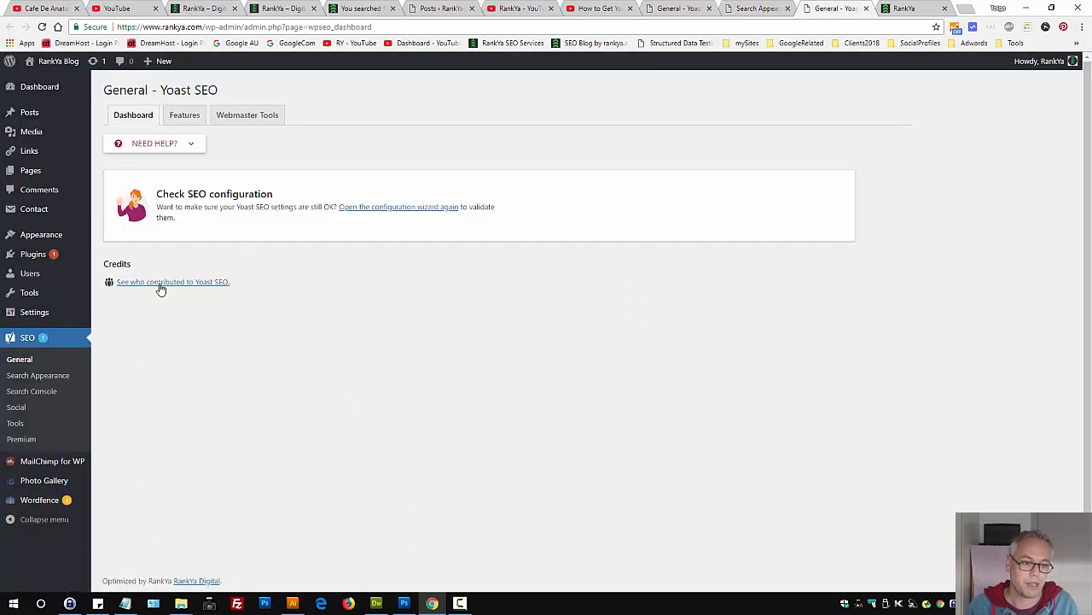
click(188, 119)
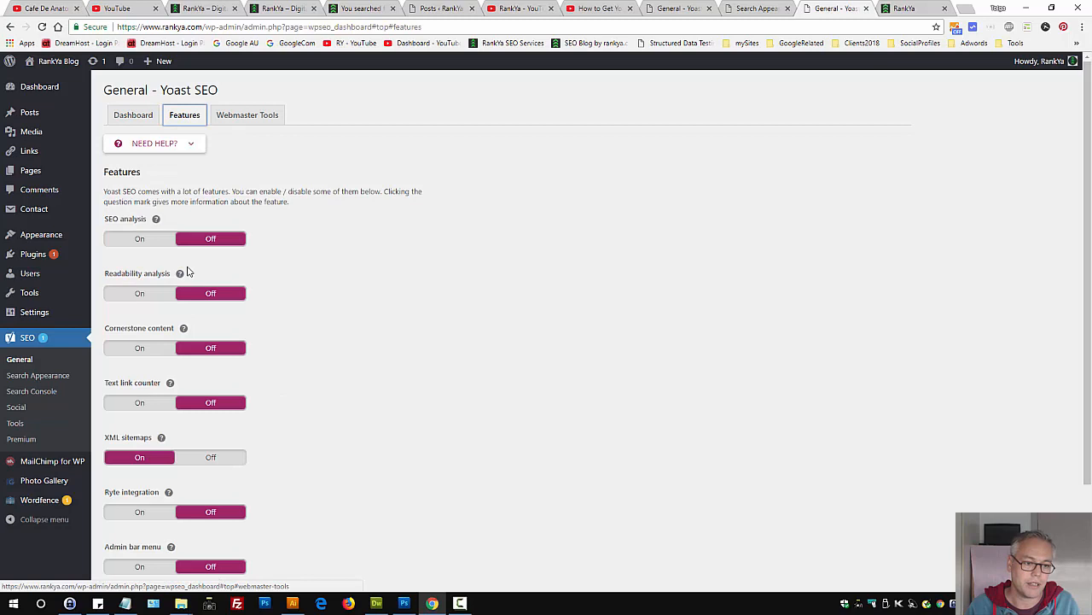
click(161, 438)
click(287, 457)
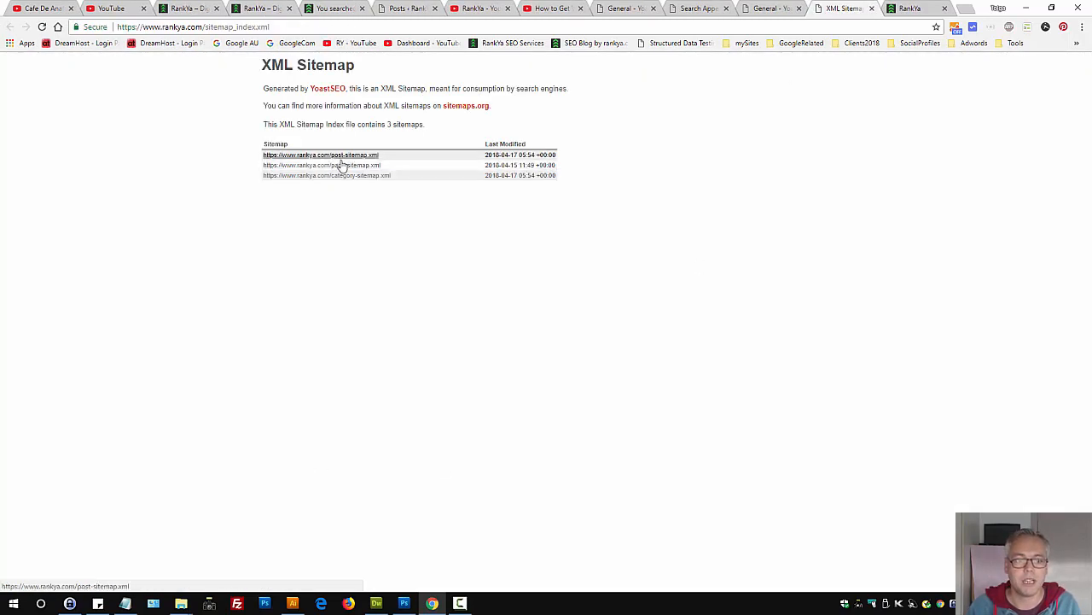
- Set Show Posts in search results to No in Content Types, save the changes, and return to the XML sitemap index
click(683, 8)
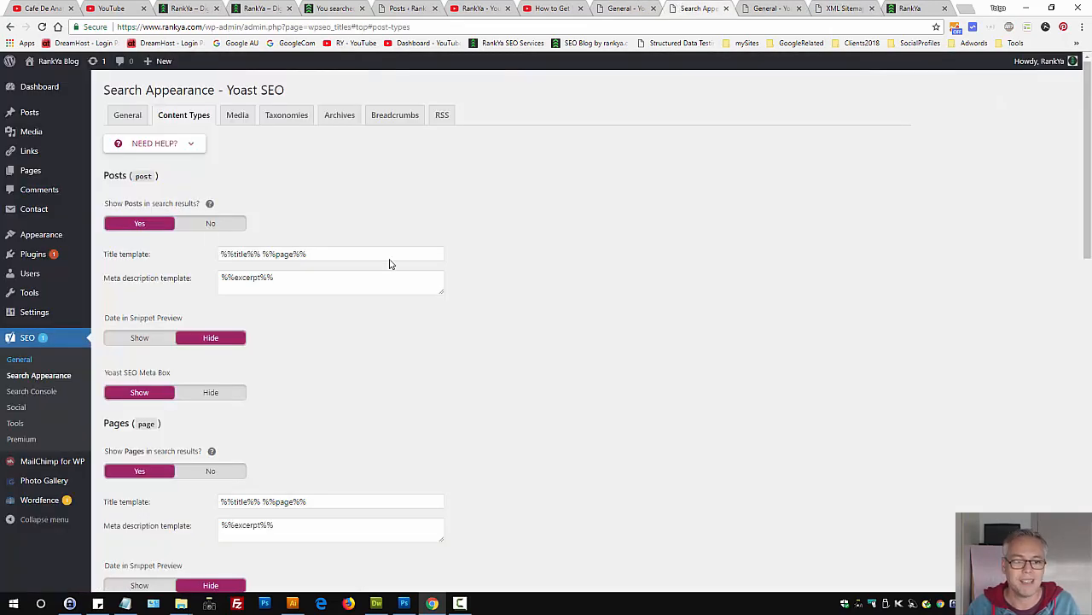
click(210, 224)
scroll(401, 350, down, 15)
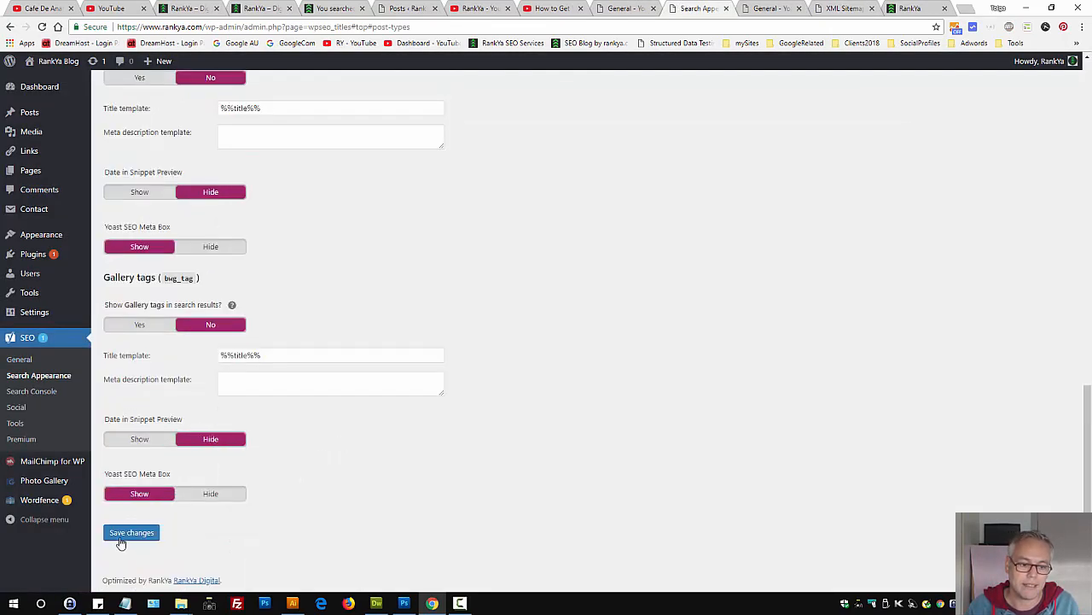
click(128, 534)
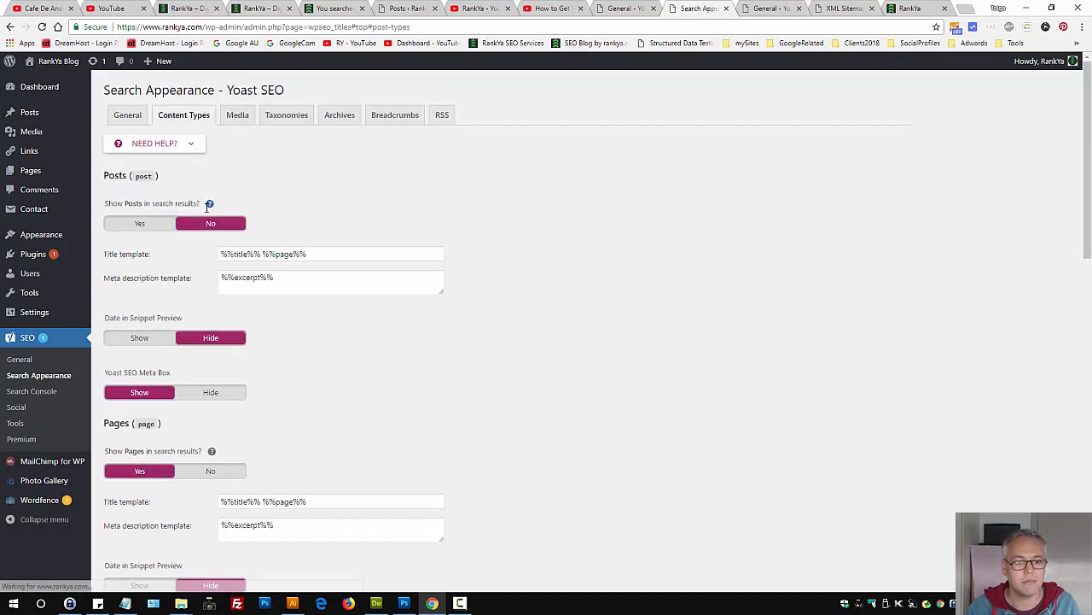
click(842, 8)
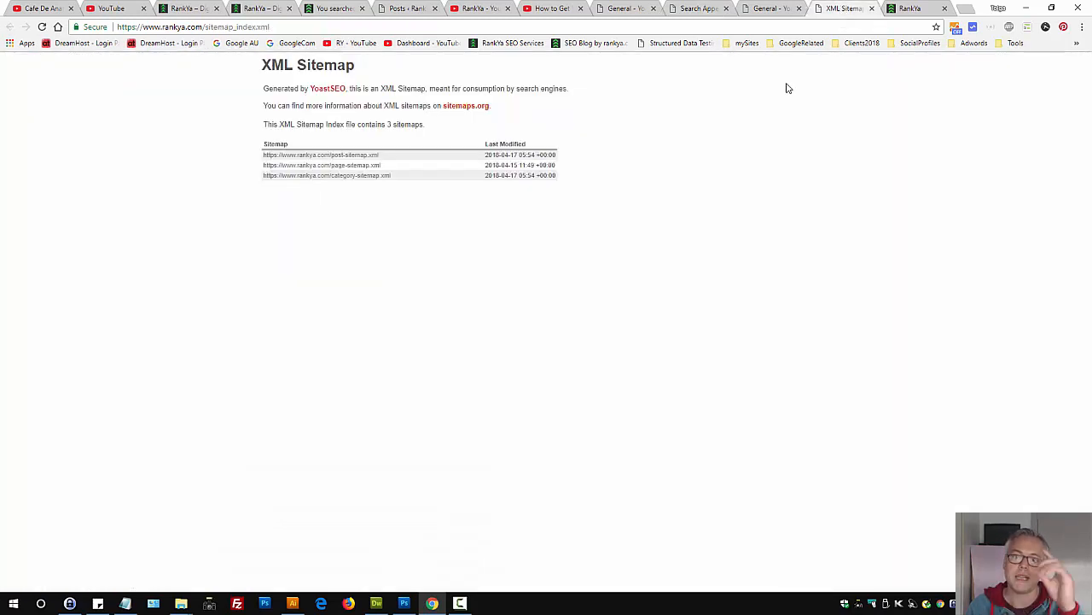
- Reload the XML sitemap index, set Show Posts in search results to Yes in Content Types, and save the changes
click(42, 26)
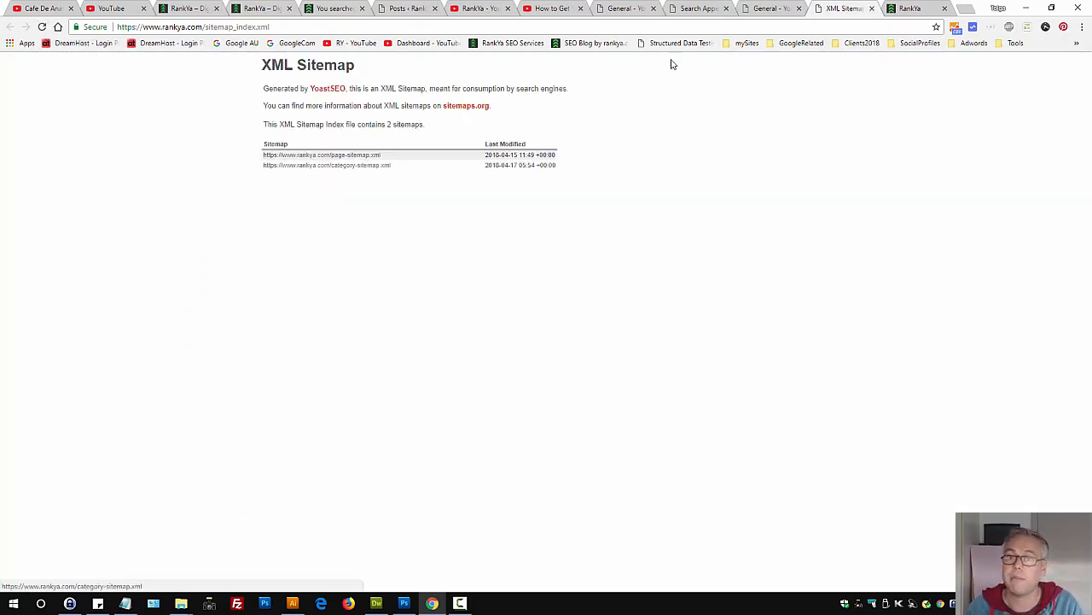
click(701, 12)
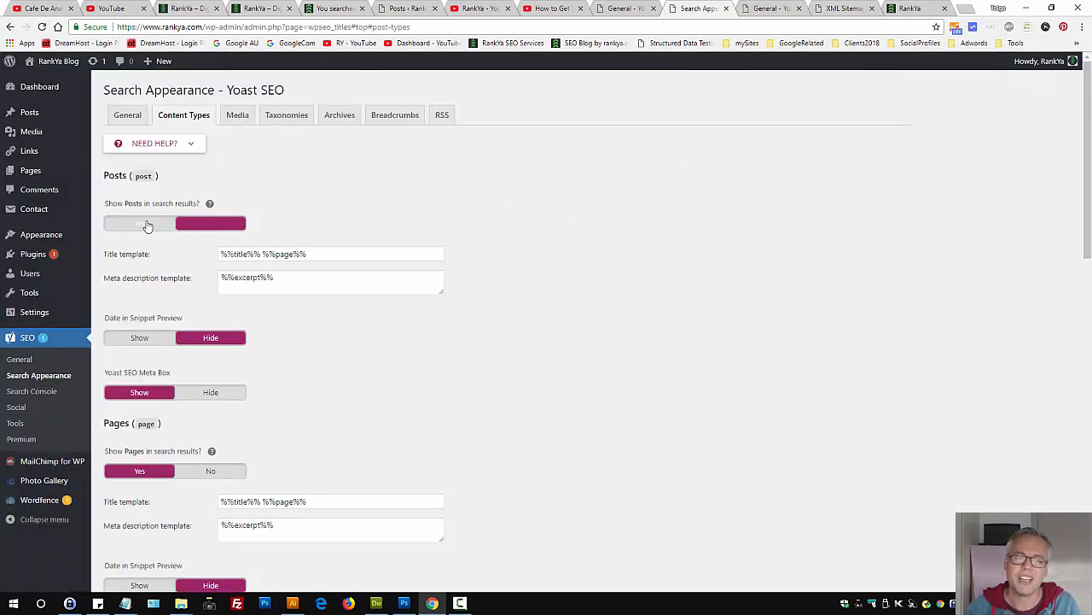
click(154, 224)
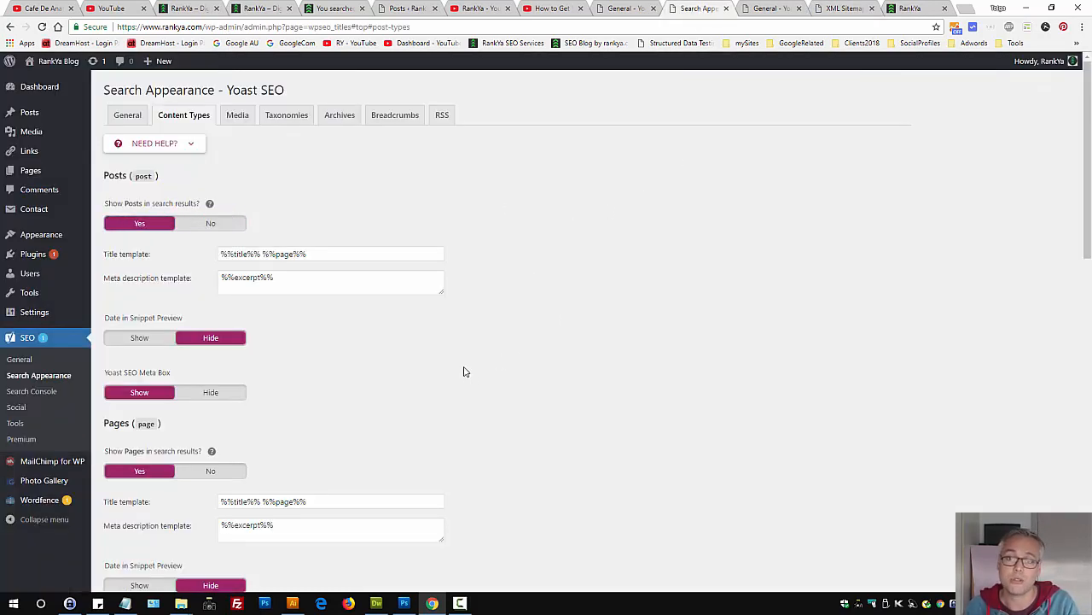
scroll(438, 408, down, 12)
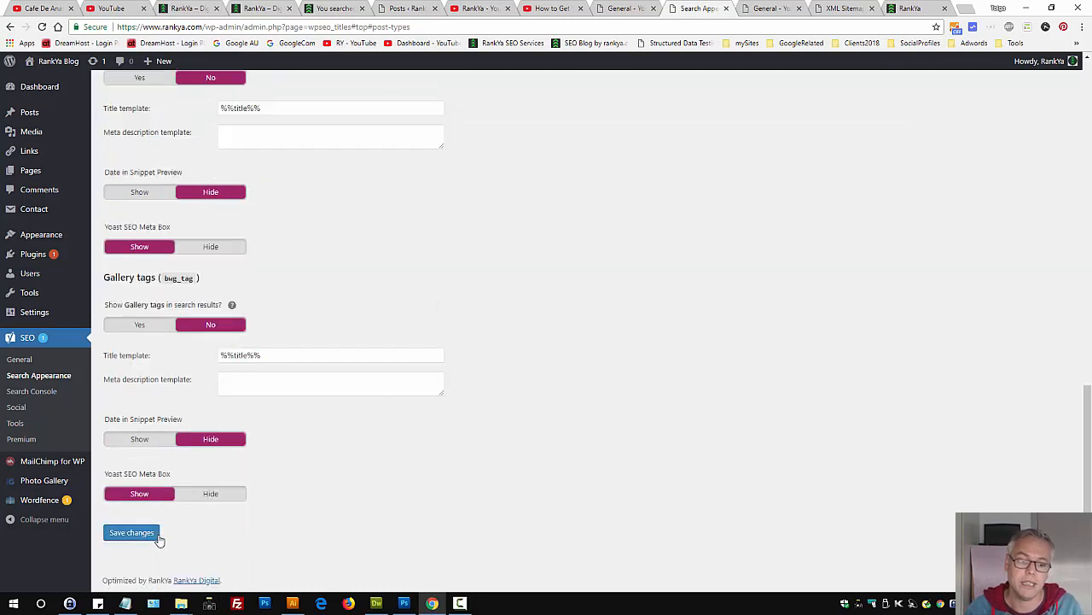
click(149, 536)
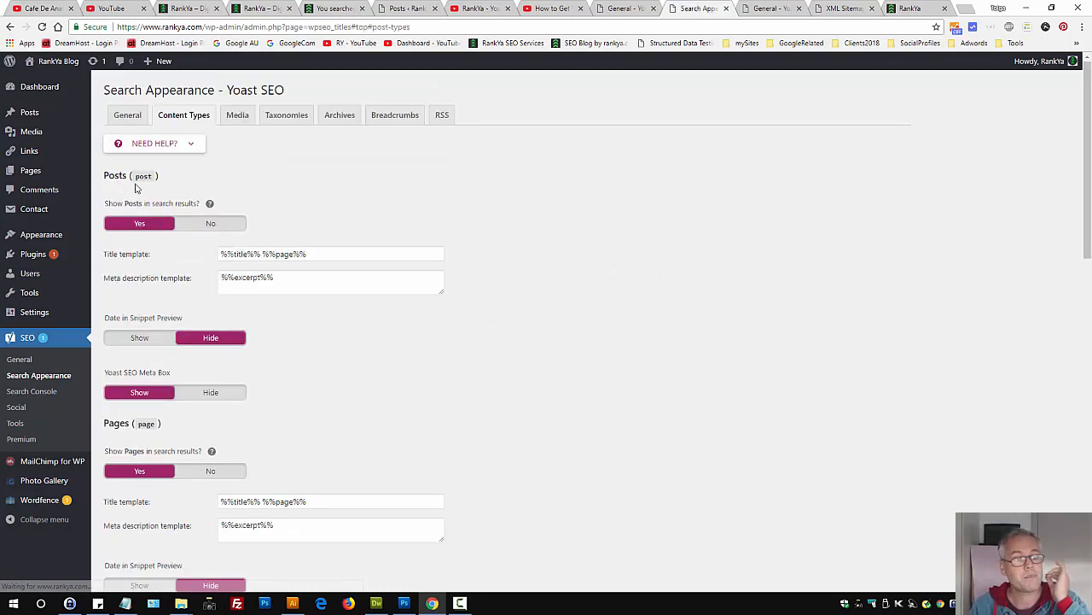
- Point out the post and page labels in the Posts and Pages headings of Content Types
double_click(142, 176)
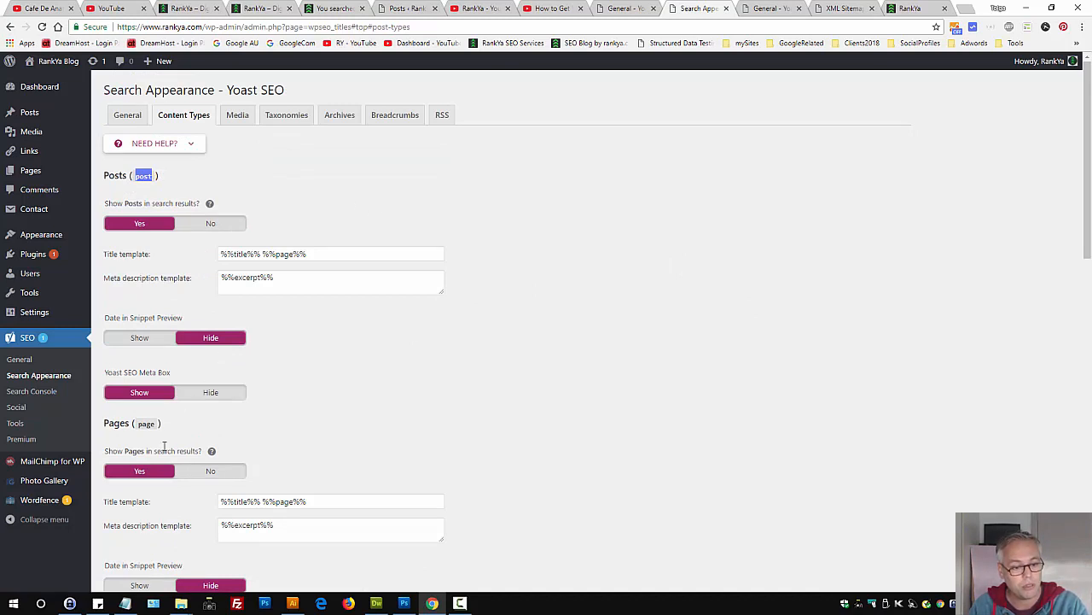
double_click(143, 425)
scroll(452, 450, down, 2)
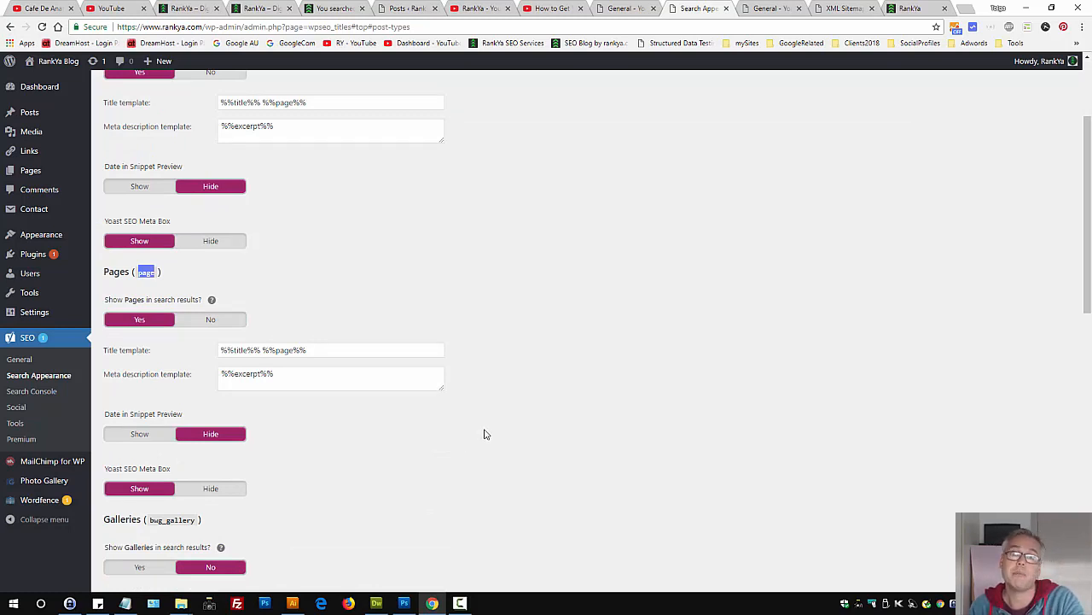
scroll(418, 463, down, 2)
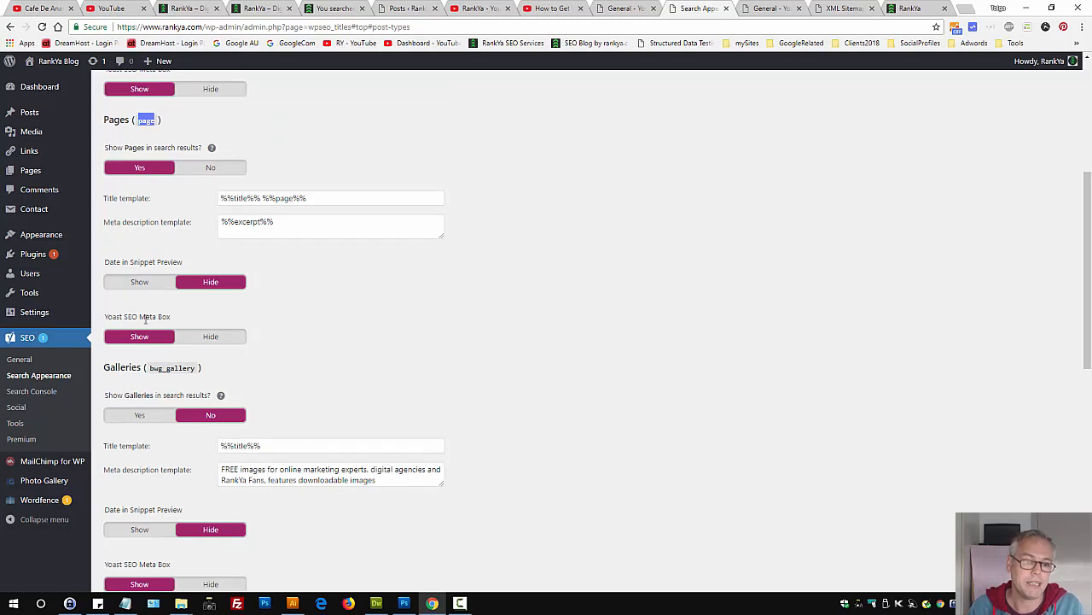
- Set the Yoast SEO Meta Box for Pages to Hide and go through the rest of the Content Types settings
click(232, 339)
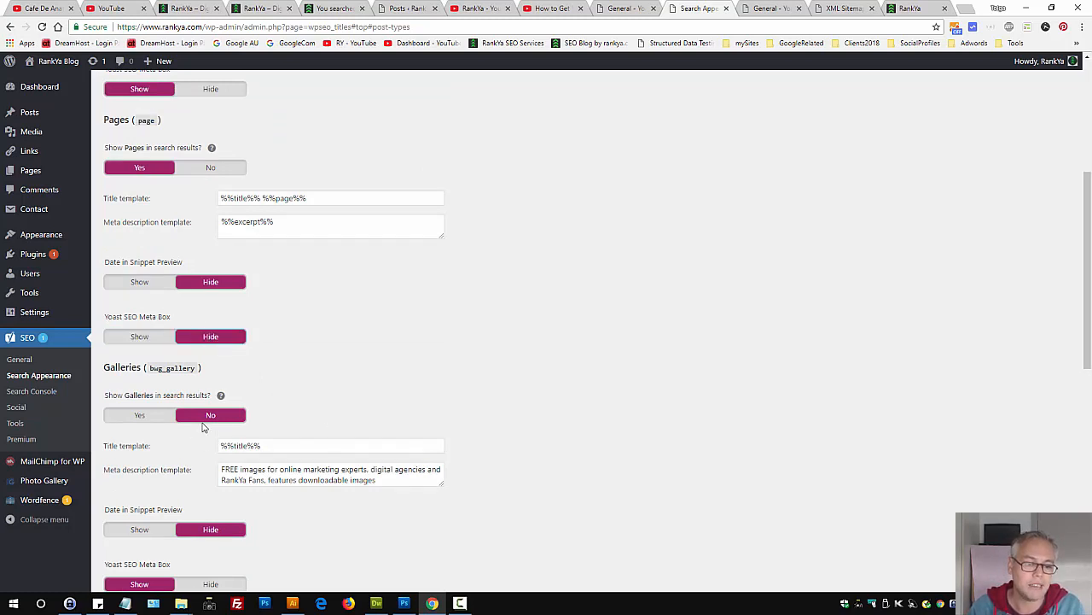
scroll(214, 478, down, 2)
scroll(215, 539, down, 5)
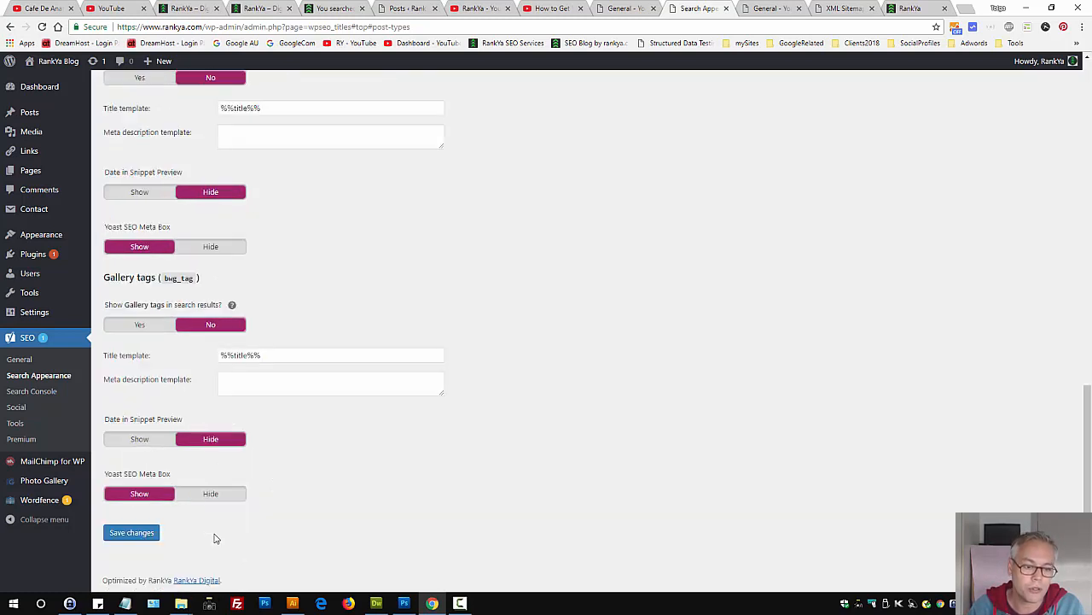
scroll(341, 367, up, 15)
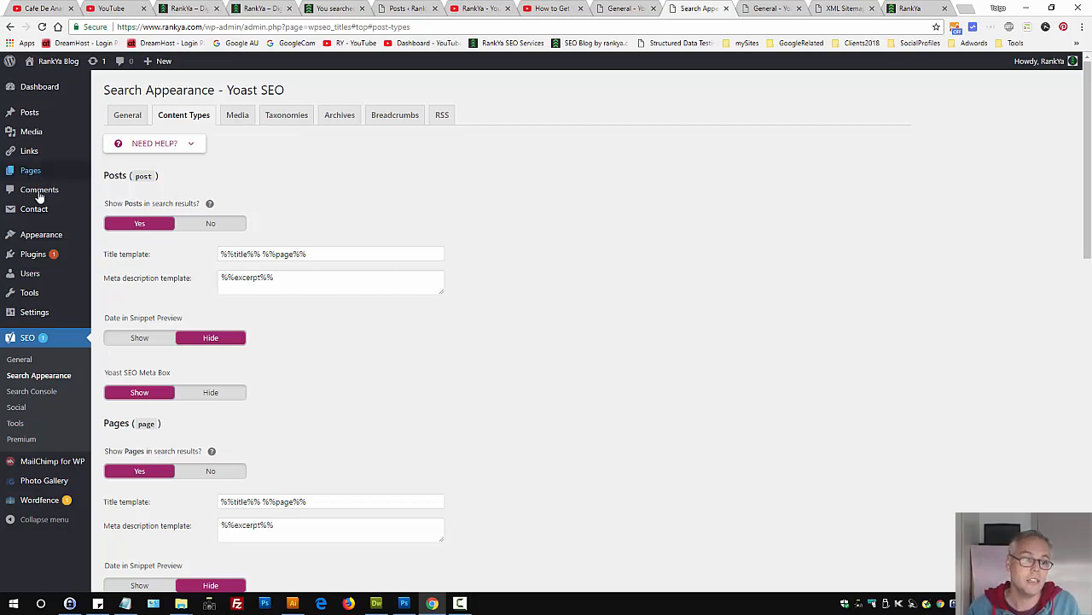
- Open the Posts and Pages lists in separate tabs and edit the post How to Remove Your Name From Google Plus
middle_click(30, 111)
middle_click(30, 171)
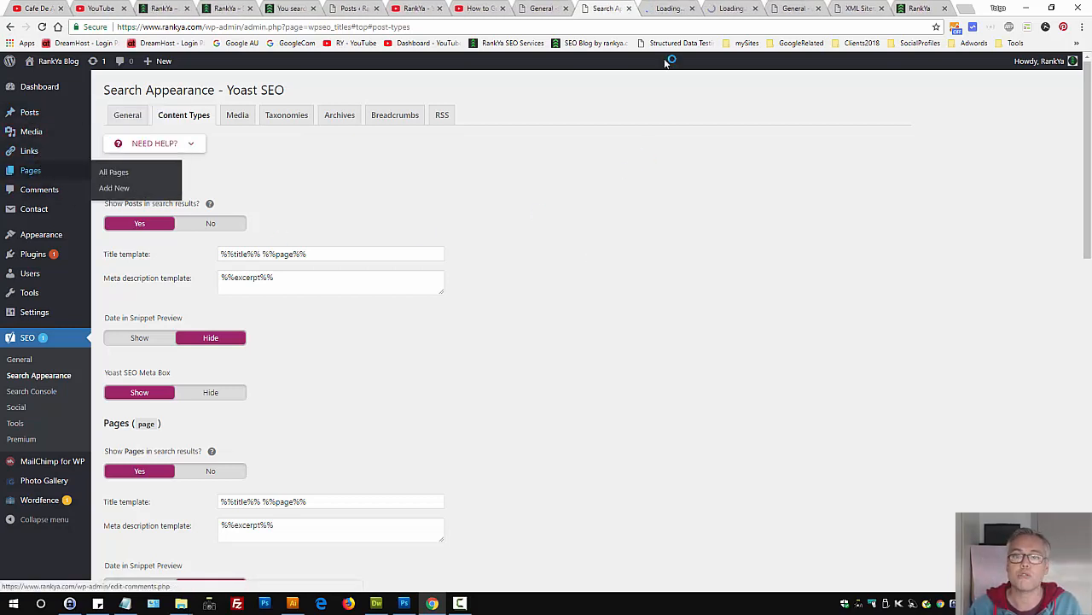
key(ctrl+Tab)
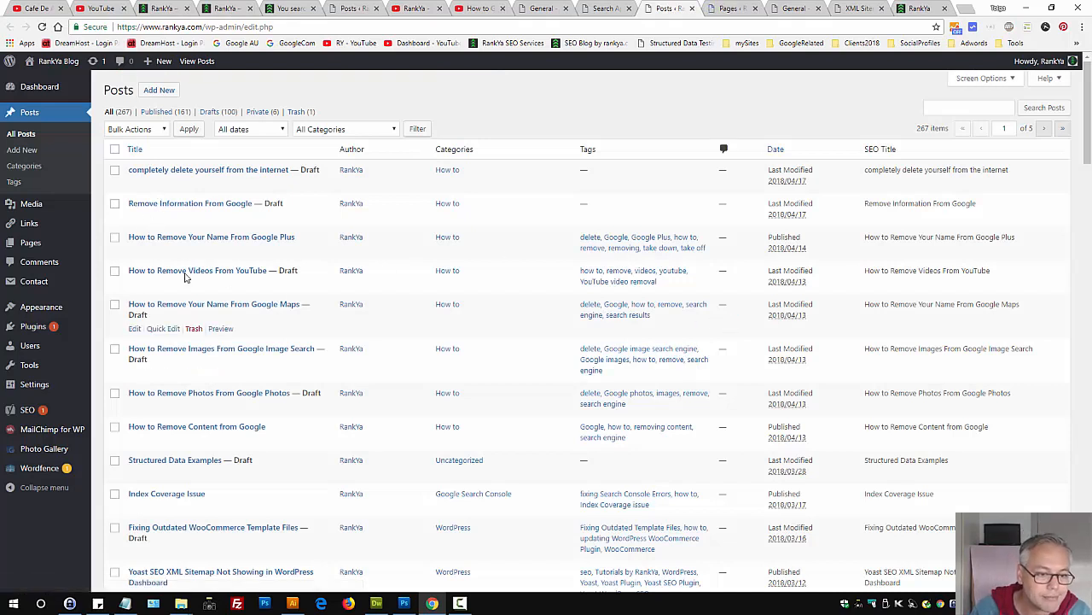
click(134, 250)
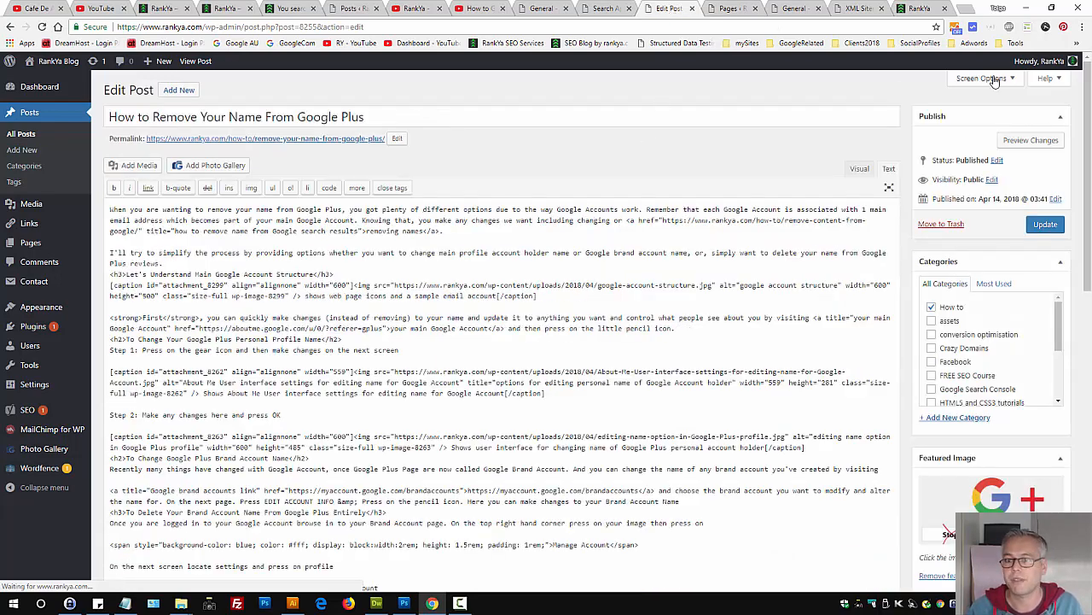
- Check the Yoast SEO box in the post's Screen Options, and open the snippet editor in the Yoast SEO meta box
click(982, 78)
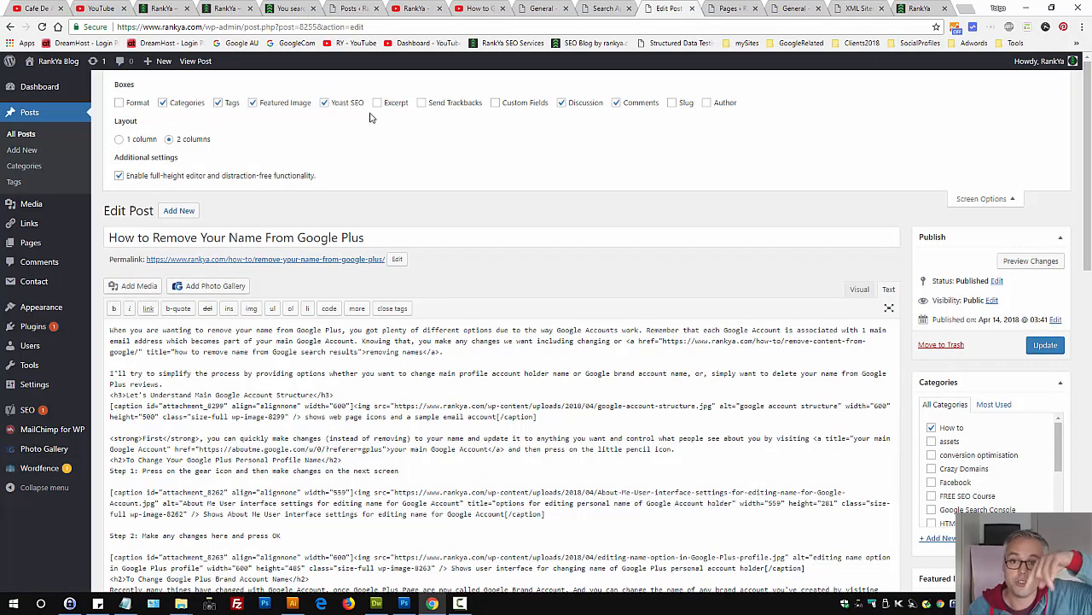
click(982, 198)
scroll(422, 441, down, 10)
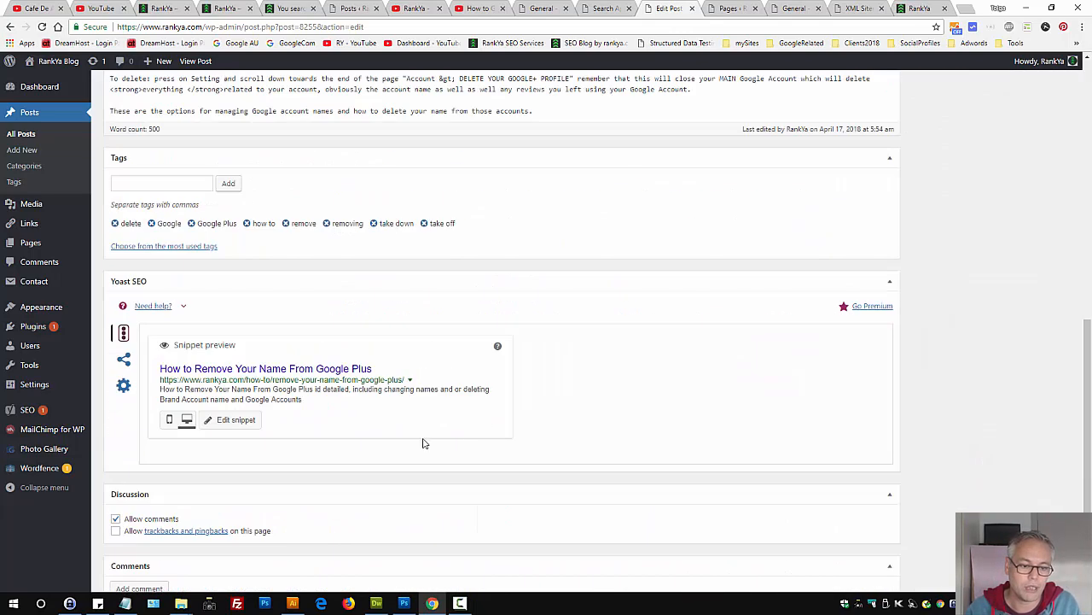
click(244, 424)
- Highlight the SEO title, meta description and slug fields in the post's snippet editor without changing them
click(208, 472)
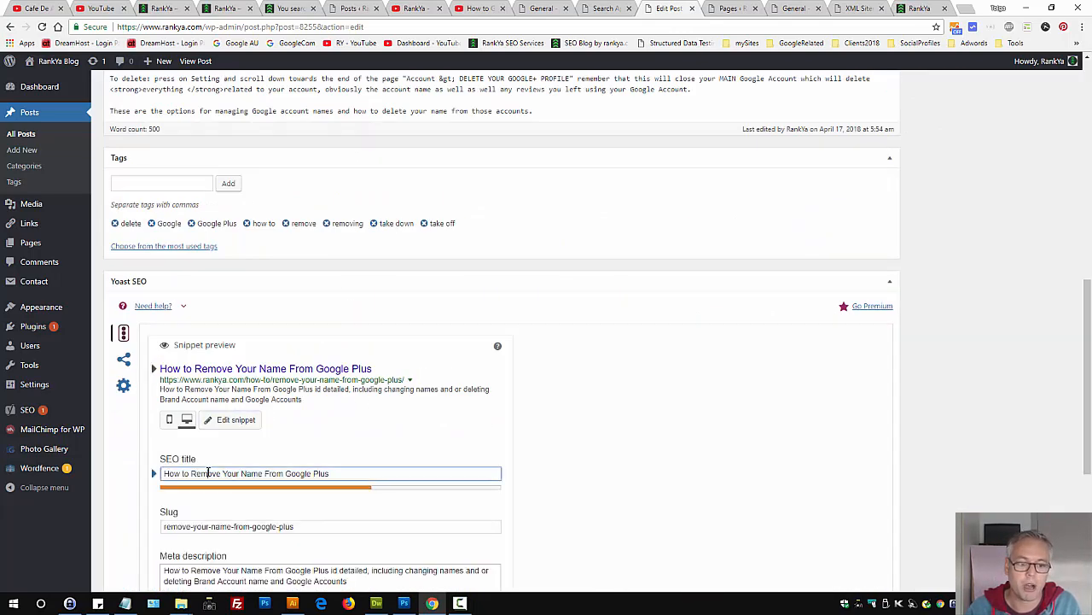
triple_click(208, 473)
scroll(497, 466, down, 3)
triple_click(283, 429)
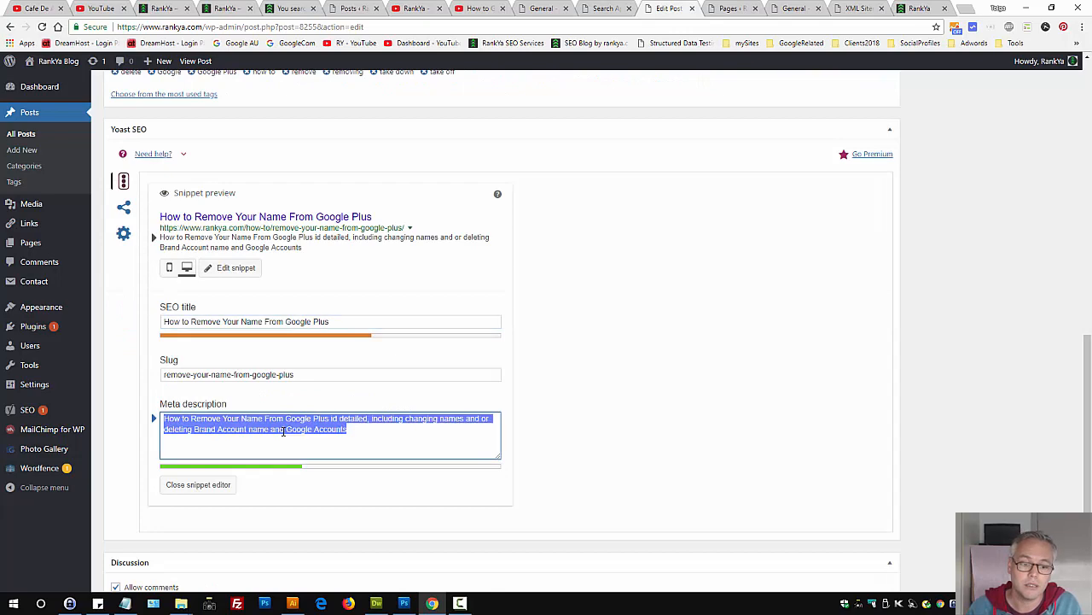
key(Right)
click(265, 376)
triple_click(209, 372)
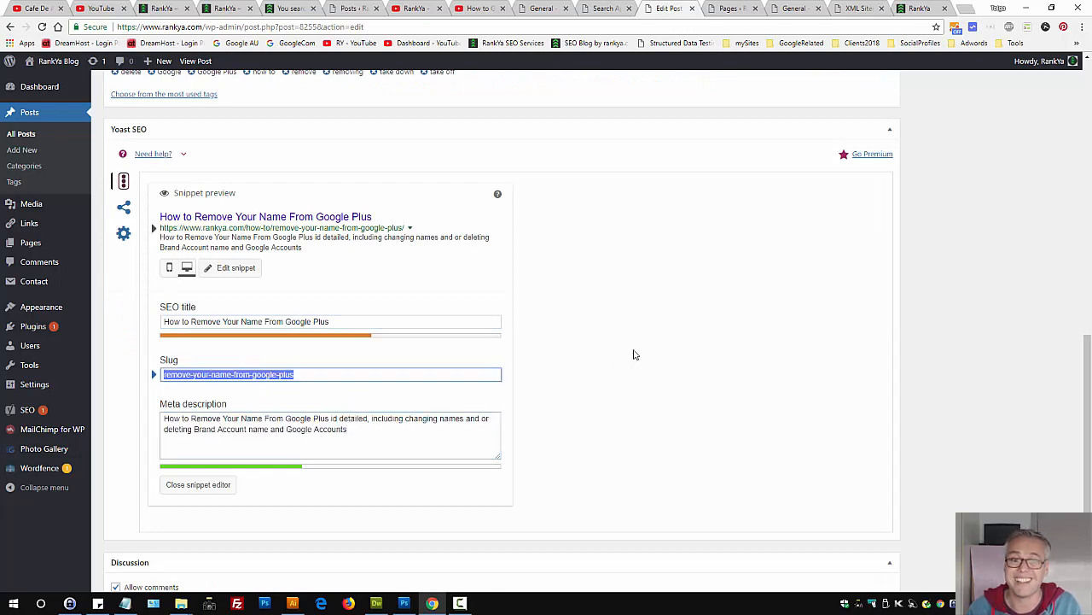
click(634, 354)
- Review the post's title and permalink alongside its Yoast SEO snippet fields
key(Home)
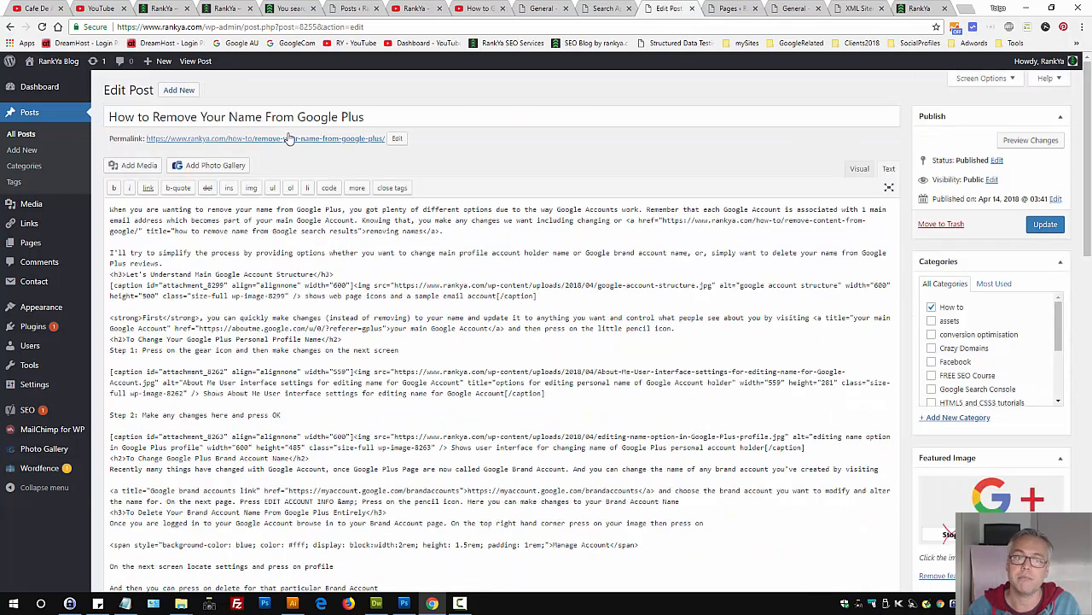
scroll(443, 515, down, 6)
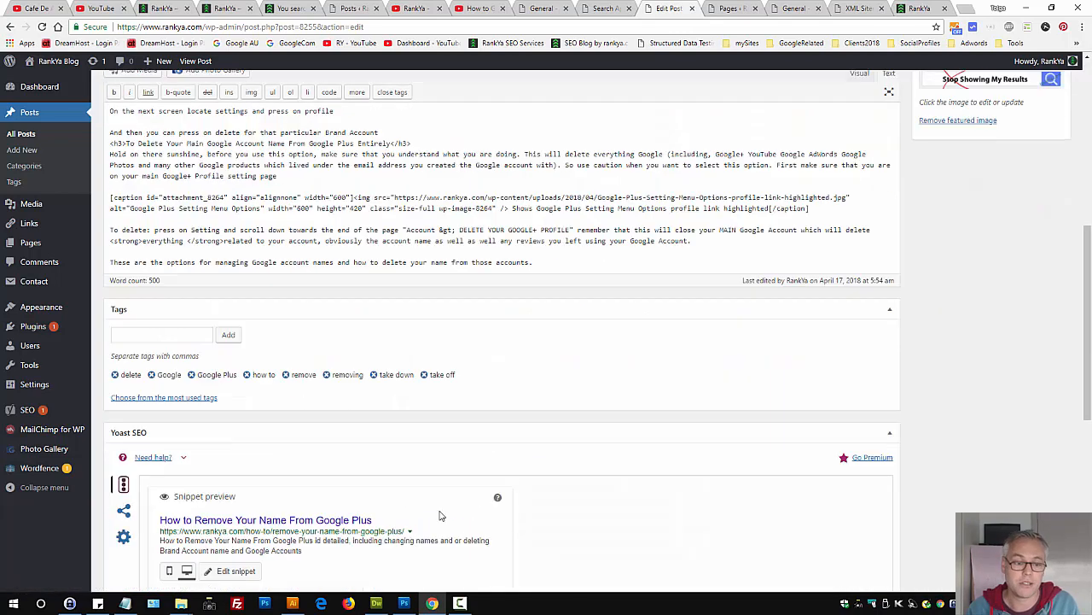
scroll(293, 427, down, 2)
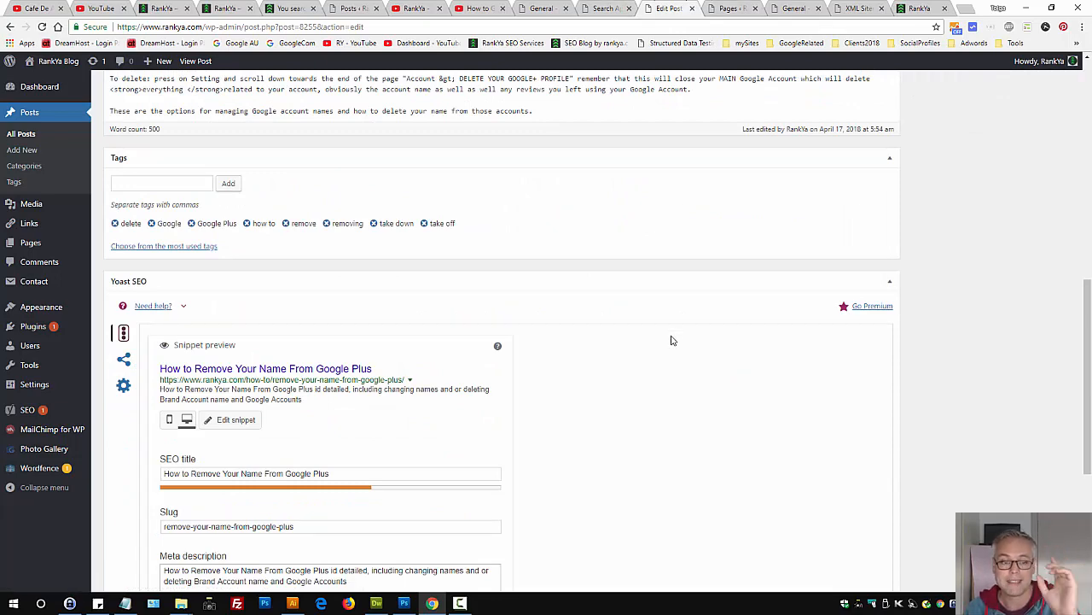
scroll(648, 366, up, 5)
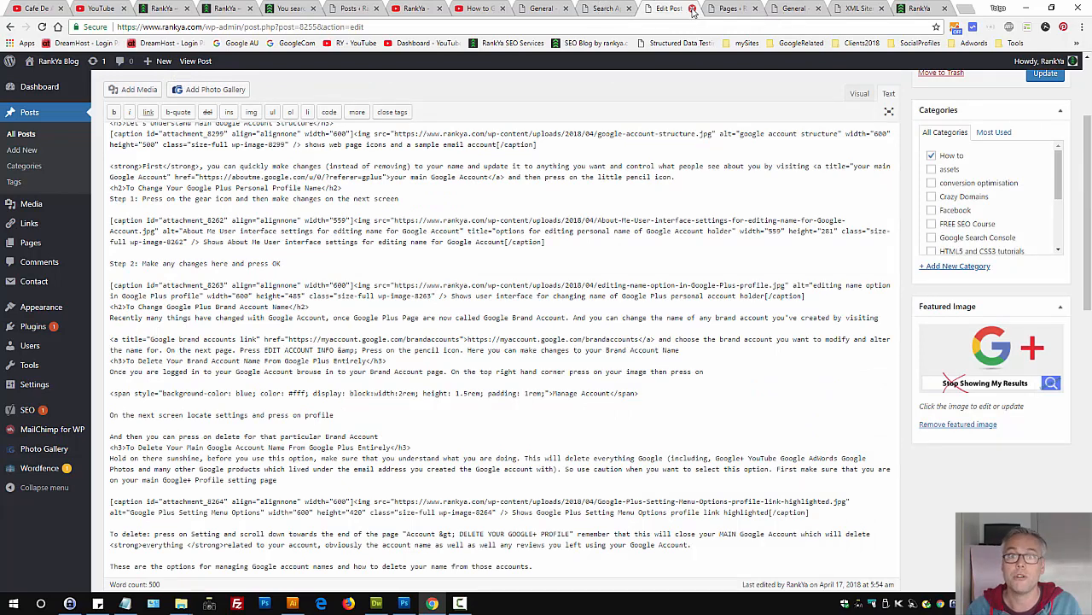
- Move the Search Appearance browser tab next to the XML sitemap tab and highlight the Posts title template
click(607, 7)
drag(609, 6, 796, 7)
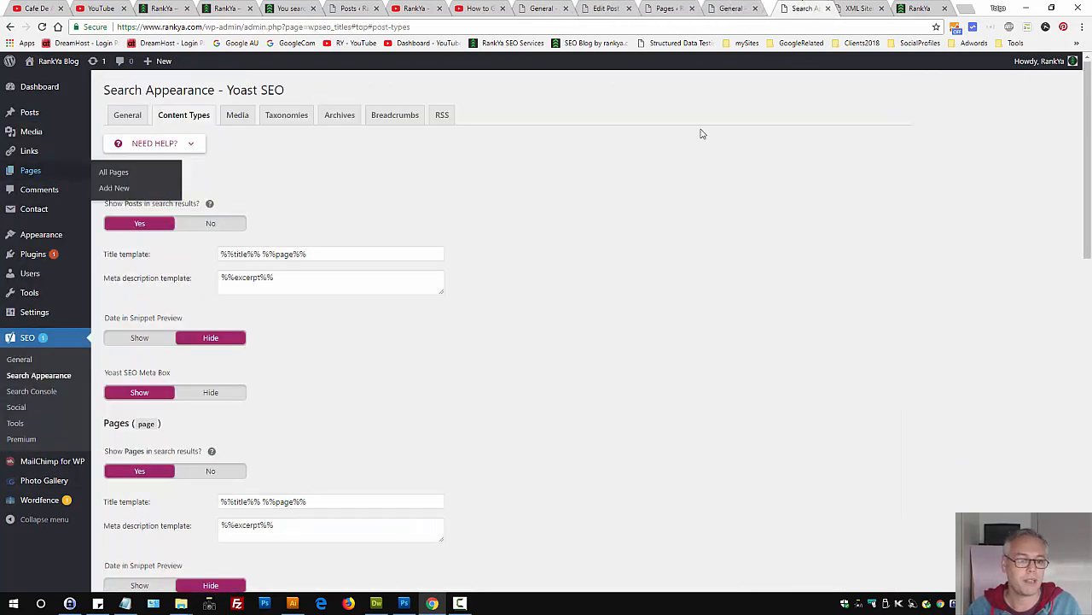
scroll(512, 370, down, 2)
scroll(538, 349, up, 2)
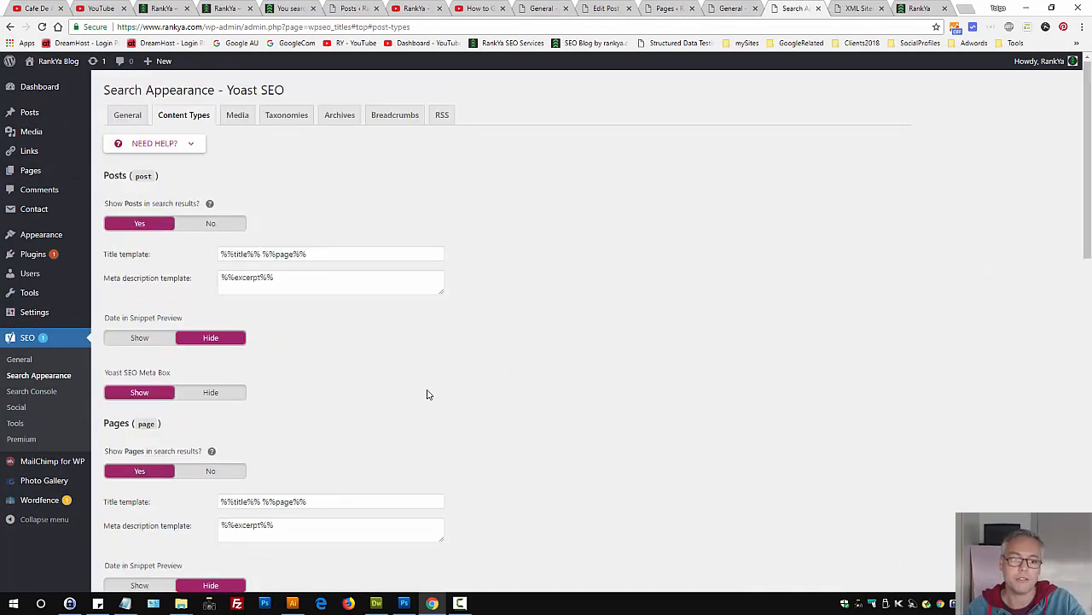
drag(330, 253, 203, 260)
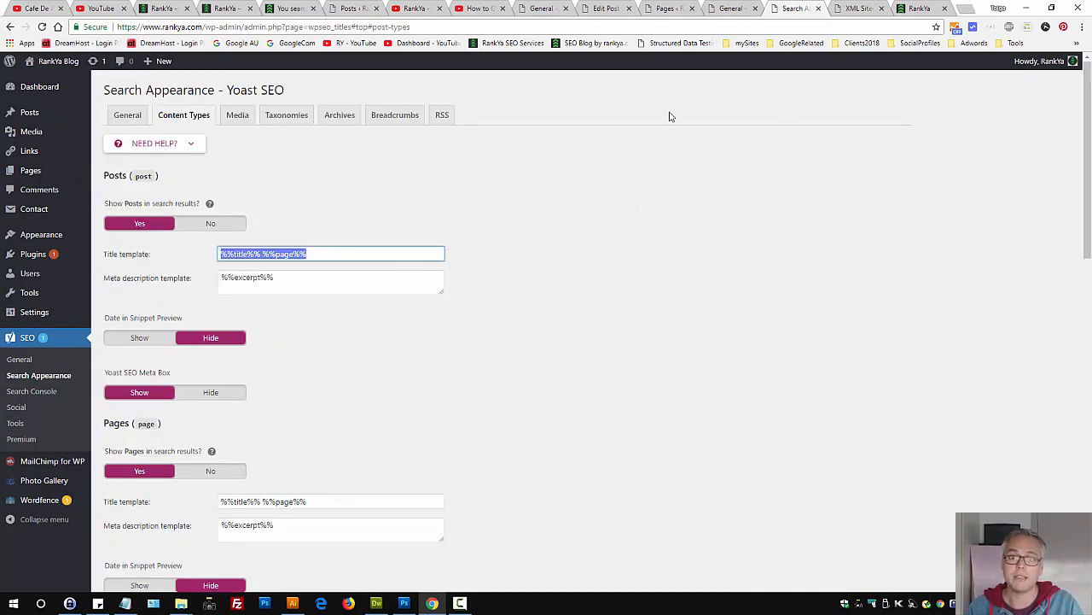
- Compare the post's edit screen with the Posts title template in Search Appearance
click(600, 9)
scroll(341, 501, down, 2)
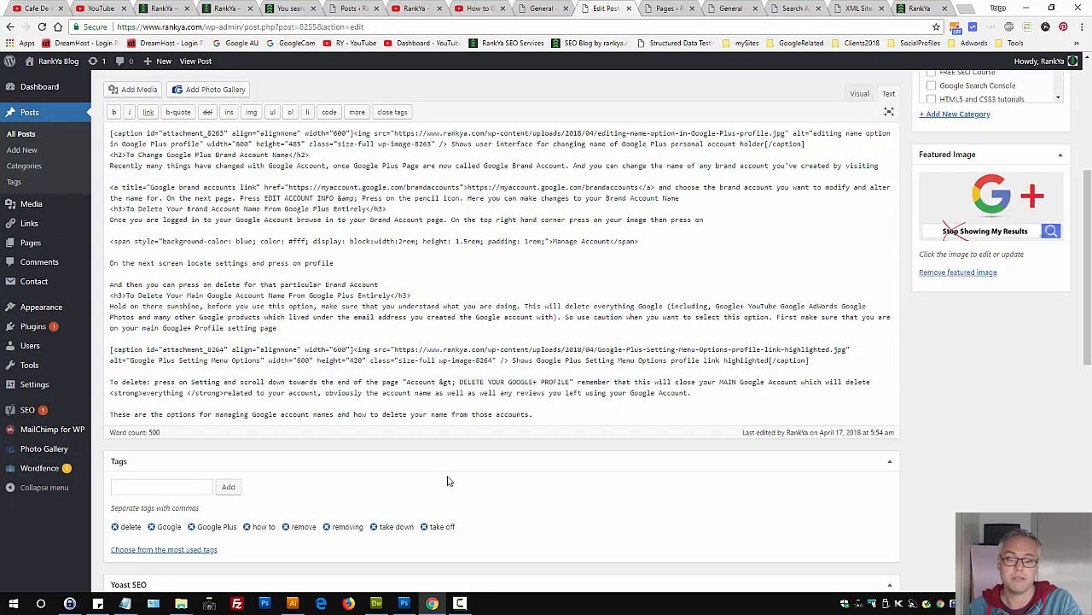
click(737, 8)
click(778, 7)
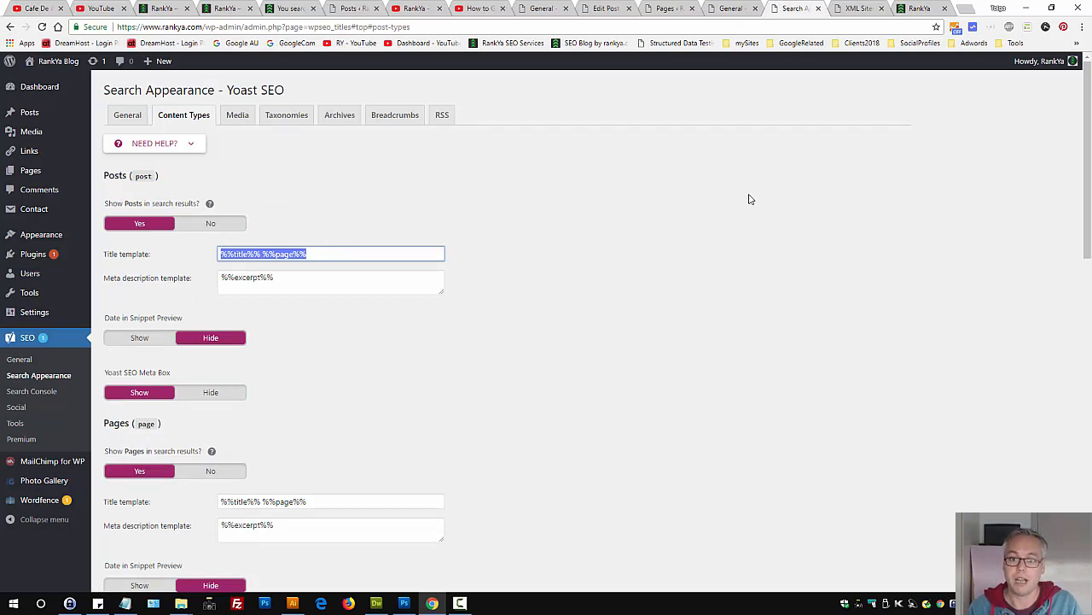
- Return to the post's edit screen and view the published post through its permalink
click(608, 8)
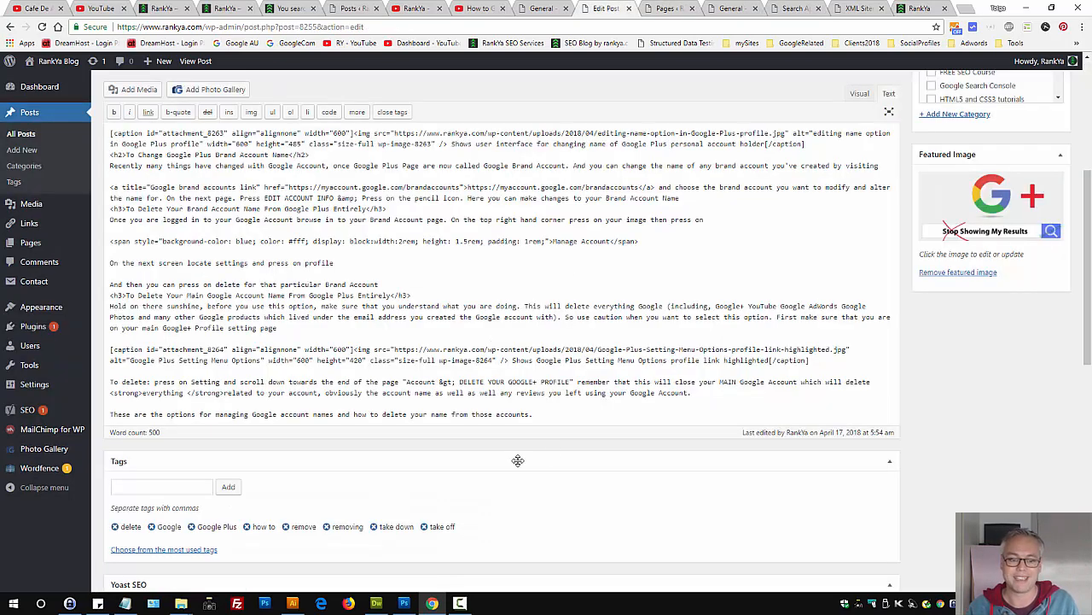
scroll(518, 460, up, 10)
click(346, 141)
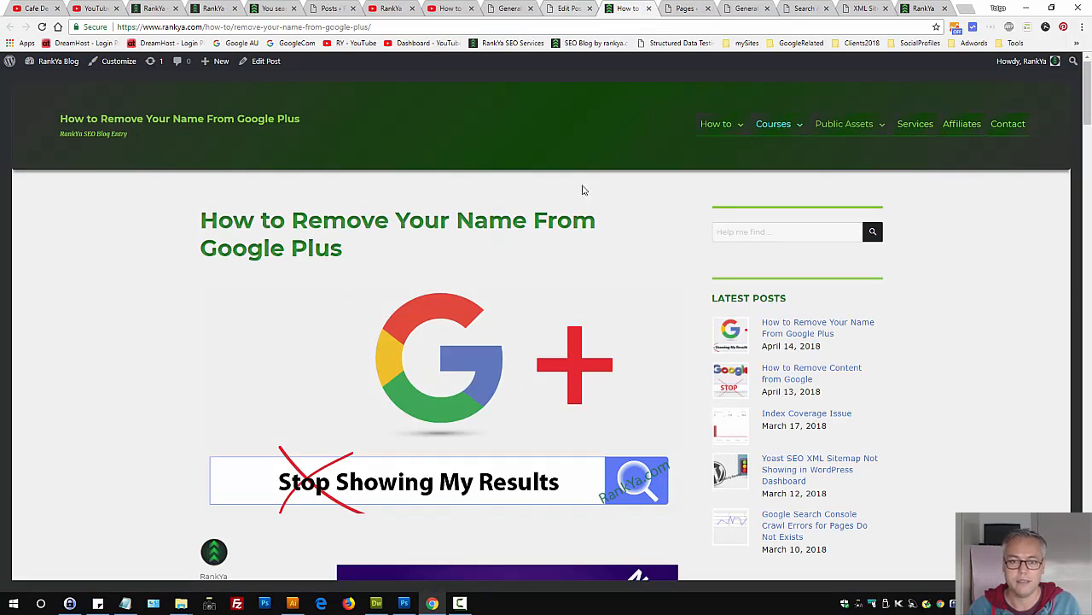
- View the published post's page source, find the title tag and highlight its line
key(ctrl+u)
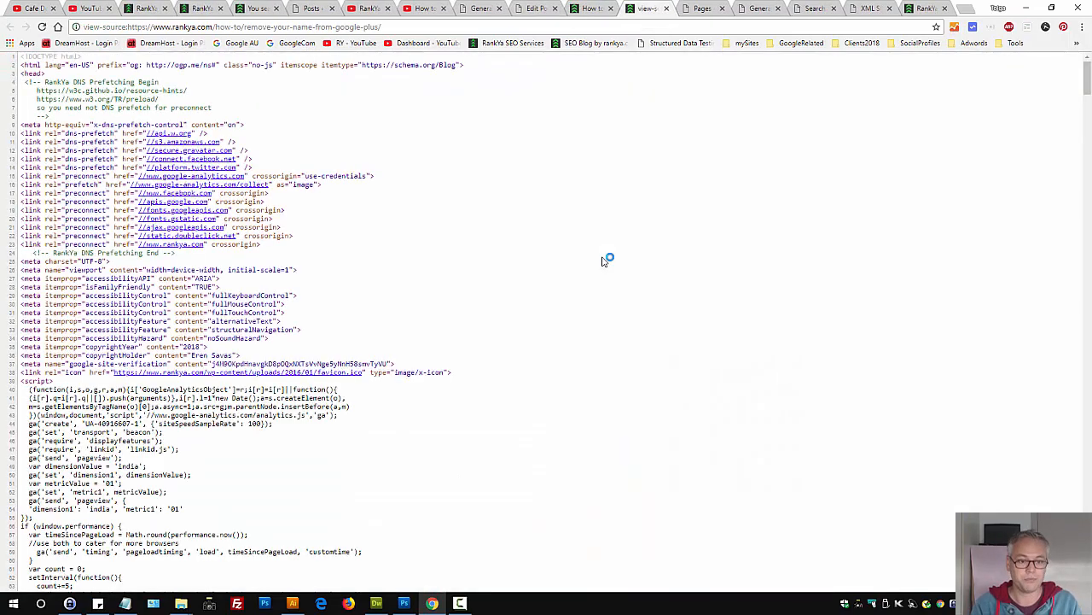
key(ctrl+f)
text(<title)
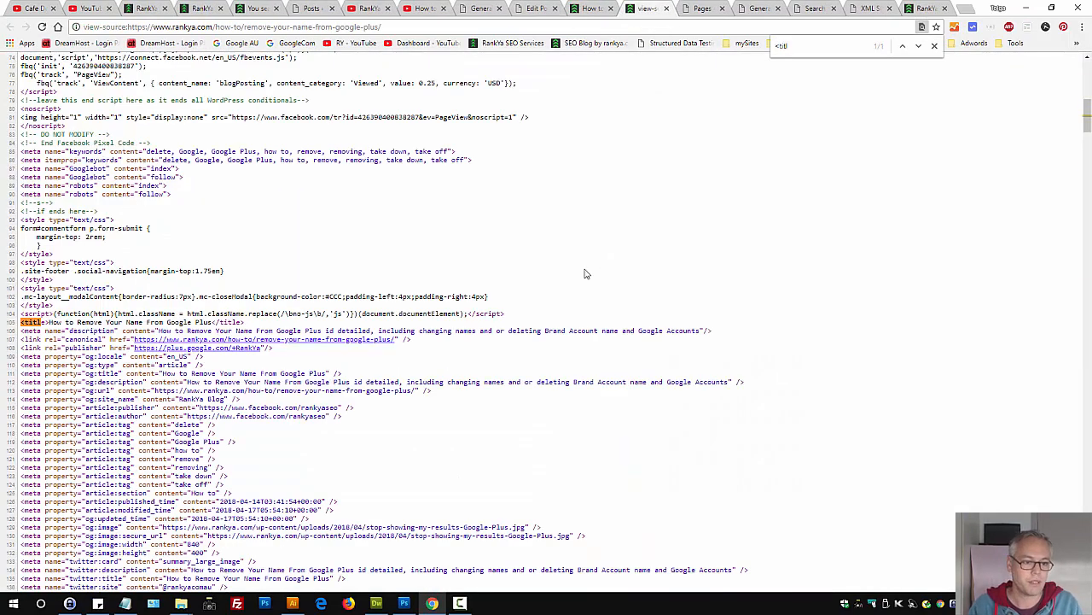
triple_click(76, 314)
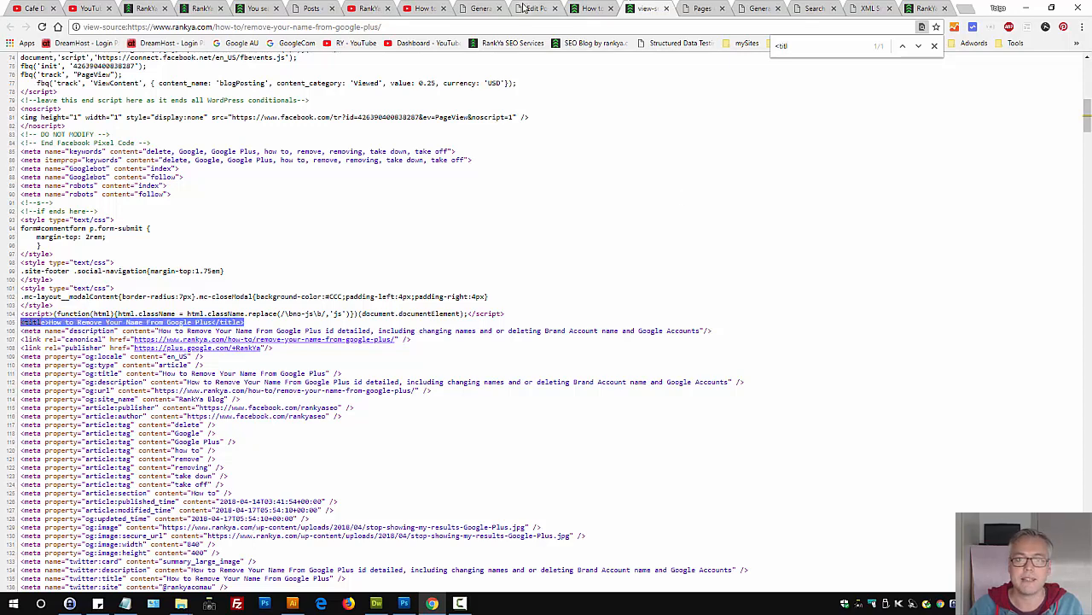
- Copy the SEO title in the post's snippet editor and clear the field to reveal the default title template
click(535, 8)
scroll(455, 463, down, 10)
triple_click(282, 323)
key(ctrl+c)
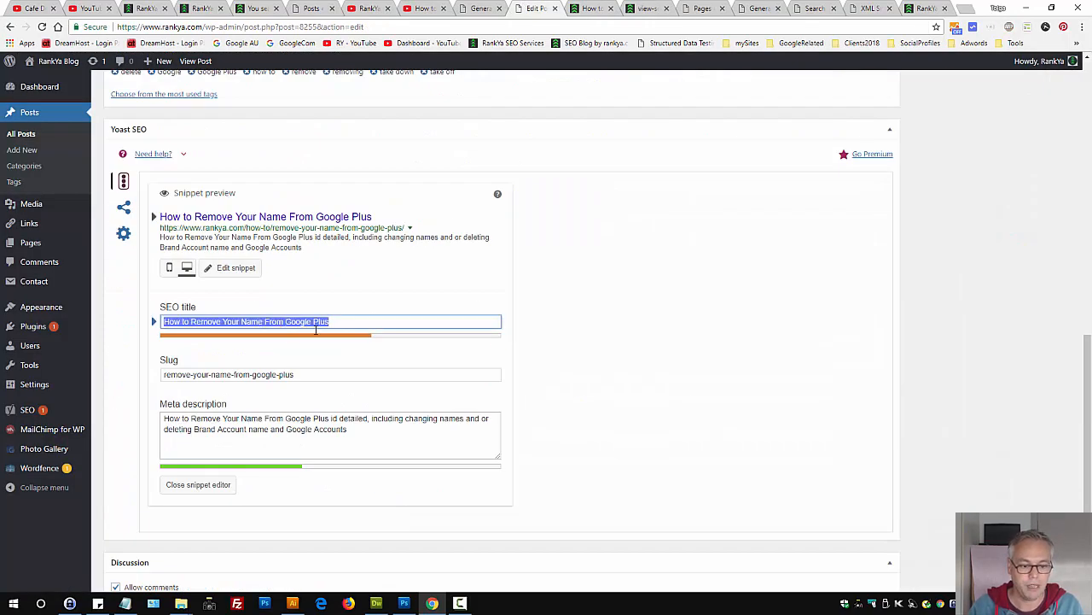
key(Delete)
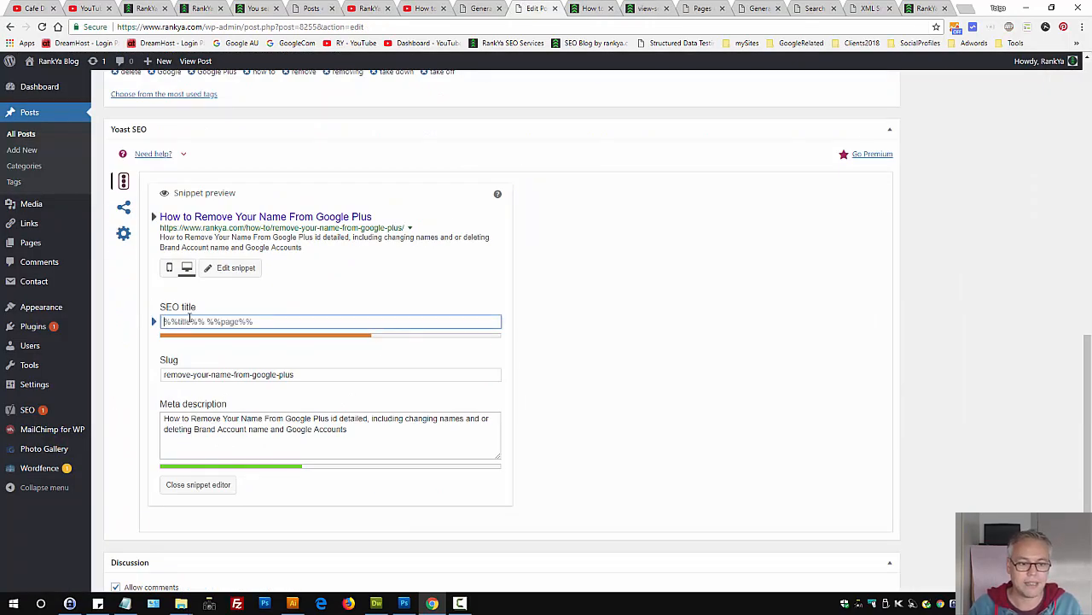
- Update the post with the emptied SEO title and reload its page source to check the title tag
scroll(569, 351, up, 8)
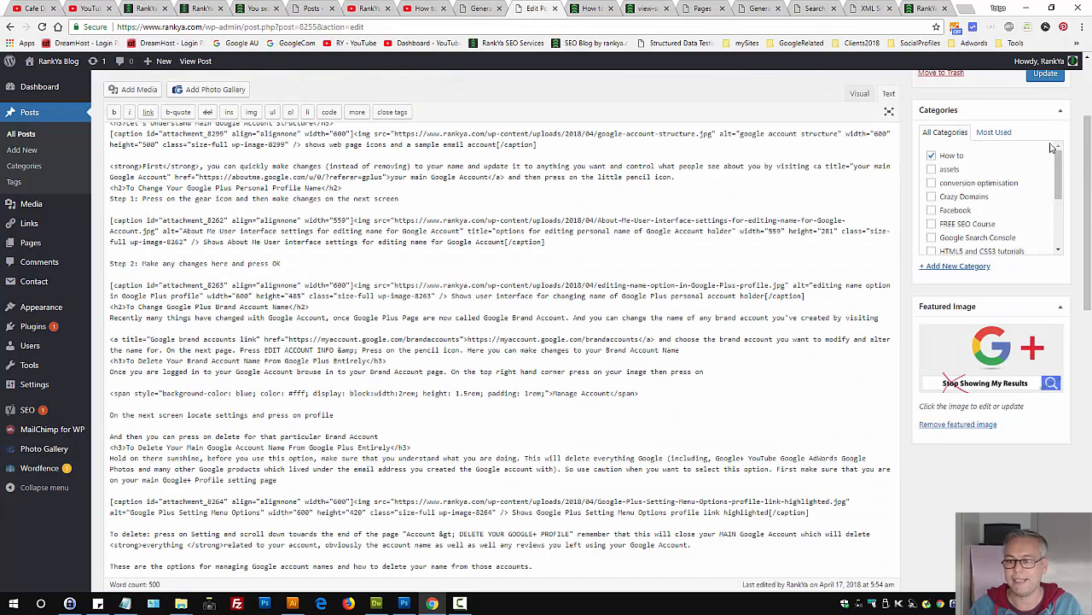
scroll(1053, 148, up, 2)
click(1046, 225)
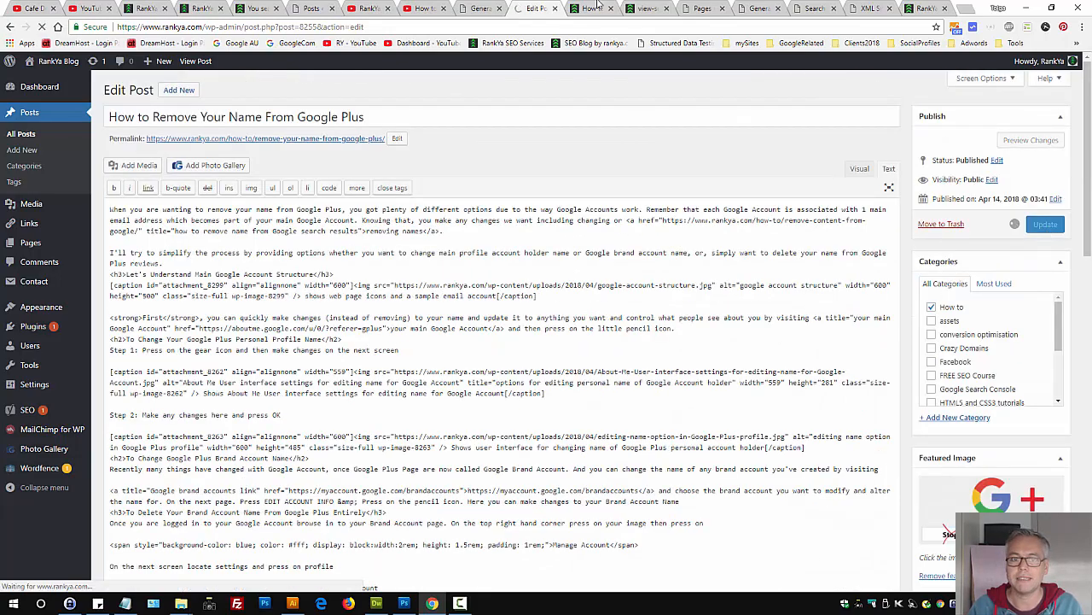
click(649, 8)
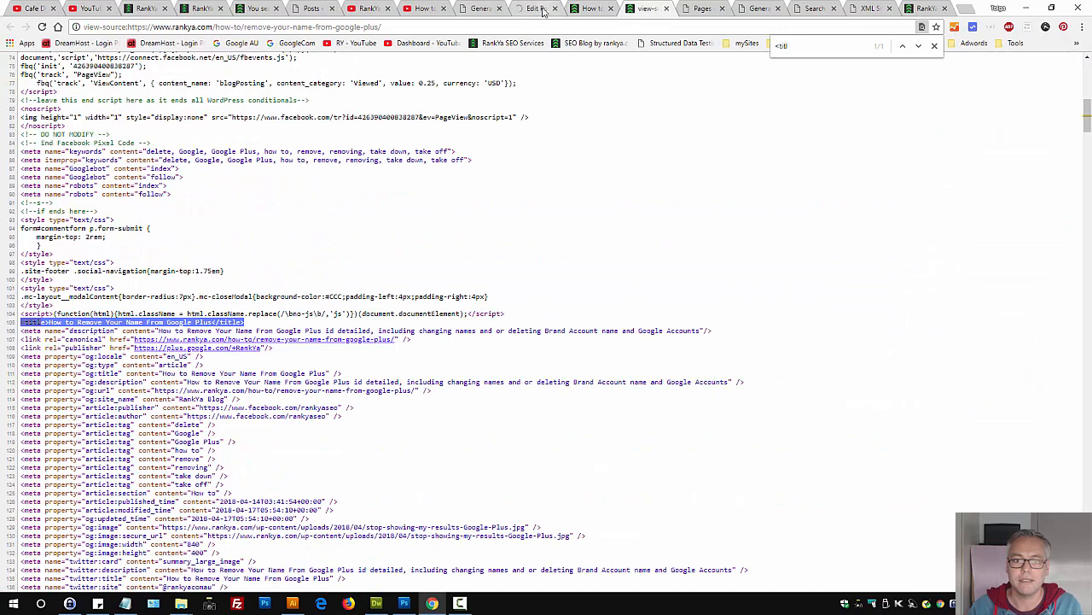
click(42, 26)
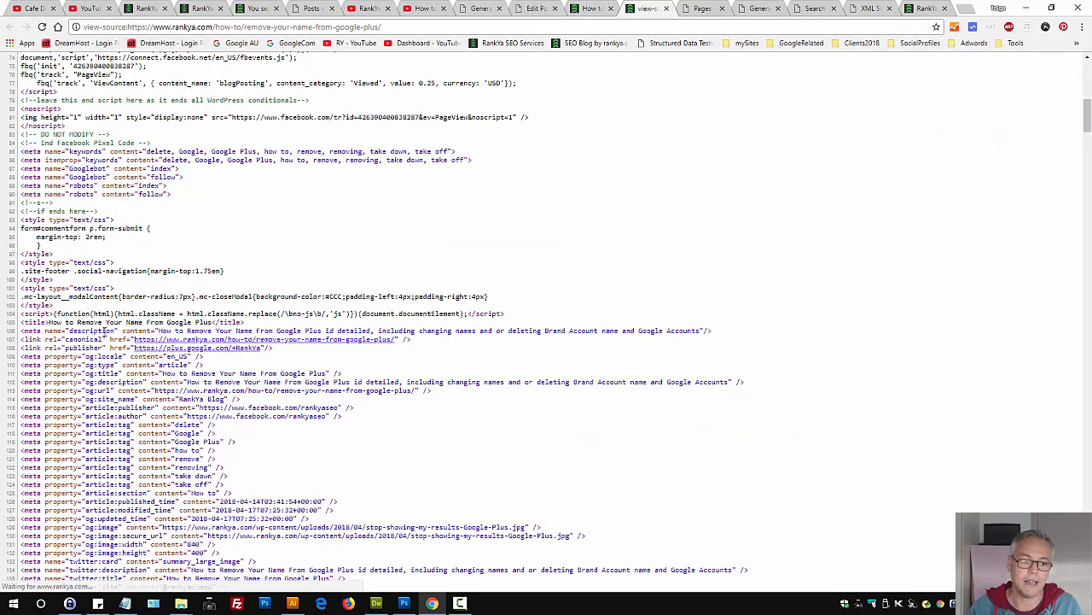
- Restore the post's SEO title in the snippet editor by pasting the copied title, and update the post
click(546, 9)
scroll(286, 551, down, 15)
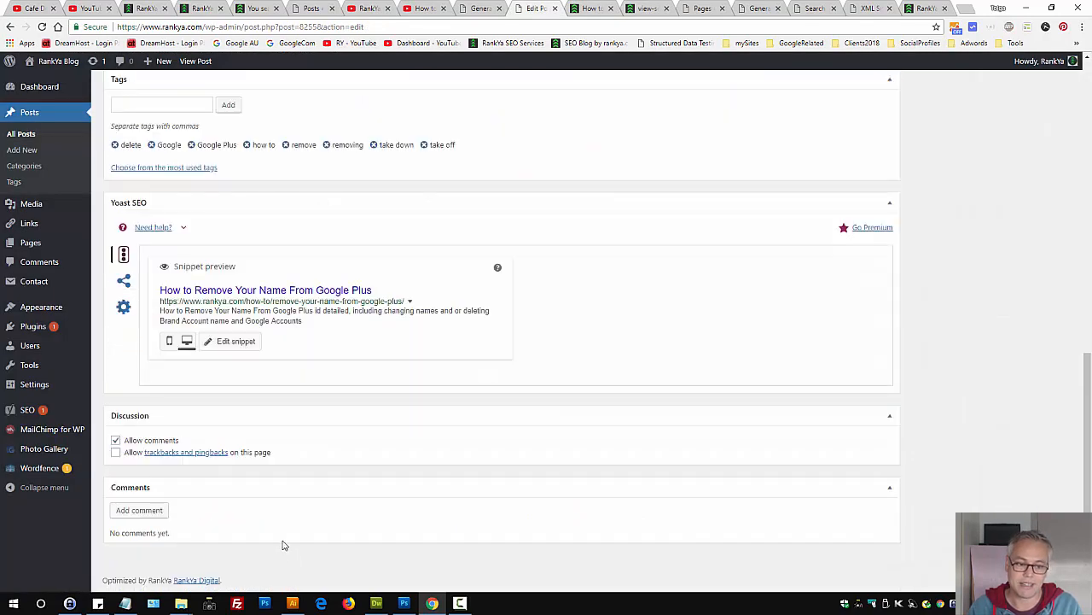
click(246, 345)
click(205, 394)
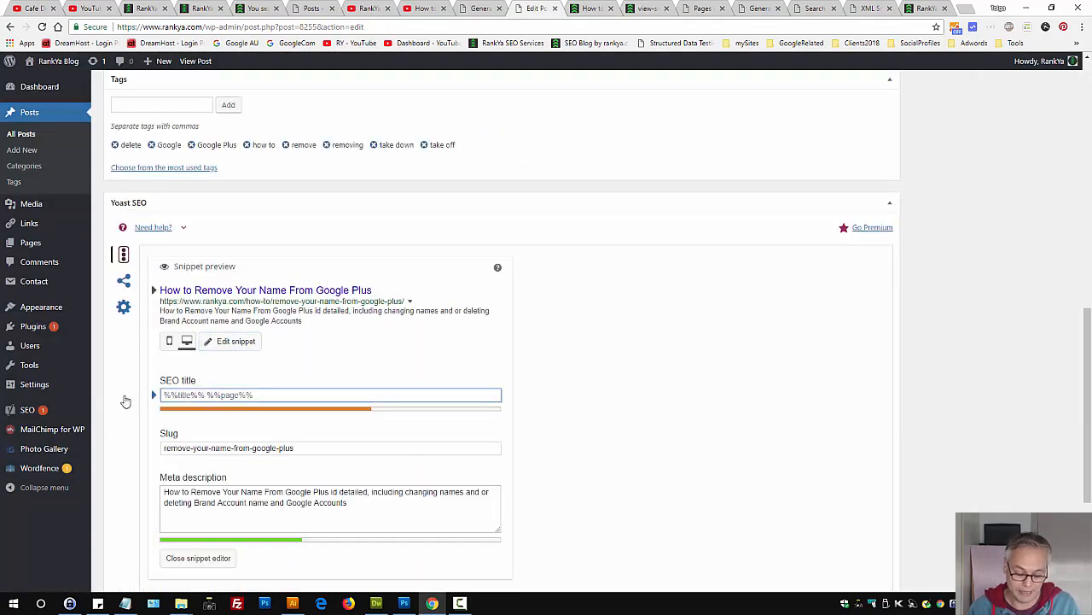
key(ctrl+v)
scroll(717, 423, up, 15)
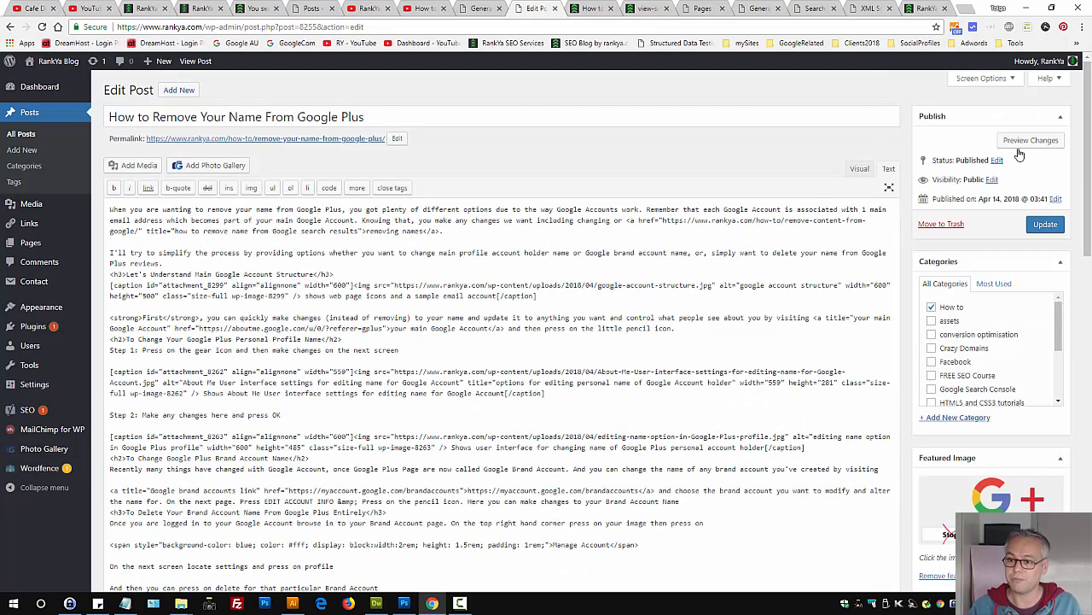
click(1039, 225)
- Return to the Content Types settings and examine the title and meta description templates for Posts and the other content types
click(481, 9)
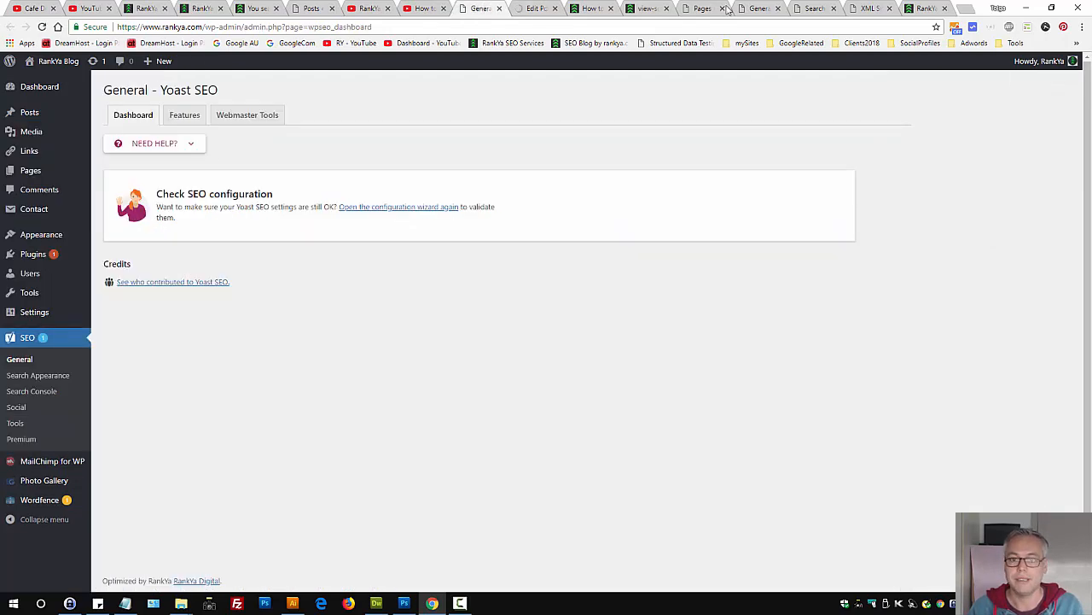
click(759, 9)
click(815, 9)
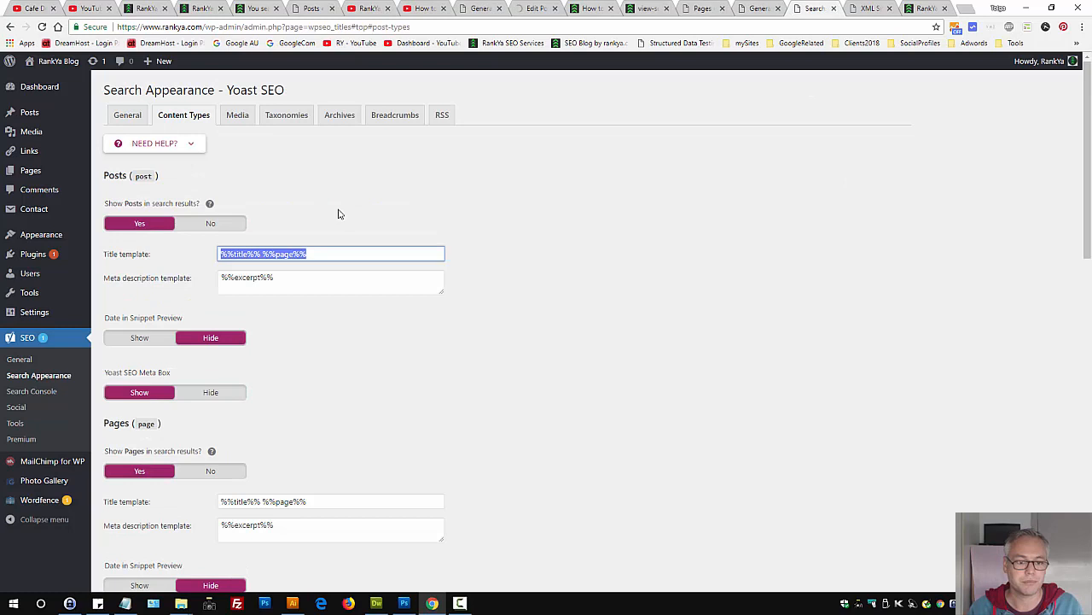
triple_click(256, 254)
click(350, 289)
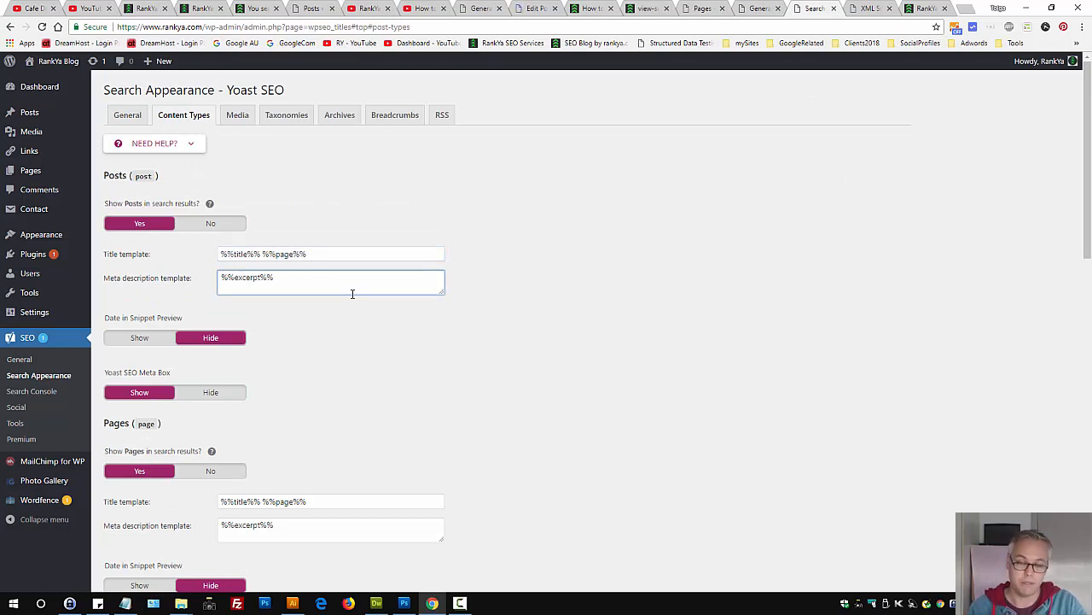
click(522, 252)
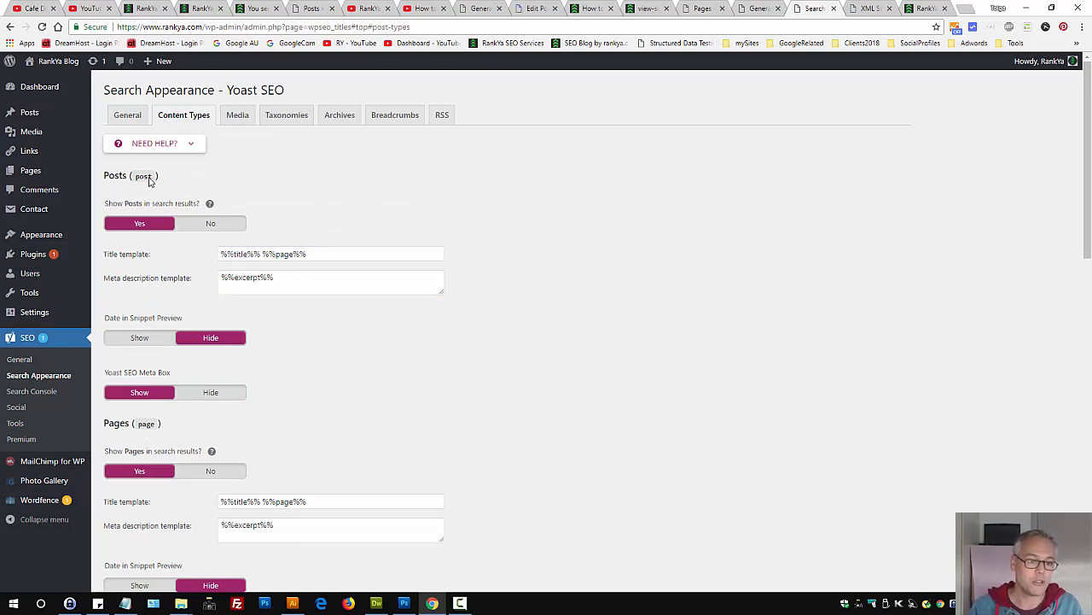
scroll(286, 380, down, 4)
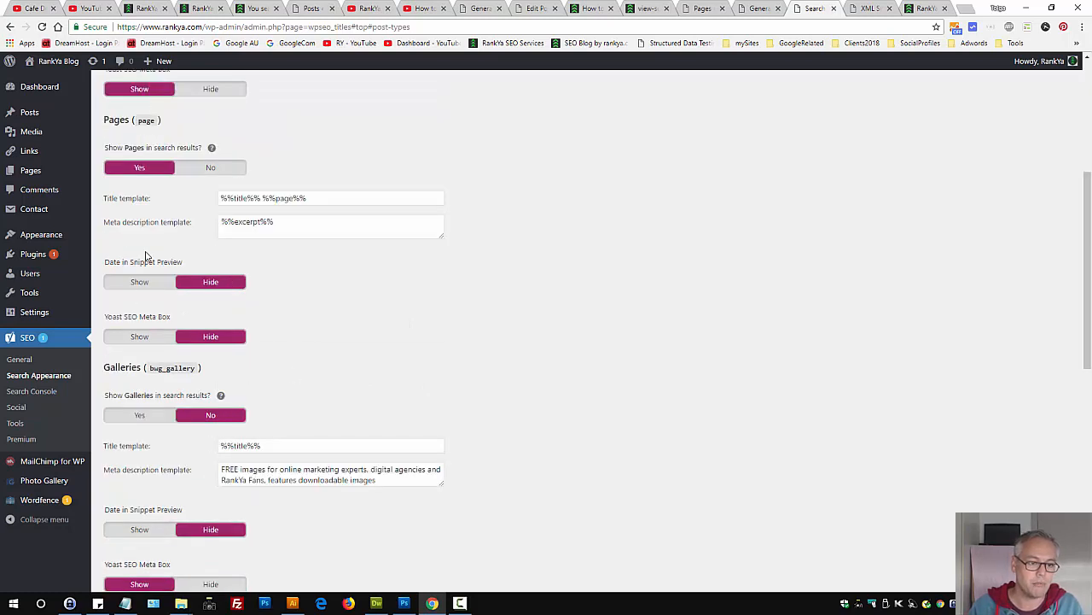
scroll(179, 429, down, 2)
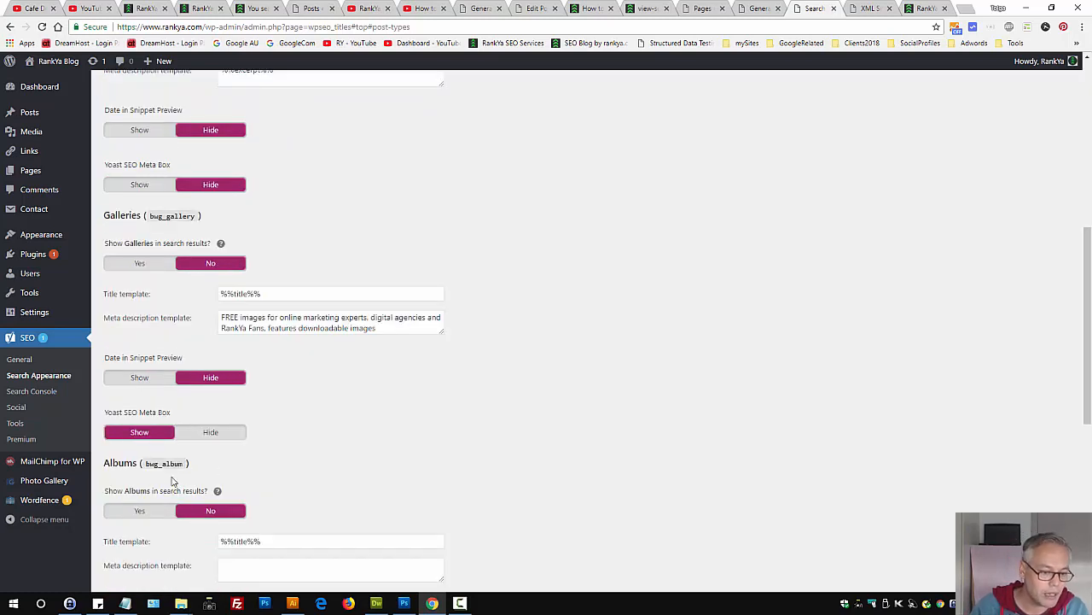
scroll(214, 463, down, 4)
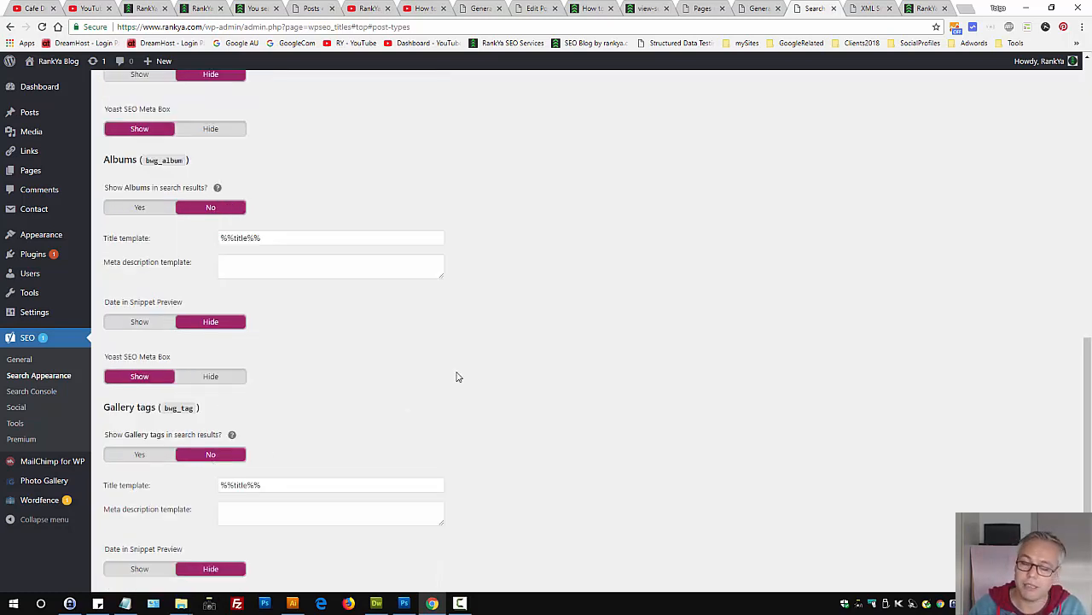
key(Home)
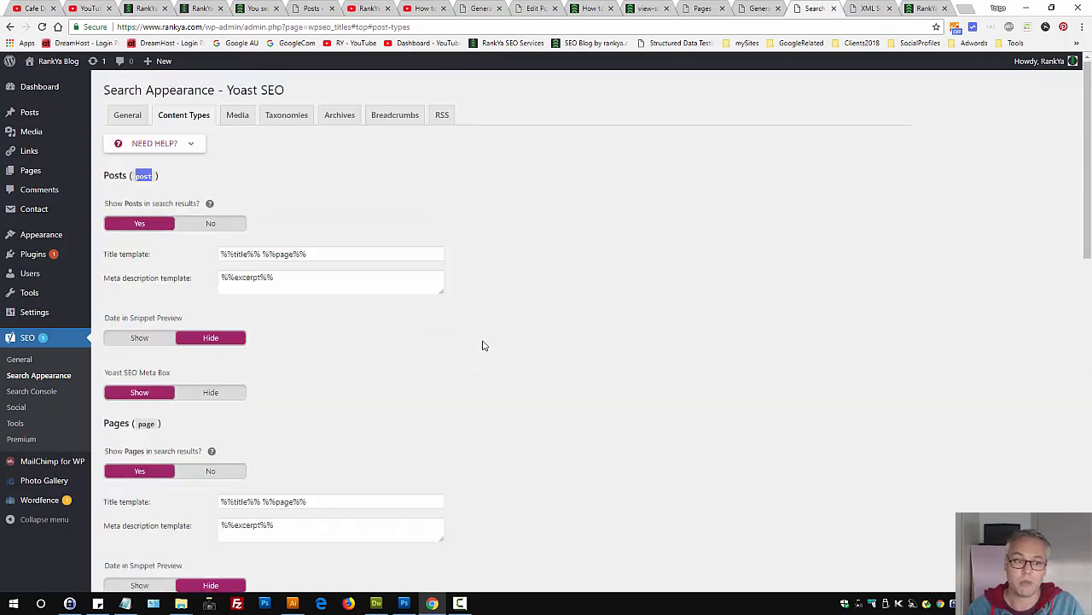
- In the Media search appearance settings, set showing Media in search results to Yes and save the changes
click(238, 119)
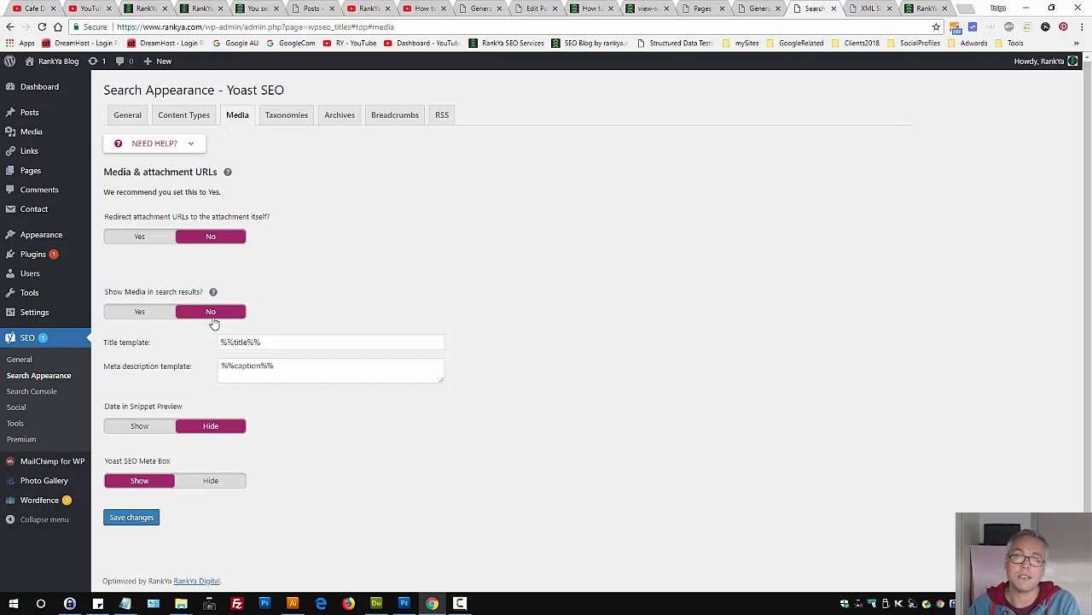
double_click(156, 293)
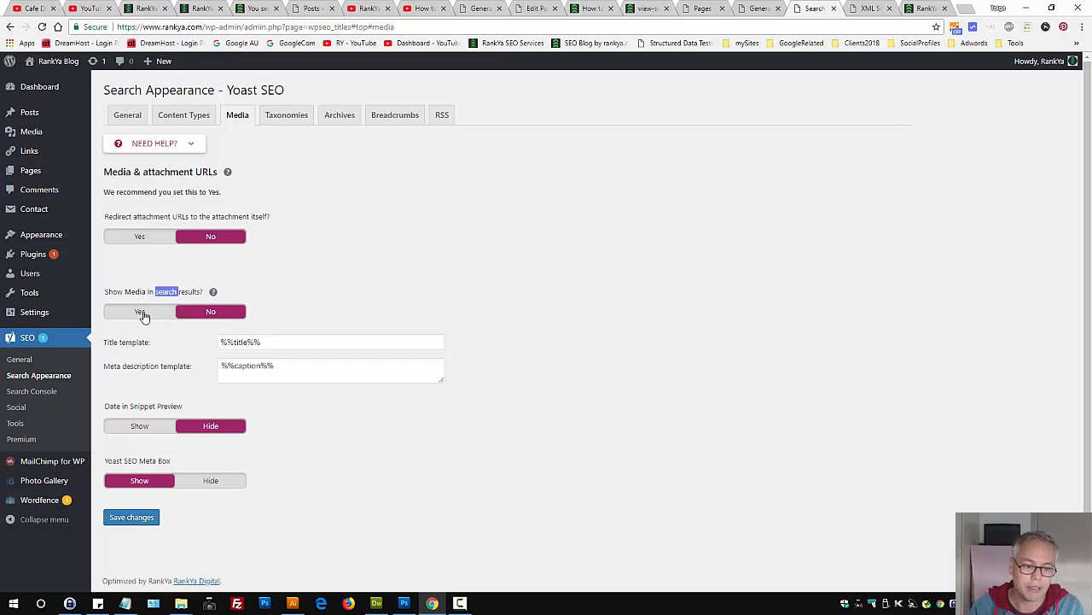
click(140, 311)
click(131, 517)
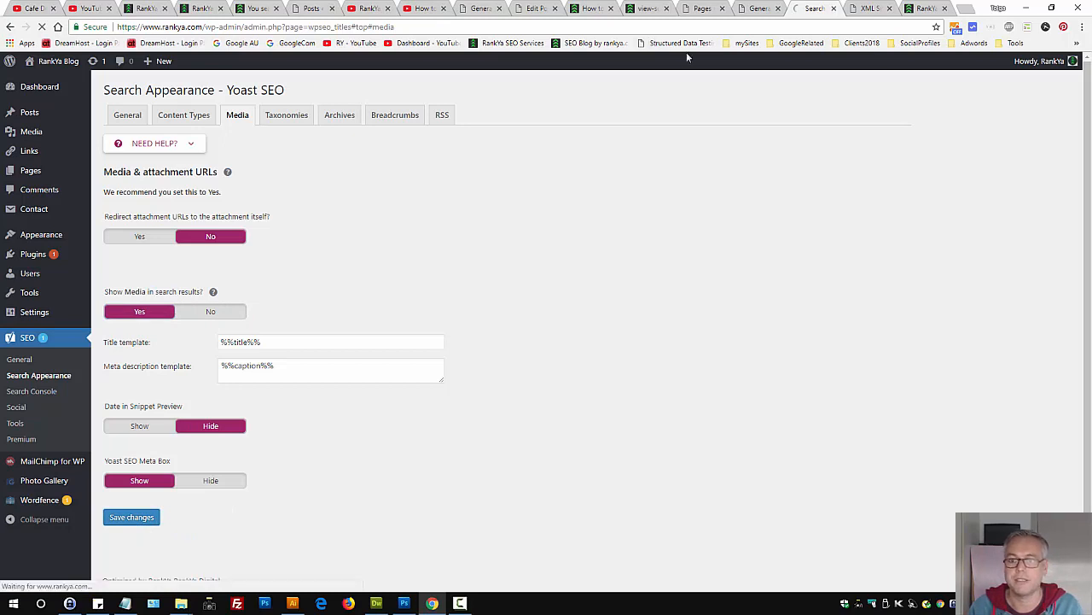
- Reload the XML sitemap index, open the attachment sitemap and view the SEO copywriting image's attachment page, then close it
click(869, 8)
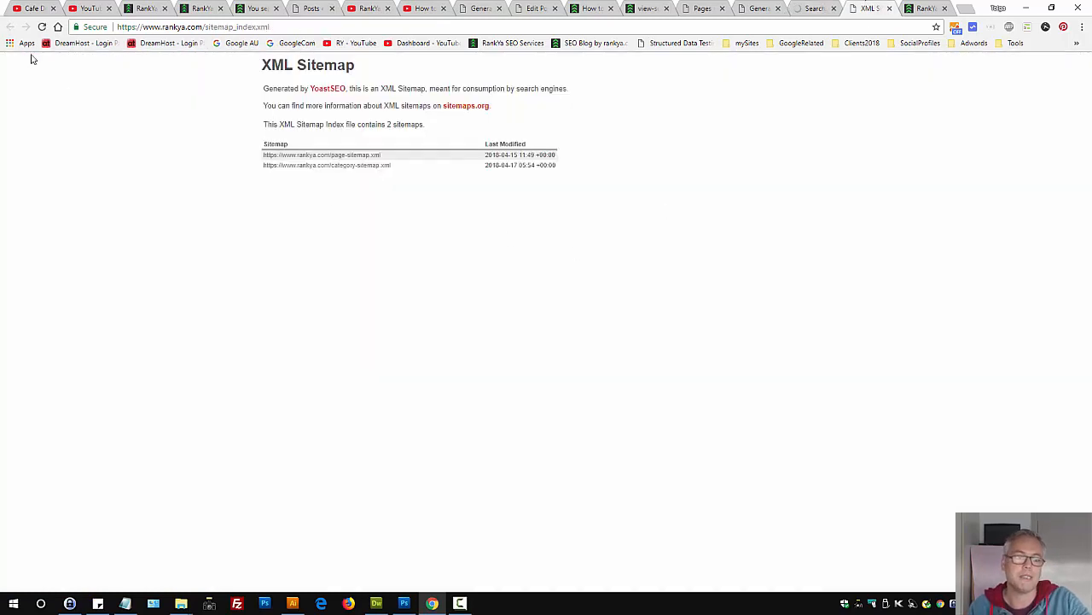
click(42, 27)
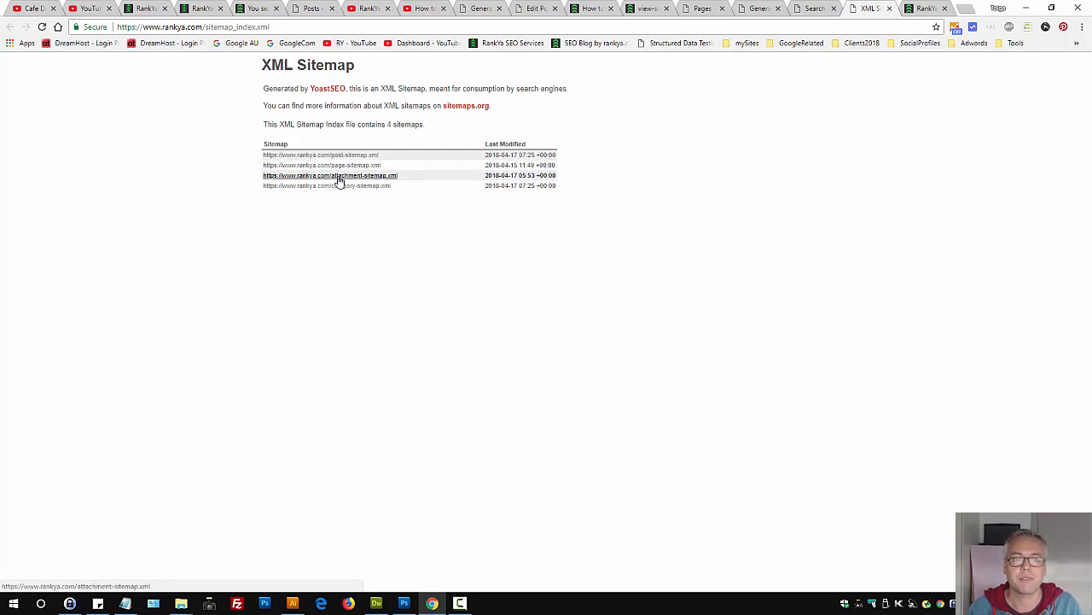
middle_click(338, 177)
key(ctrl+Tab)
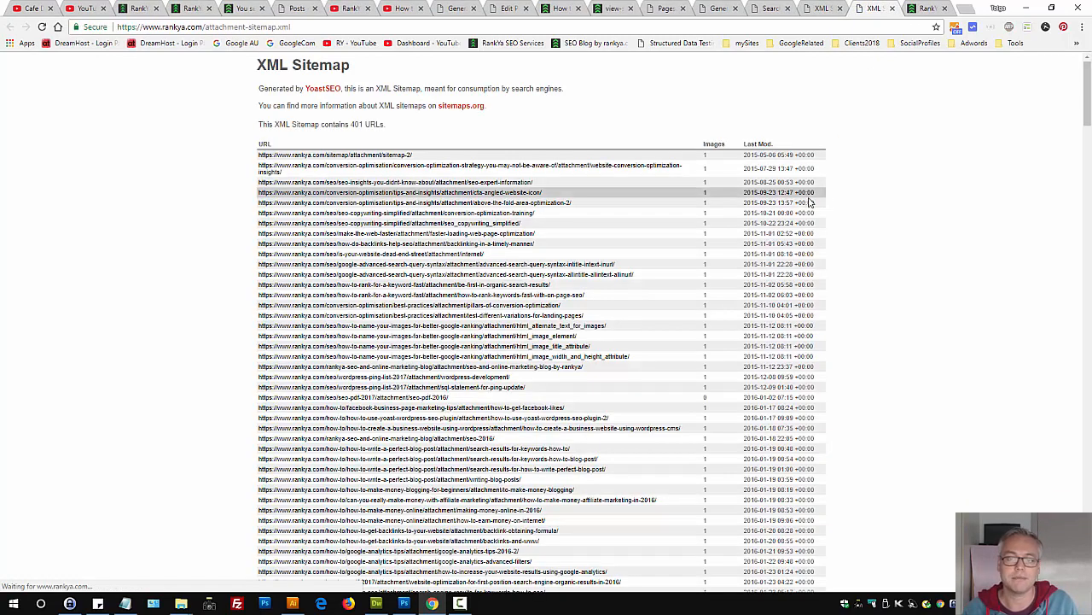
click(389, 224)
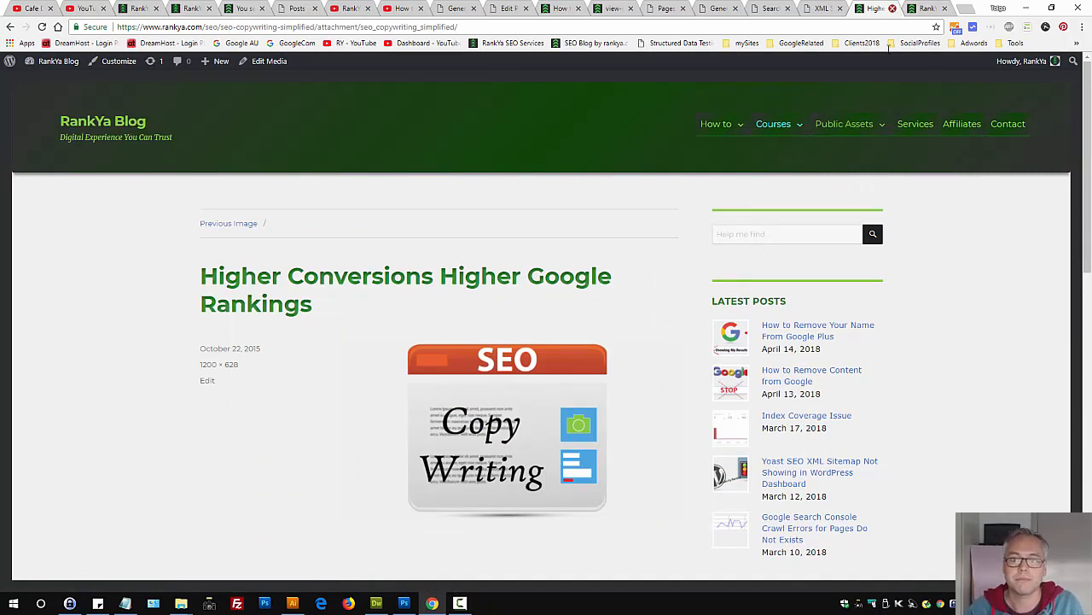
click(893, 8)
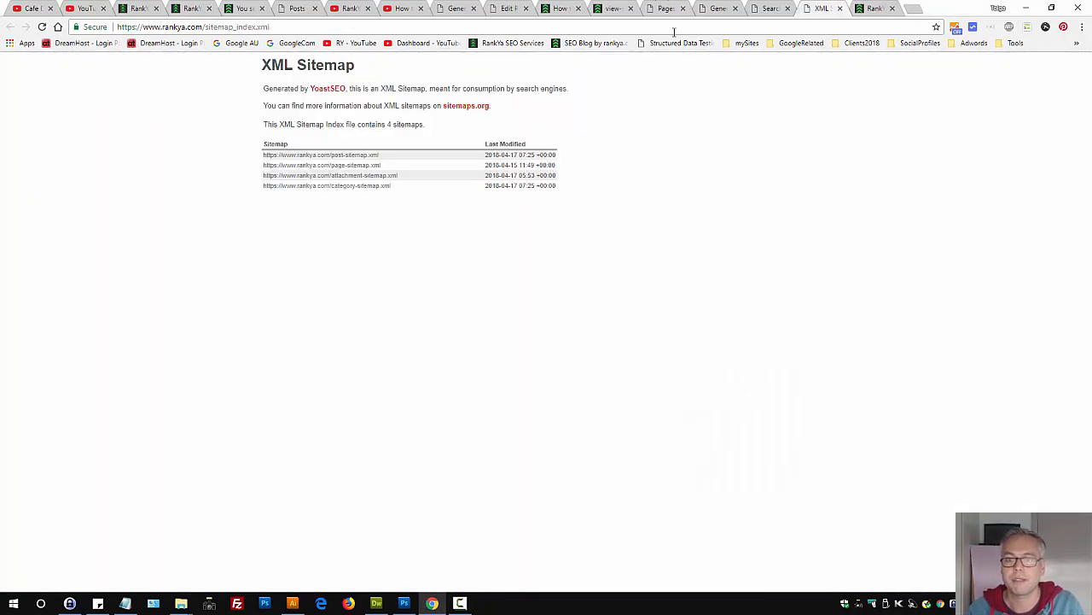
- Set showing Media in search results back to No and save the changes
click(770, 10)
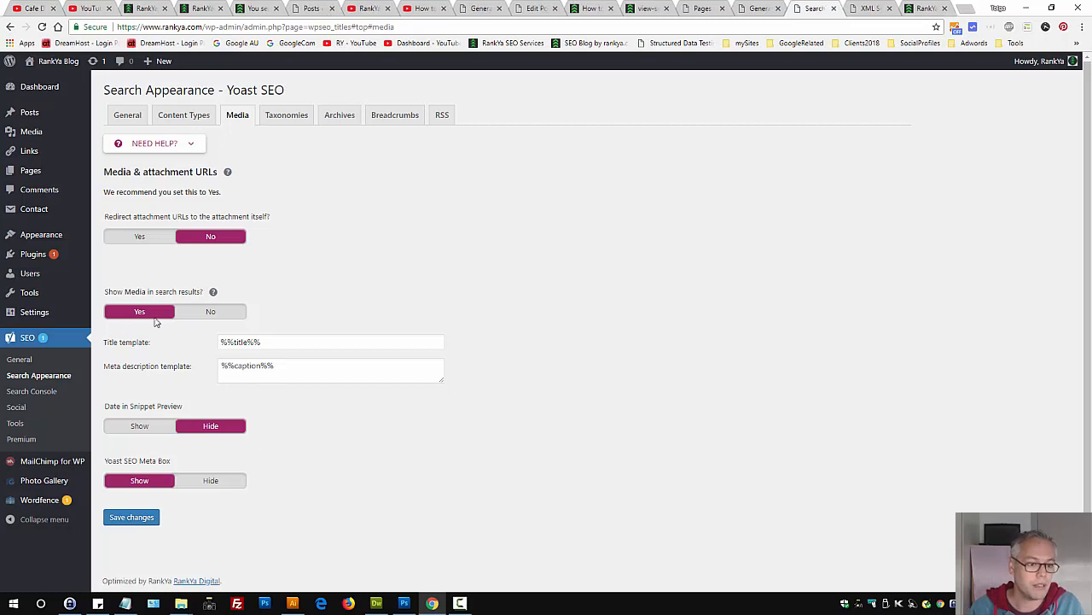
click(211, 314)
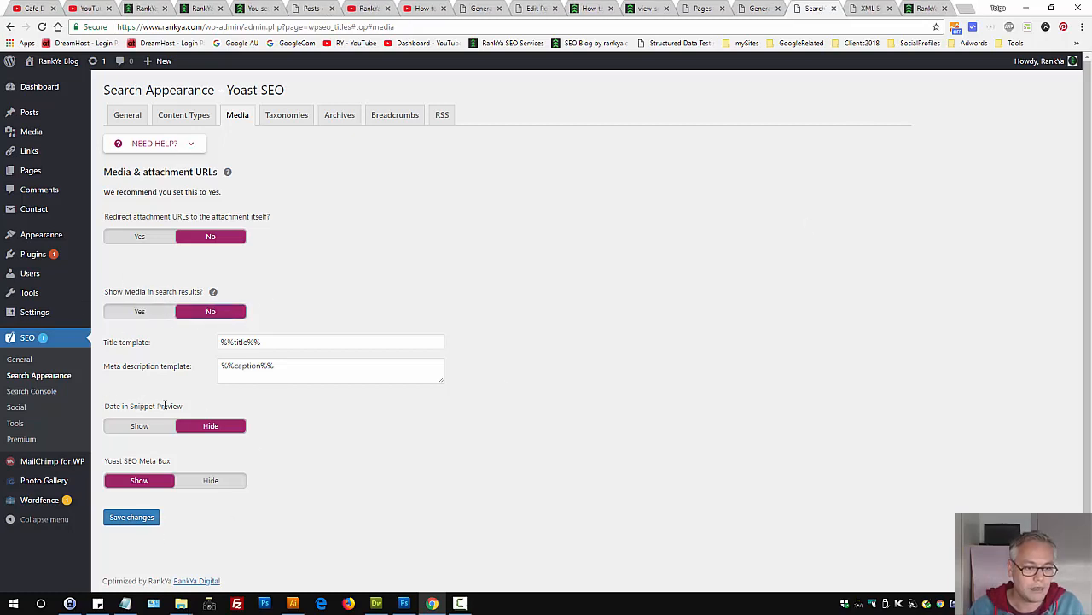
click(145, 519)
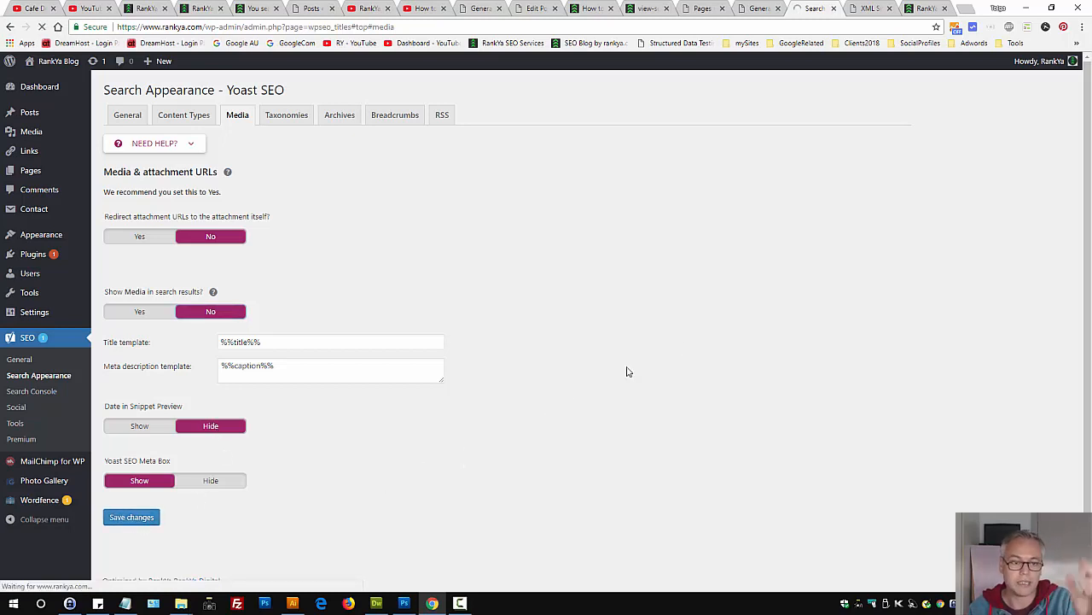
- Review the Taxonomies settings, switching the option to show Tags in search results to Yes and back to No
click(285, 120)
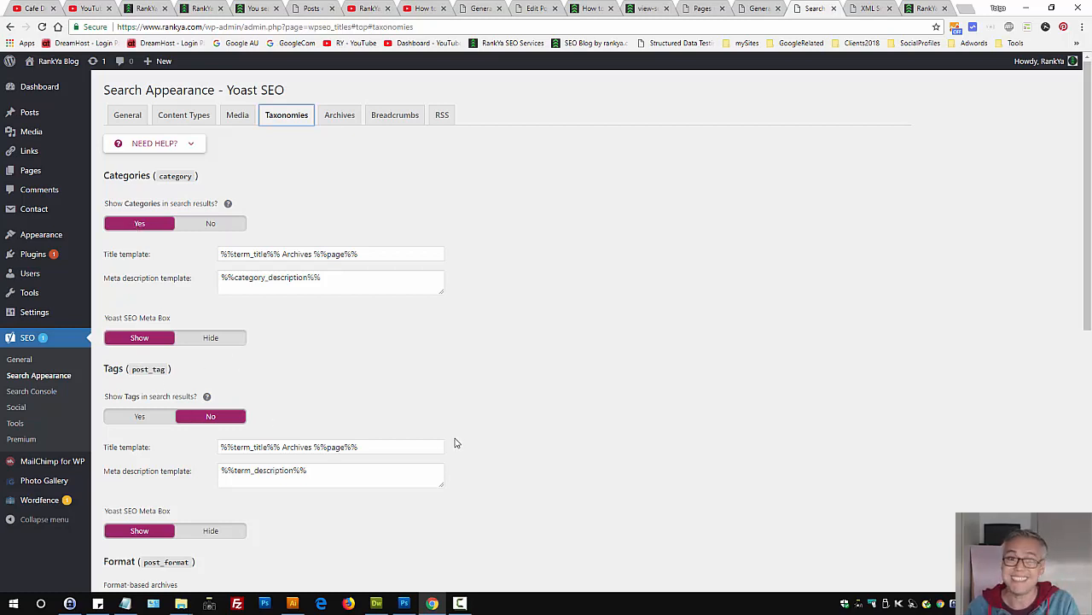
scroll(455, 442, down, 2)
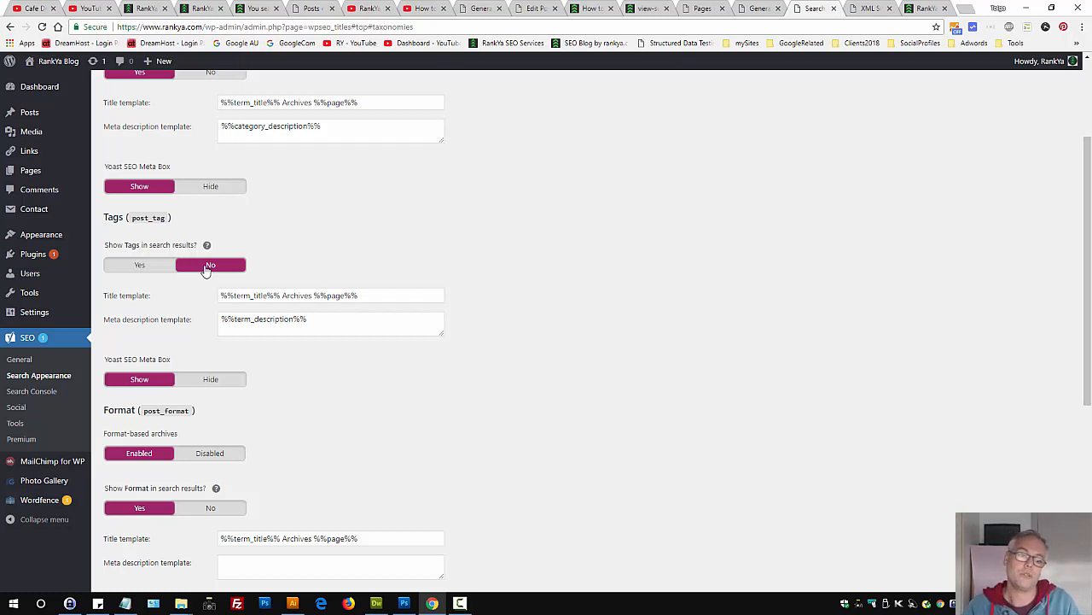
click(136, 268)
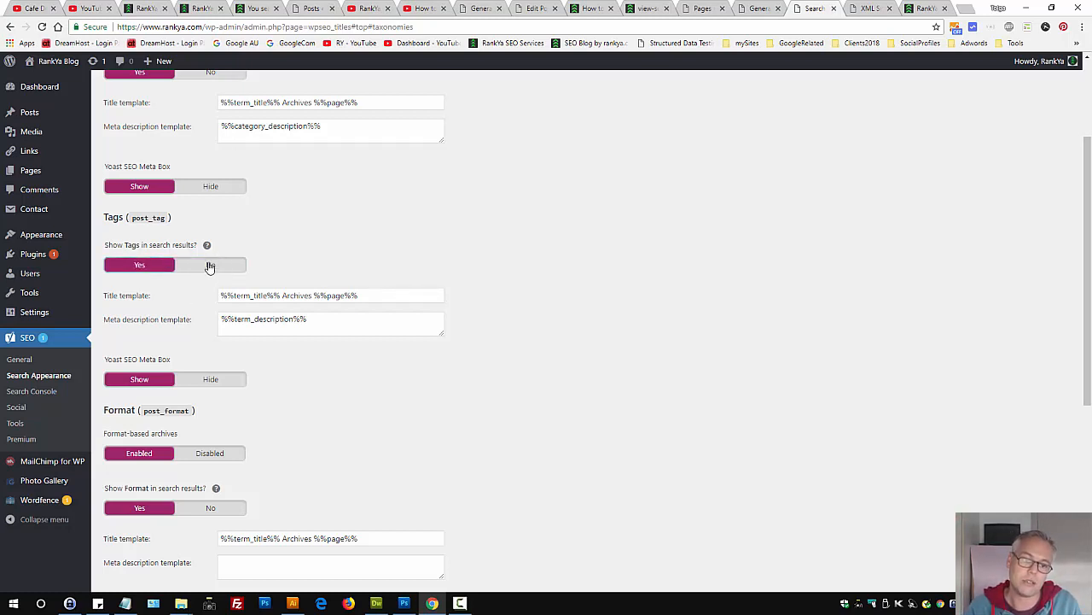
click(209, 268)
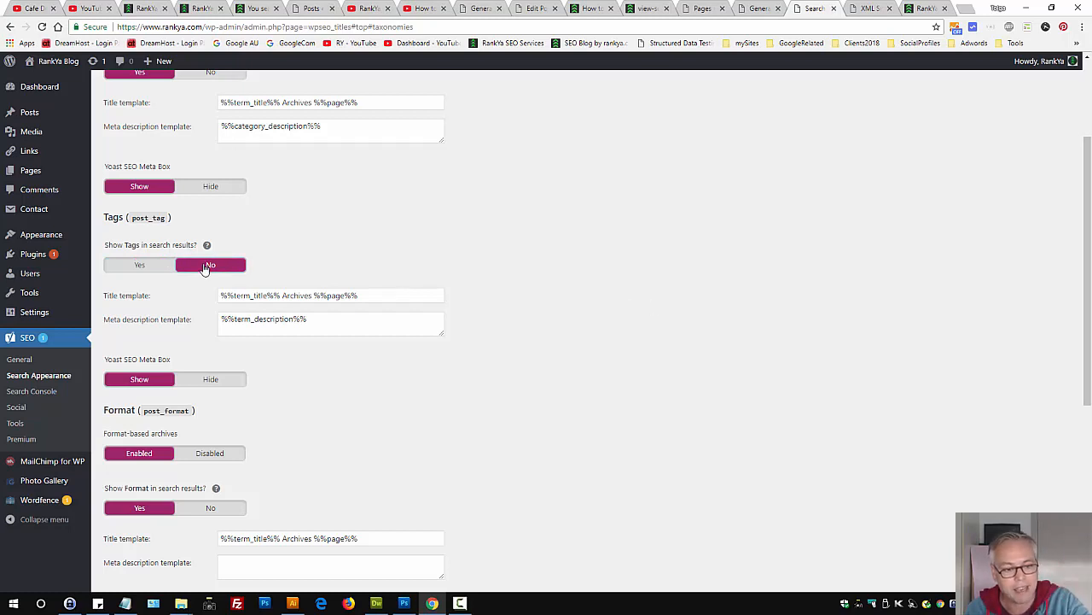
- Compare the Format taxonomy's options with format-based archives enabled and disabled, leaving the archives set to Disabled
triple_click(176, 413)
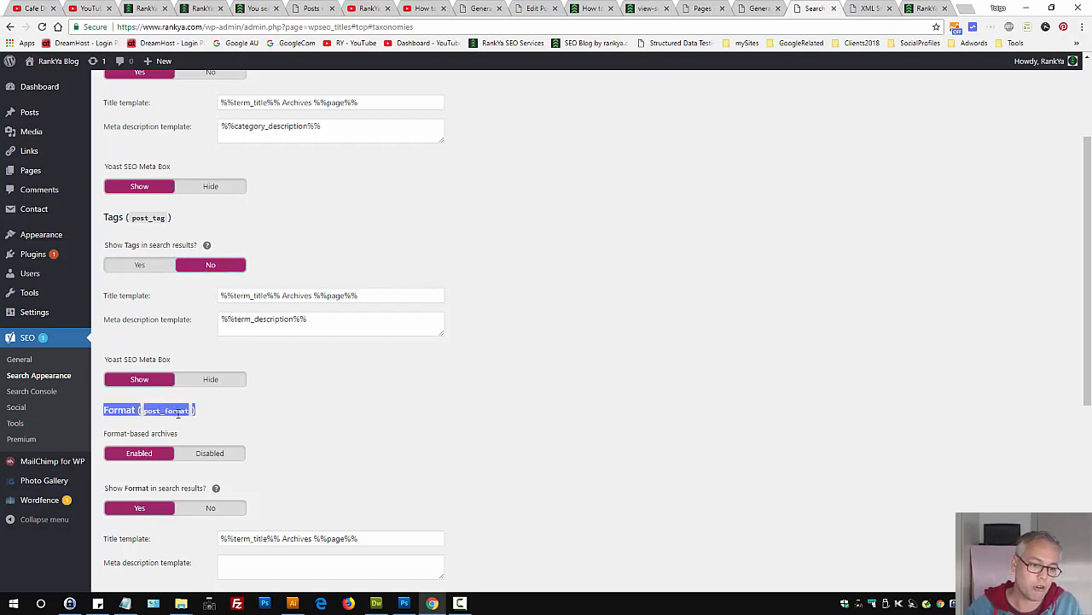
click(332, 451)
triple_click(128, 434)
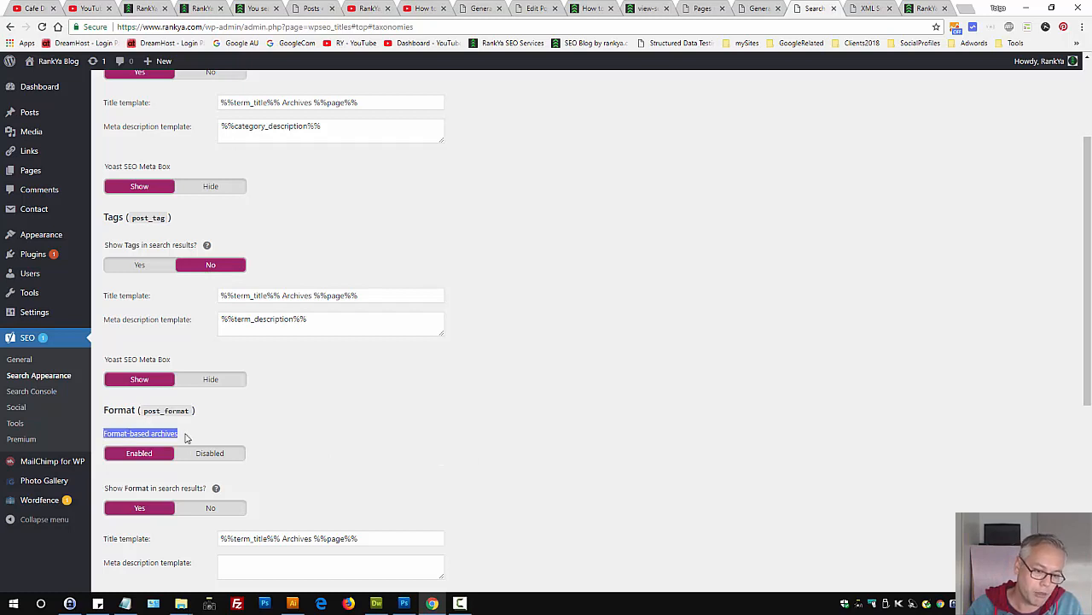
click(188, 438)
click(225, 456)
scroll(352, 464, down, 2)
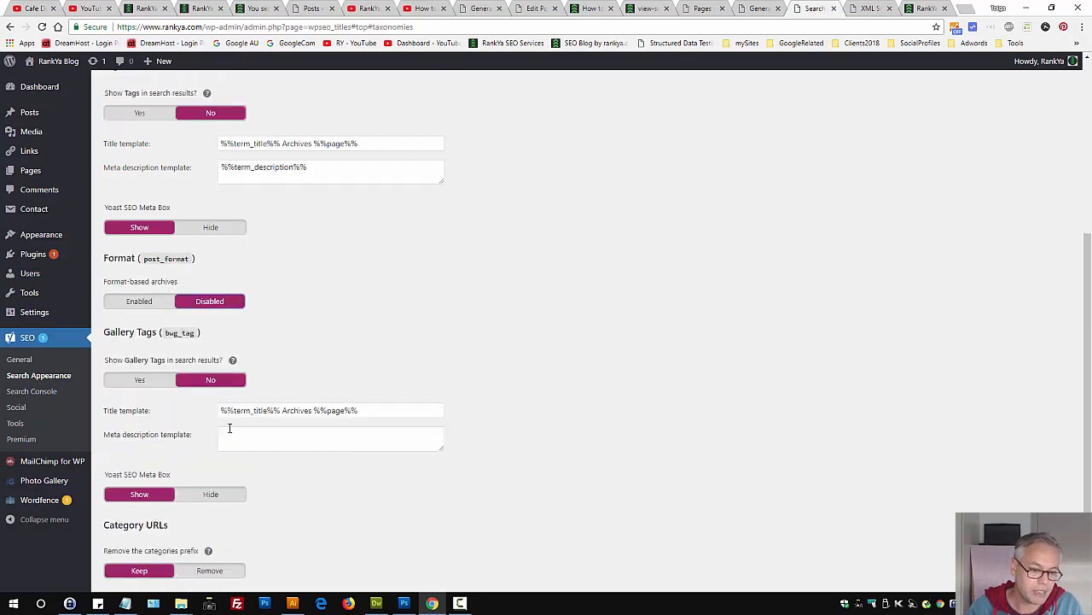
click(132, 302)
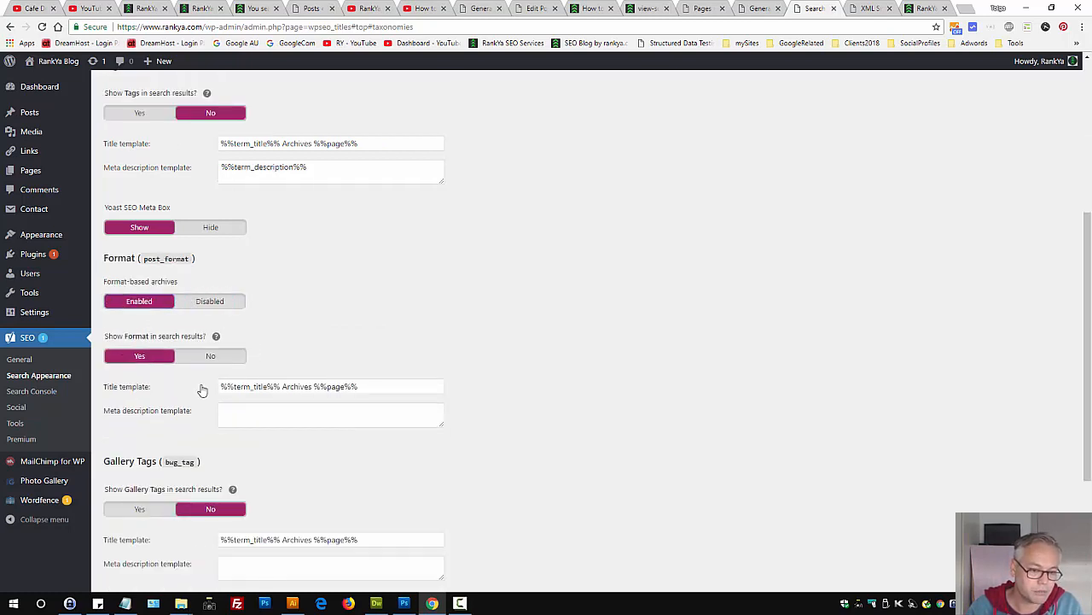
click(210, 301)
scroll(395, 415, down, 2)
scroll(375, 433, up, 4)
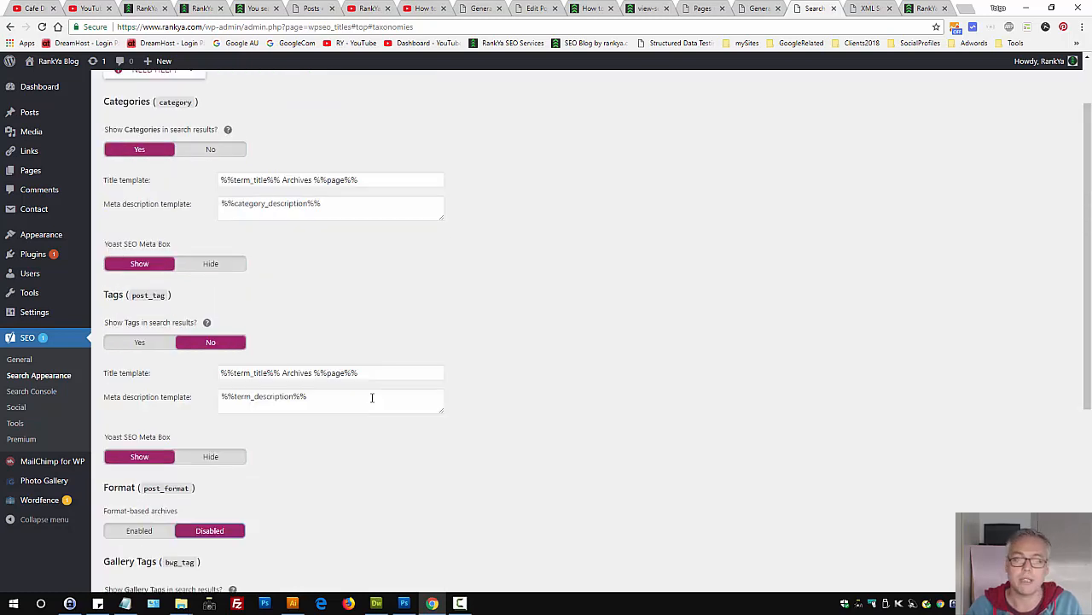
- Open the posts list in a new tab and open the post "How to Remove Your Name From Google Plus" for editing
middle_click(30, 112)
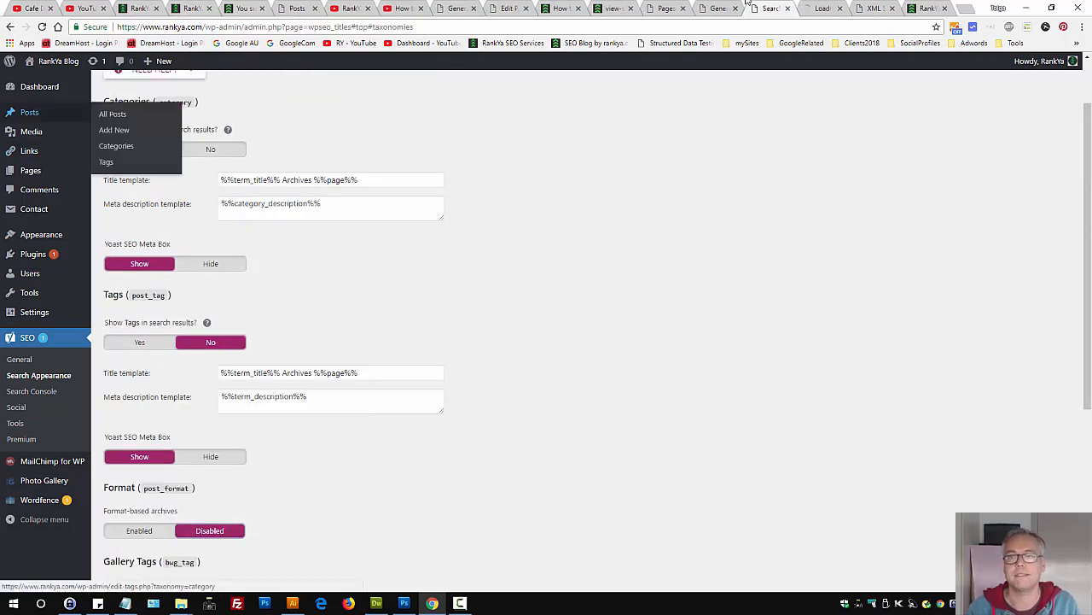
click(827, 8)
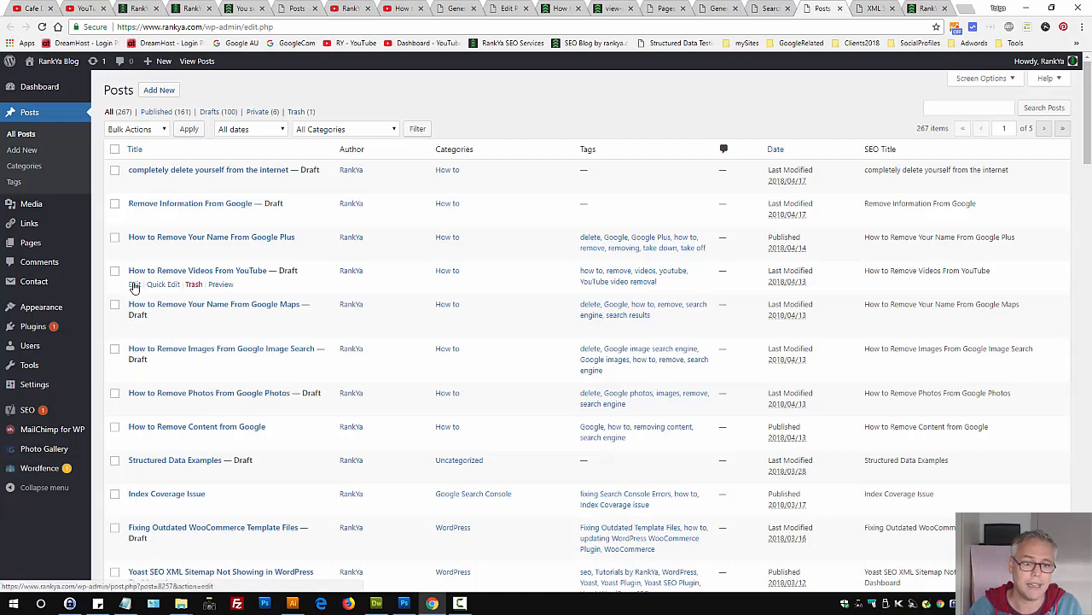
click(134, 251)
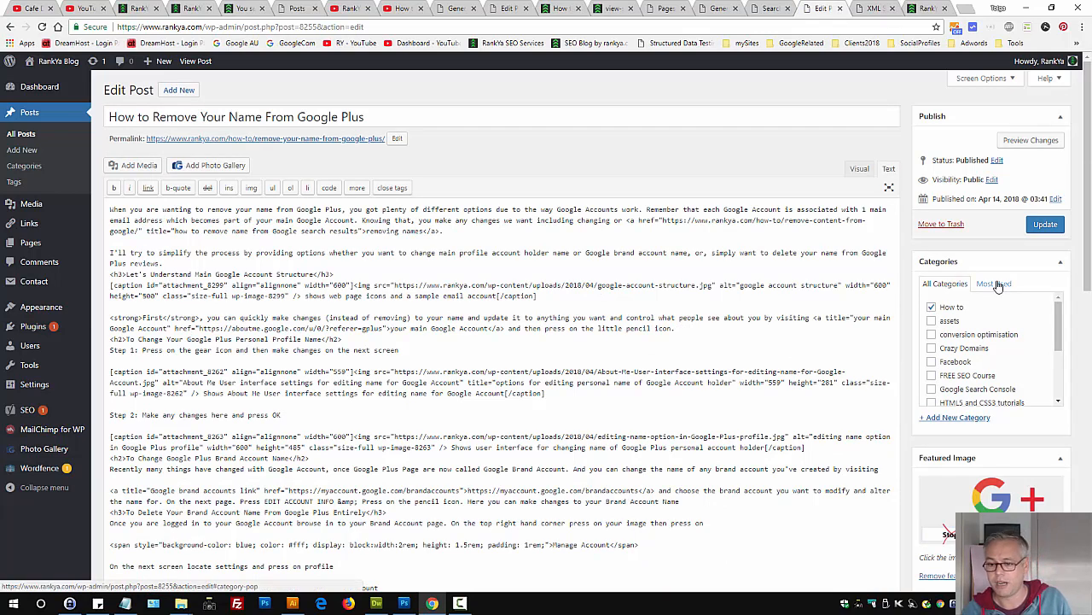
scroll(994, 305, down, 4)
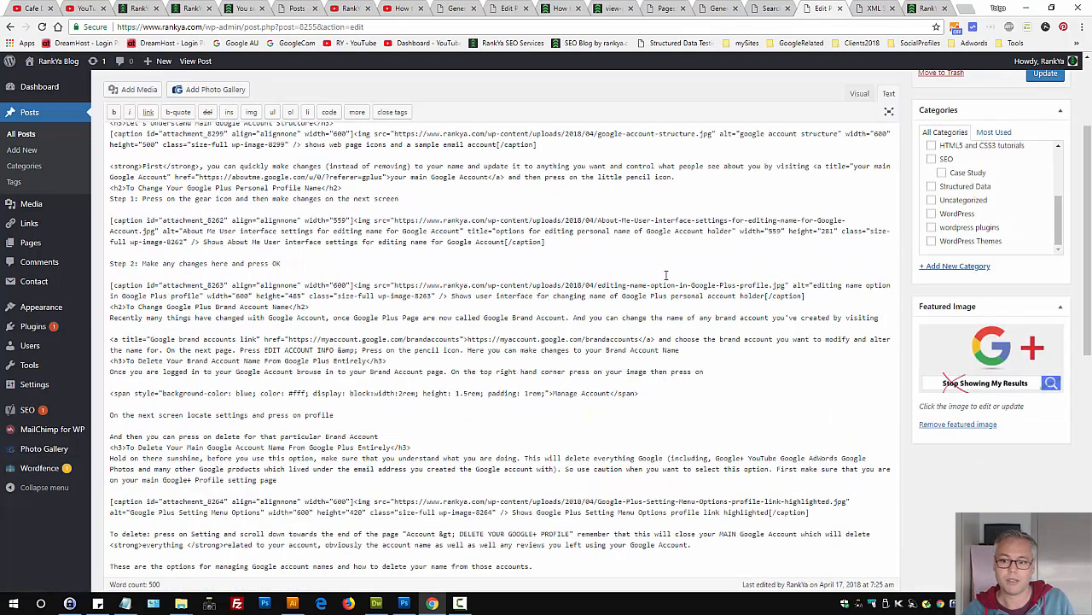
scroll(666, 274, up, 4)
- Turn on the Format box in the post's screen options and expand it to review the available post formats
click(987, 75)
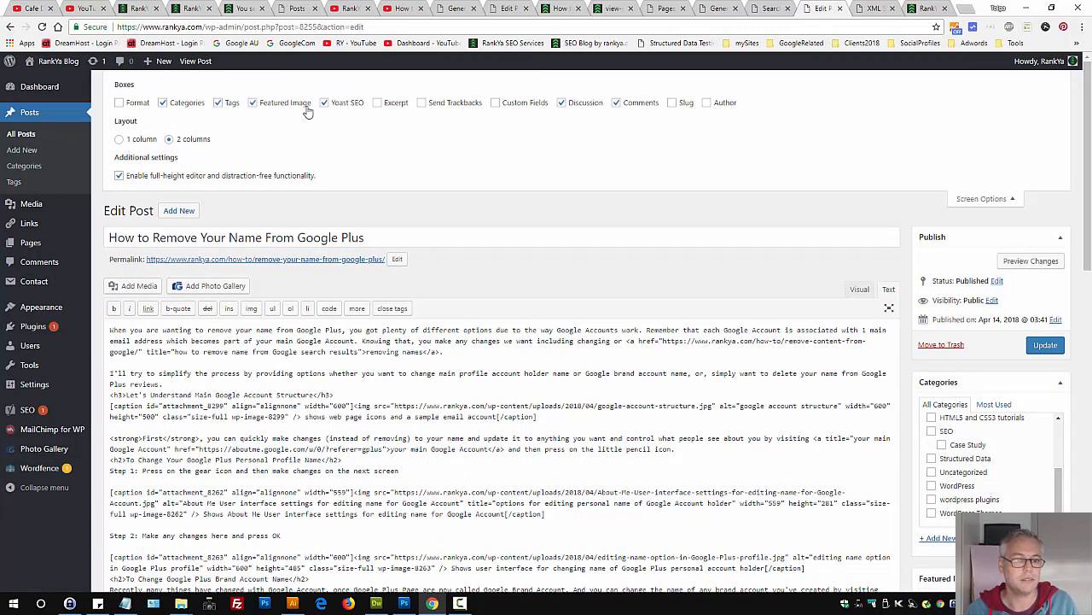
click(132, 104)
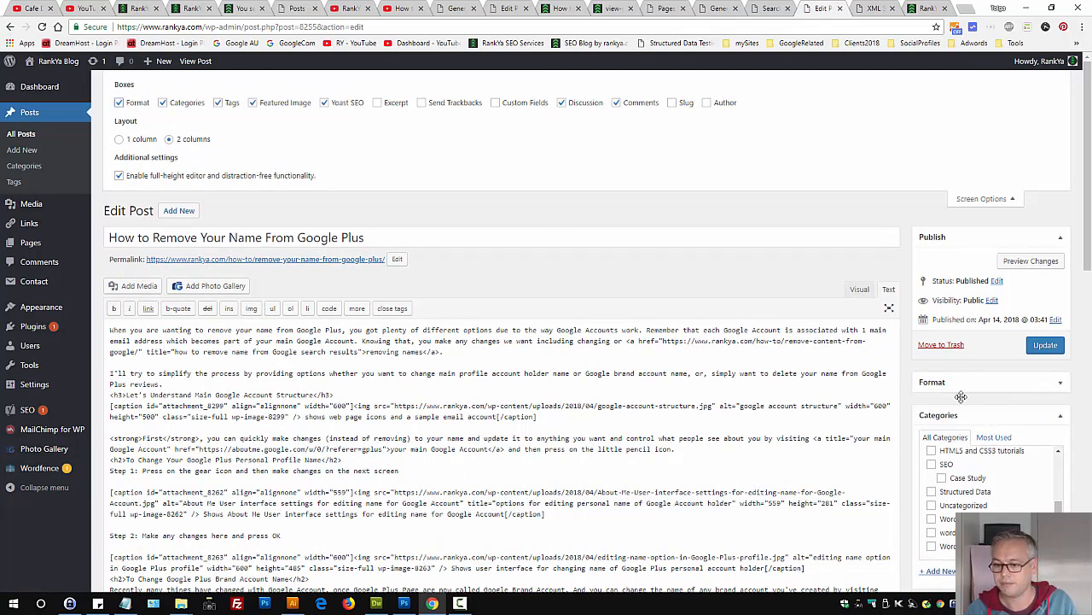
click(1060, 382)
scroll(1029, 408, down, 2)
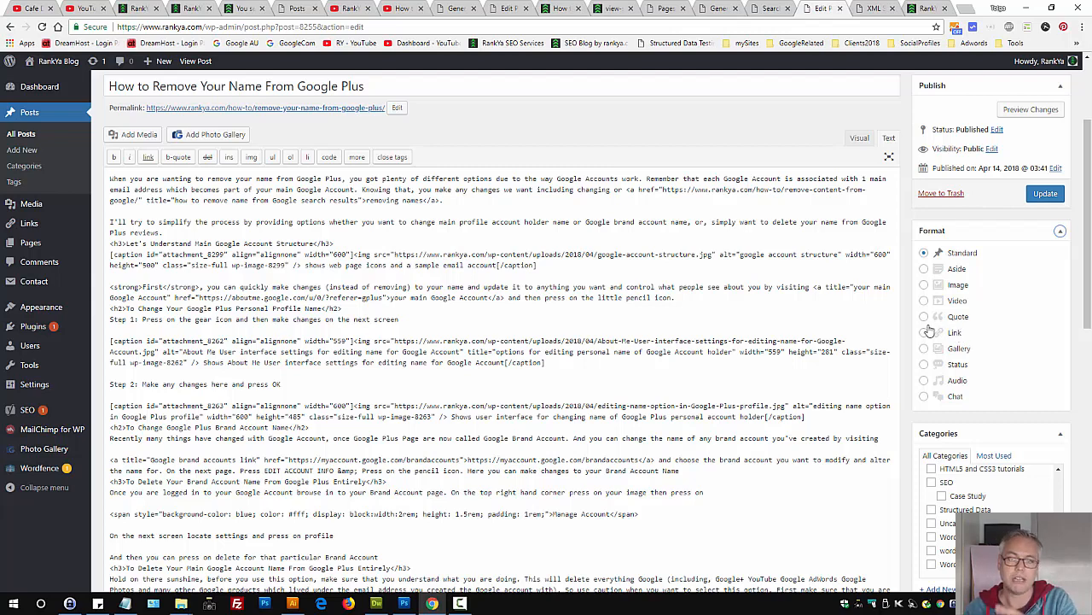
scroll(904, 214, up, 2)
- Return to the Taxonomies settings and switch format-based archives to Enabled and back to Disabled
click(771, 9)
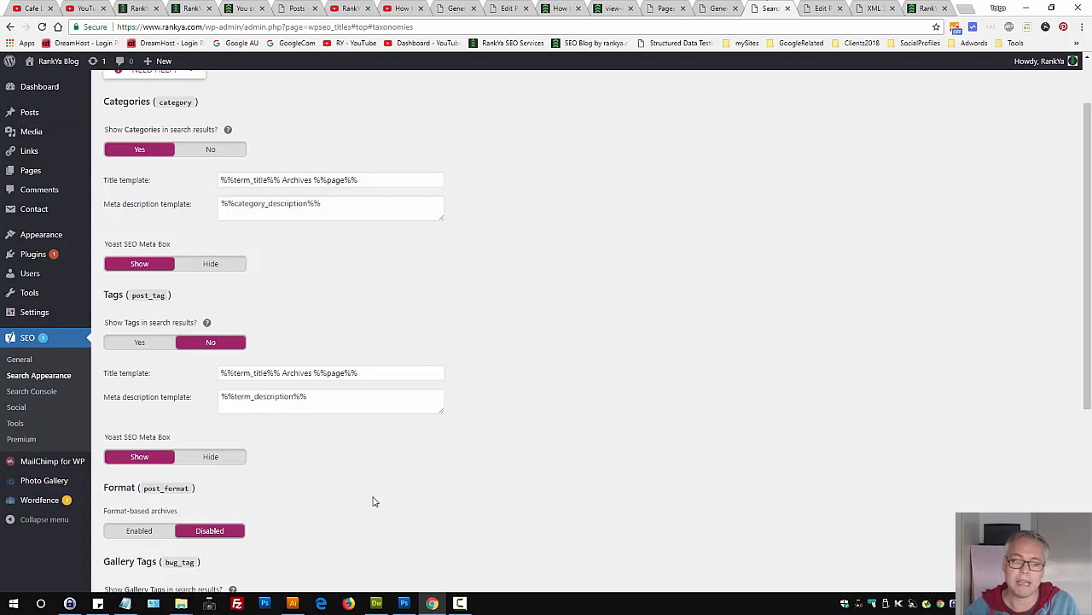
scroll(341, 504, down, 2)
click(144, 378)
click(208, 381)
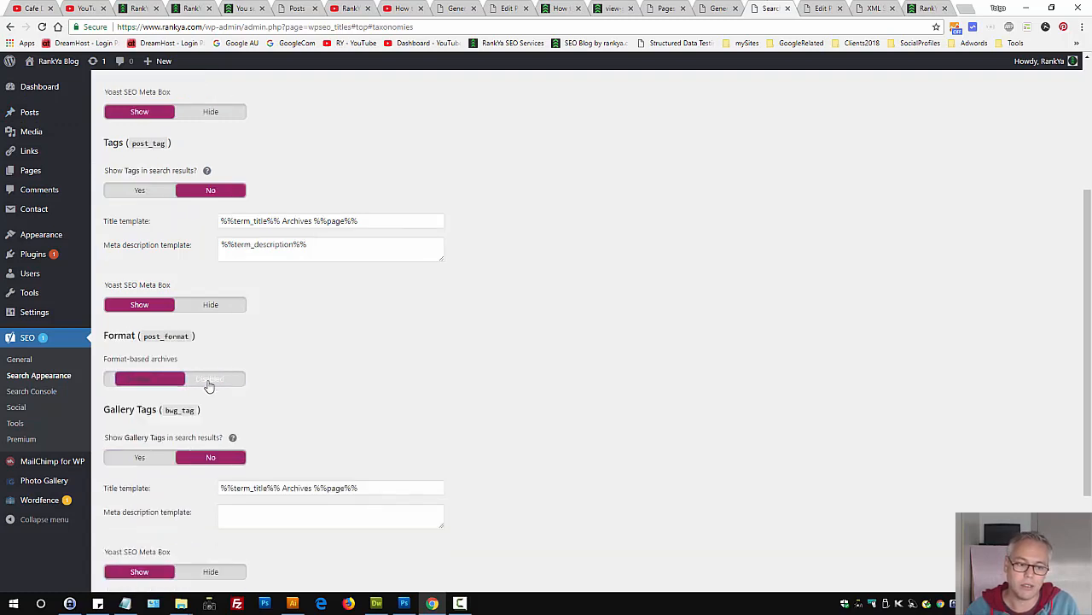
scroll(366, 503, down, 2)
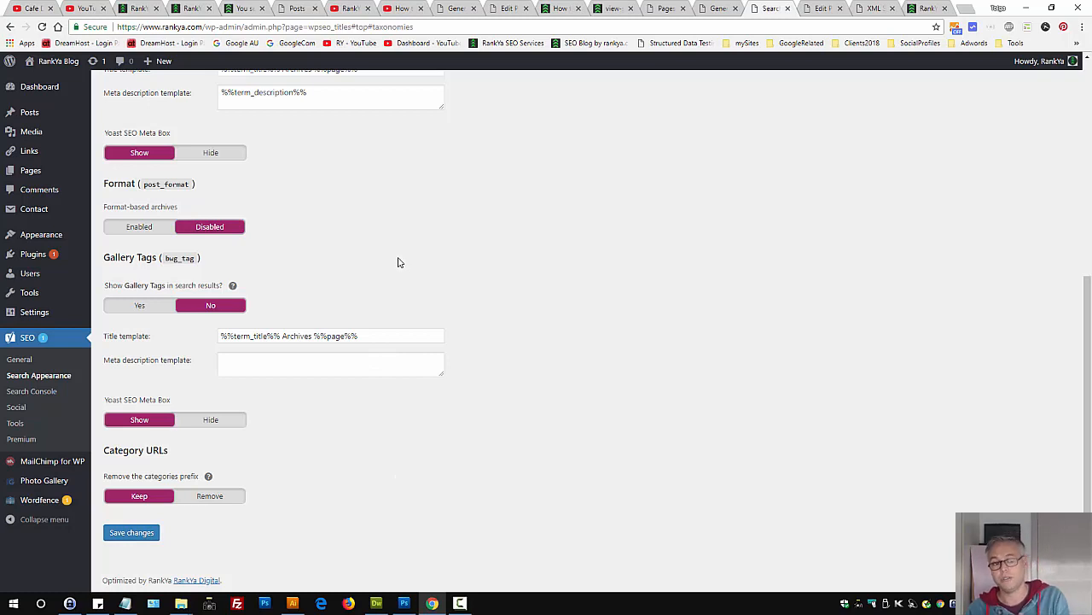
- Enable format-based archives and switch showing Format in search results to No and back to Yes
click(139, 227)
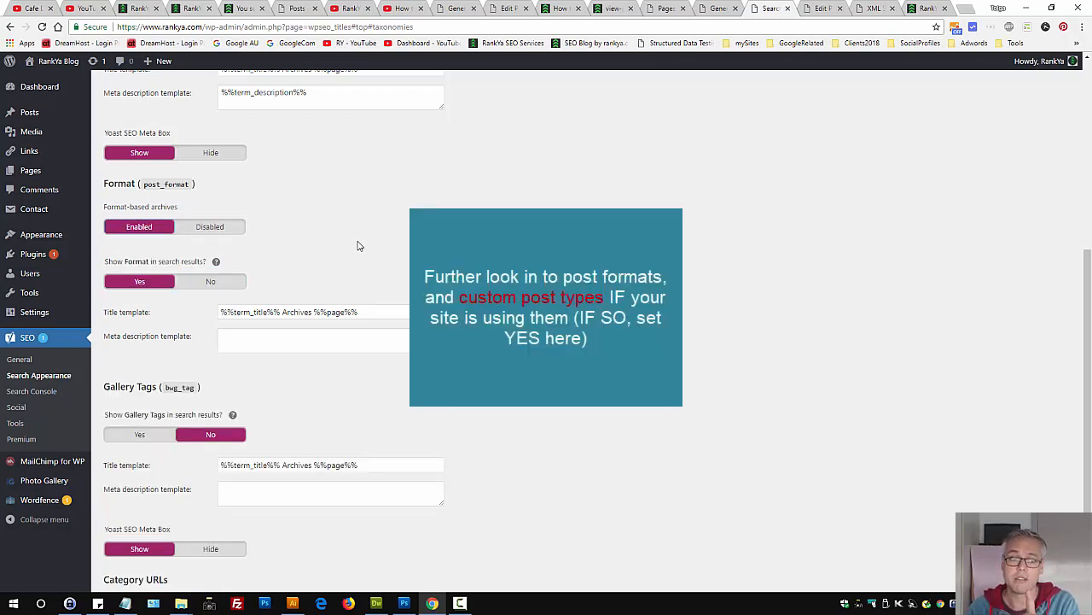
double_click(170, 185)
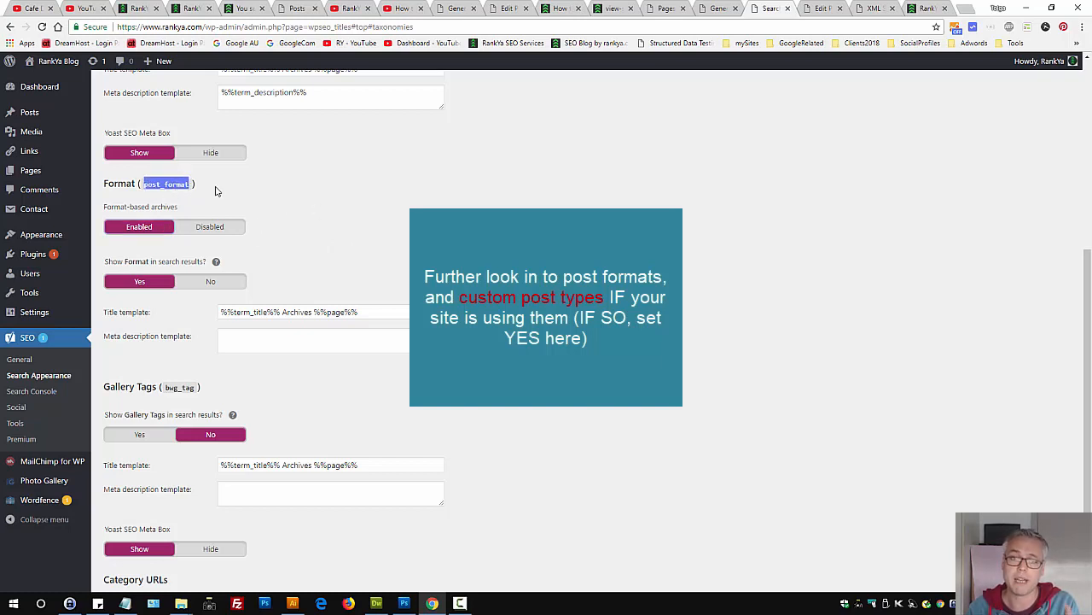
click(310, 180)
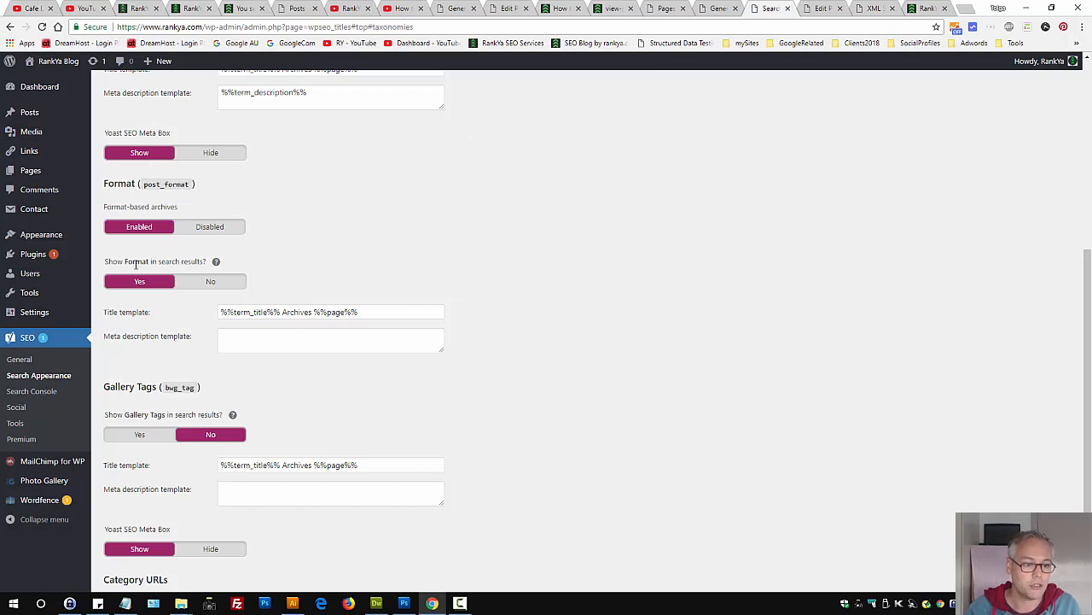
click(207, 284)
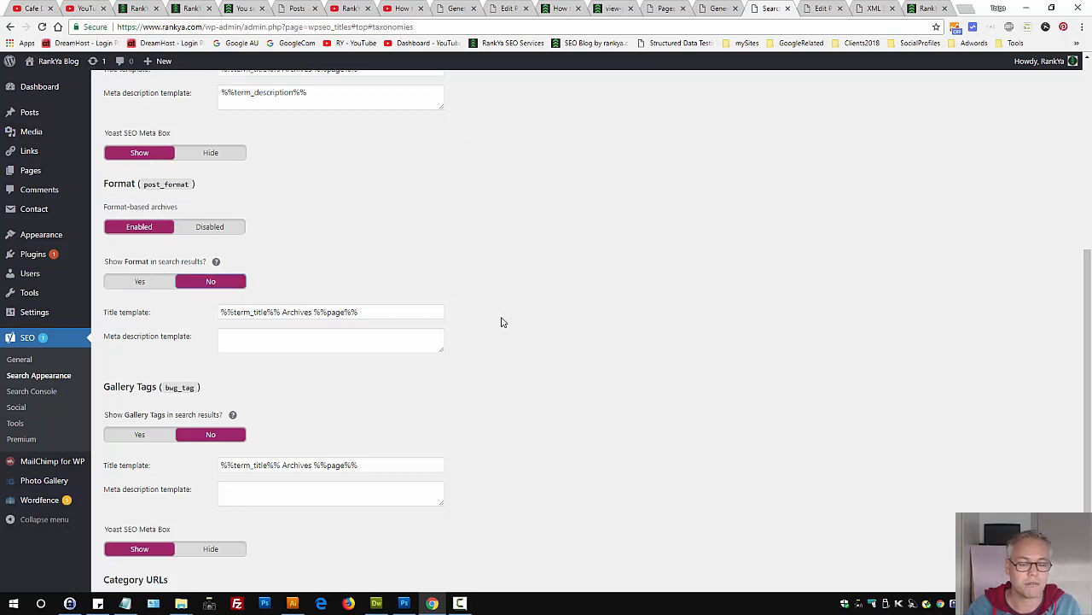
click(126, 285)
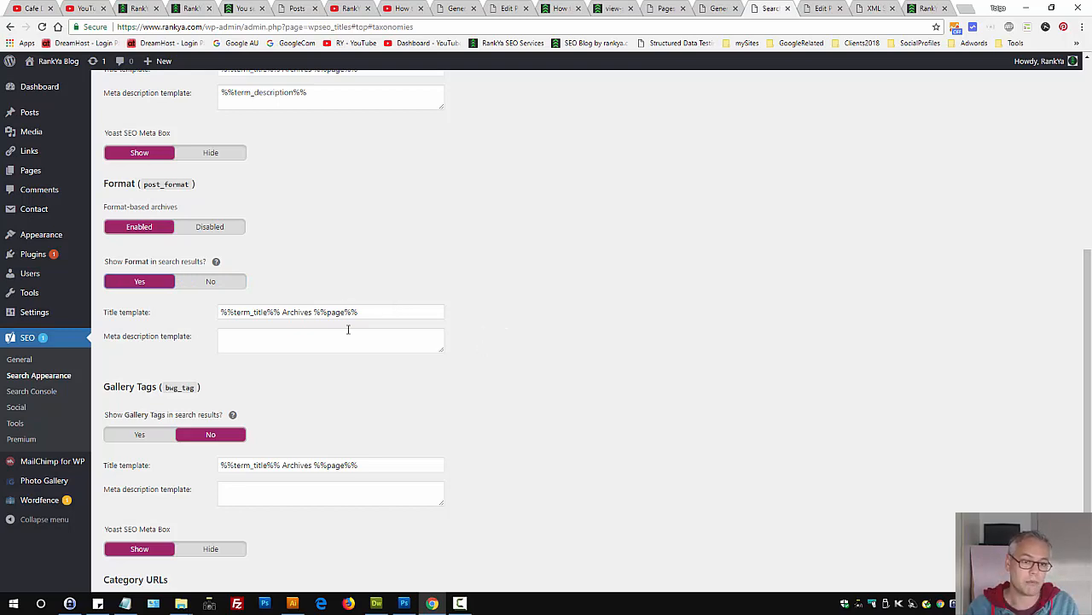
- Examine the title template for Format and the title and meta description templates for Categories
triple_click(297, 313)
click(505, 341)
scroll(500, 341, up, 6)
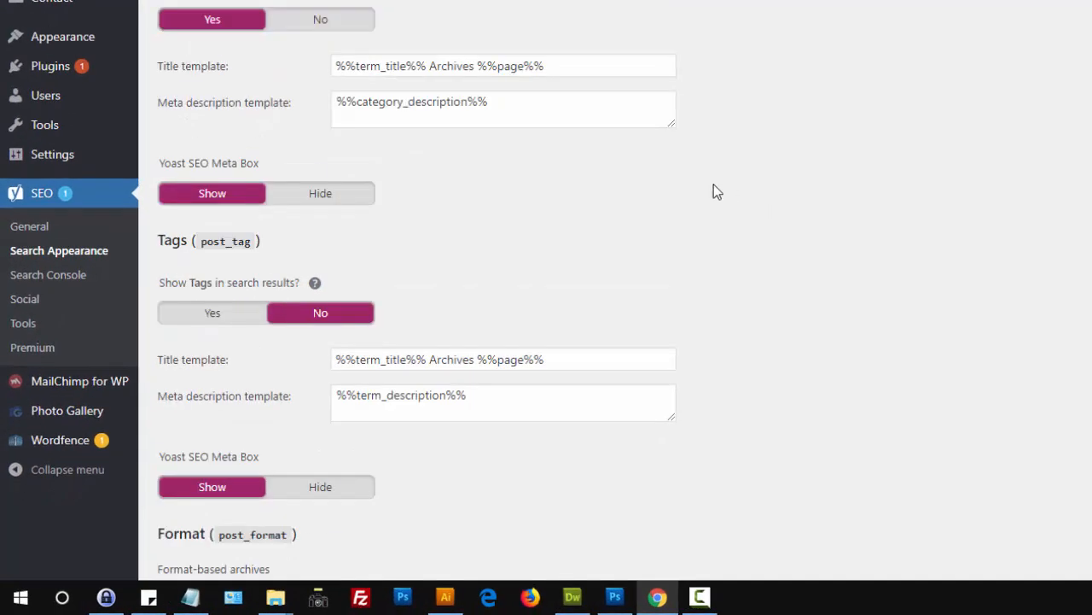
triple_click(427, 68)
click(506, 112)
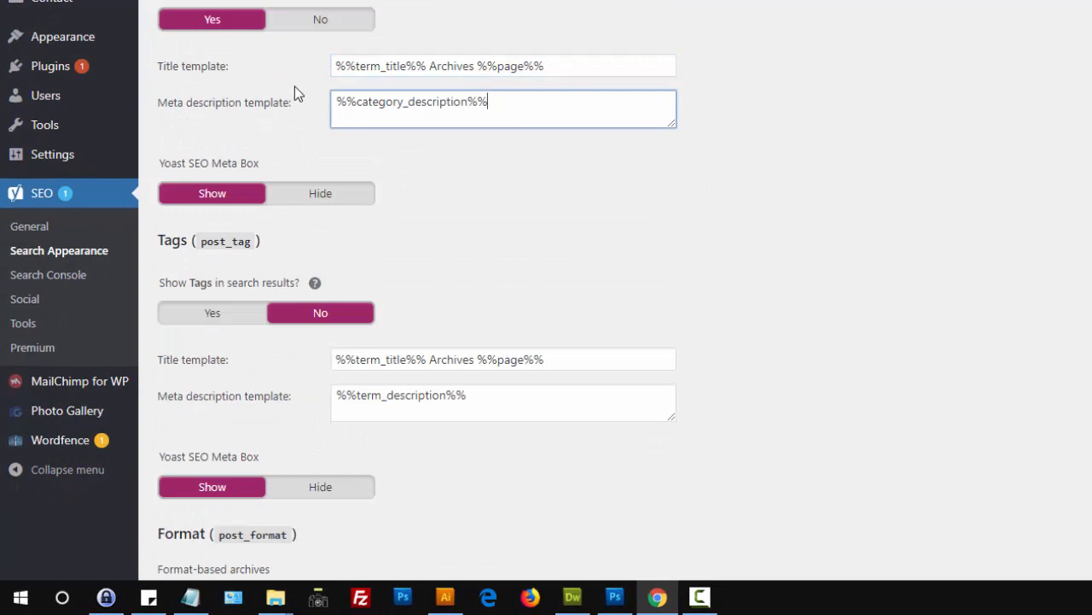
triple_click(417, 101)
click(433, 106)
drag(506, 105, 306, 95)
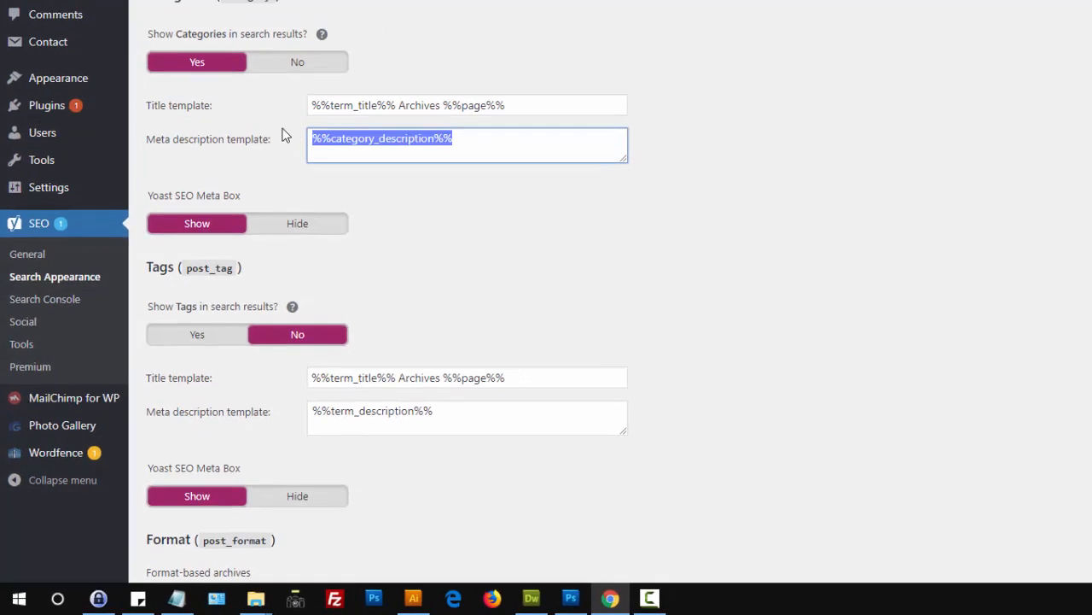
click(810, 229)
- Show the help for removing the categories prefix under Category URLs and save the taxonomy settings
scroll(550, 375, down, 8)
scroll(487, 403, down, 2)
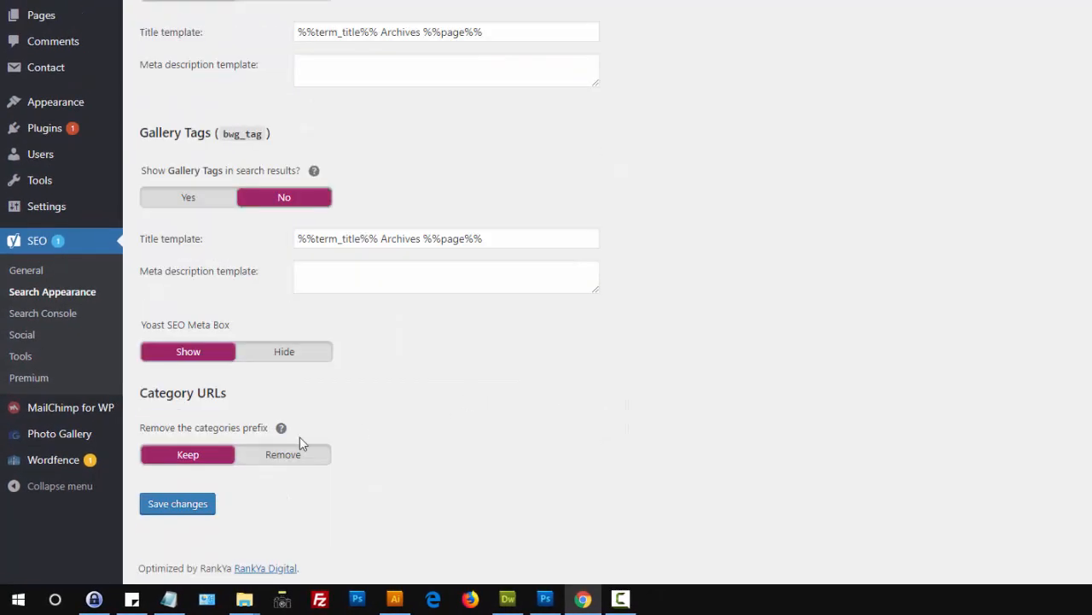
click(177, 511)
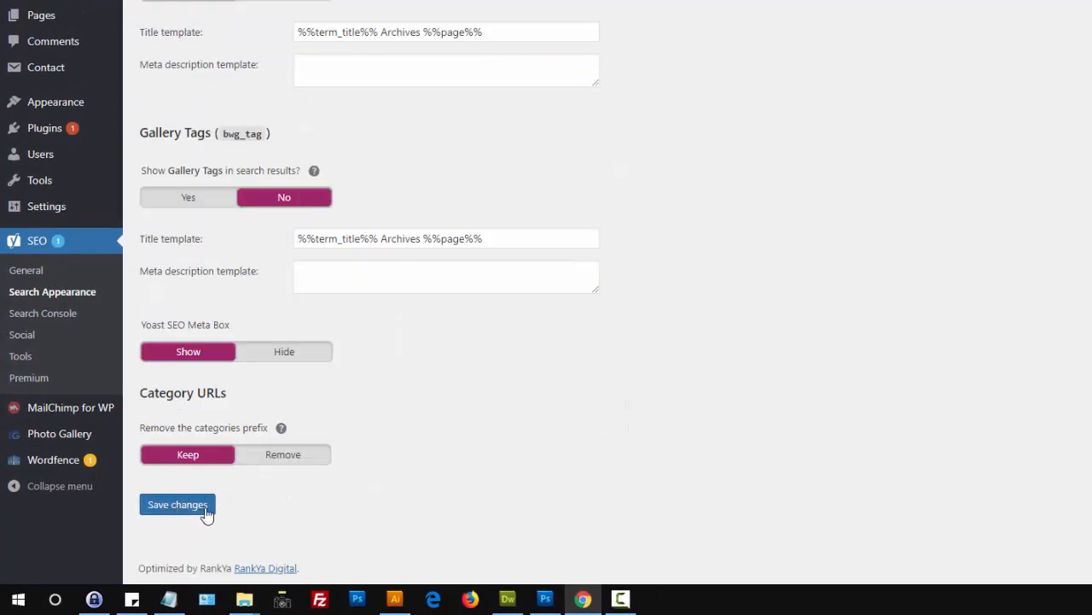
double_click(243, 138)
click(542, 183)
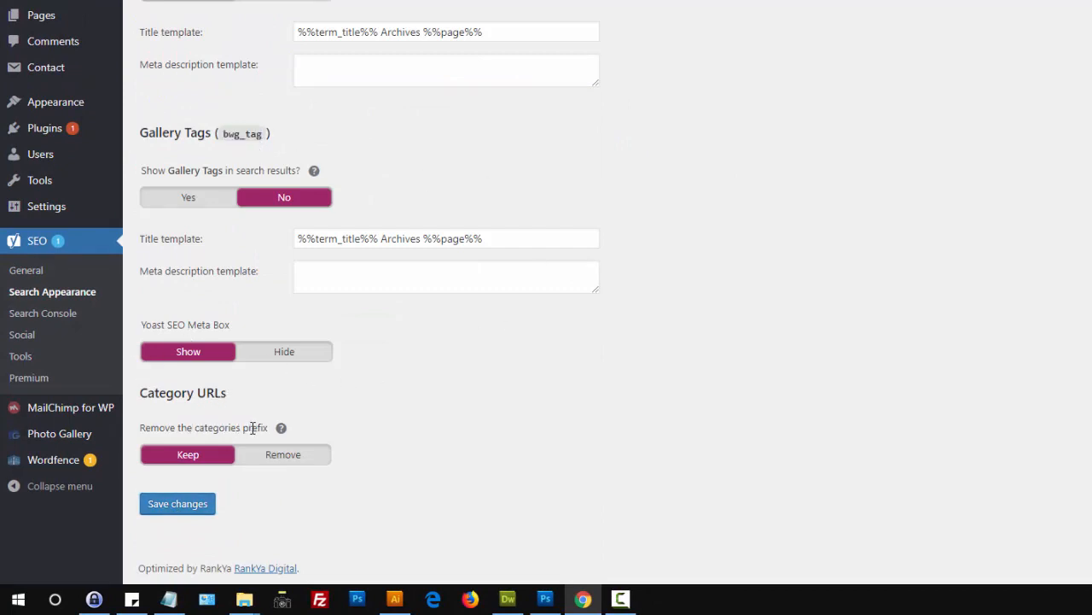
click(281, 430)
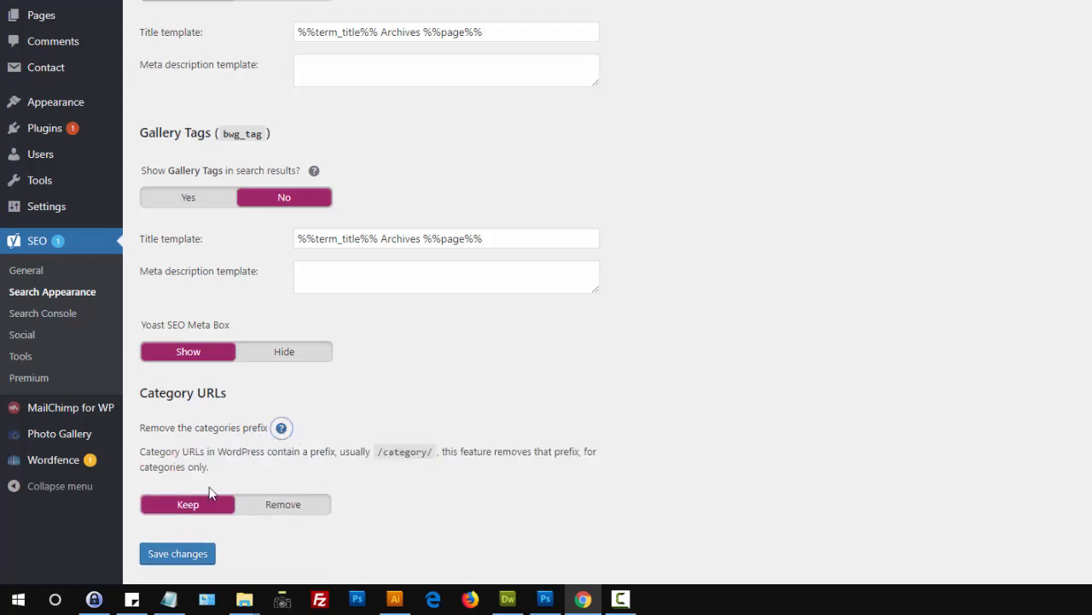
drag(184, 457, 537, 450)
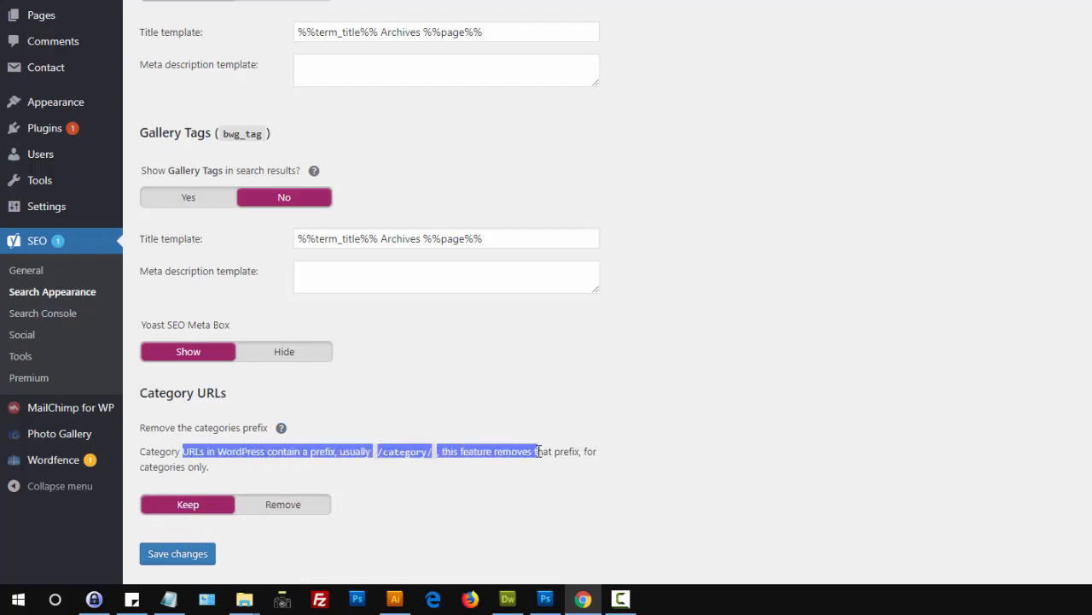
click(177, 554)
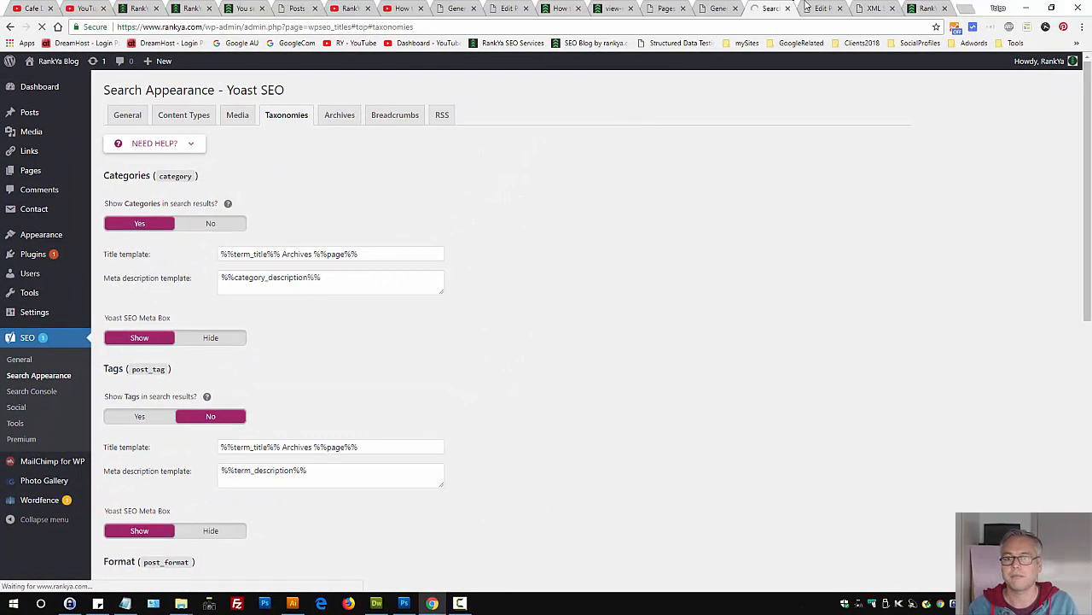
- Open the blog's WordPress category page from the How to menu and examine the category prefix and slug in its URL
click(929, 8)
mouse_move(722, 125)
click(730, 169)
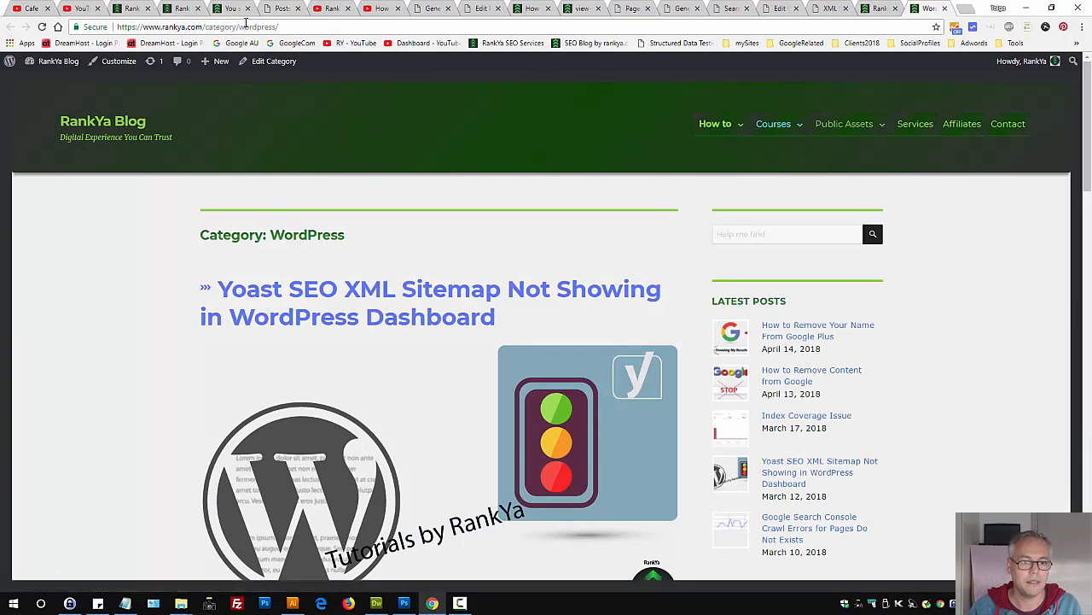
double_click(258, 26)
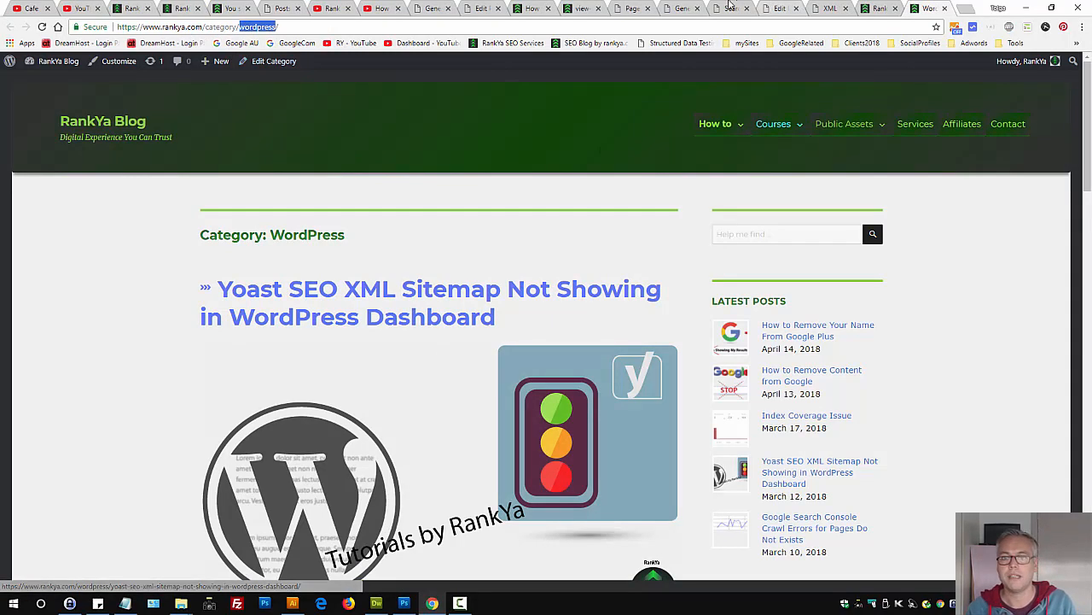
- Review the Archives settings in Search Appearance, switching author archives to Enabled and back to Disabled
click(735, 8)
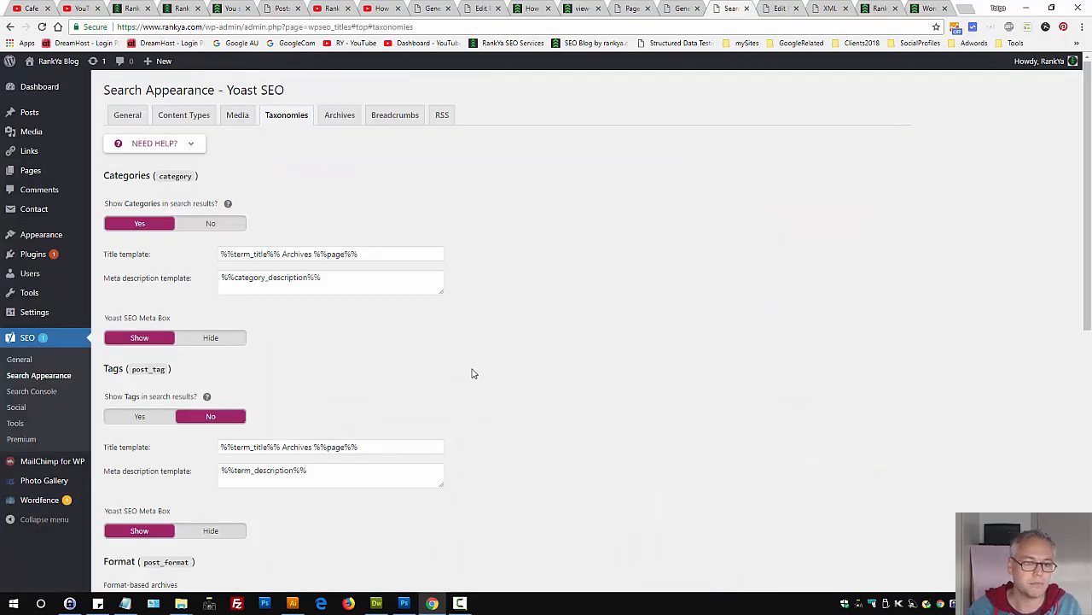
click(340, 116)
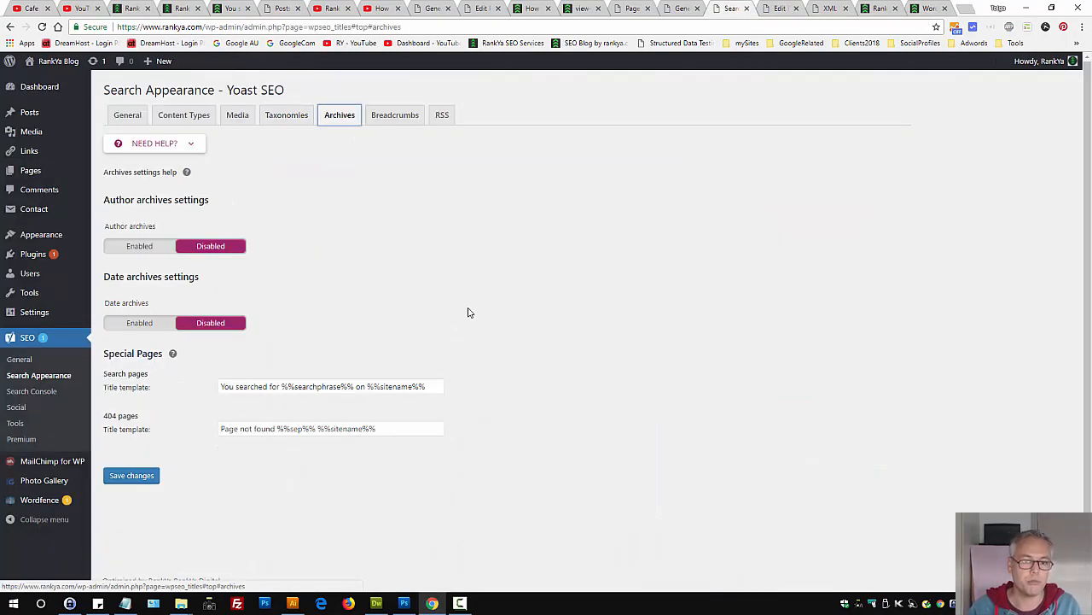
click(130, 246)
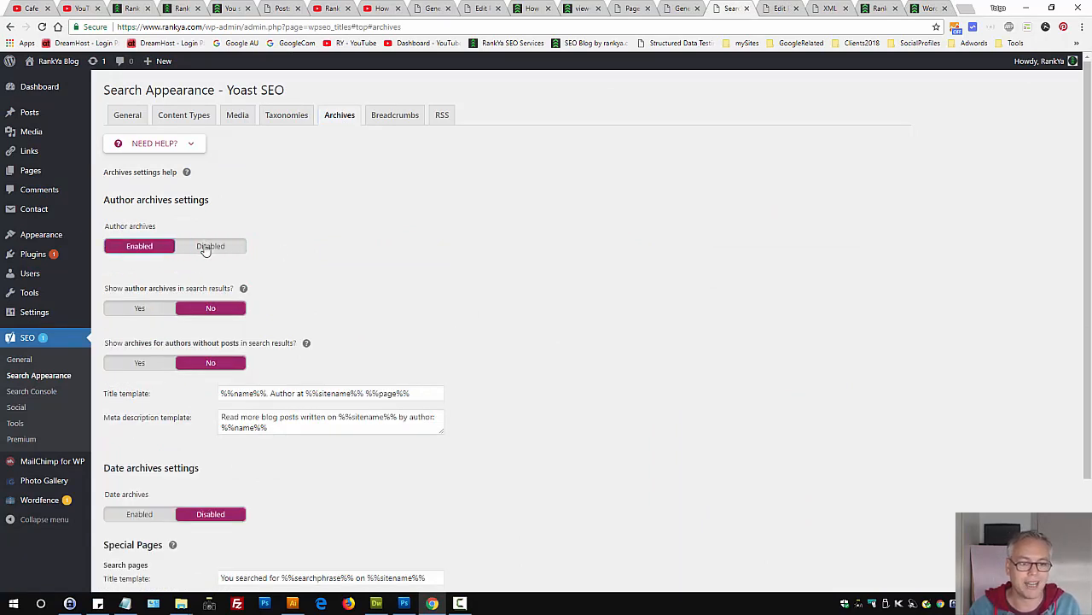
click(208, 247)
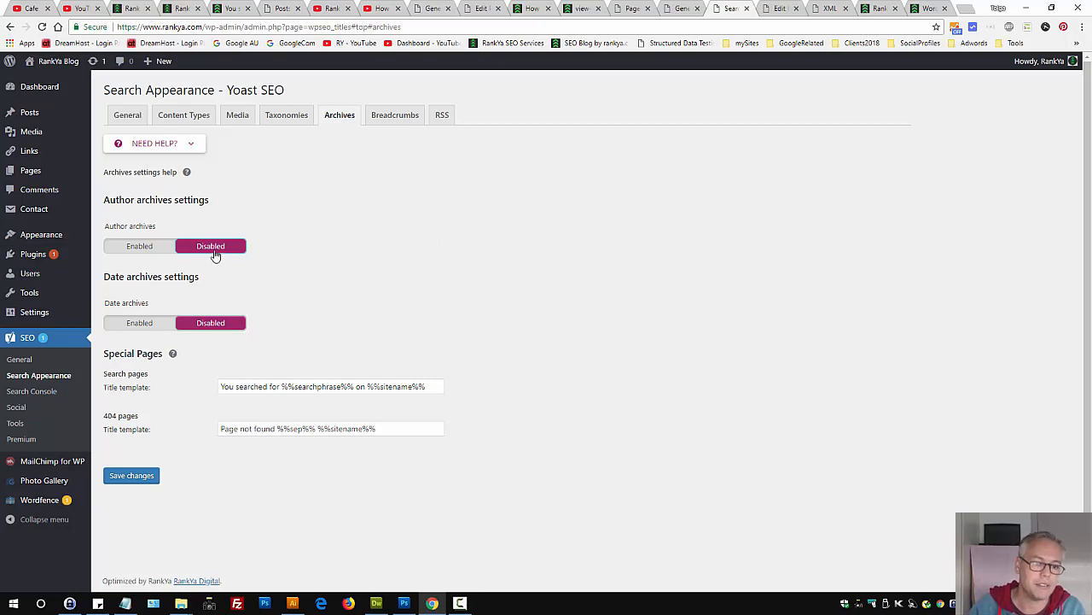
triple_click(139, 279)
click(227, 342)
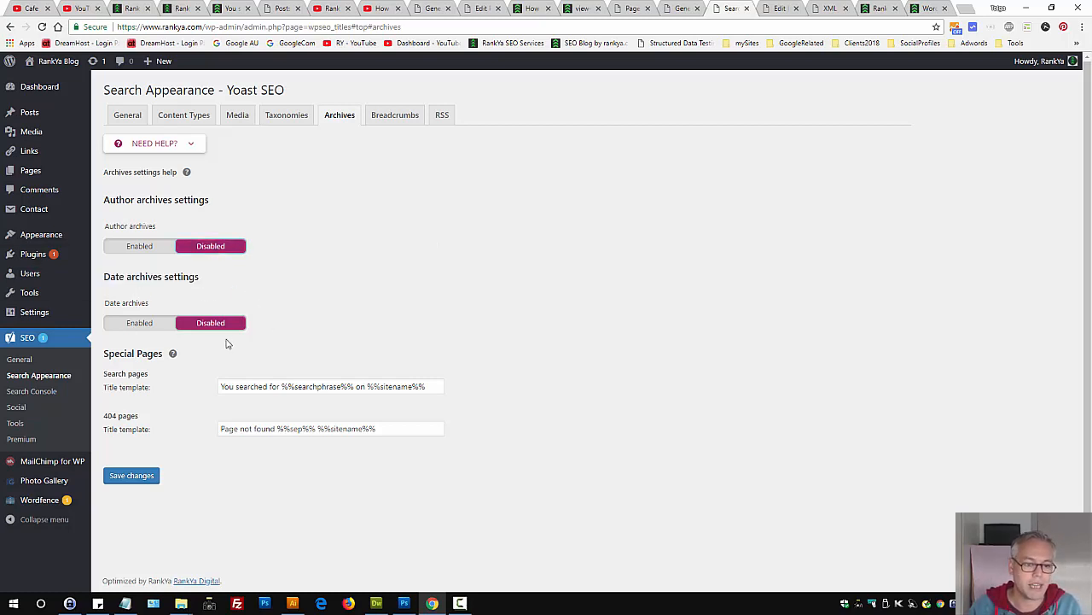
- Enable breadcrumbs in the Breadcrumbs settings and check the separator and the taxonomy choices for Posts
click(385, 116)
click(136, 214)
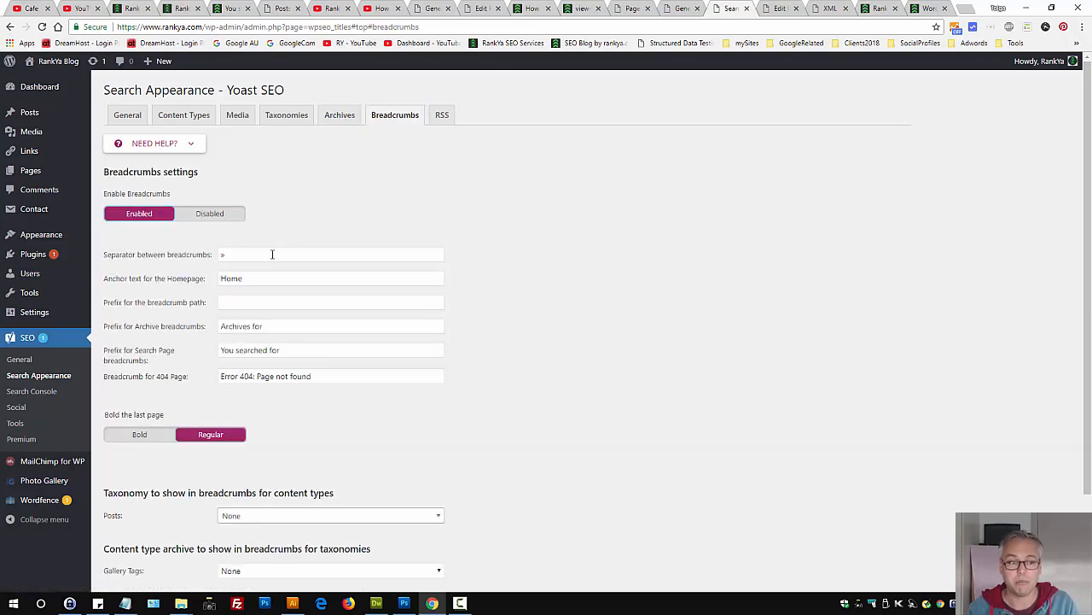
click(224, 254)
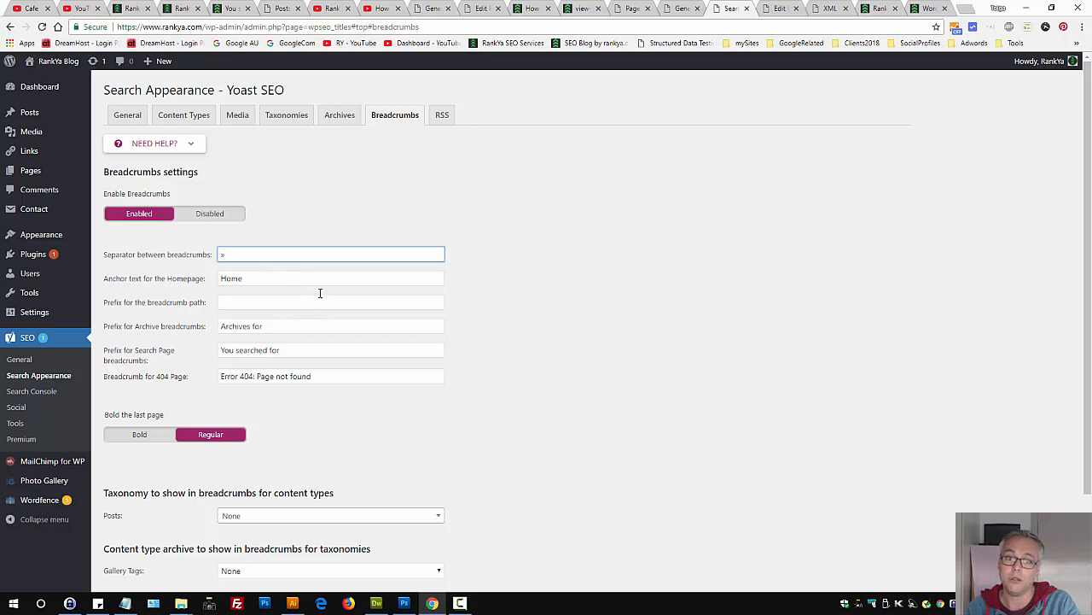
click(335, 201)
scroll(378, 349, down, 2)
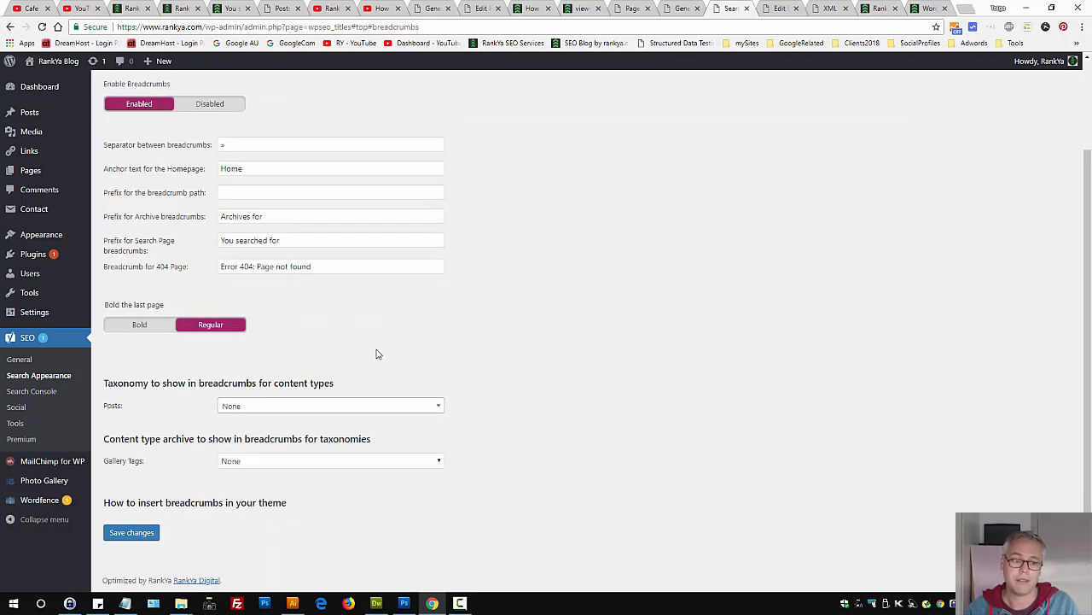
click(314, 408)
click(512, 437)
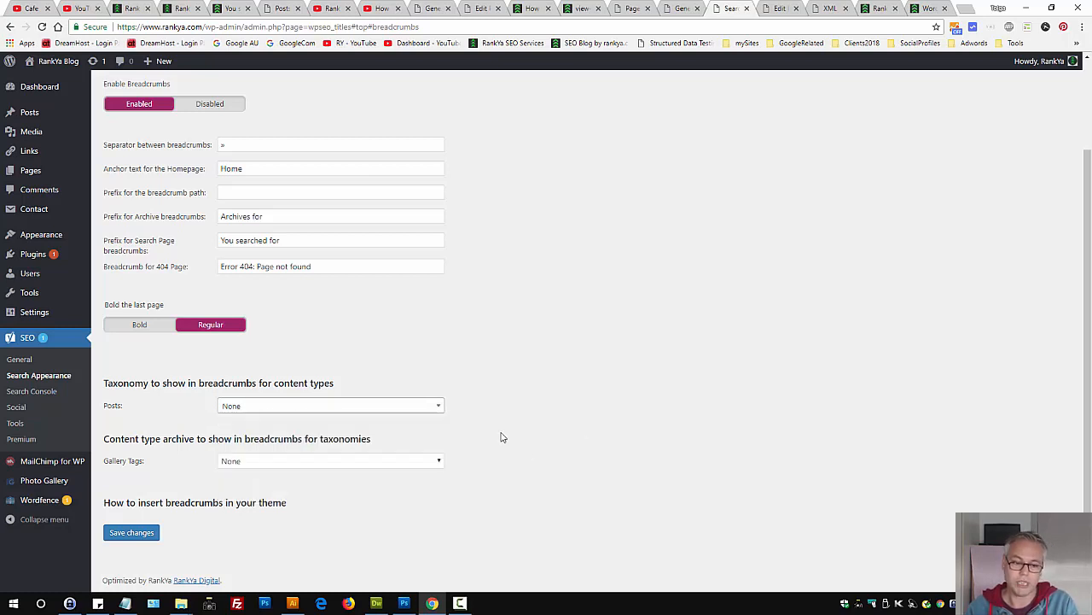
- Inspect the Contact link in the blog homepage's primary menu and examine its navigation markup in the developer tools
scroll(504, 431, up, 2)
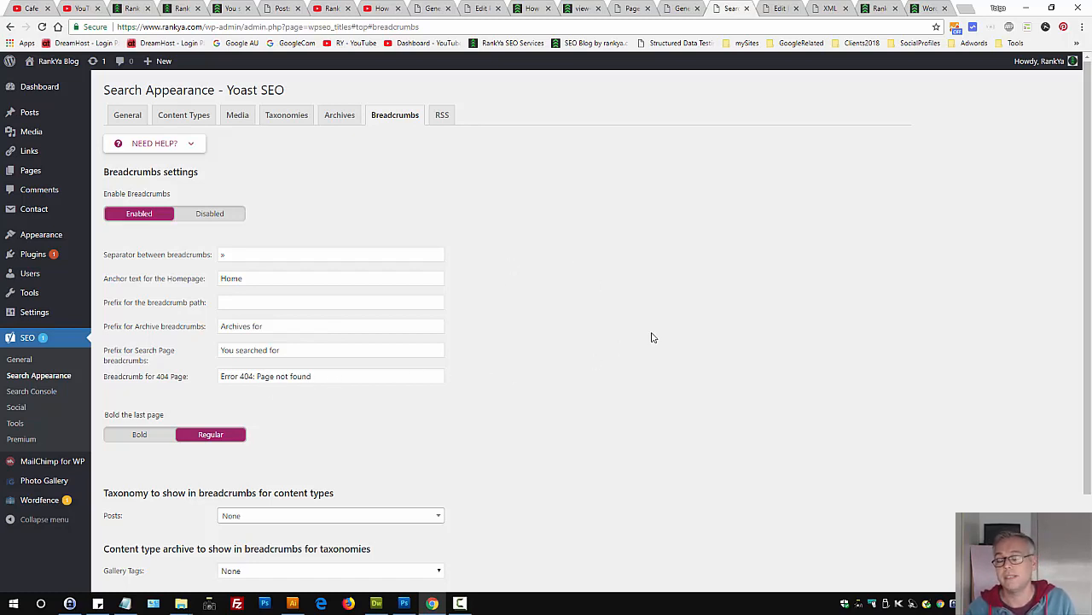
click(873, 7)
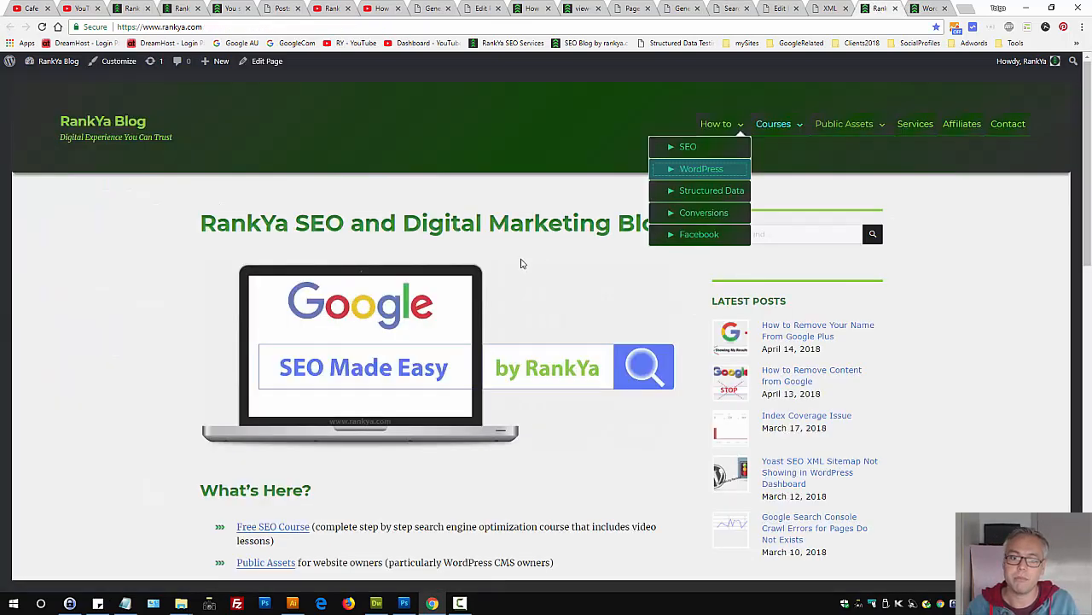
key(ctrl+shift+i)
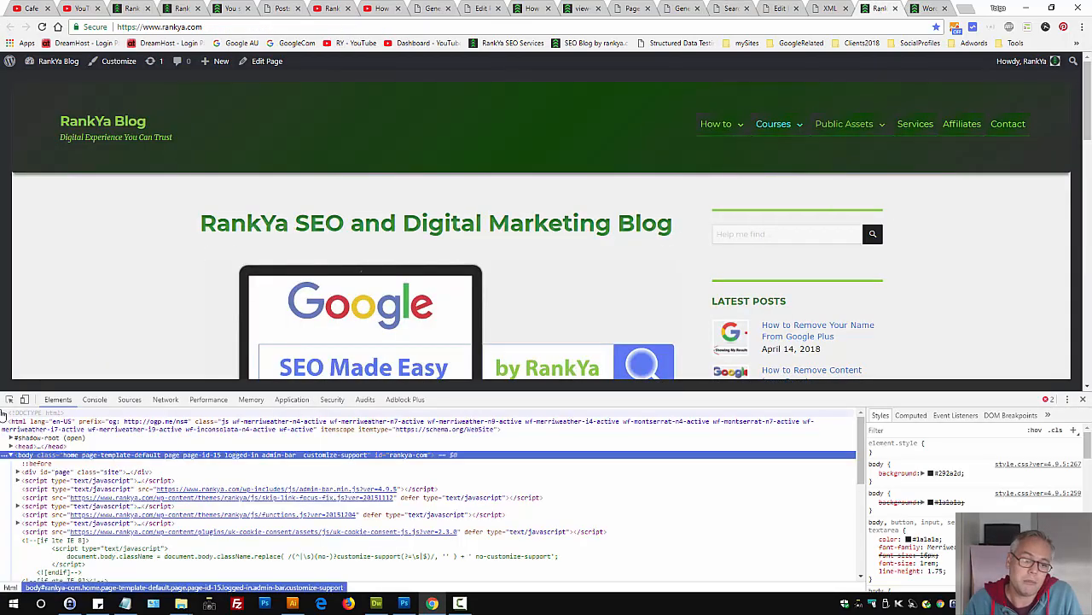
click(9, 398)
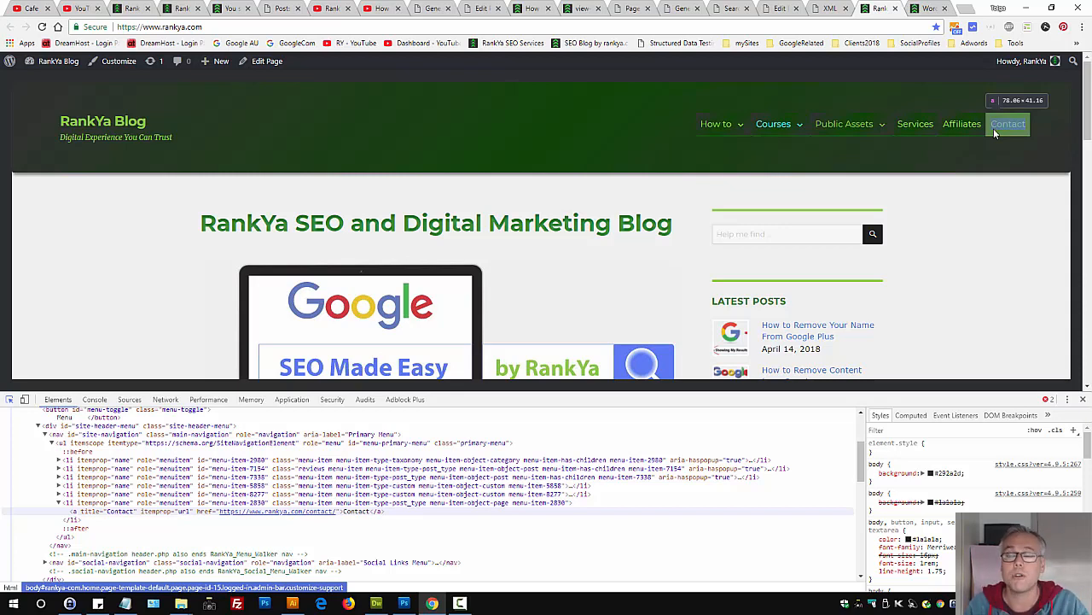
click(994, 132)
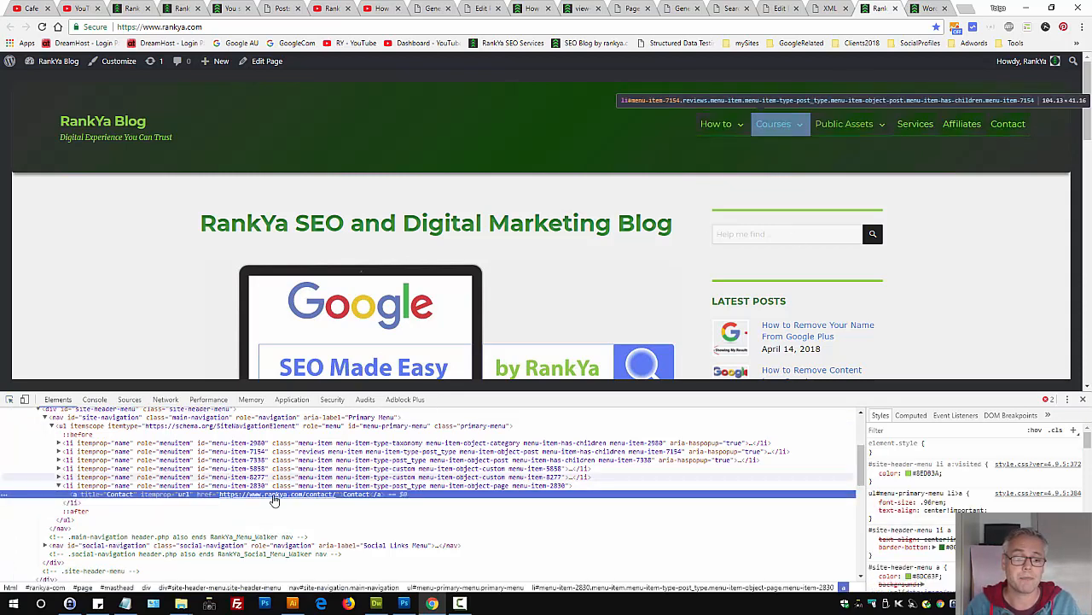
mouse_move(736, 132)
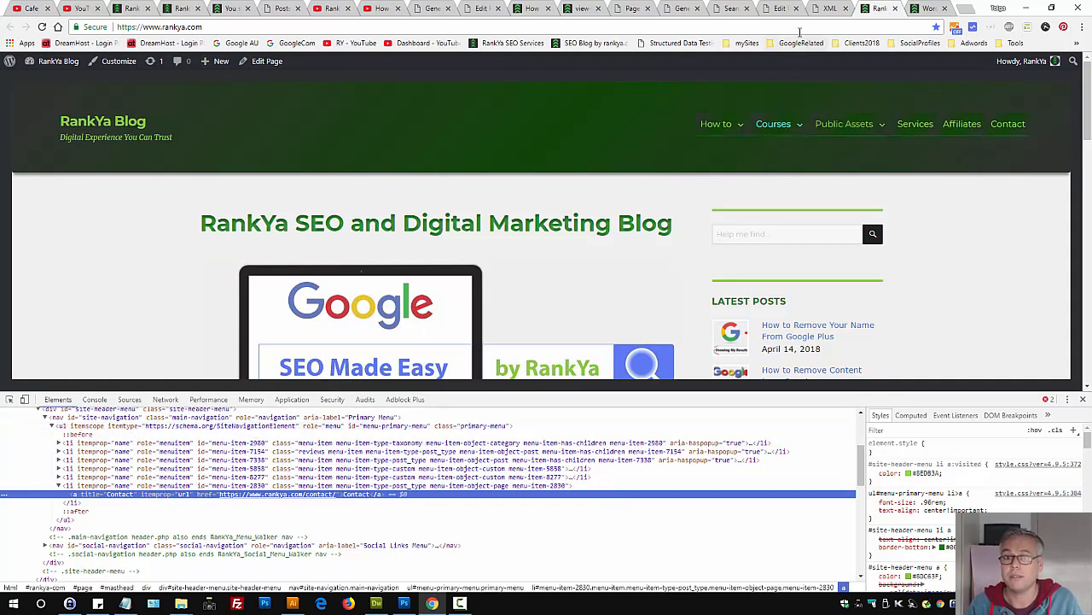
- Close the post editor for "How to Remove Your Name From Google Plus", view the RankYa YouTube channel and return to the Breadcrumbs settings
click(775, 8)
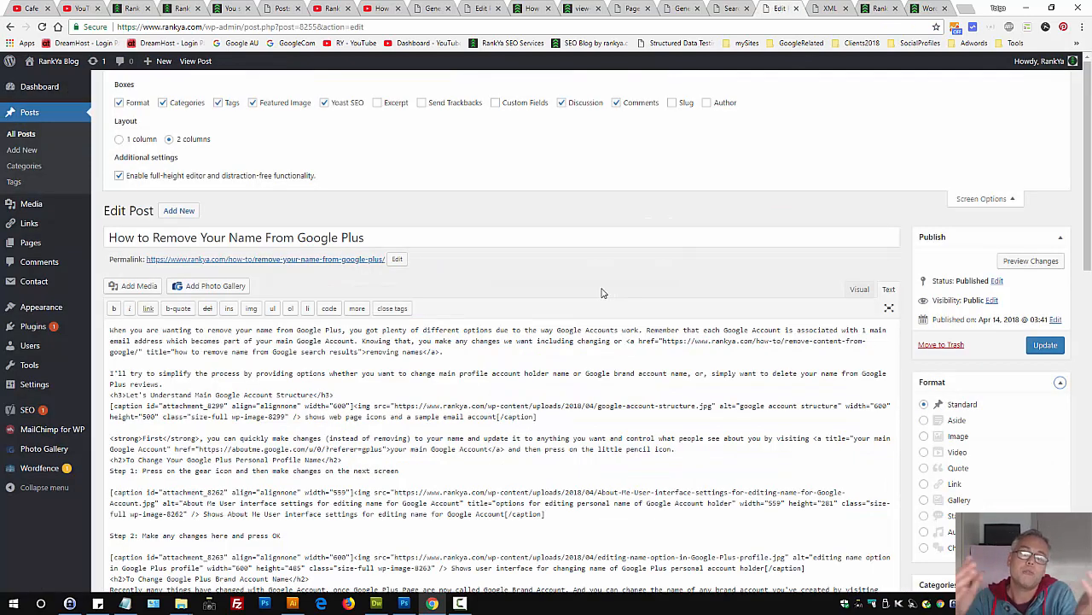
click(796, 9)
click(728, 8)
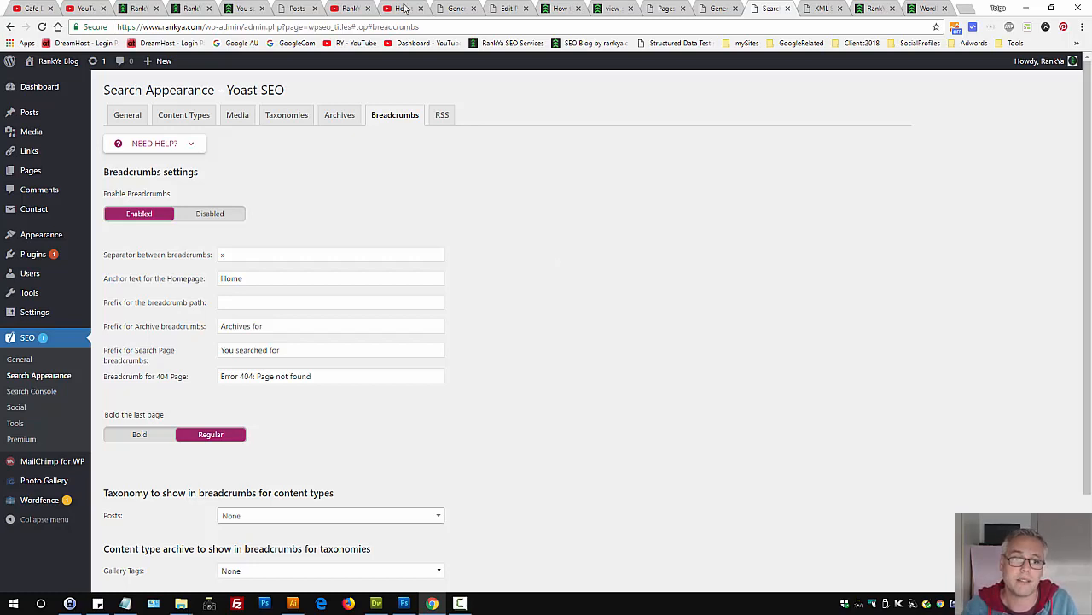
click(360, 6)
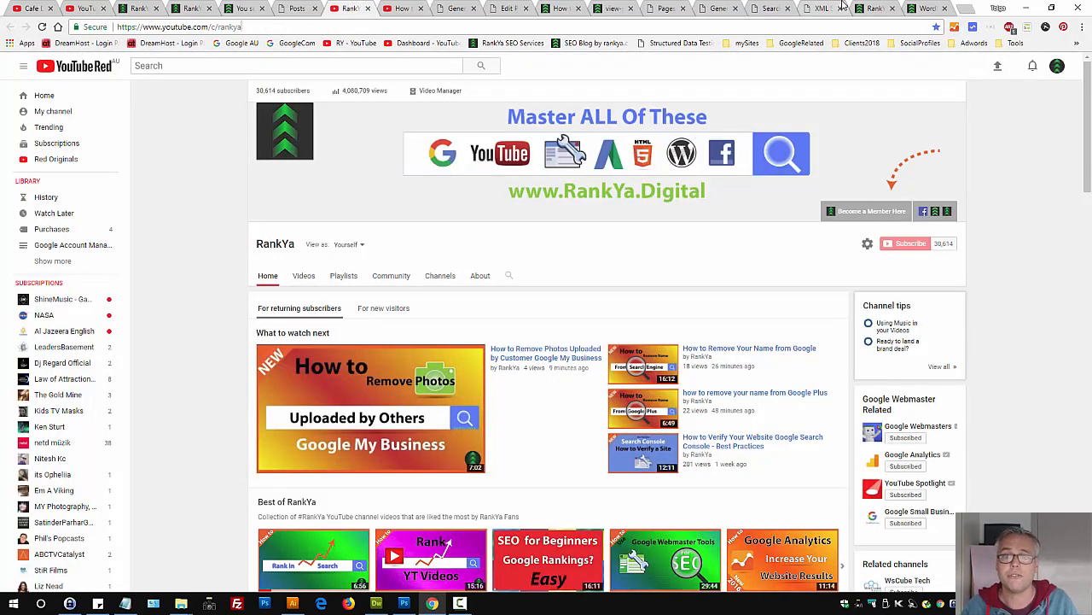
click(768, 9)
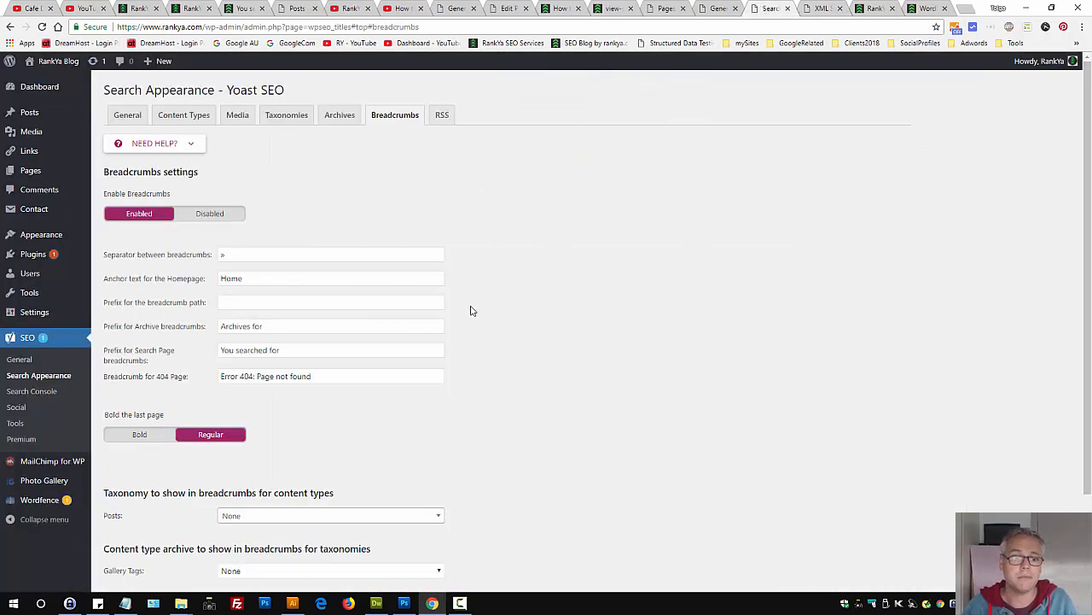
- Show the breadcrumbs switch in both states and leave Enable Breadcrumbs set to Disabled
click(227, 216)
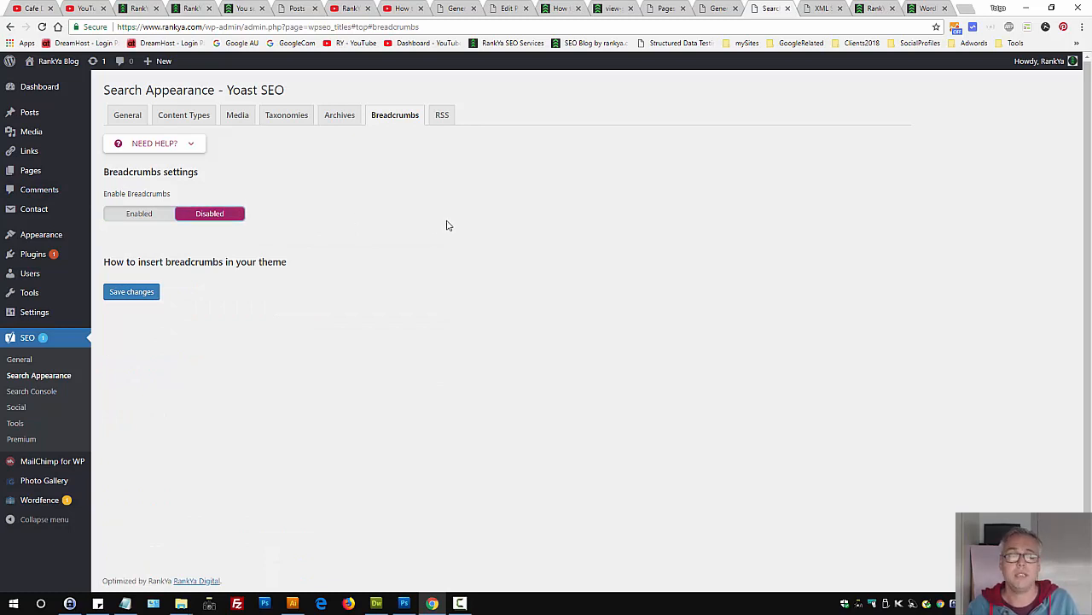
mouse_move(38, 122)
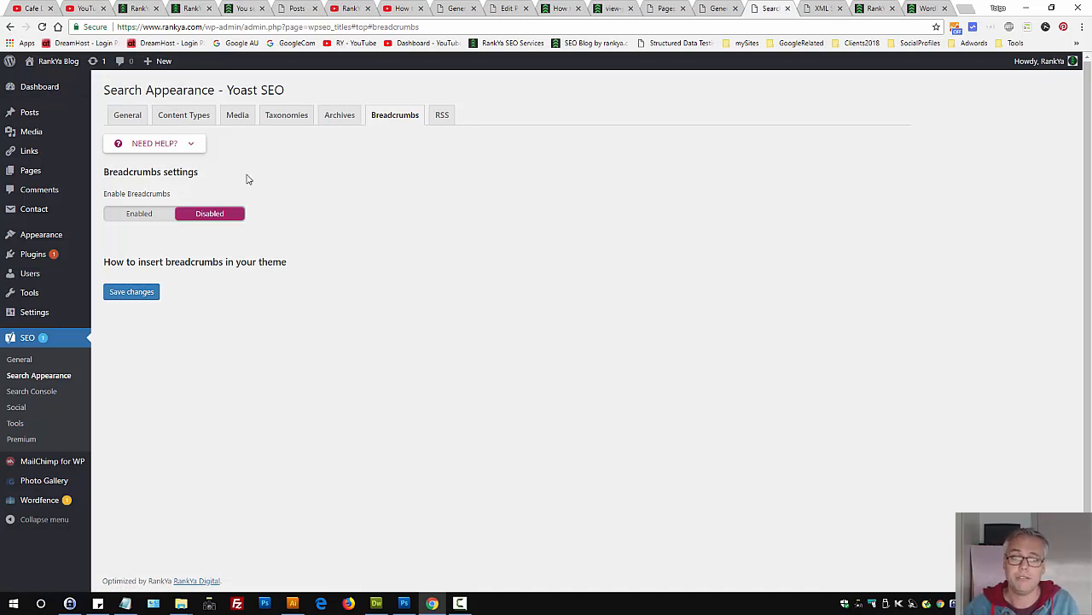
click(157, 214)
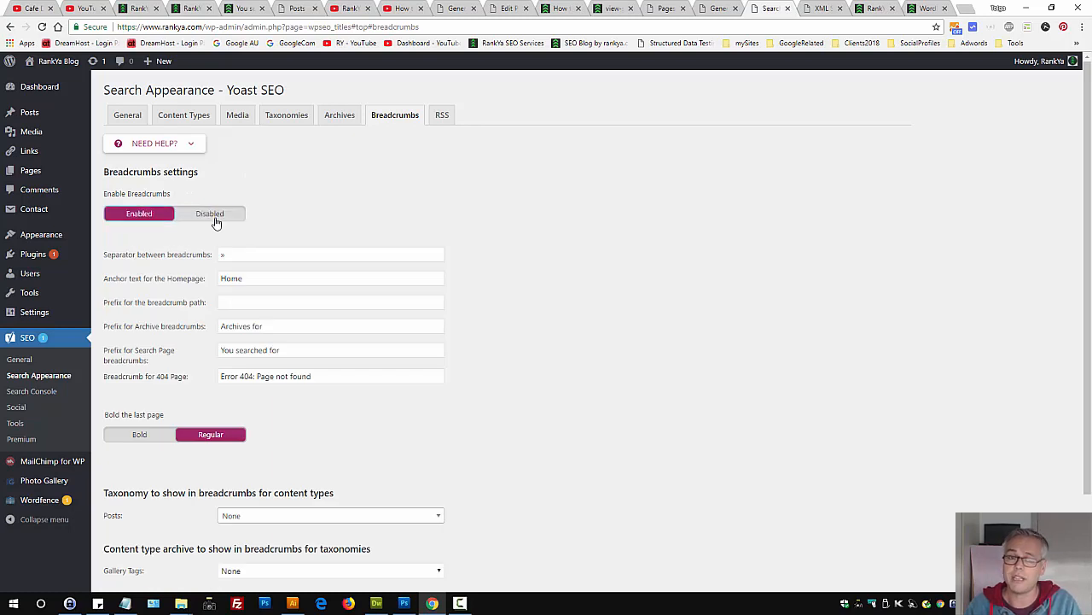
click(213, 218)
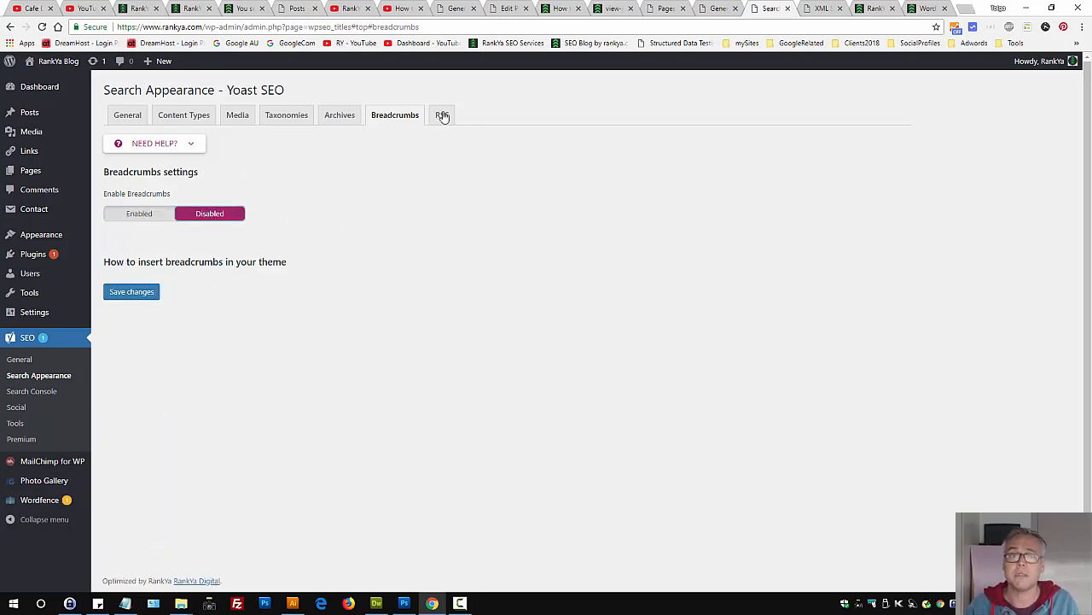
- Open the RSS feed settings and examine the content to put before each post in the feed
click(443, 117)
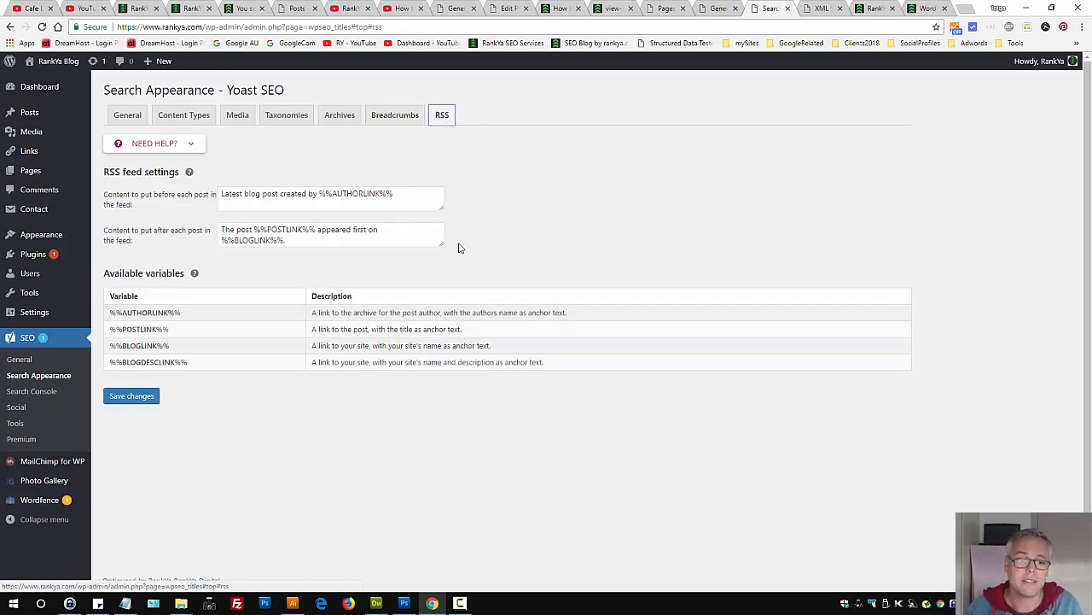
triple_click(313, 195)
click(383, 197)
drag(396, 194, 199, 187)
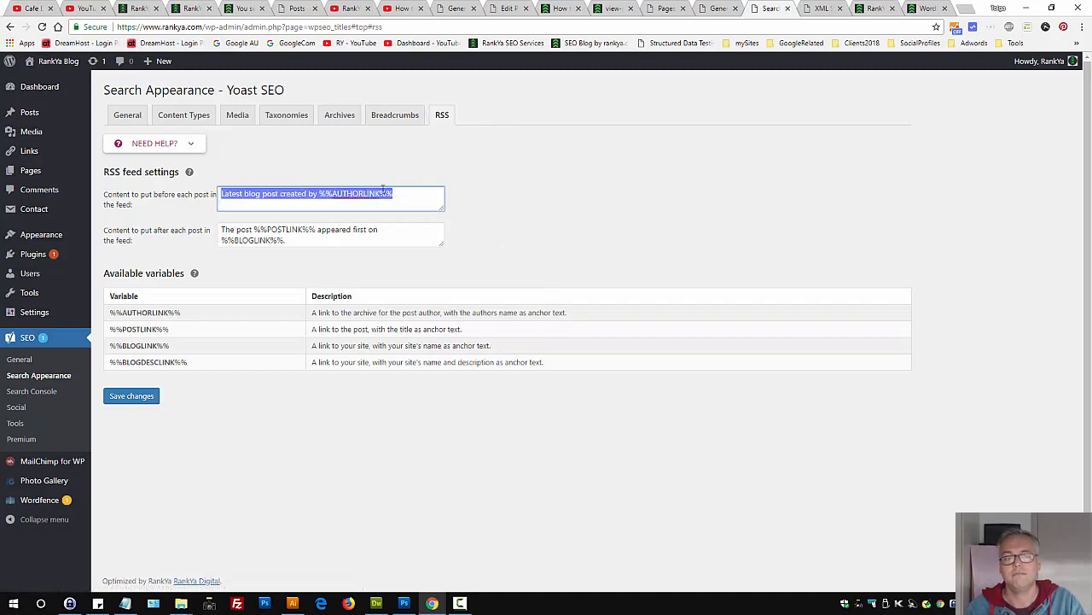
click(687, 176)
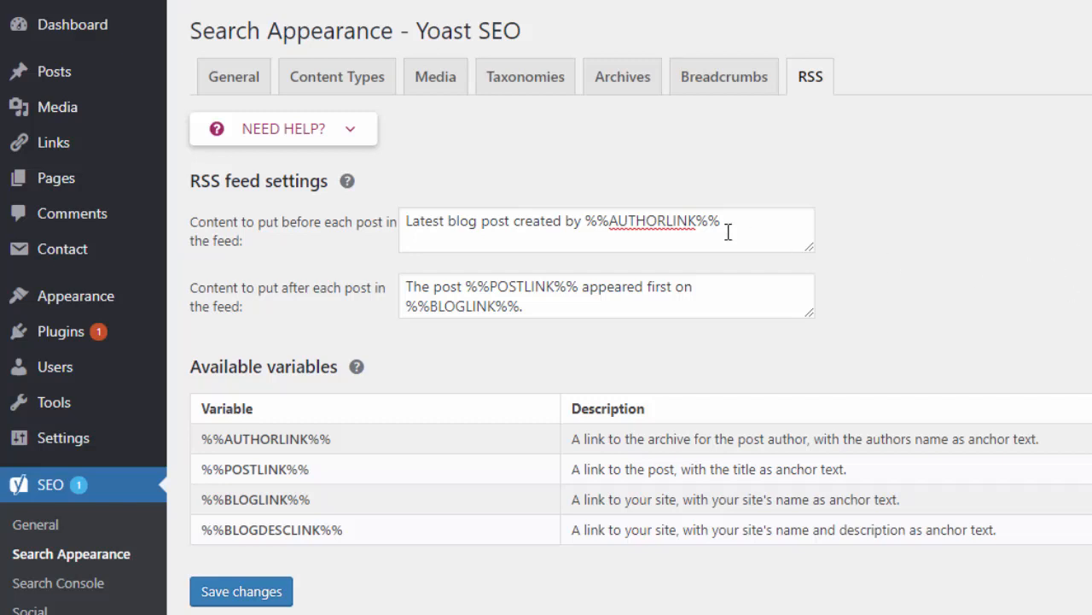
- Try clearing the content to put before each post in the feed and undo the deletion
drag(719, 221, 391, 198)
key(BackSpace)
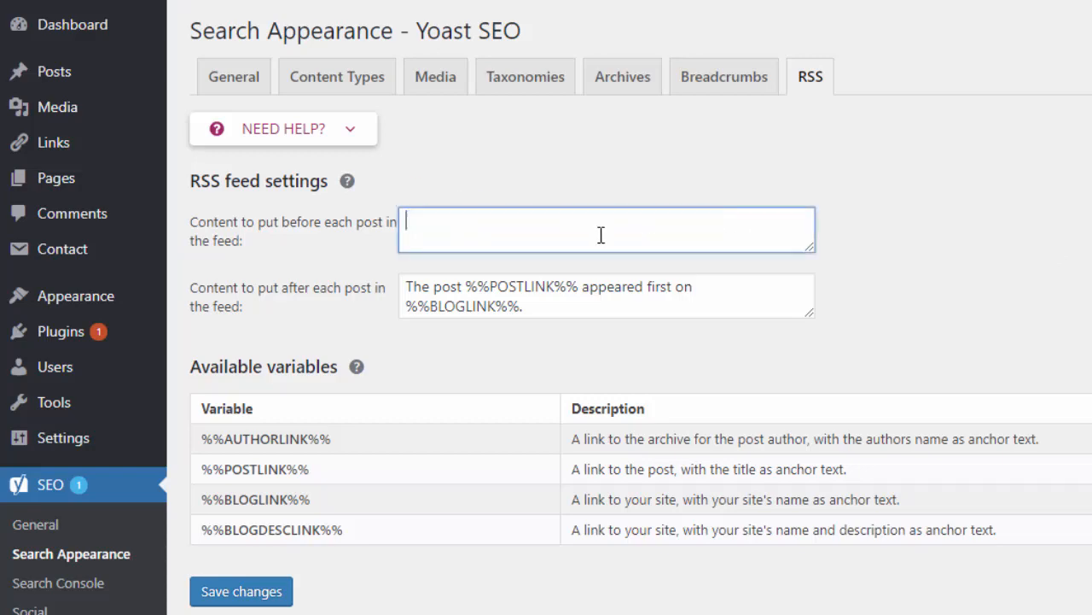
key(ctrl+z)
click(749, 203)
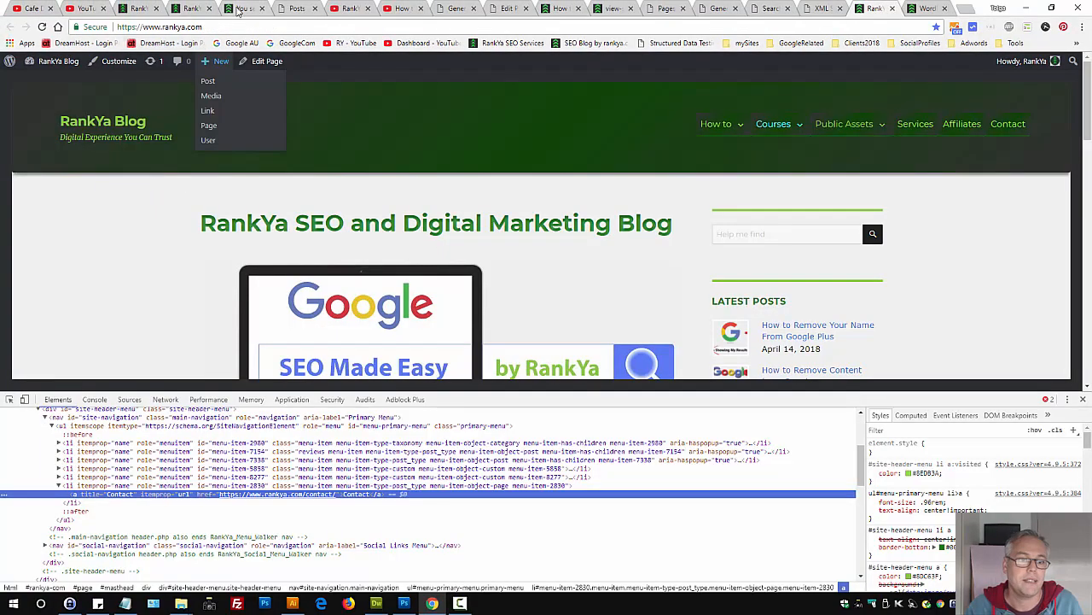
click(248, 27)
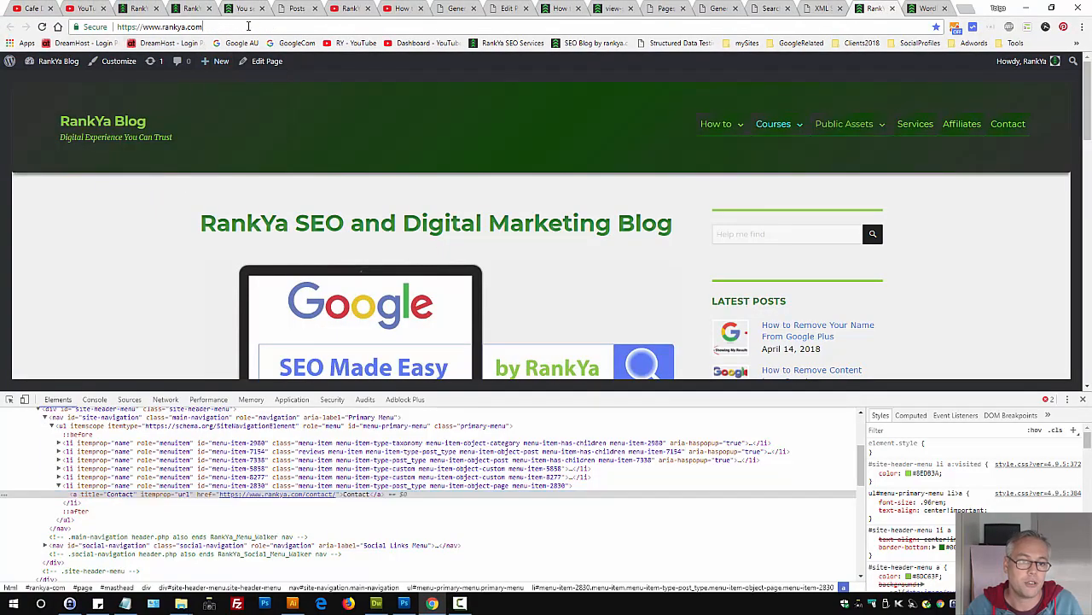
text(/feed)
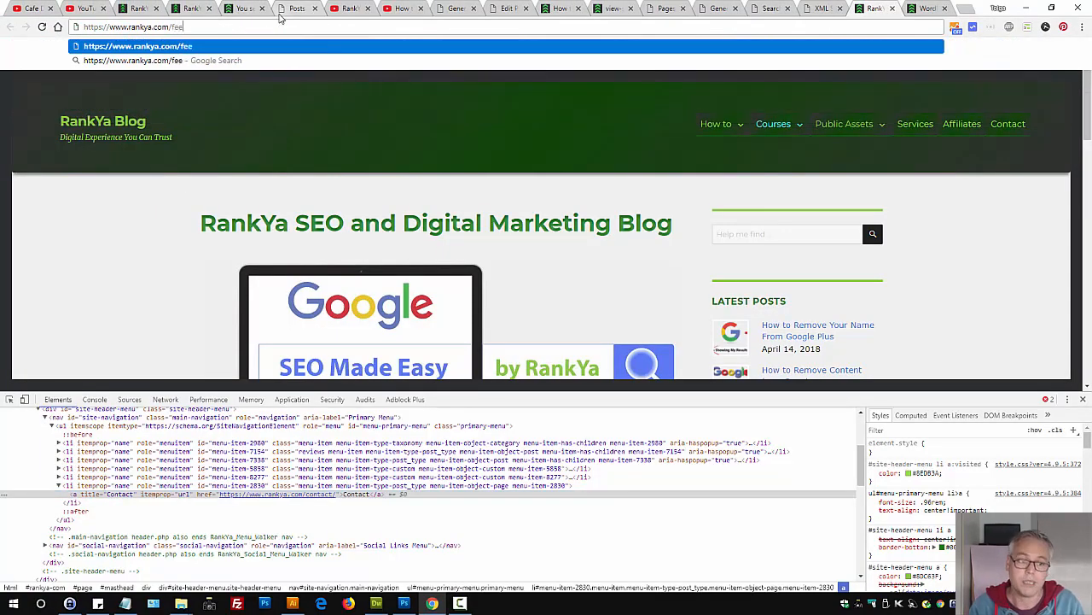
key(Return)
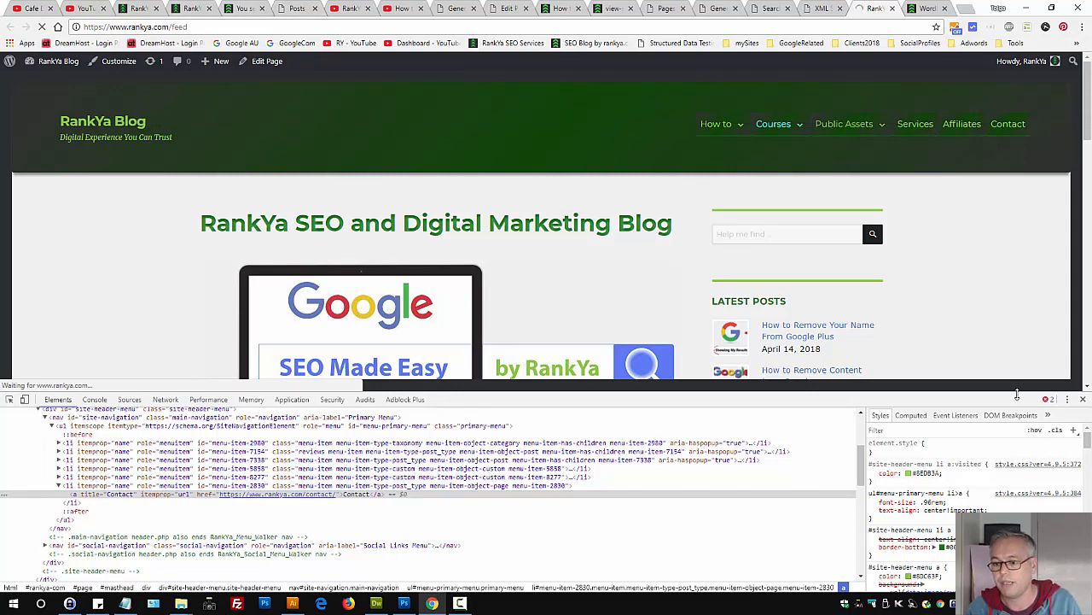
click(1084, 398)
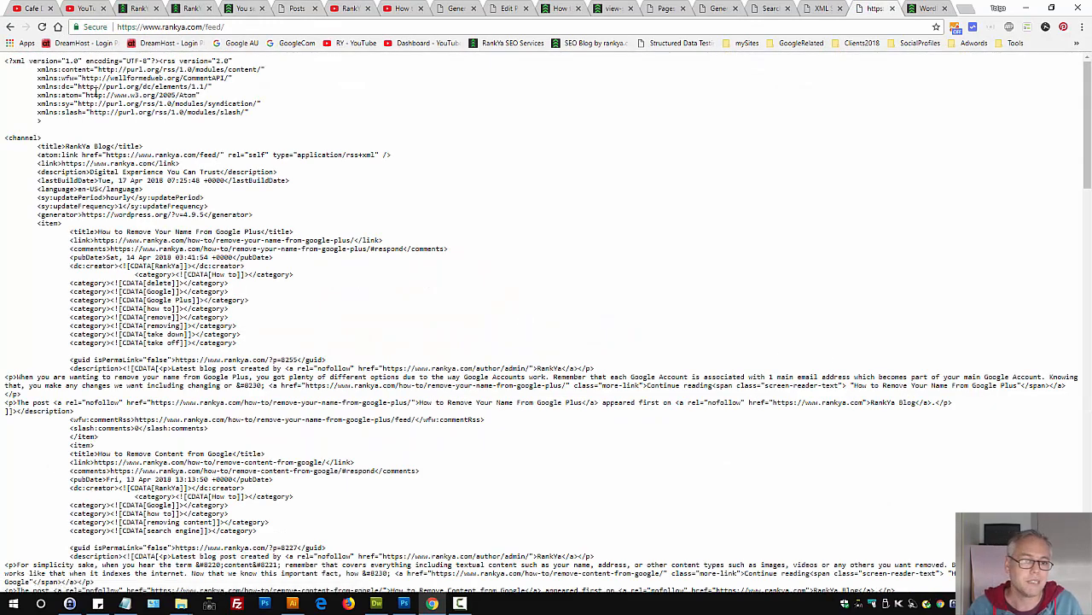
drag(283, 186, 346, 436)
click(580, 233)
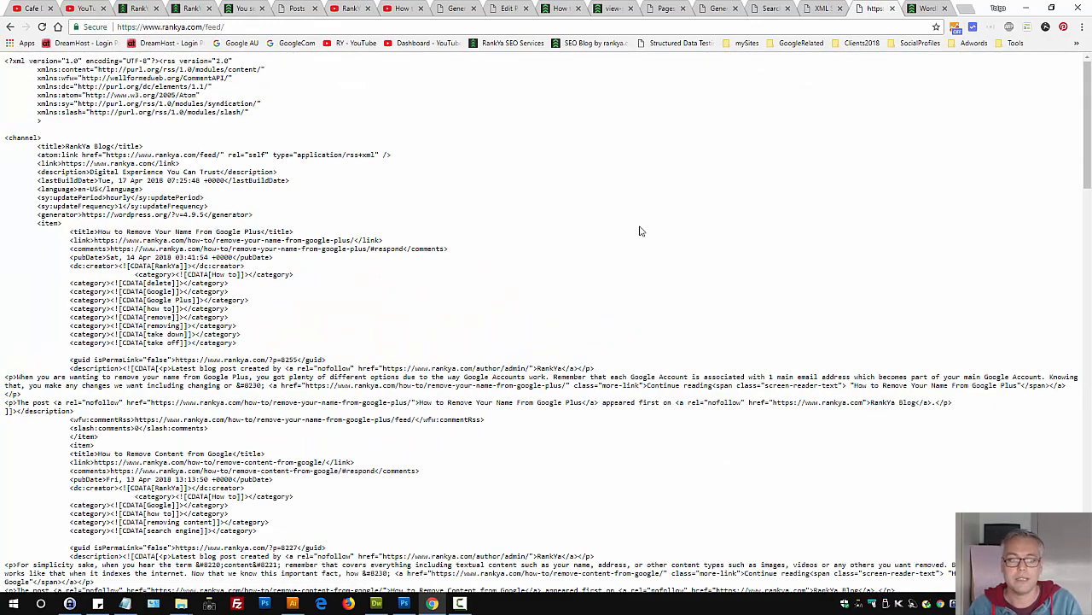
drag(70, 363, 538, 402)
click(468, 305)
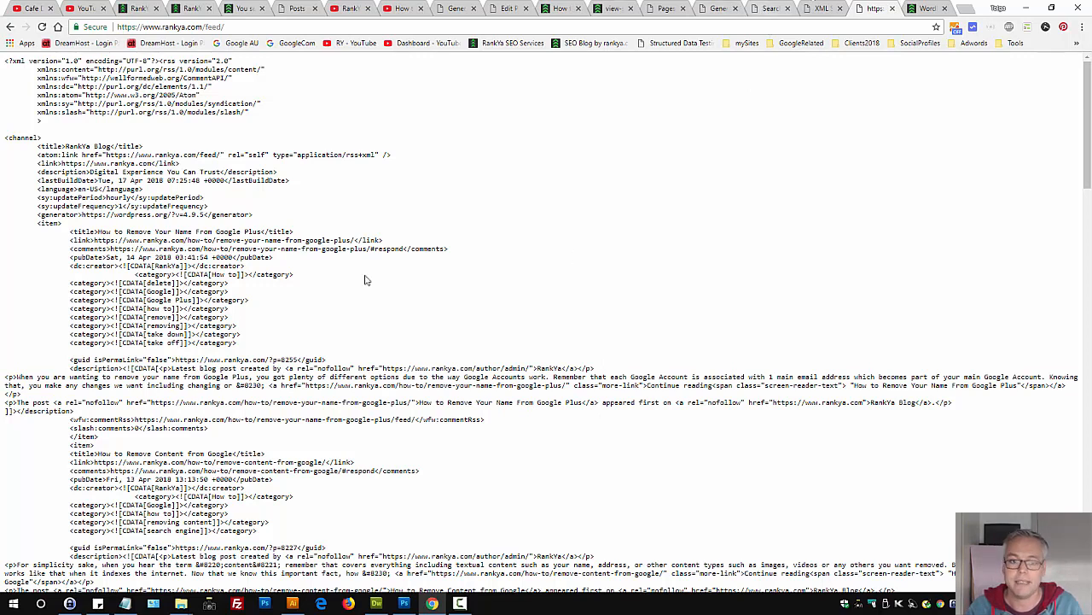
- Return to the Yoast SEO settings and review the Search Console section, including its Google Authorization Code field
click(776, 8)
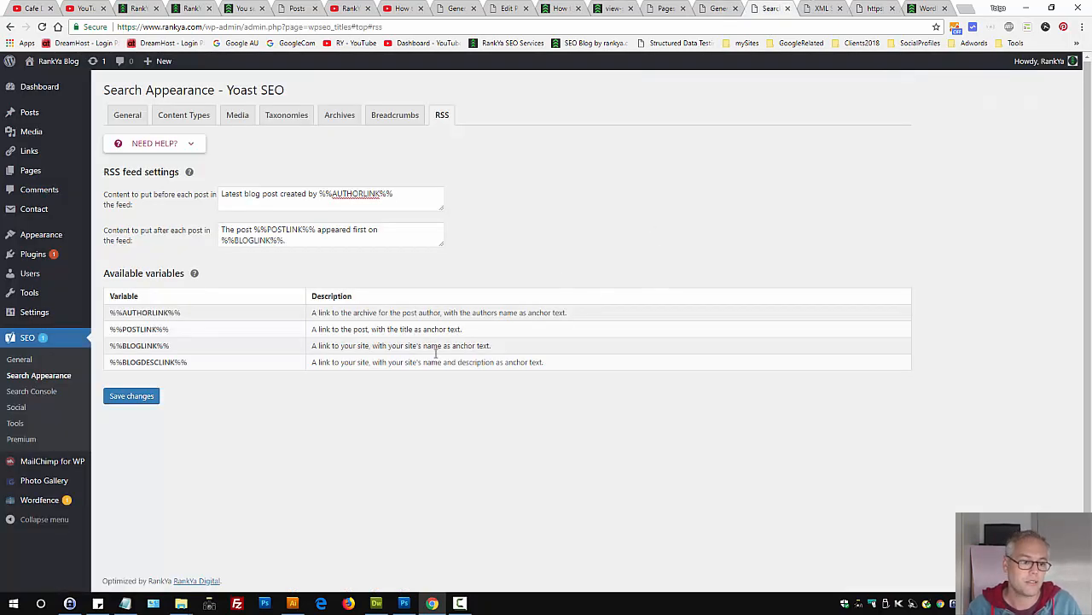
click(25, 391)
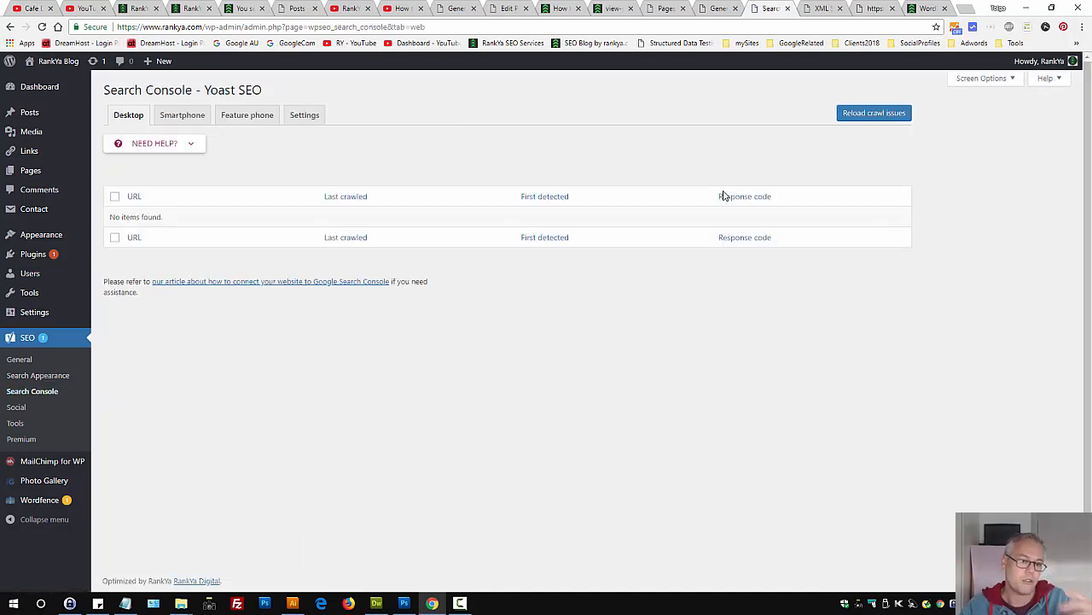
double_click(219, 90)
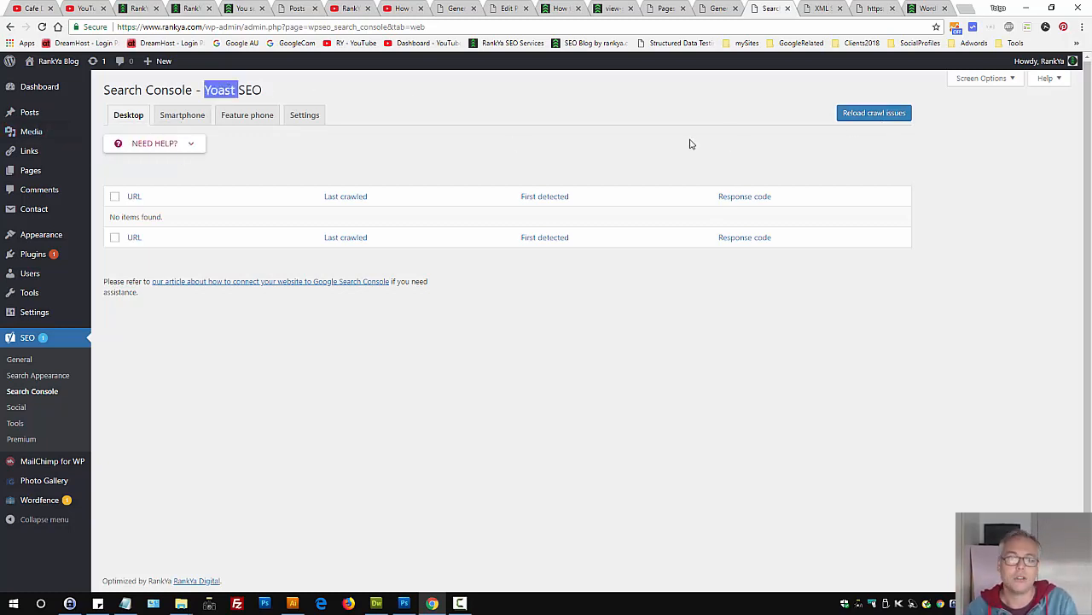
click(303, 116)
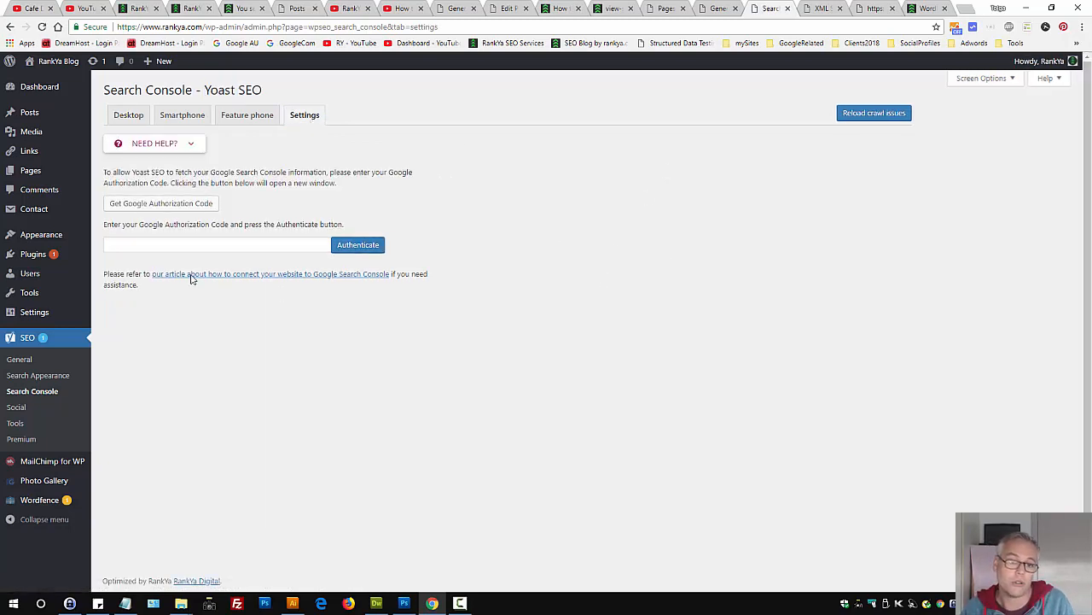
click(246, 243)
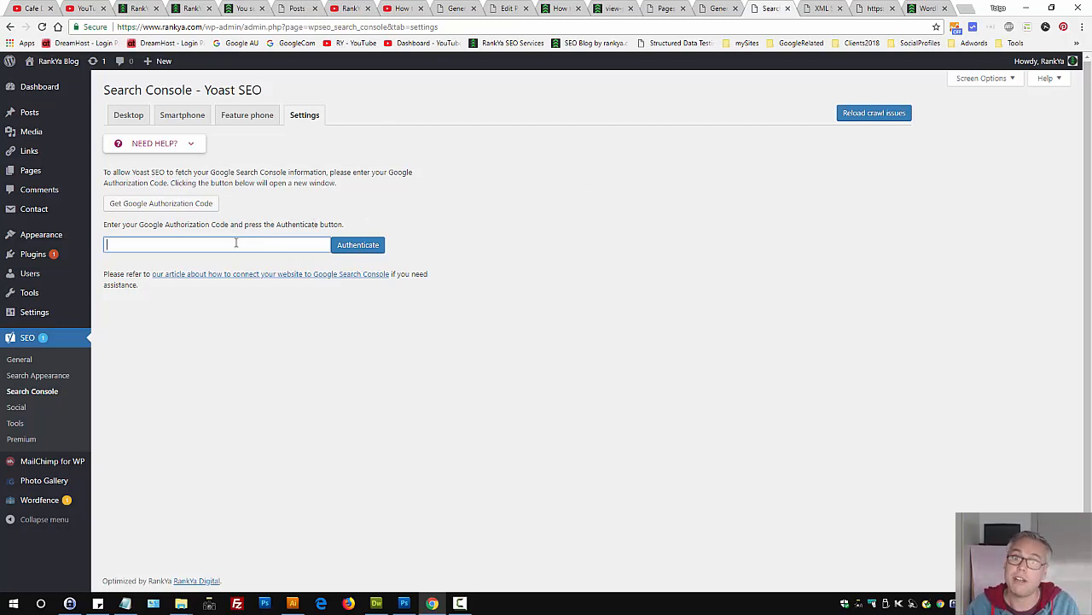
- Review the Social section's account profile URLs and the Facebook settings, including the Facebook App ID field
click(17, 408)
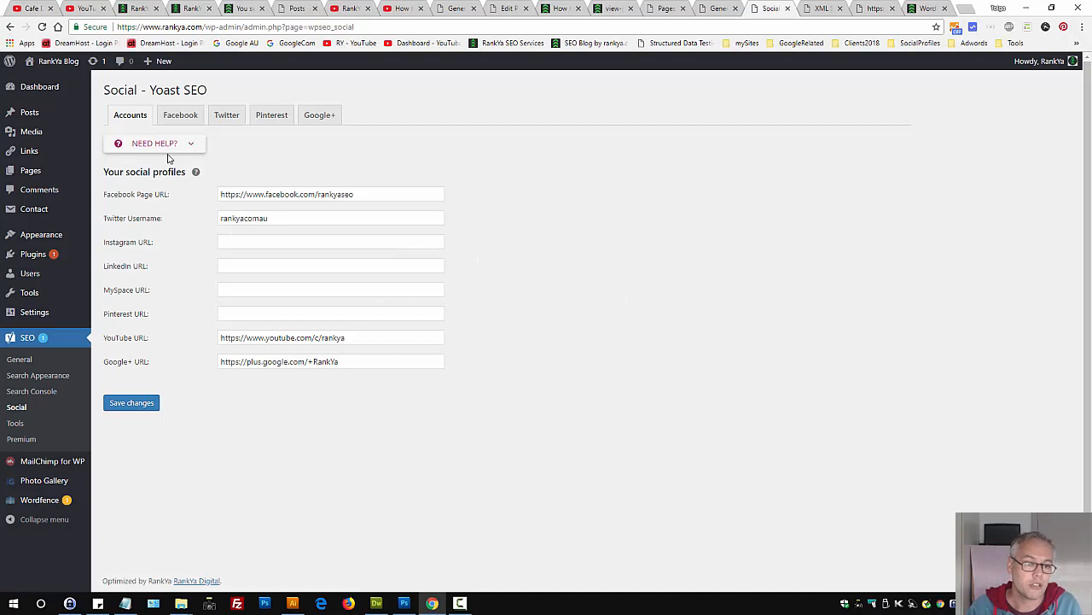
triple_click(319, 194)
click(593, 219)
click(170, 114)
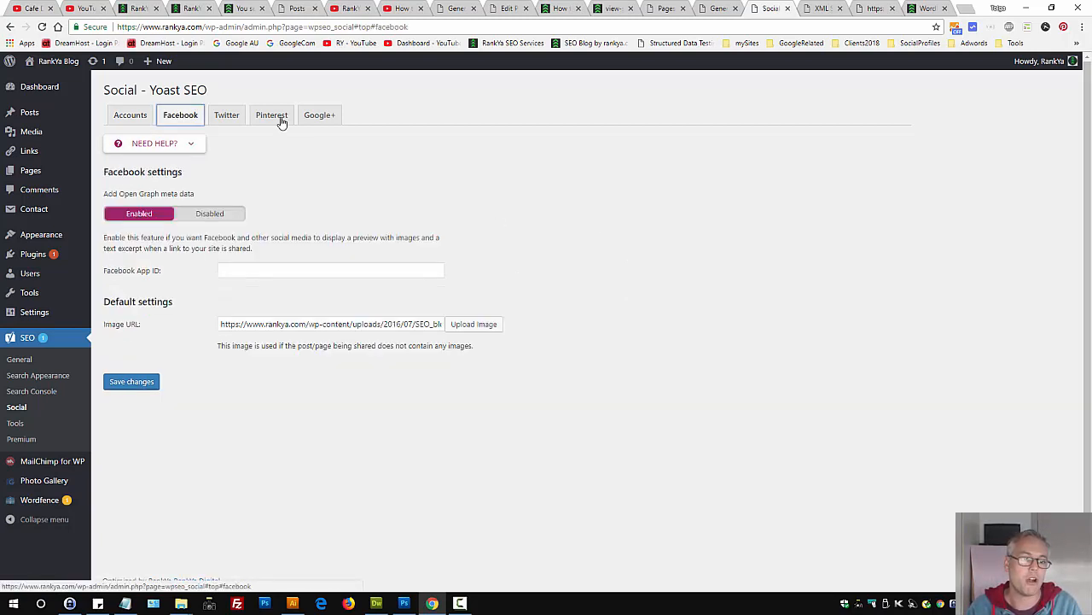
click(244, 269)
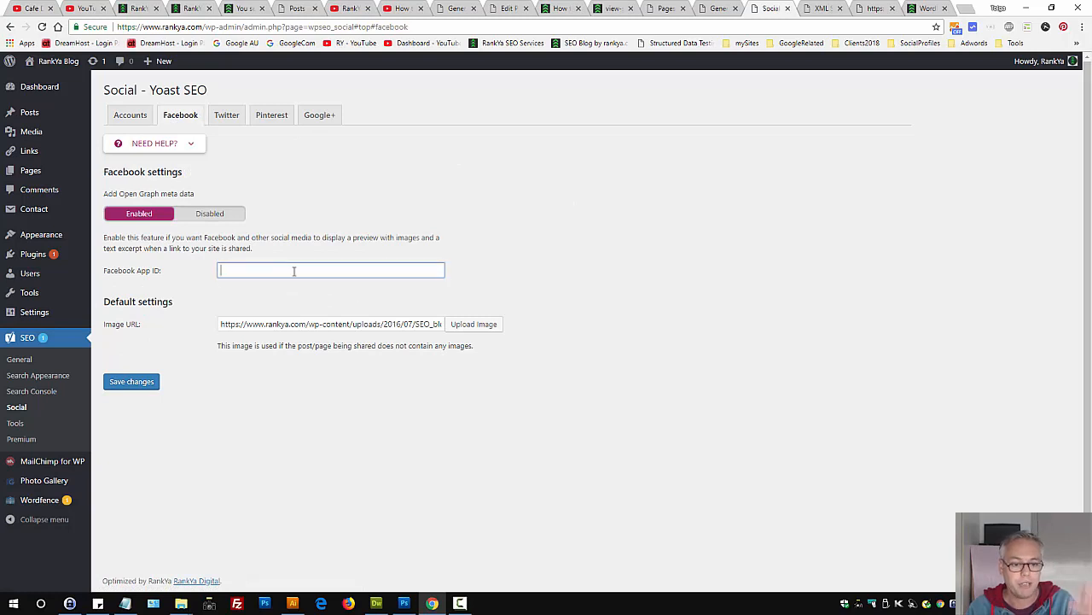
click(394, 222)
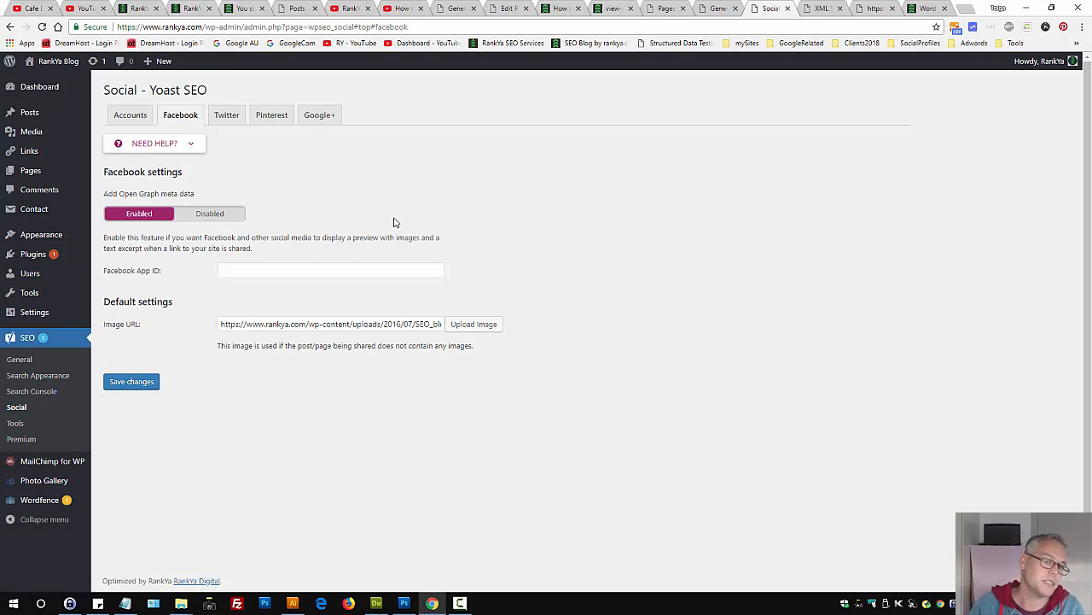
- Search Google for "facebook developers" in a new browser tab and open the Facebook for Developers site
click(965, 11)
text(fa)
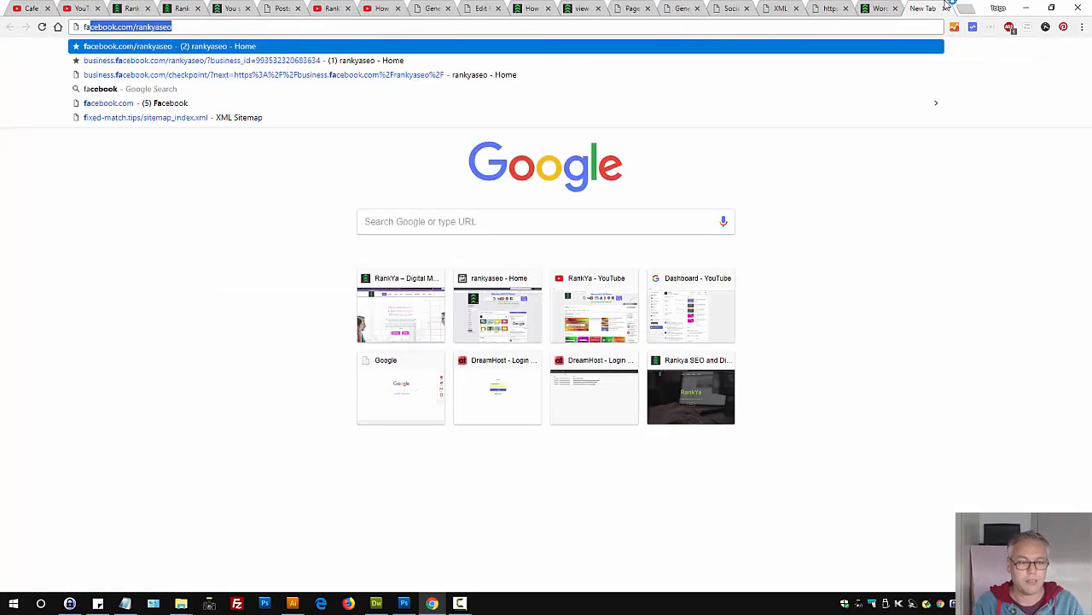
text(cebook deve)
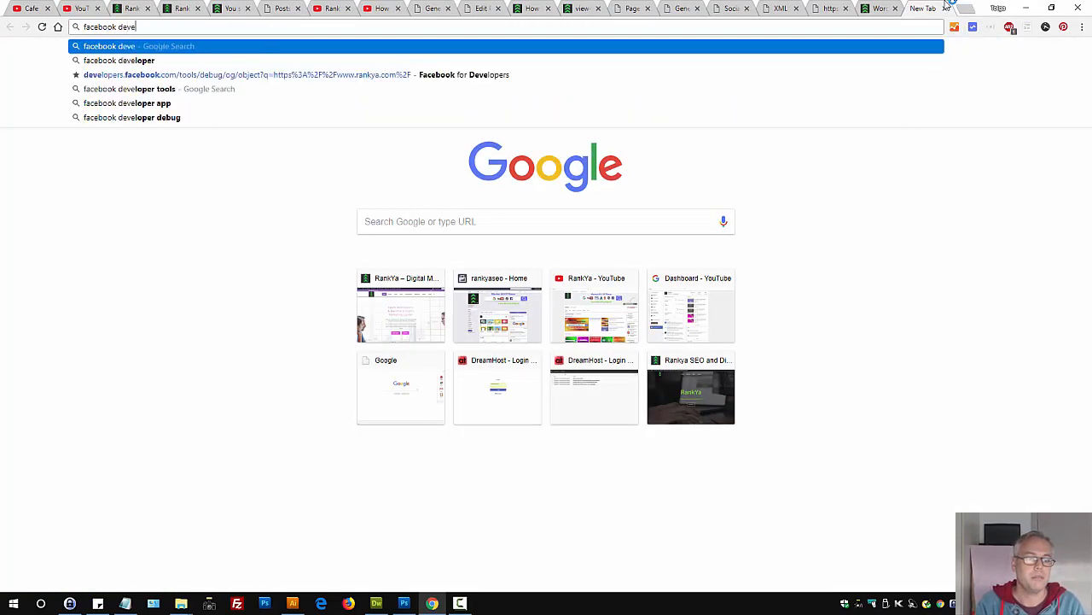
text(lopers)
key(Return)
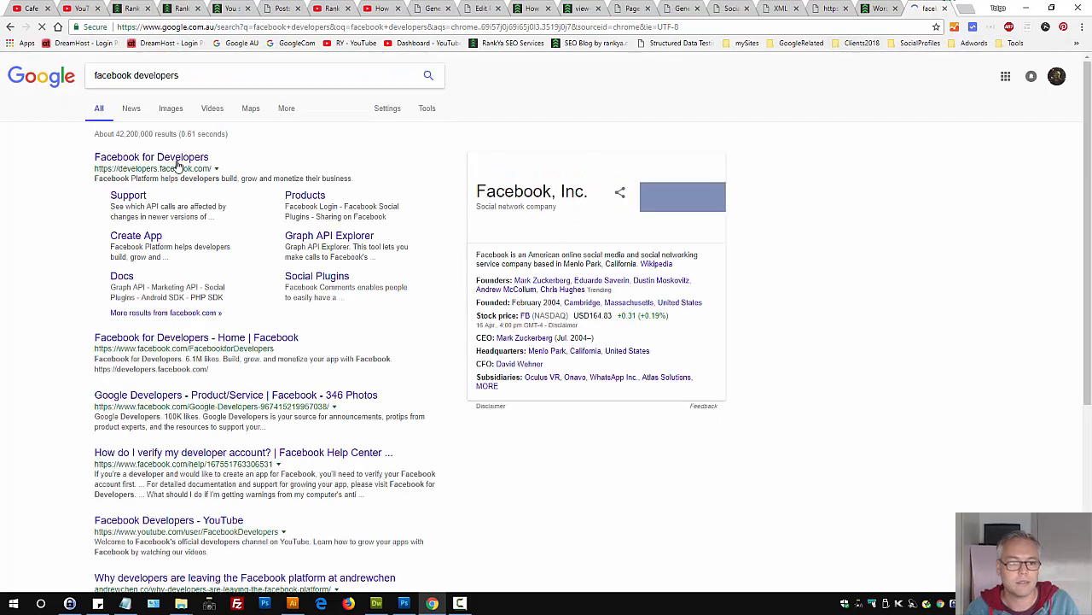
click(160, 158)
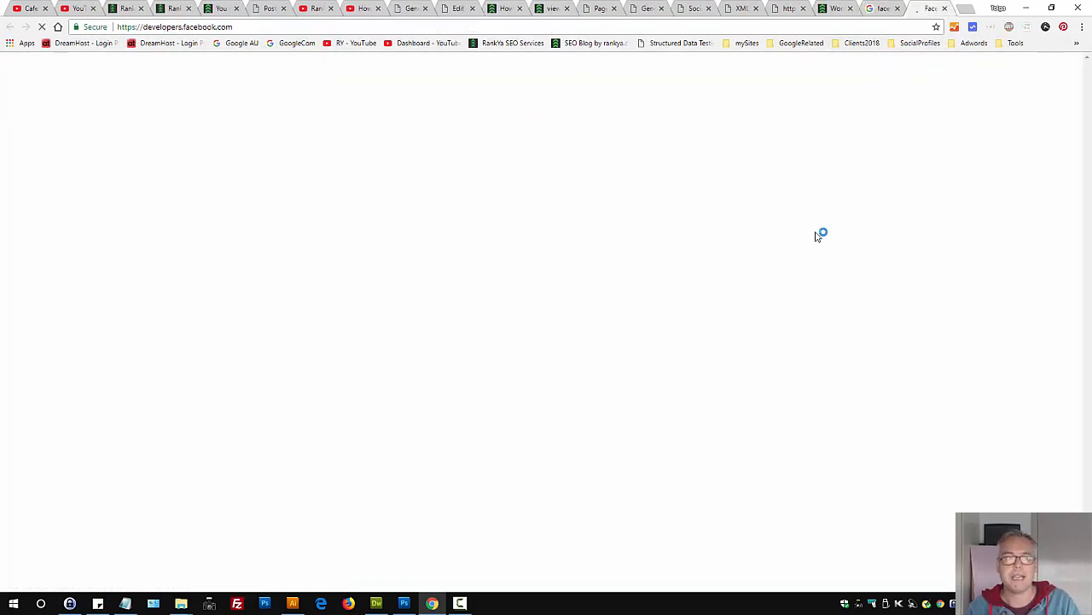
- Open the dashboard of the rankyasharebutton app and copy its App ID
mouse_move(813, 76)
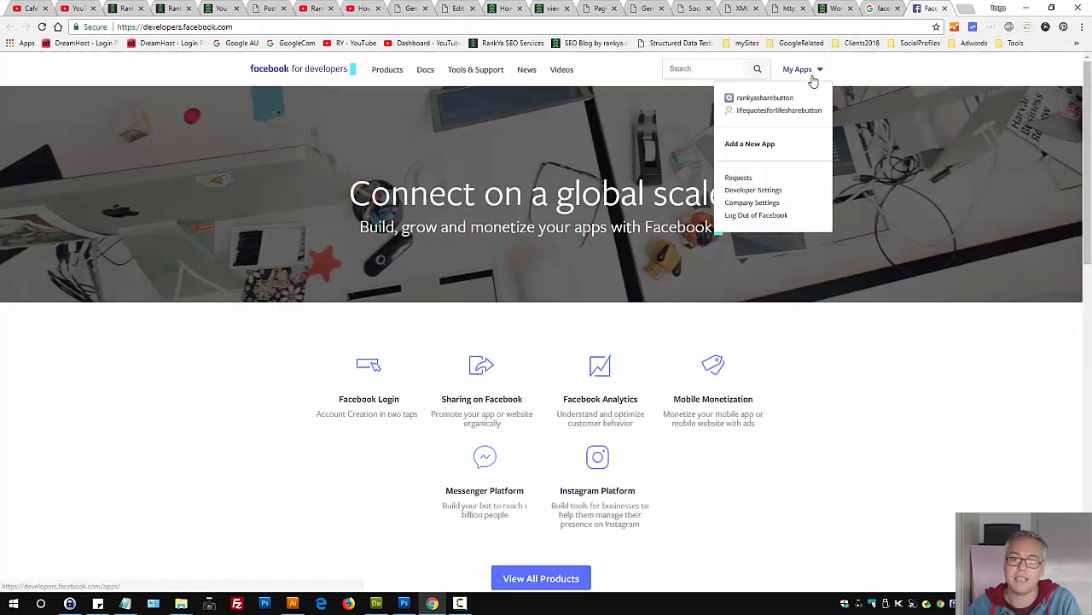
click(766, 99)
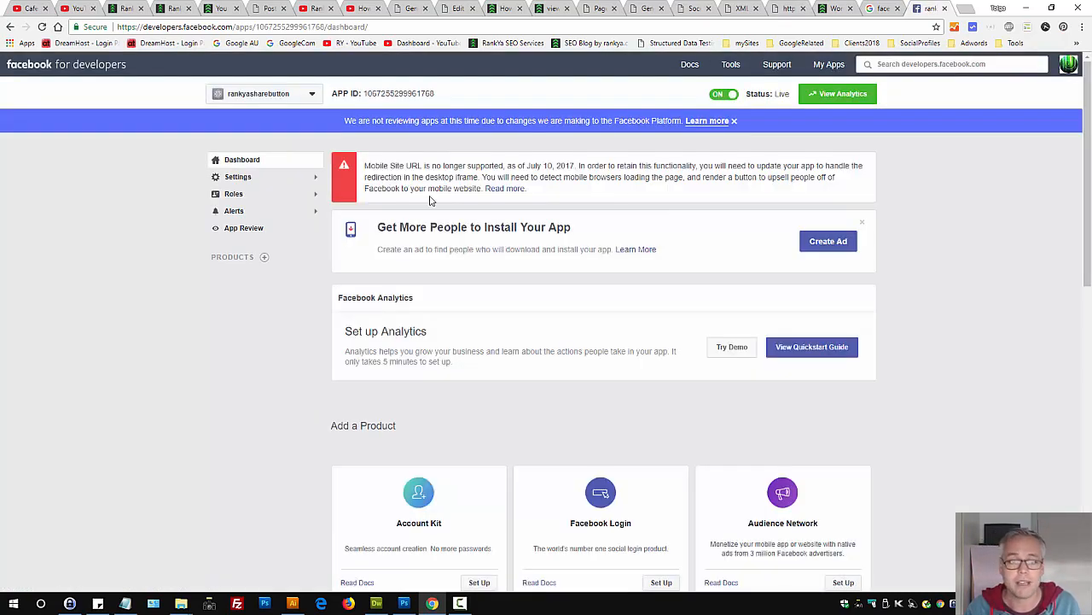
drag(391, 167, 577, 168)
click(667, 177)
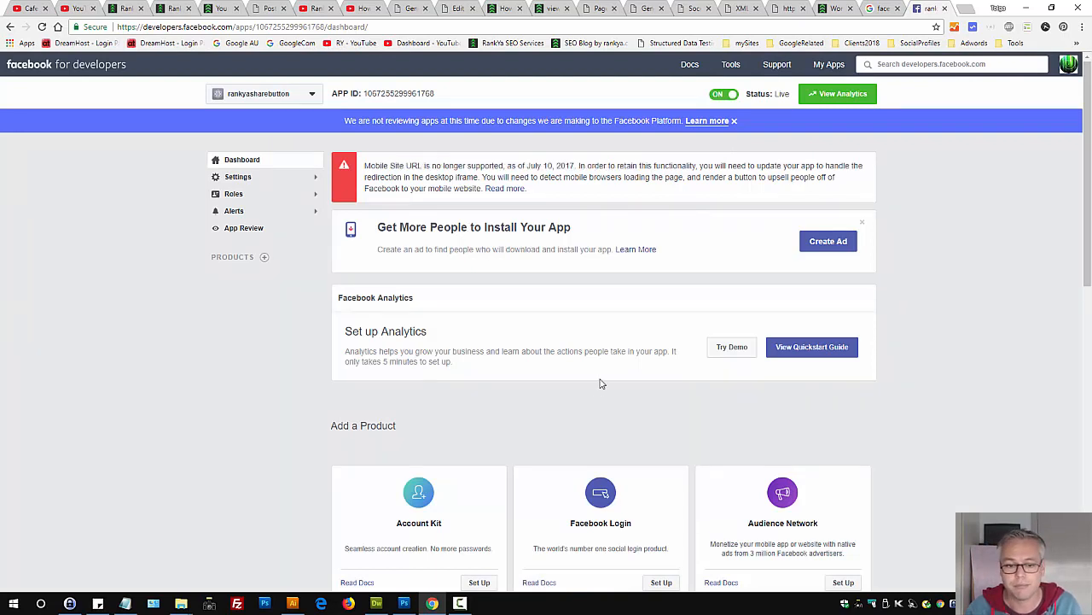
click(260, 176)
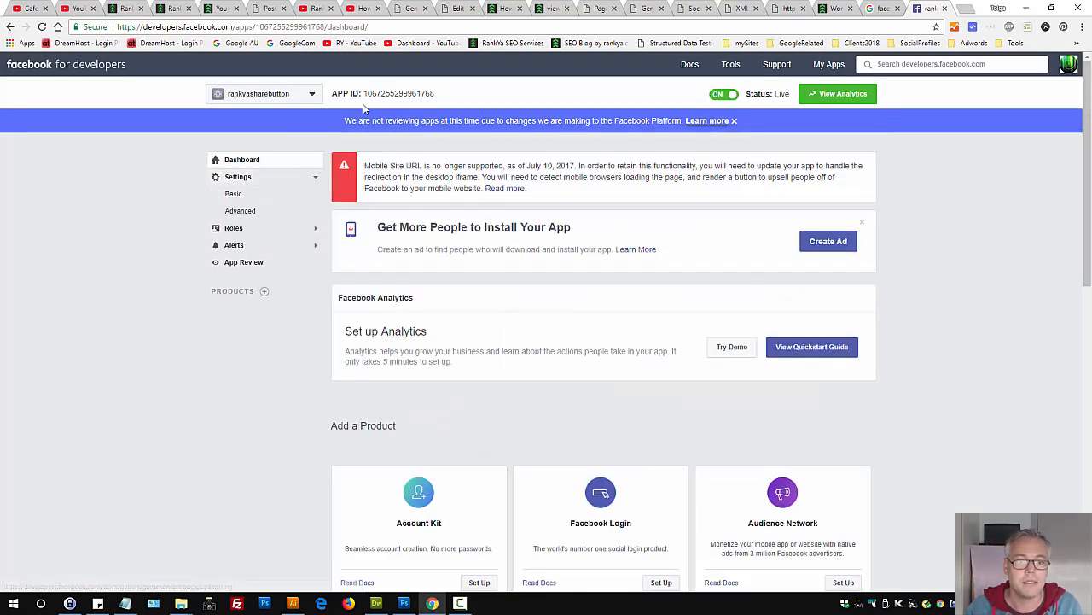
click(400, 95)
key(ctrl+c)
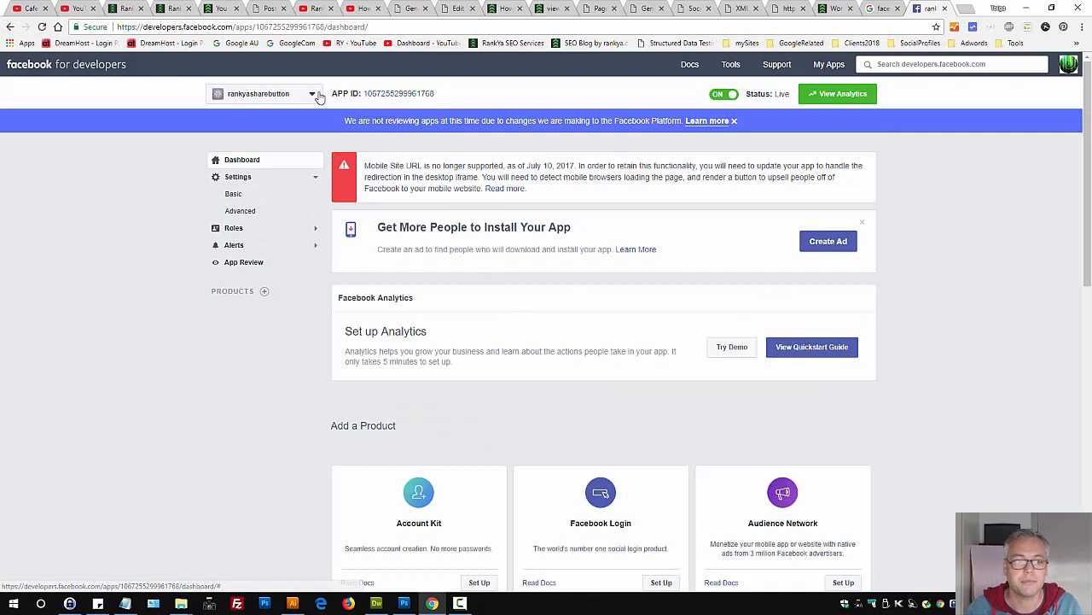
click(394, 95)
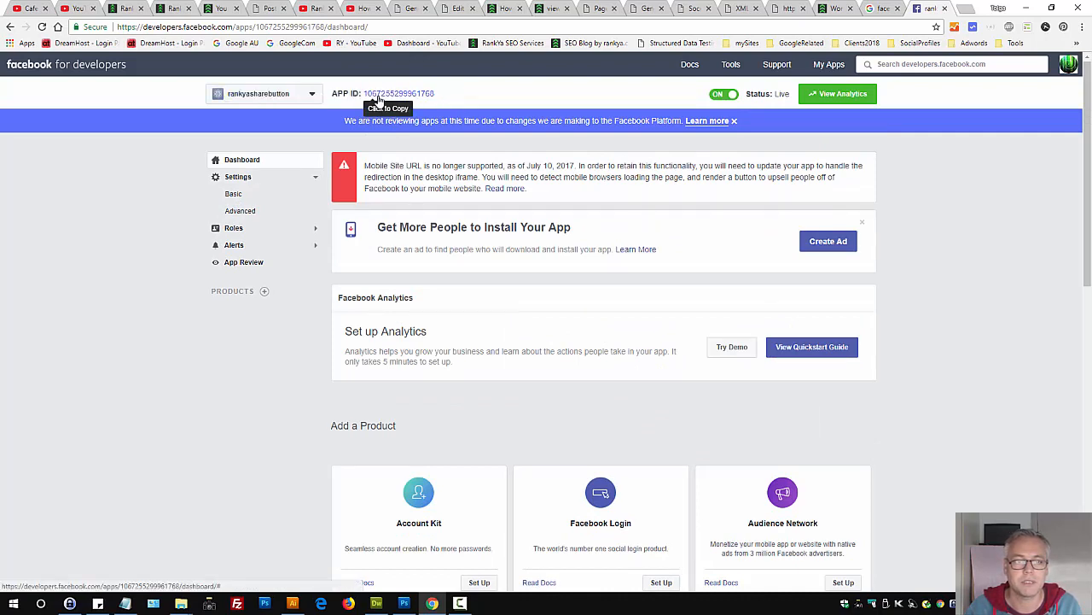
- Paste the copied Facebook App ID into Yoast SEO's Facebook social settings and save the changes
click(694, 9)
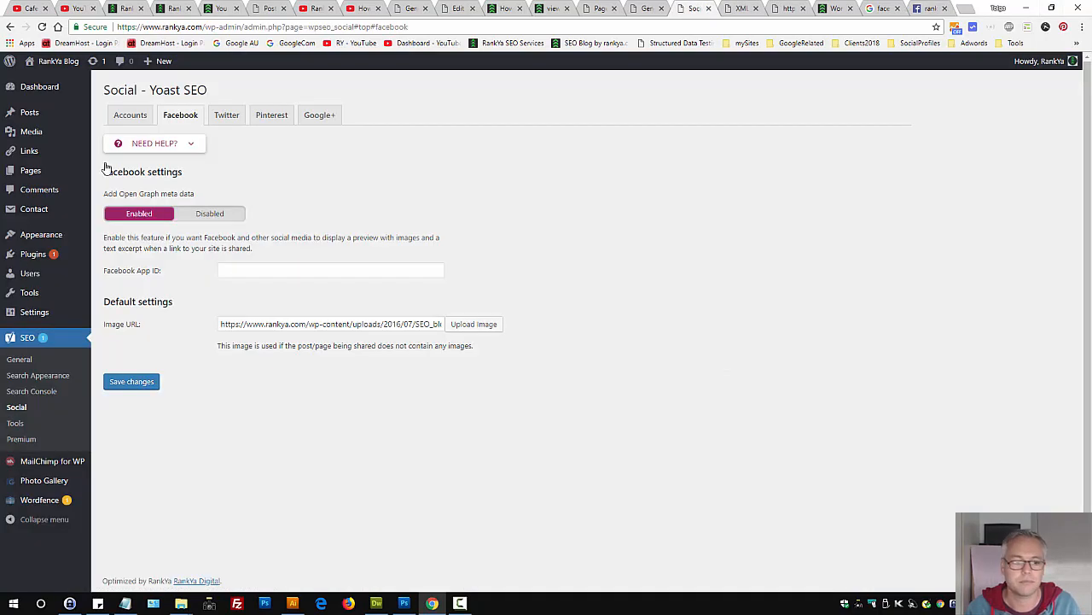
click(220, 271)
key(ctrl+v)
click(137, 383)
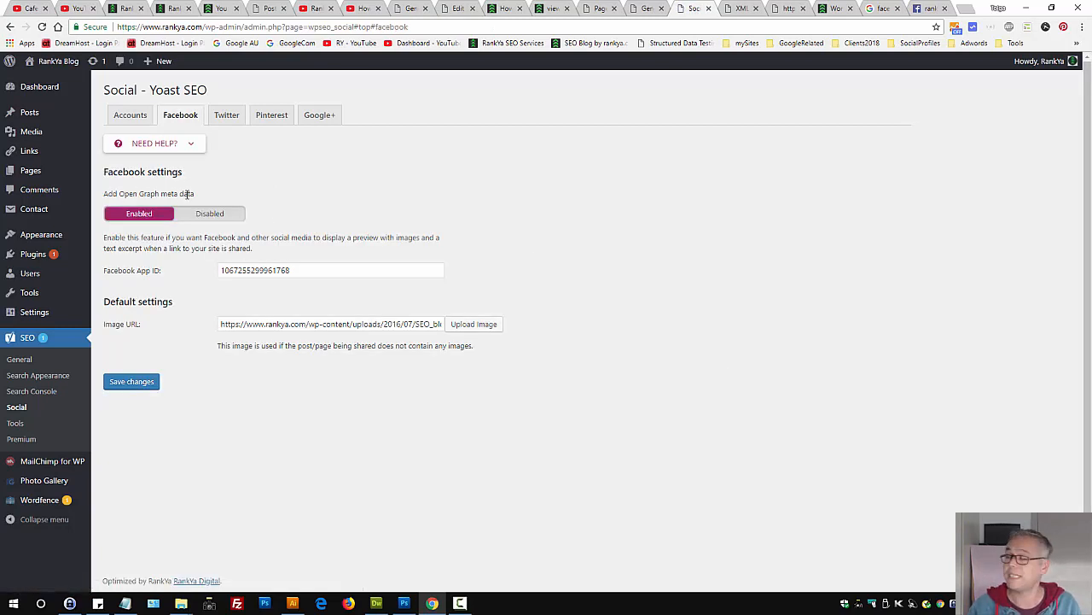
- Set the default Twitter card type to Summary in Yoast SEO's Twitter settings
click(223, 114)
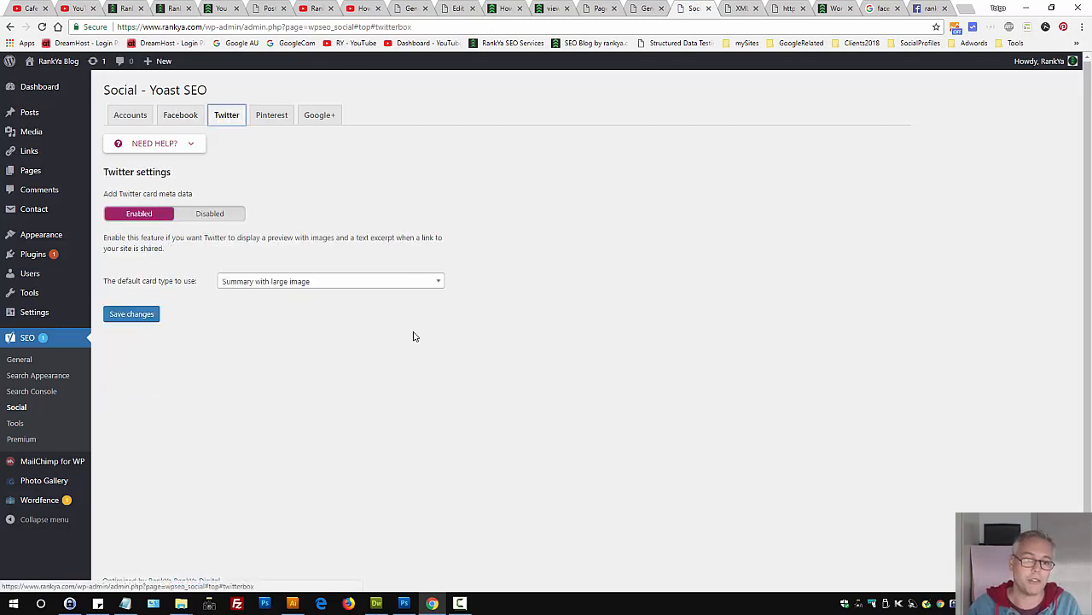
click(284, 283)
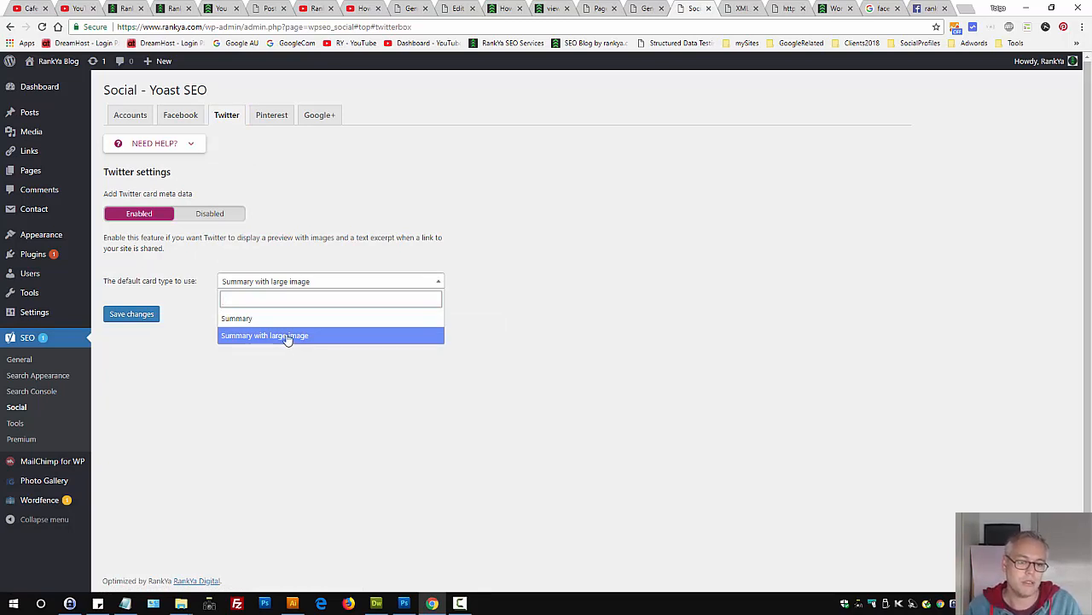
click(275, 319)
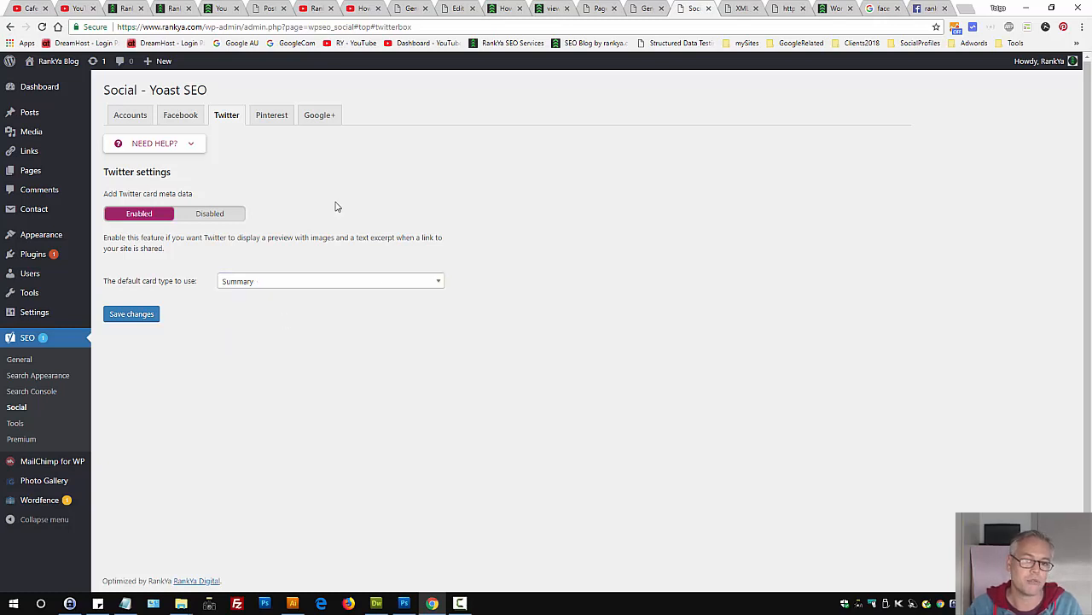
- Open the post "How to Remove Your Name From Google Plus" for editing and examine its Yoast SEO snippet and featured image
middle_click(26, 113)
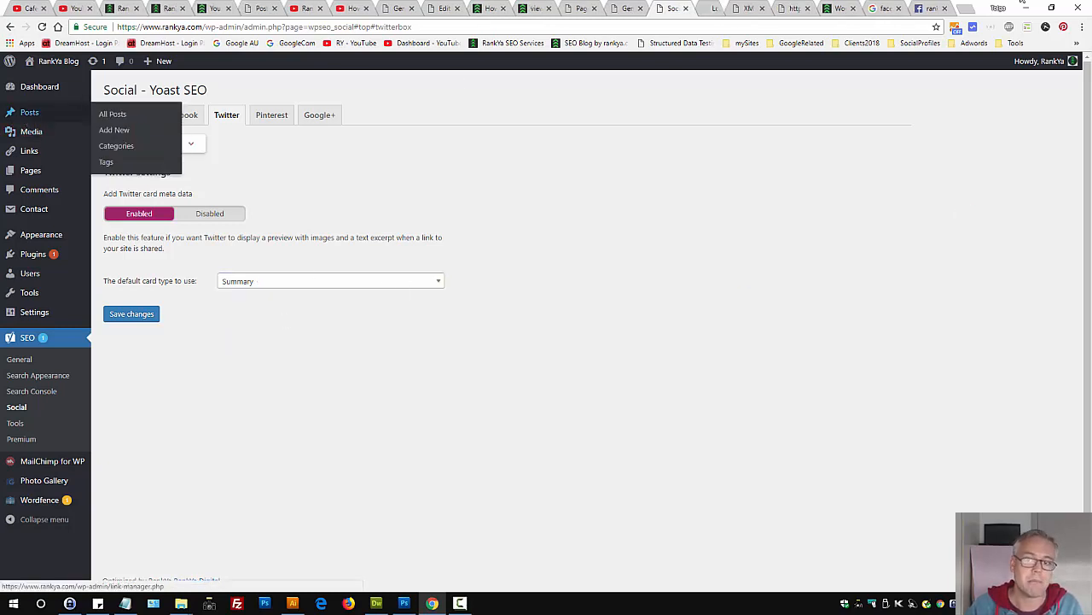
click(707, 9)
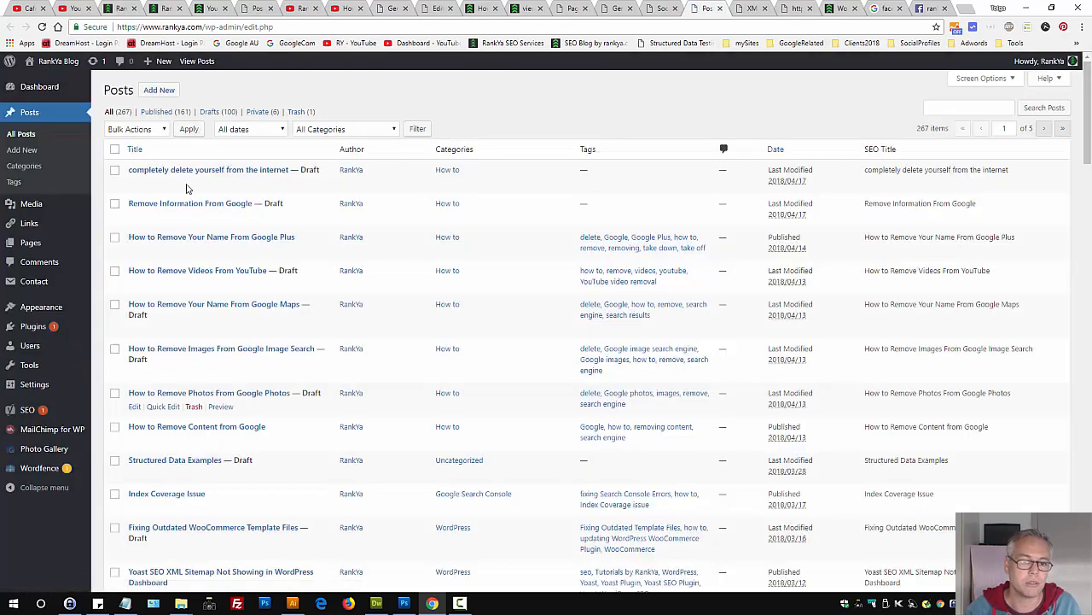
click(135, 251)
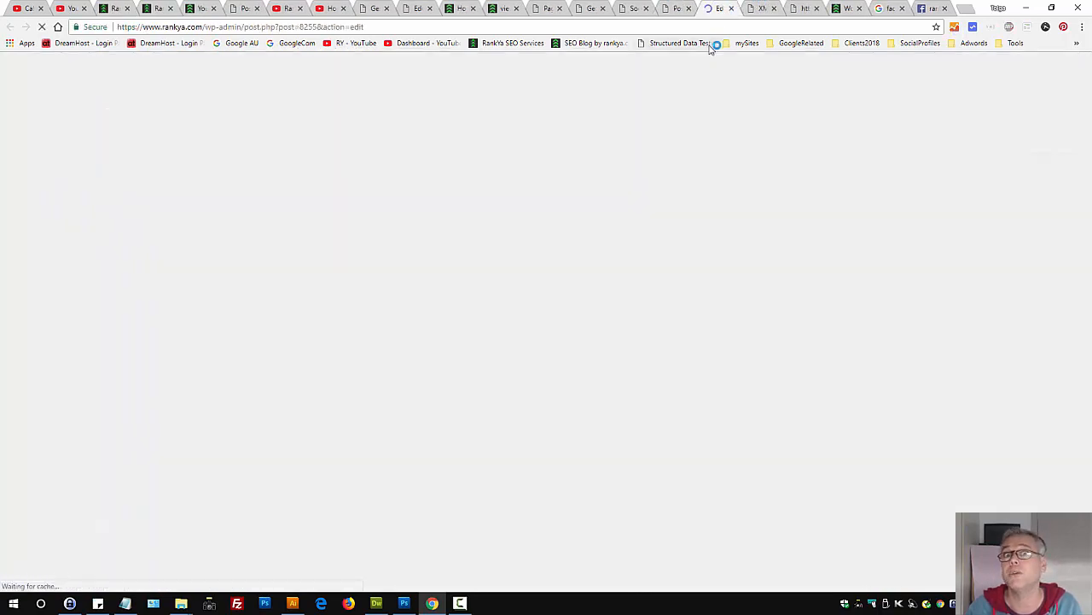
scroll(947, 443, down, 6)
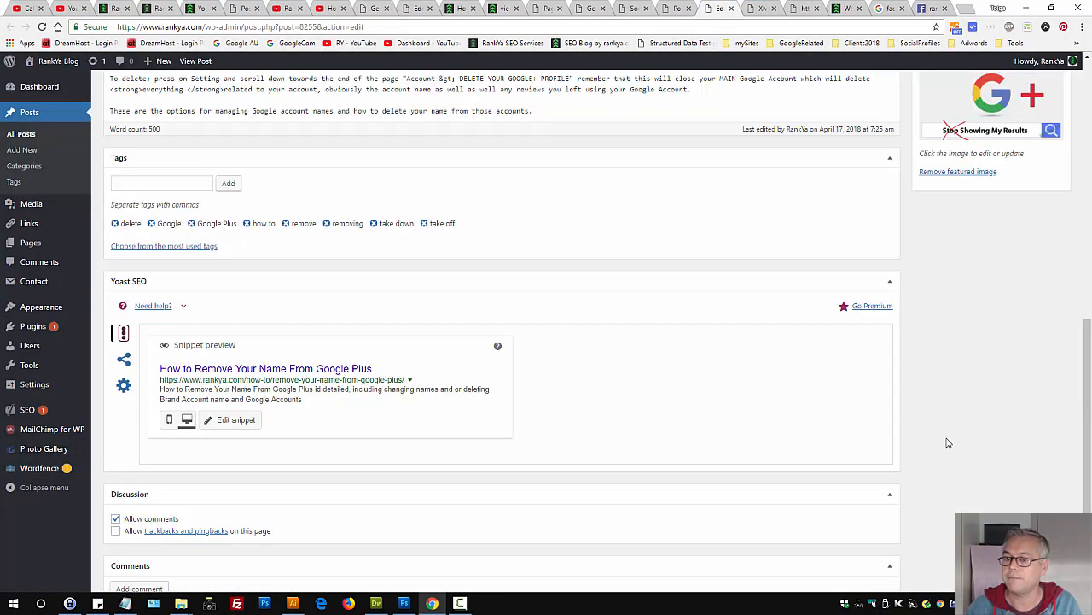
scroll(948, 443, up, 3)
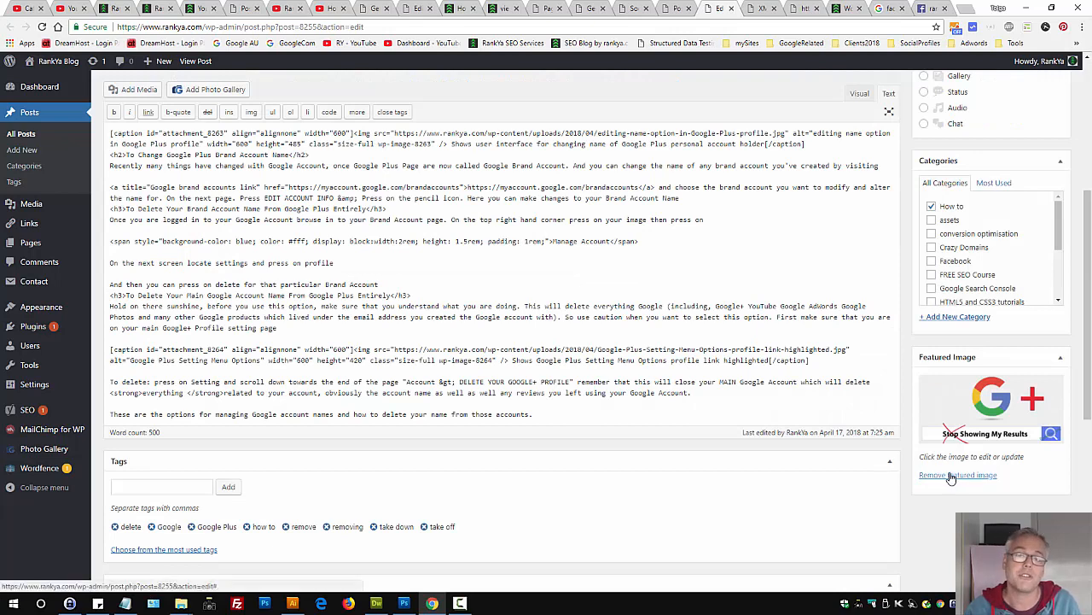
scroll(725, 291, up, 3)
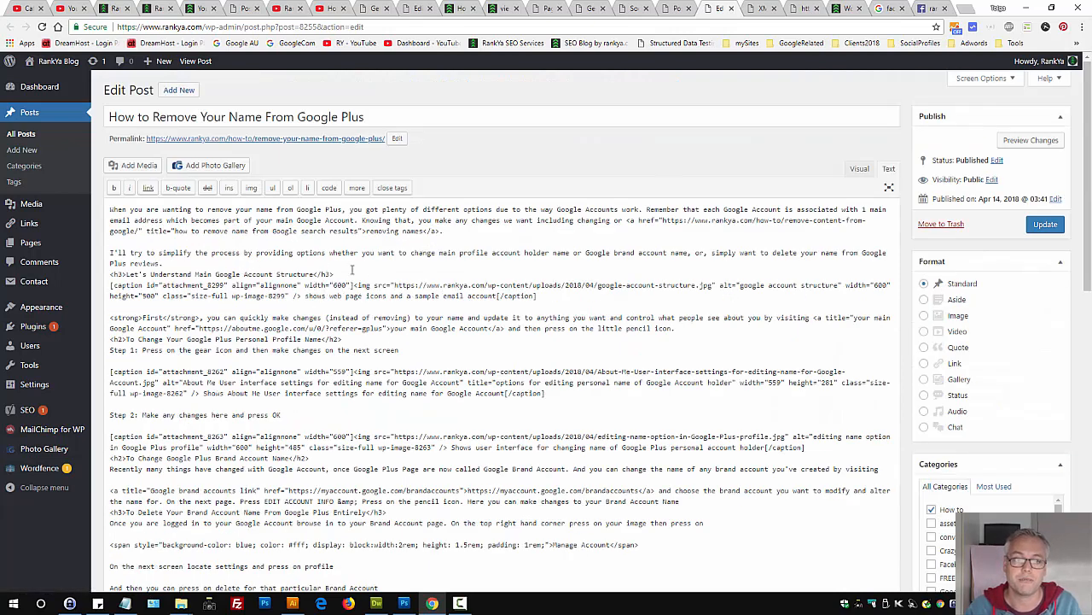
- Return to Yoast SEO's Social settings and review the Pinterest confirmation and the Google+ publisher page URL
click(670, 9)
click(629, 10)
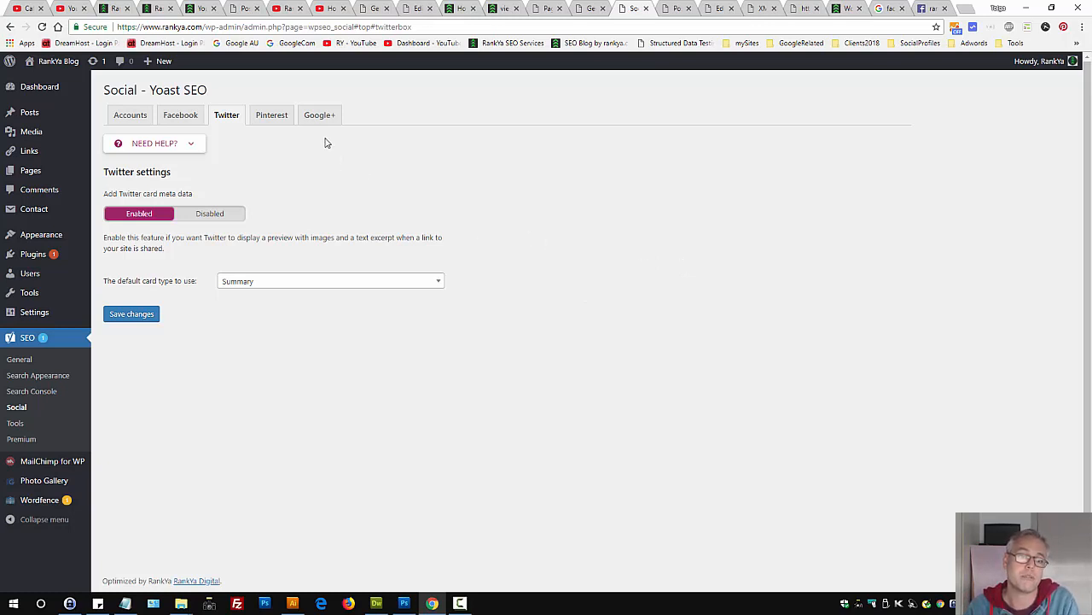
click(265, 118)
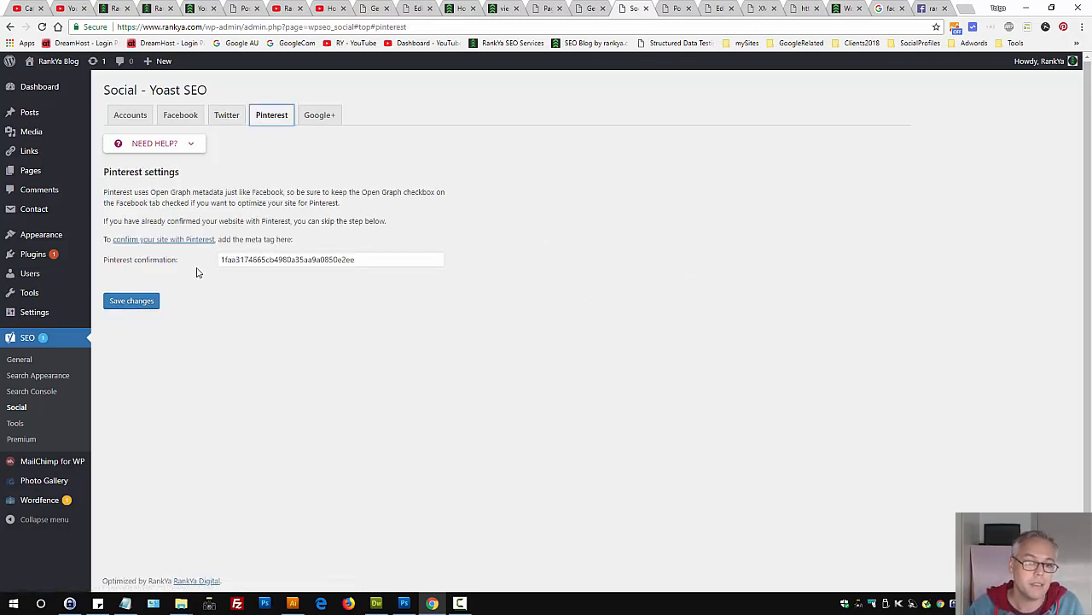
click(324, 115)
drag(344, 222, 182, 220)
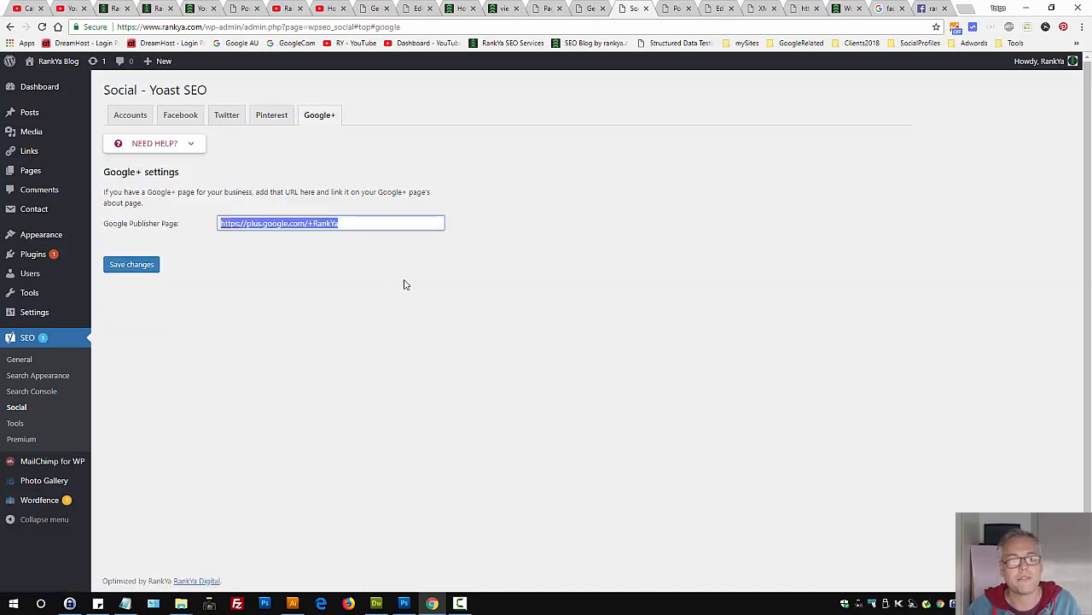
click(404, 283)
triple_click(348, 222)
click(332, 287)
triple_click(299, 223)
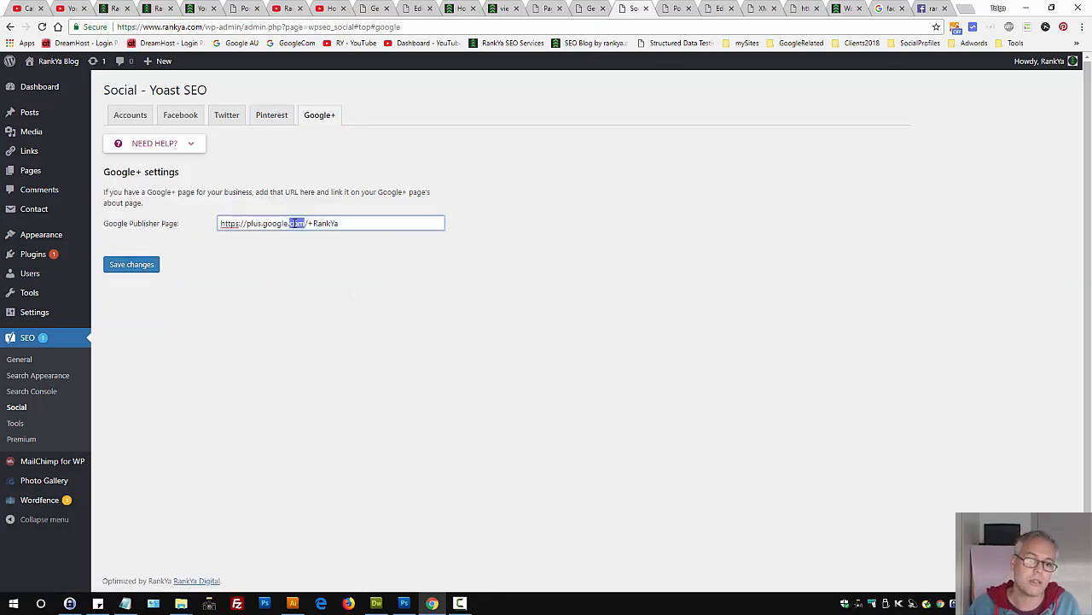
click(354, 328)
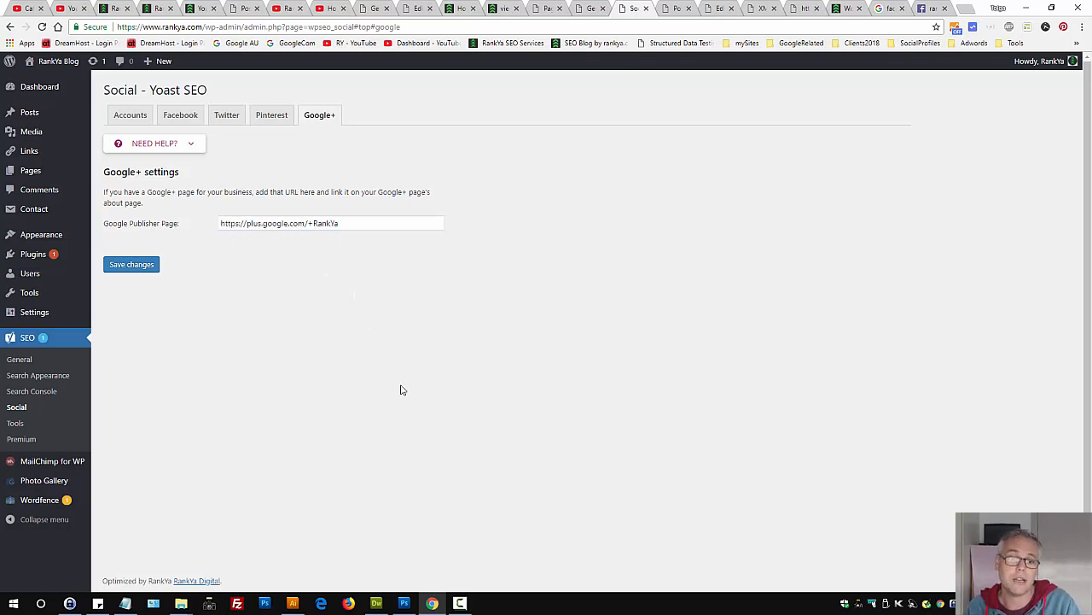
- Open Yoast SEO's Import and Export, File editor and Bulk editor tools in separate browser tabs, and close the posts list and post editor tabs
click(18, 423)
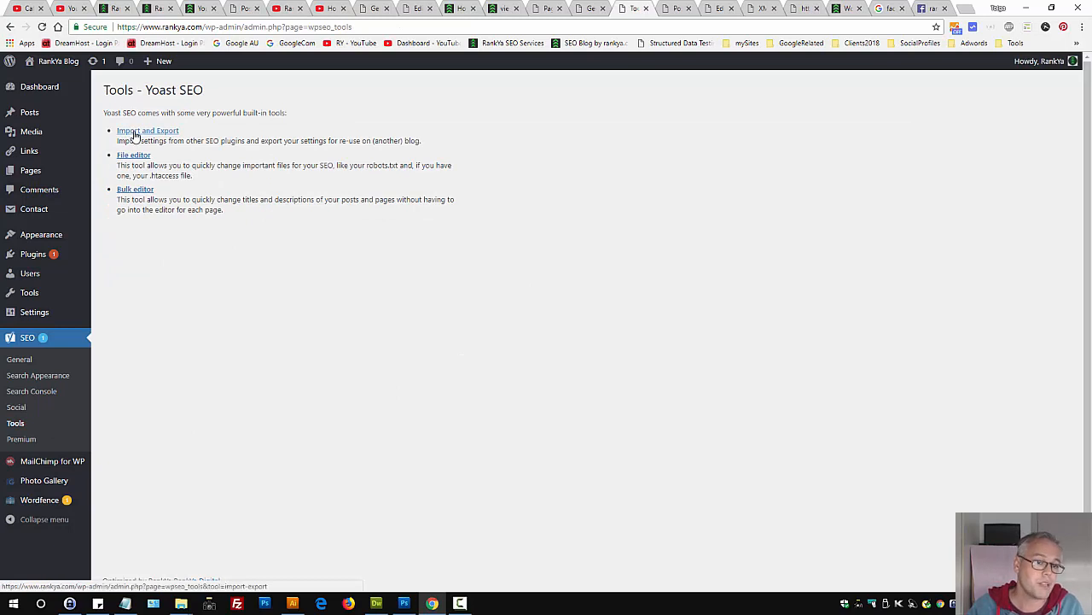
click(137, 131)
ctrl+click(136, 157)
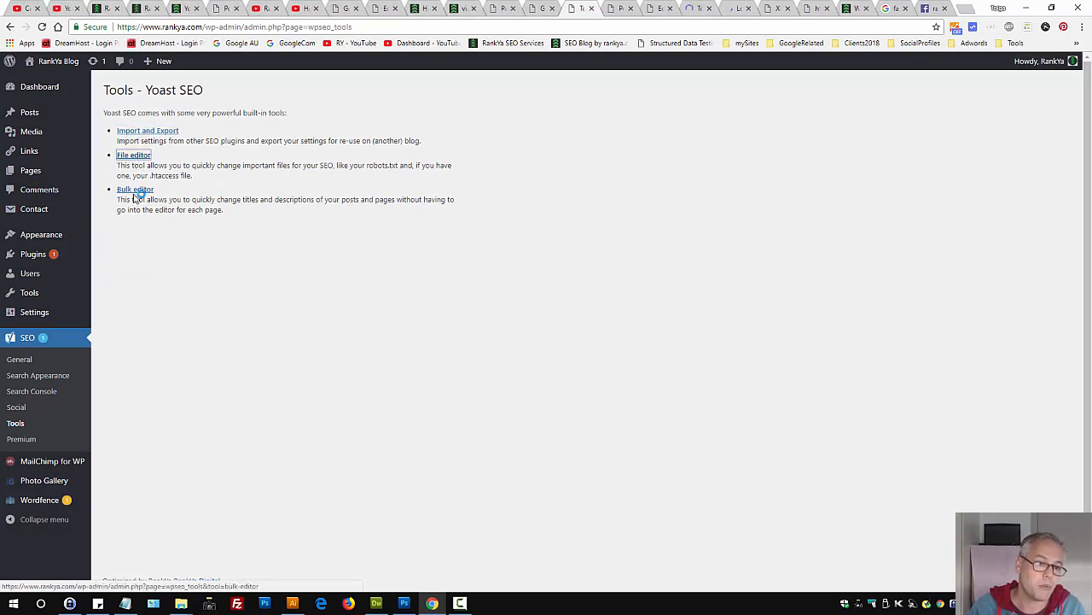
ctrl+click(134, 189)
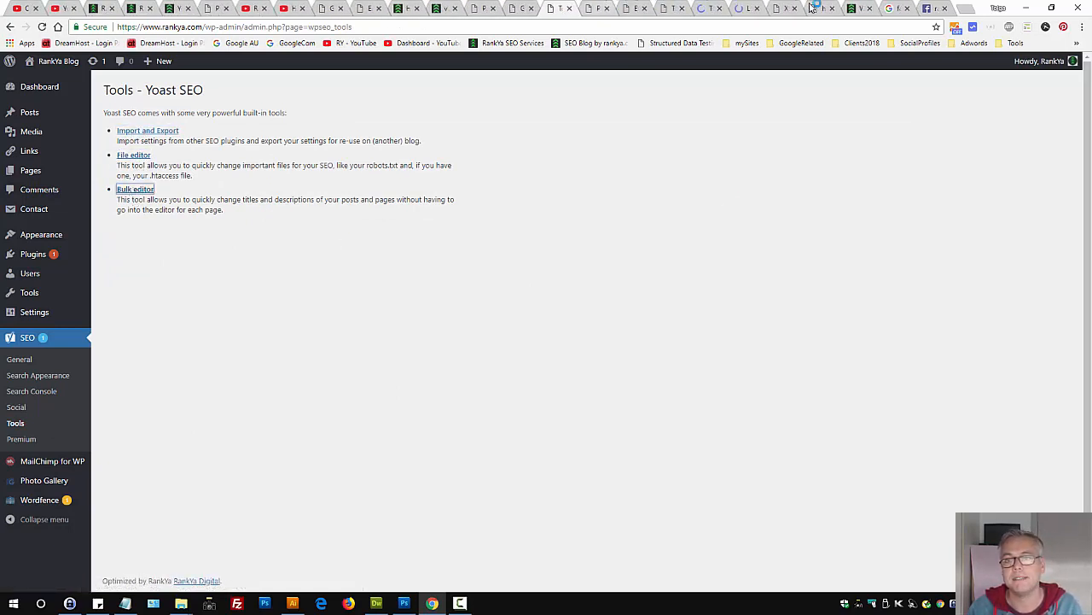
click(595, 9)
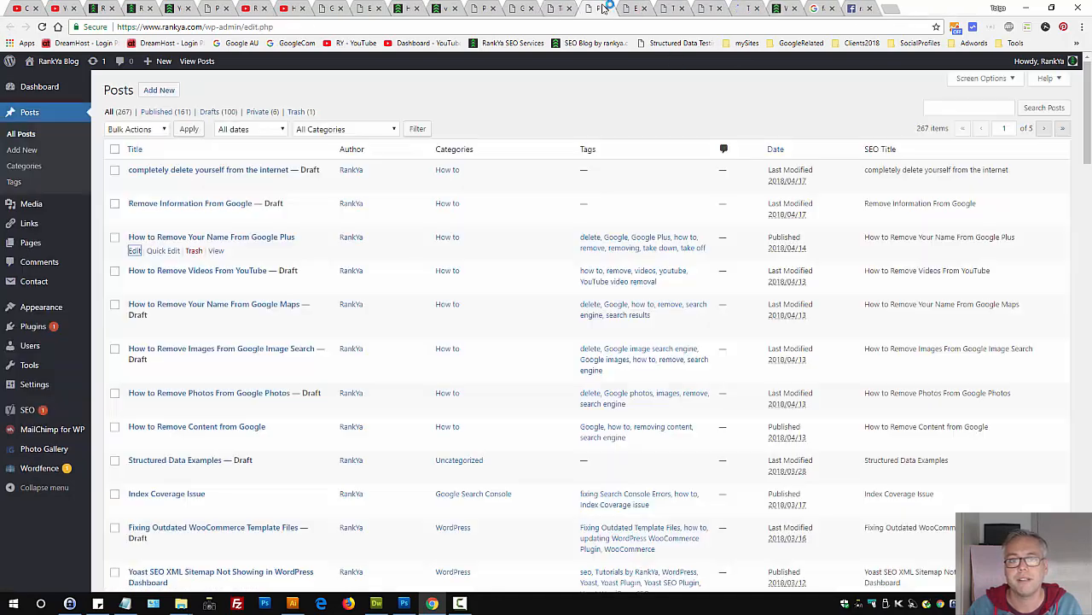
click(612, 10)
click(612, 10)
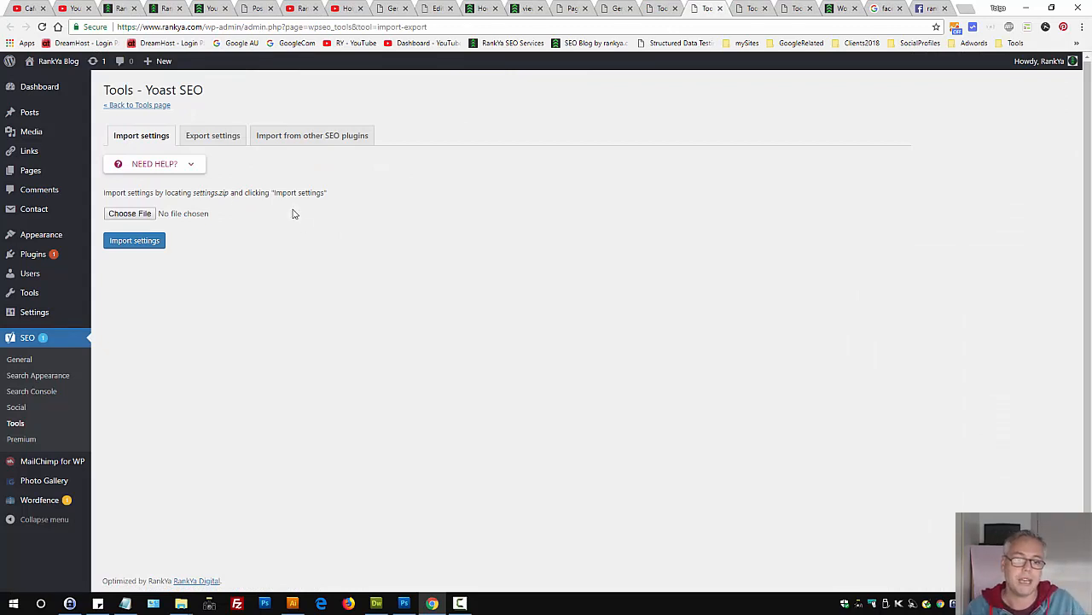
- Export the Yoast SEO settings as a zip file and review the options for importing settings and data from other SEO plugins
click(214, 135)
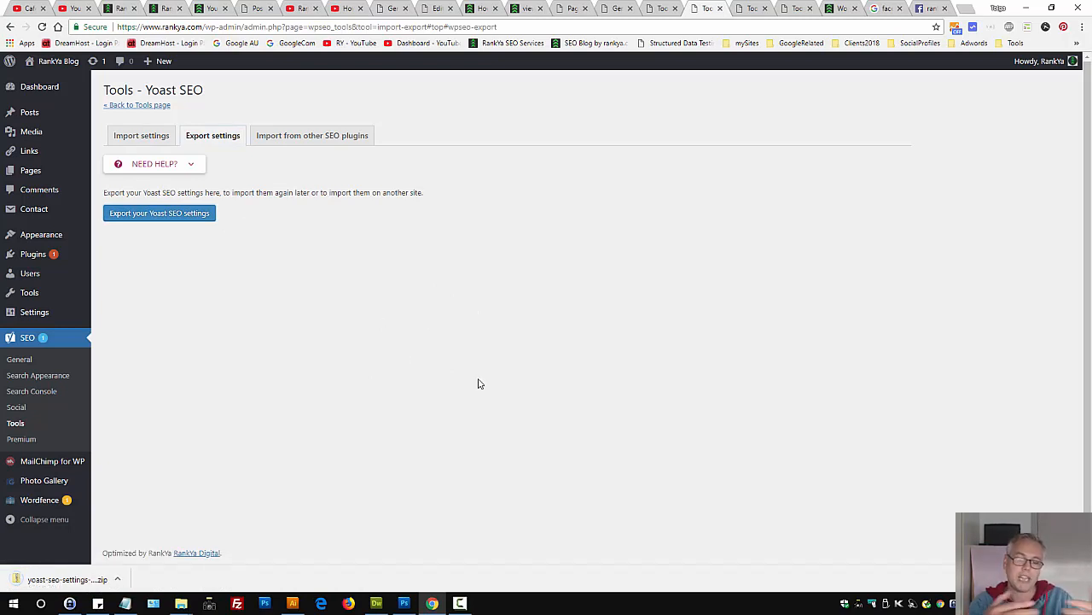
click(124, 135)
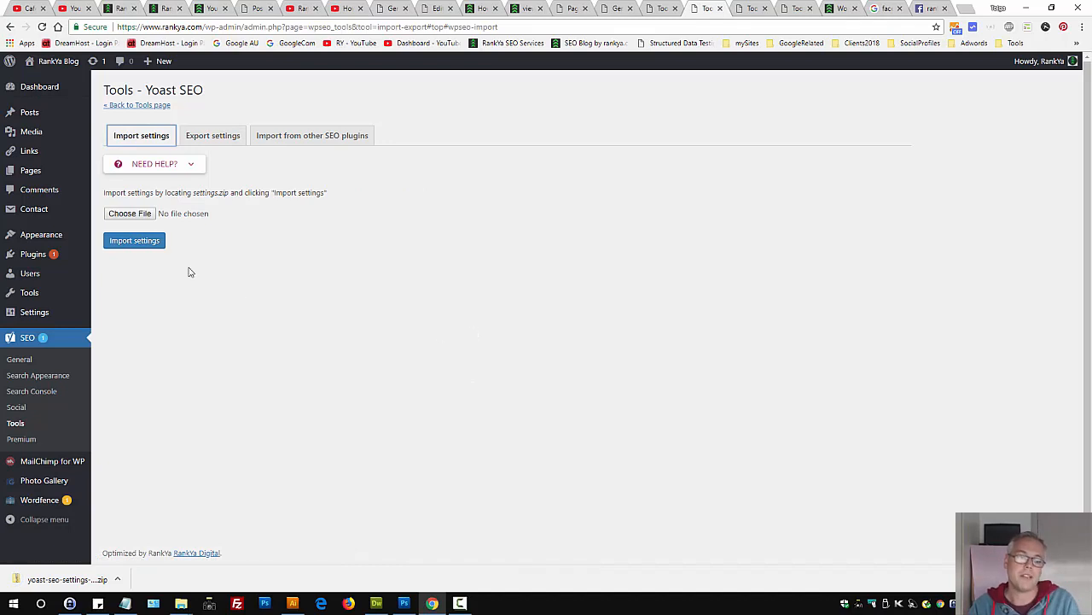
click(120, 214)
click(888, 565)
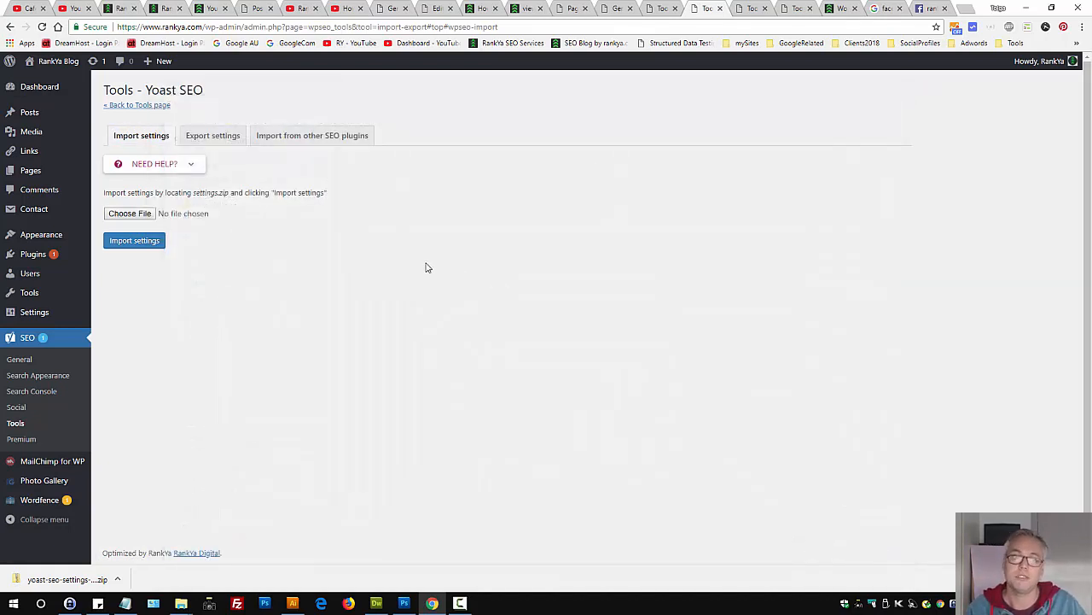
click(278, 138)
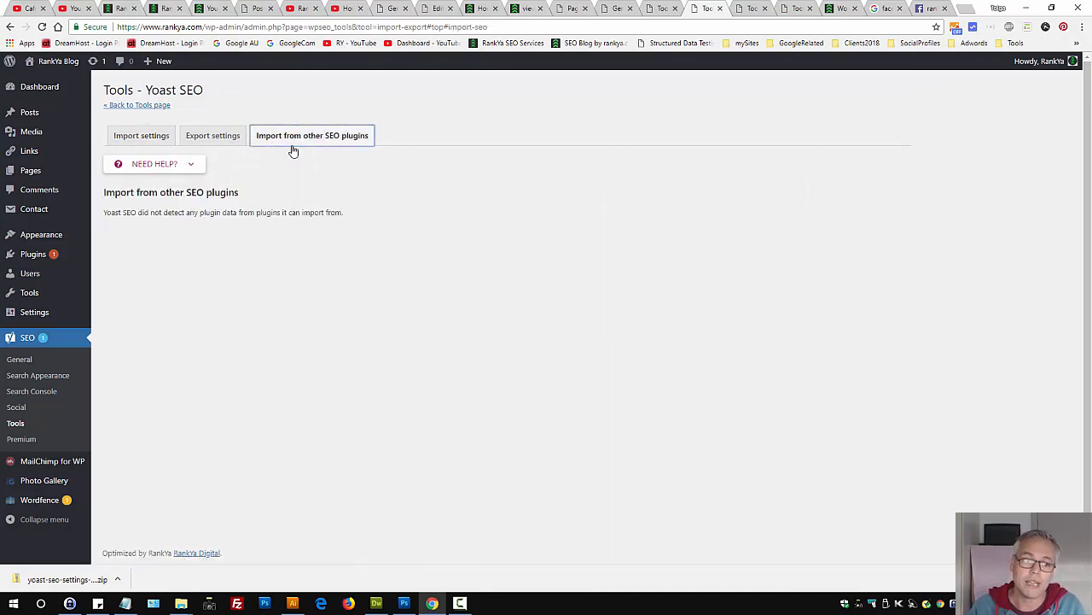
- Review the notice about importing data from other SEO plugins in Yoast SEO's import tool
drag(123, 215, 379, 247)
click(371, 260)
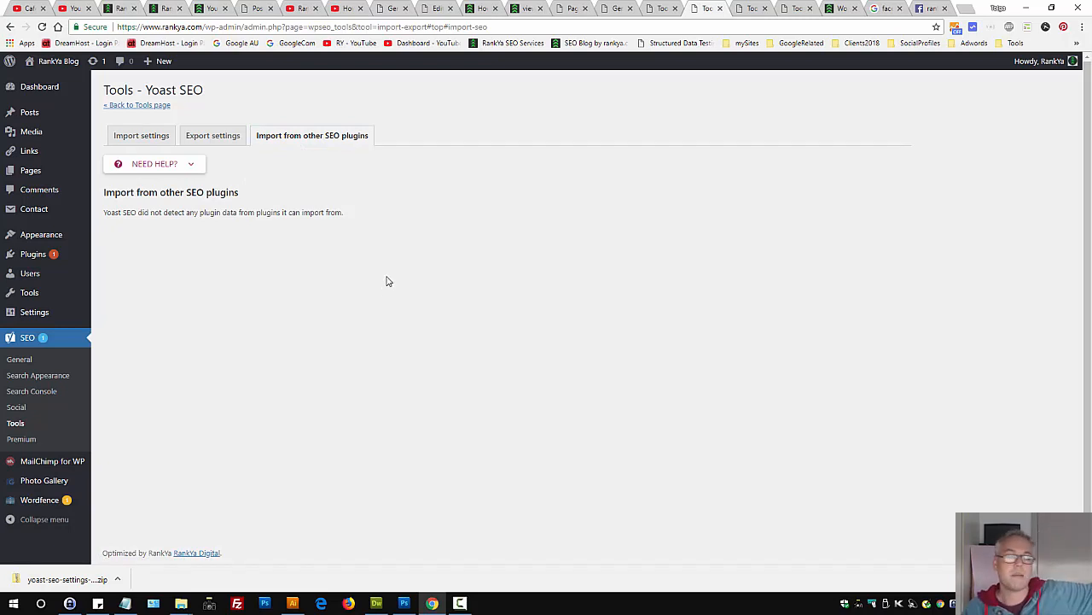
triple_click(193, 214)
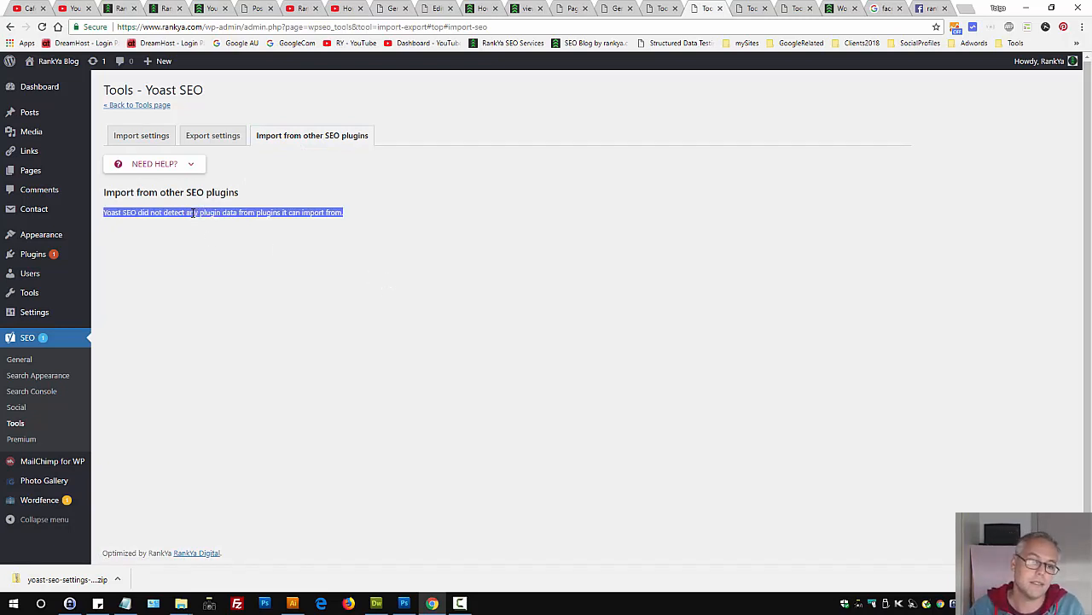
click(263, 244)
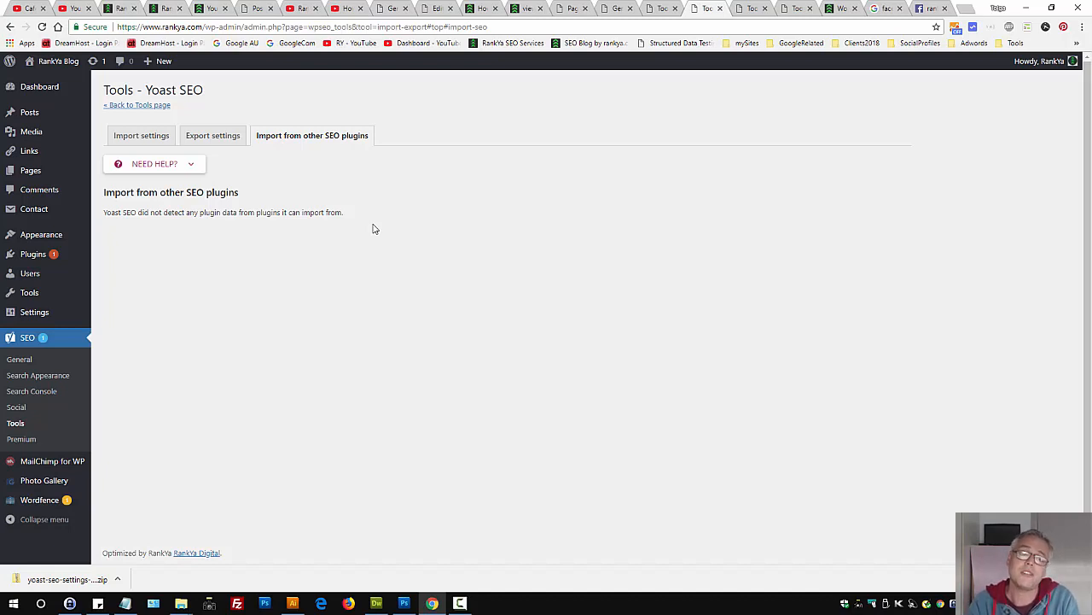
- Bring up Yoast SEO's File editor and examine the editable contents of robots.txt and the .htaccess file
click(751, 8)
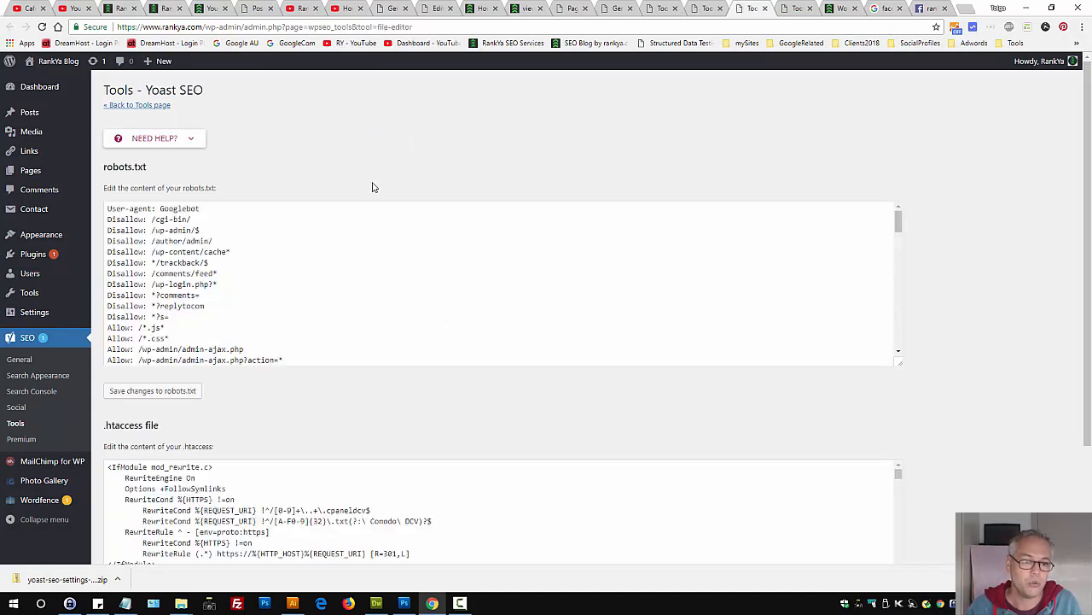
drag(108, 160, 152, 168)
click(214, 175)
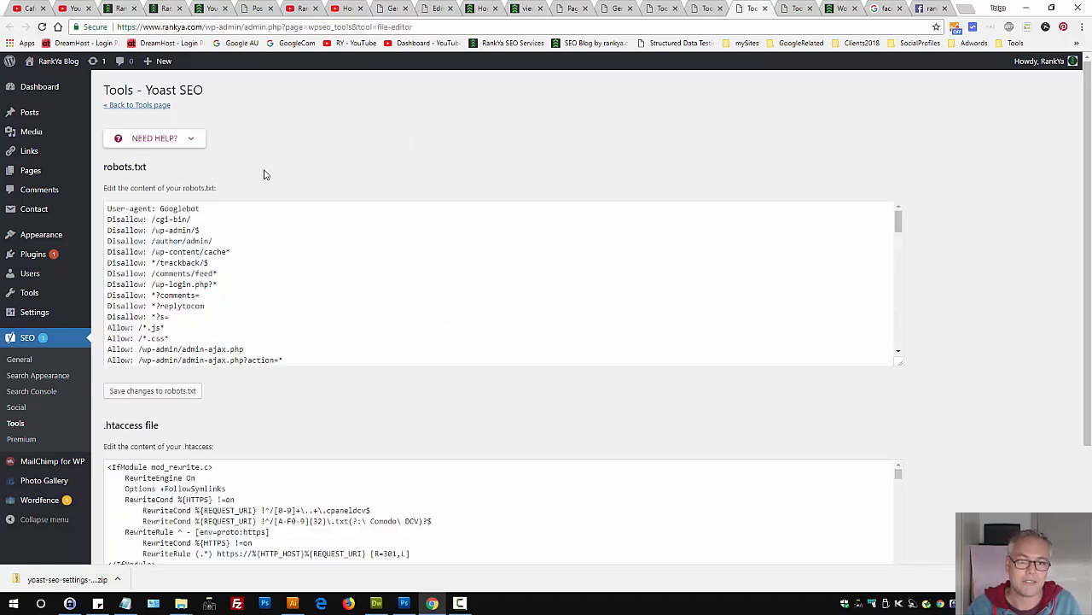
click(276, 294)
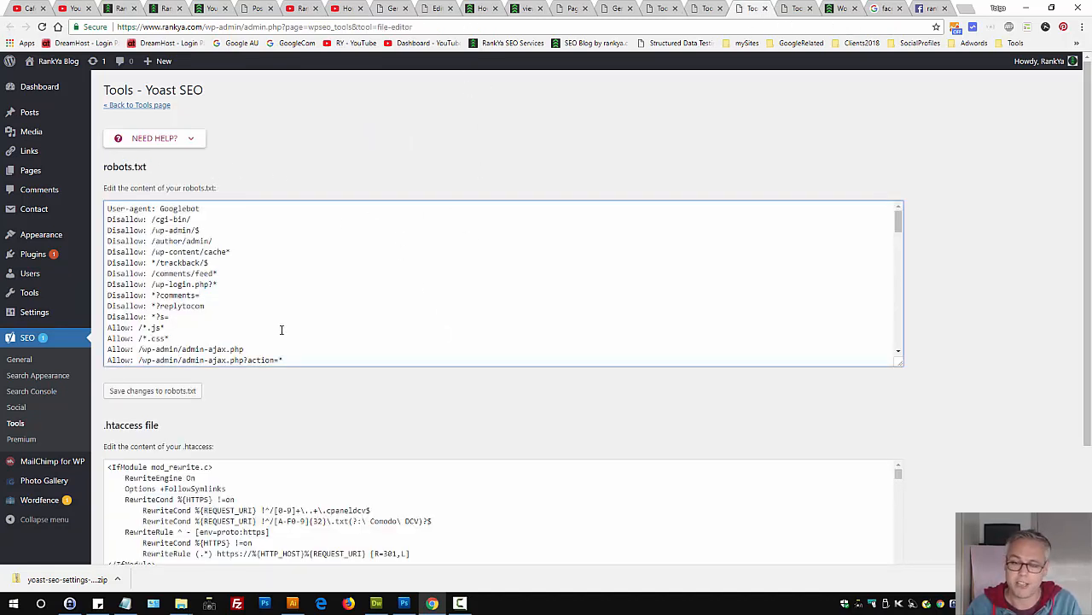
scroll(427, 414, down, 2)
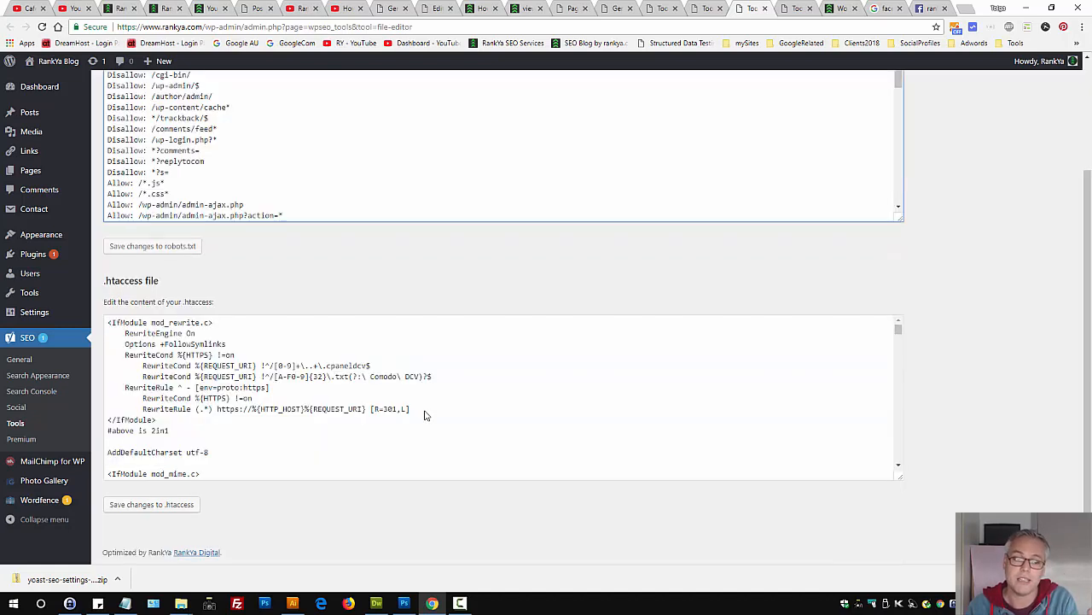
triple_click(147, 279)
click(213, 289)
click(253, 414)
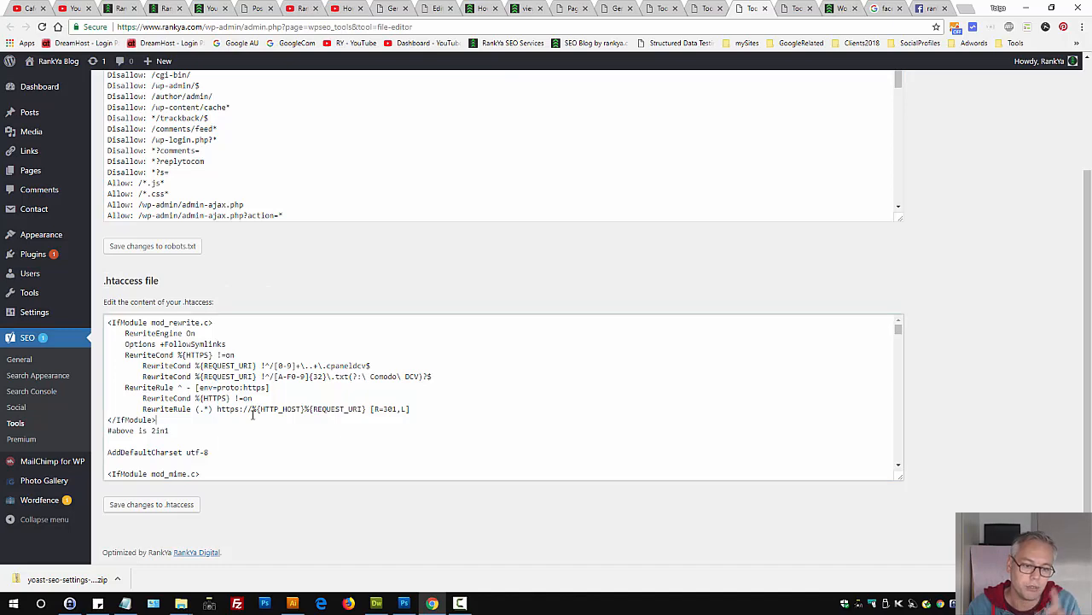
- Switch to Dreamweaver, open the local rankyacom site's .htaccess file and find its April 2018 FilesMatch rules
click(376, 603)
scroll(918, 401, down, 5)
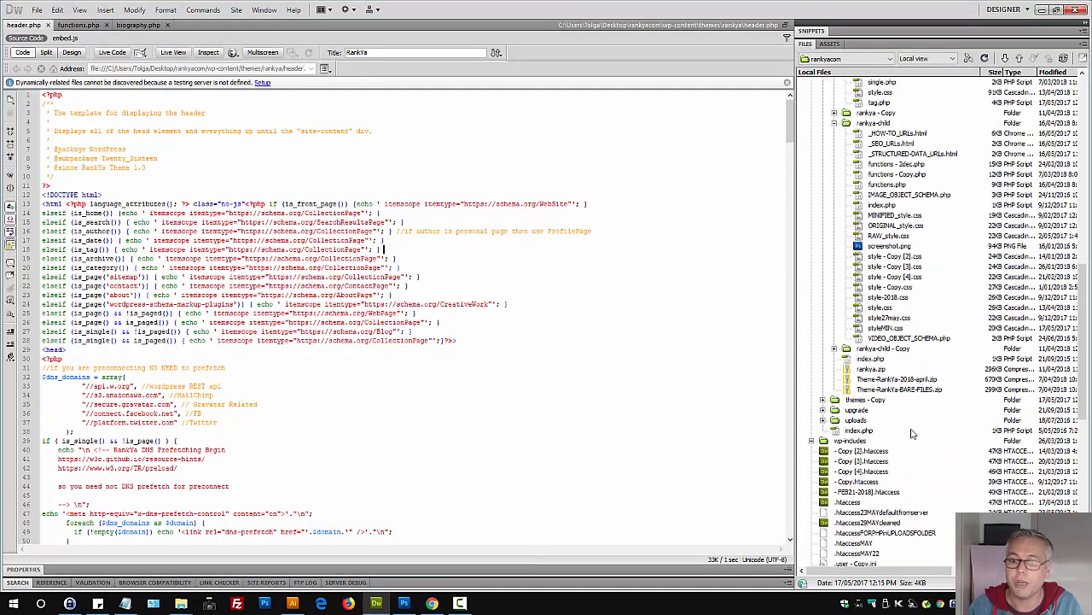
double_click(849, 502)
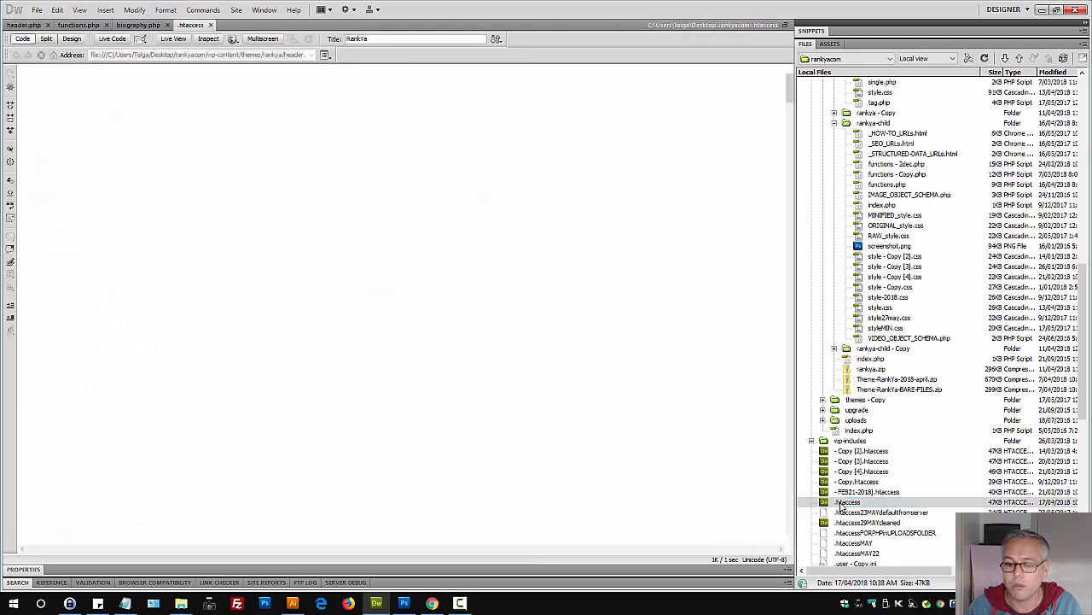
click(539, 330)
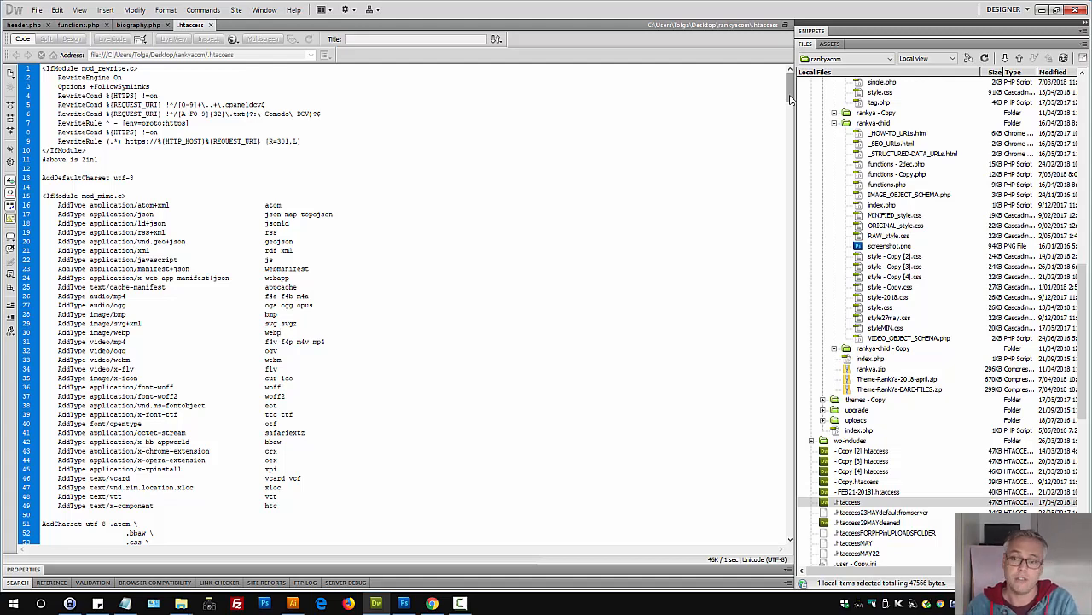
drag(790, 100, 792, 266)
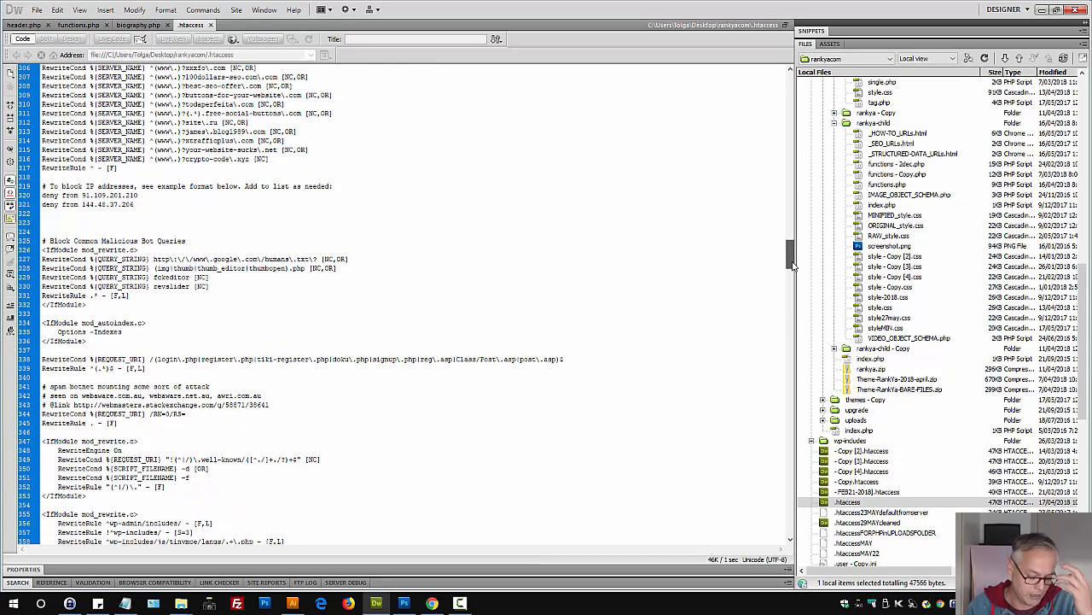
drag(792, 266, 793, 275)
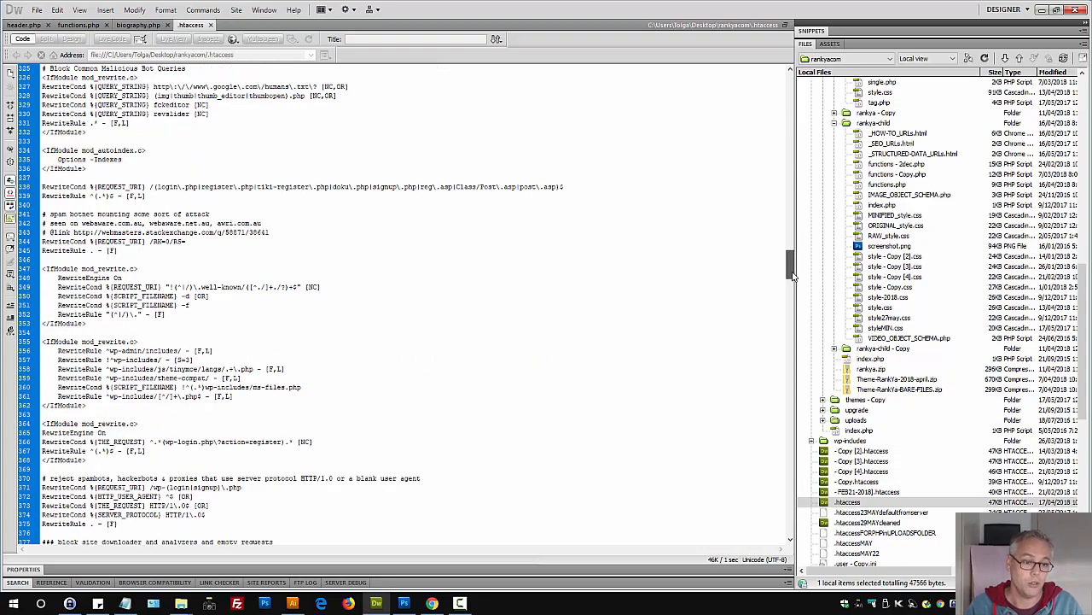
drag(795, 285, 795, 307)
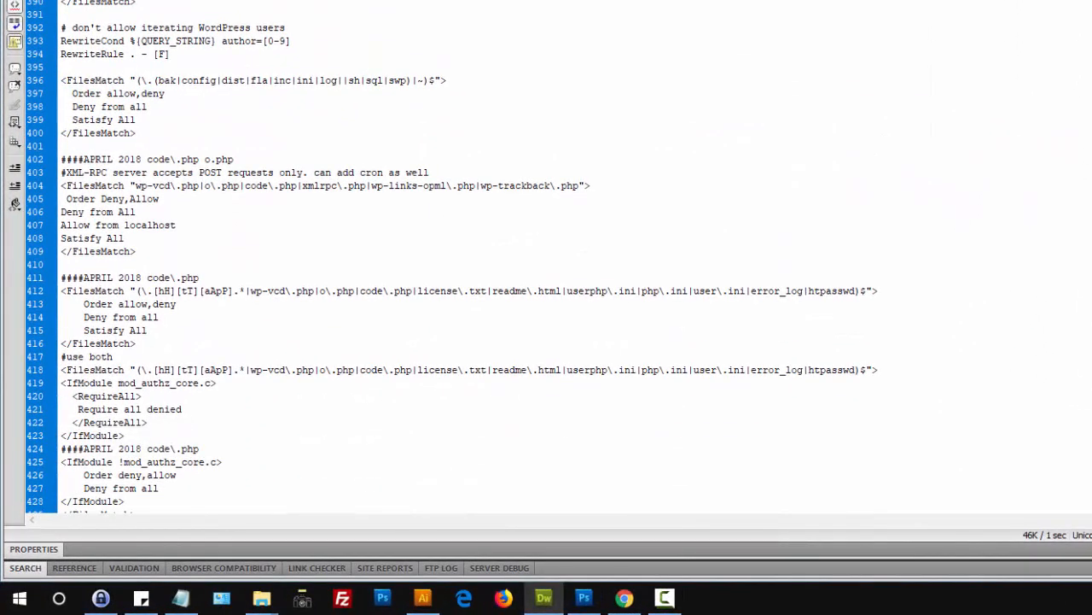
- Examine the XML-RPC FilesMatch block on lines 403 to 409 of .htaccess and the access rules that follow it
scroll(546, 256, up, 2)
scroll(402, 229, down, 3)
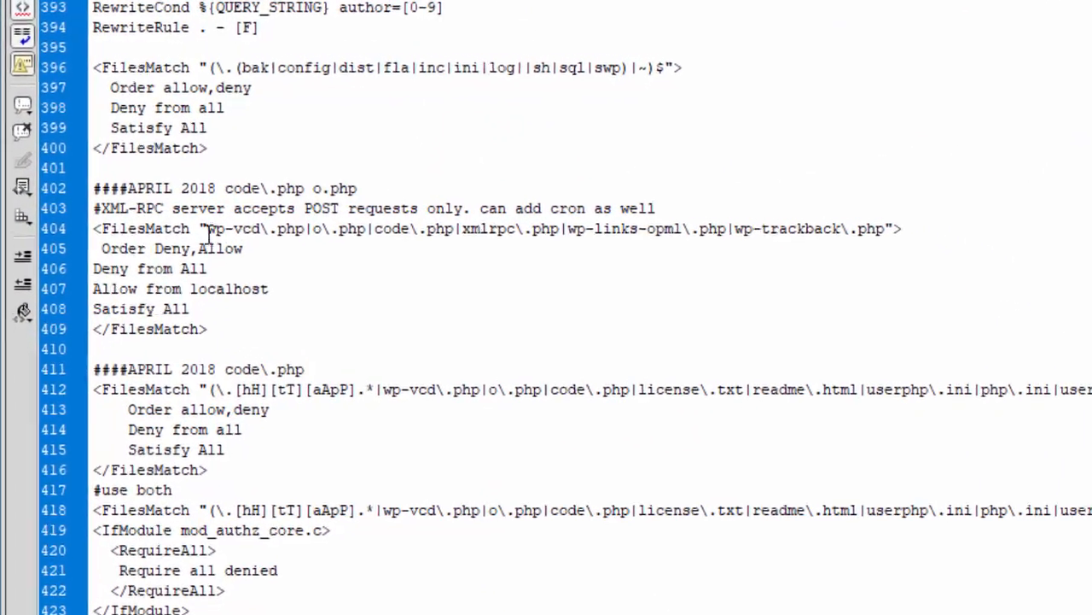
drag(208, 230, 899, 229)
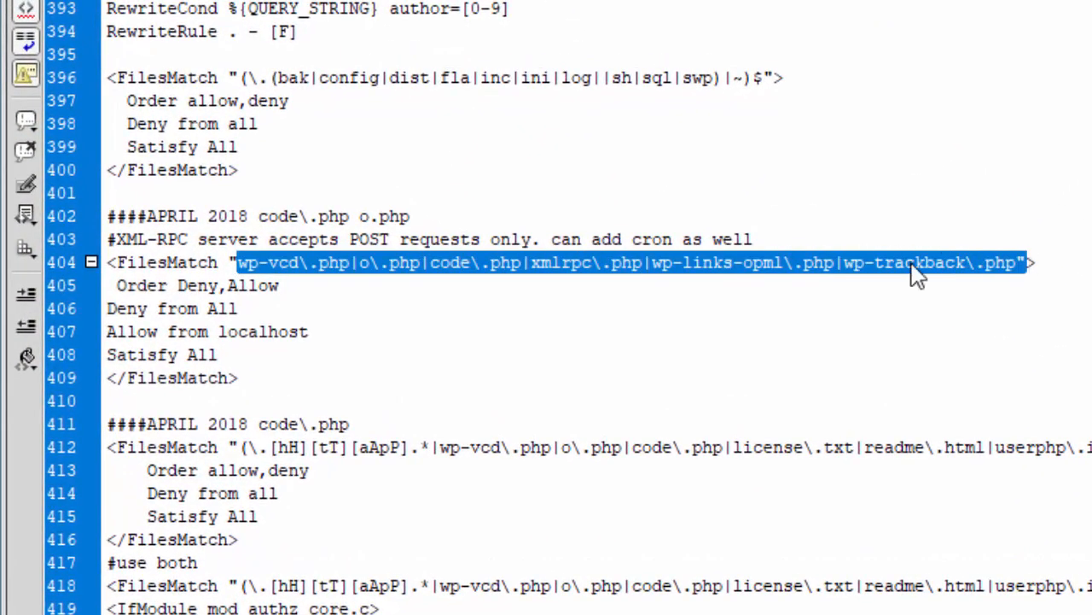
click(620, 256)
drag(242, 377, 69, 239)
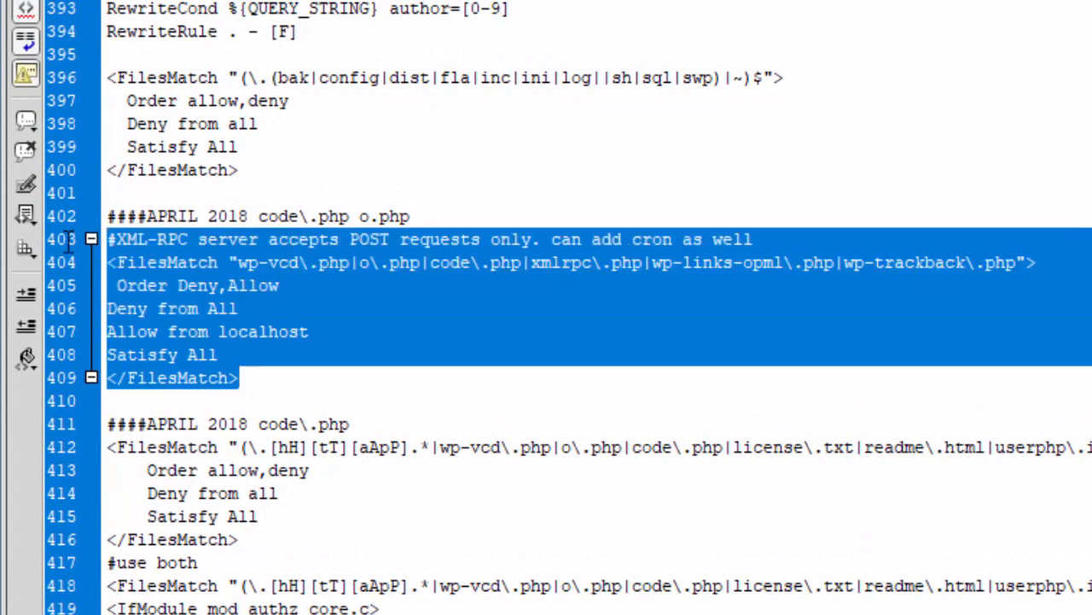
click(521, 292)
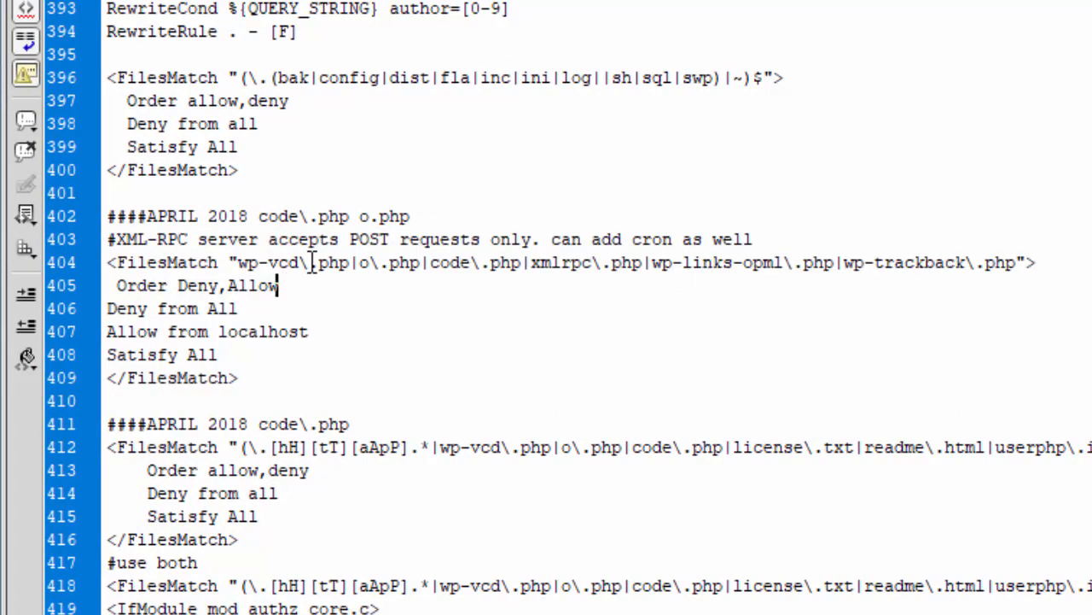
drag(324, 265, 384, 267)
click(462, 277)
drag(235, 262, 493, 266)
click(447, 276)
triple_click(390, 261)
right_click(412, 273)
click(251, 333)
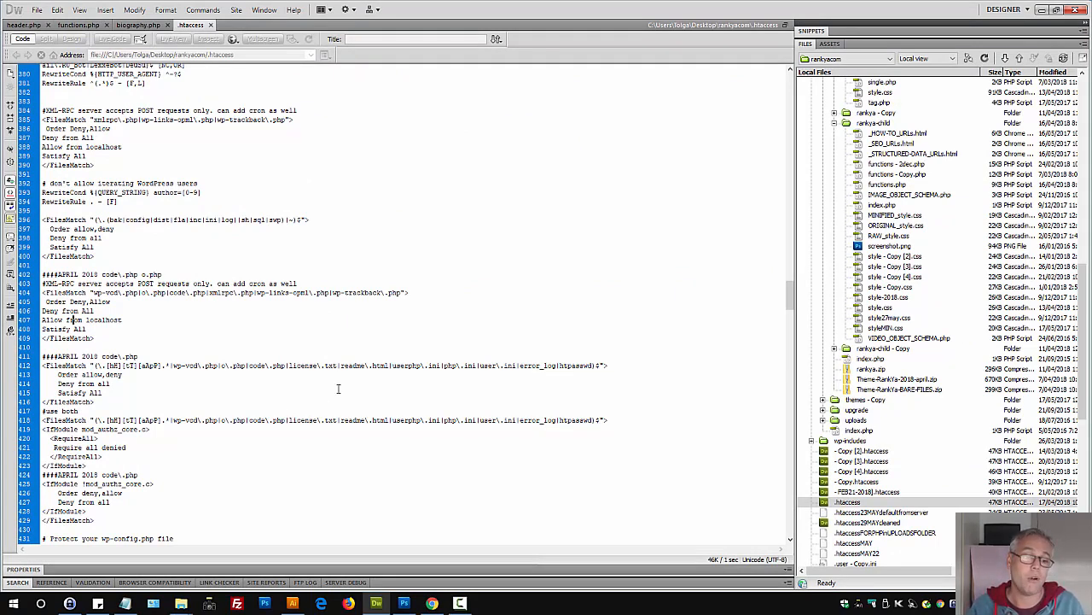
scroll(338, 389, down, 3)
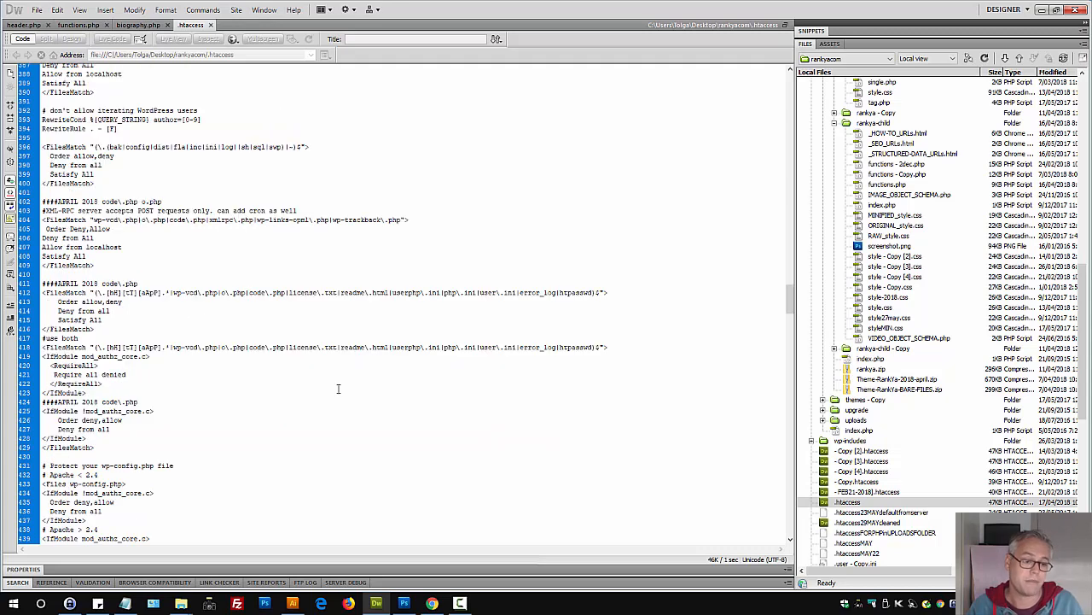
- Copy the whole .htaccess content from Yoast SEO's File editor in Chrome into Notepad, replacing the text there, and return to the editor
click(431, 603)
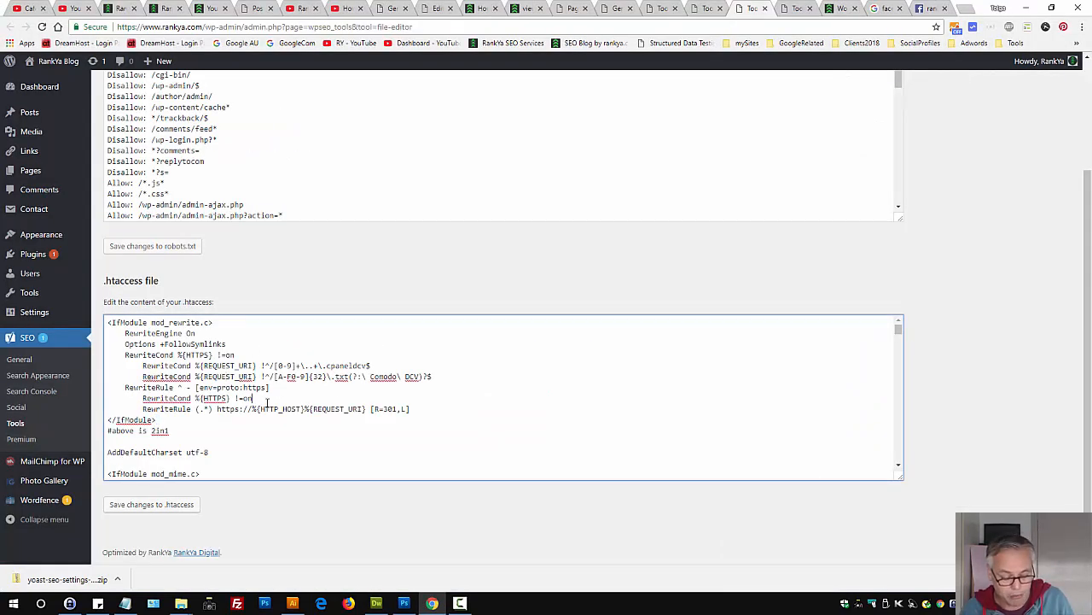
key(ctrl+a)
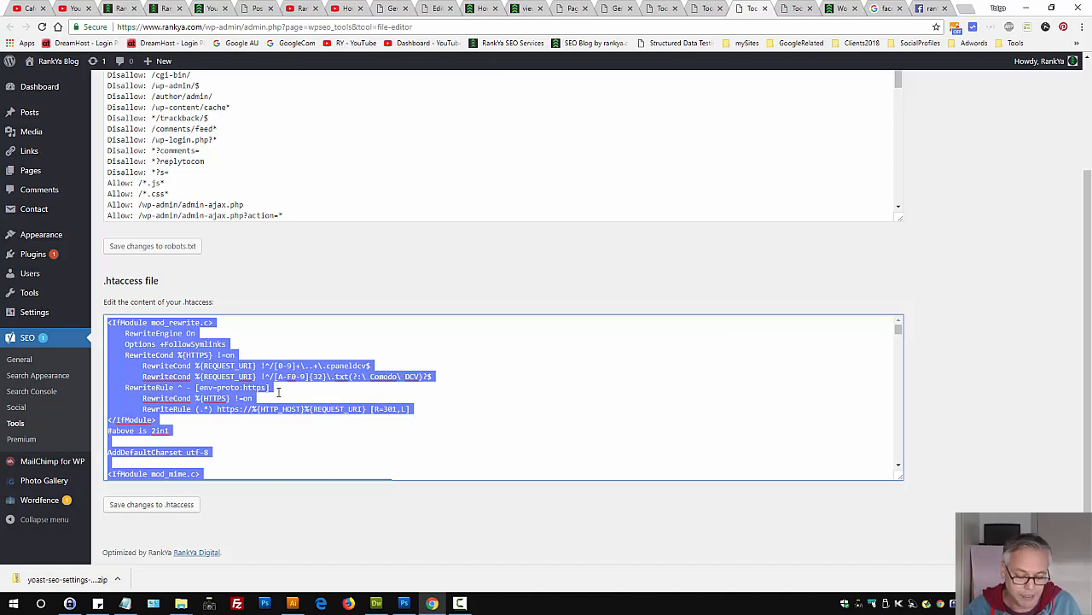
click(125, 603)
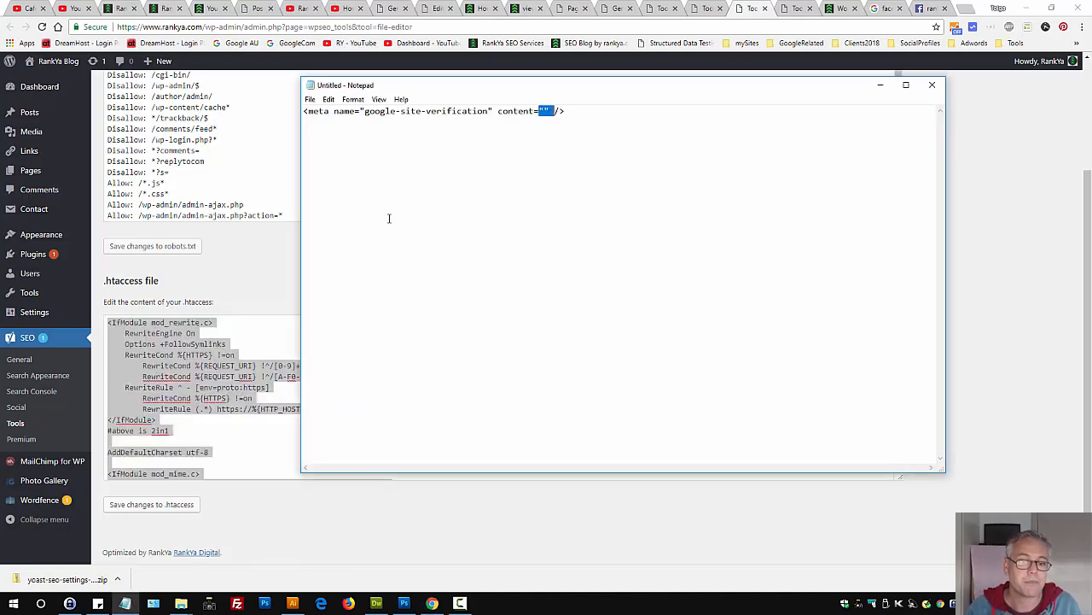
key(ctrl+a)
key(ctrl+v)
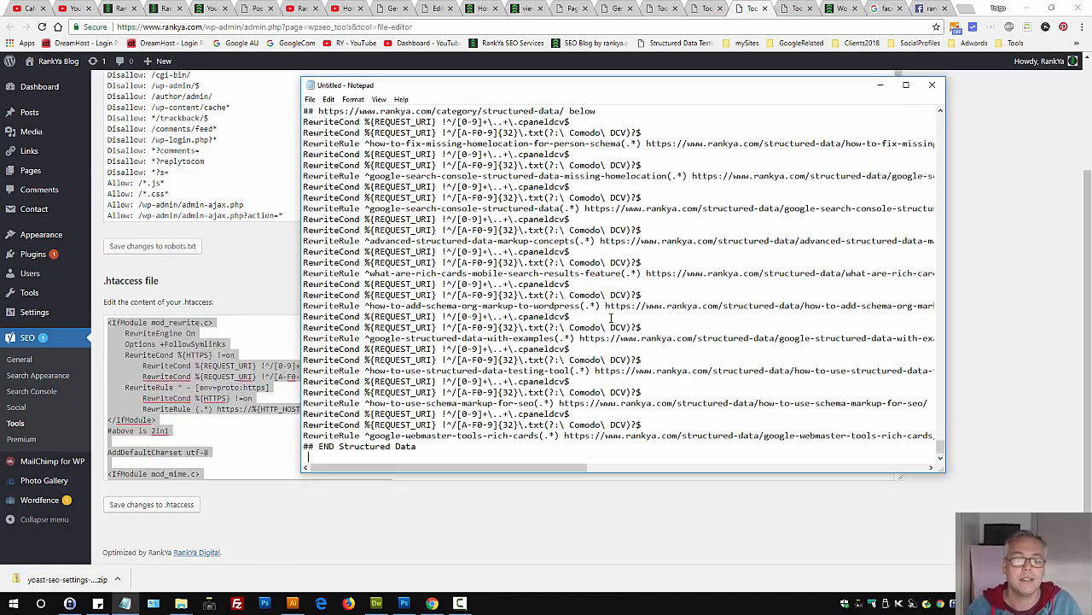
click(214, 433)
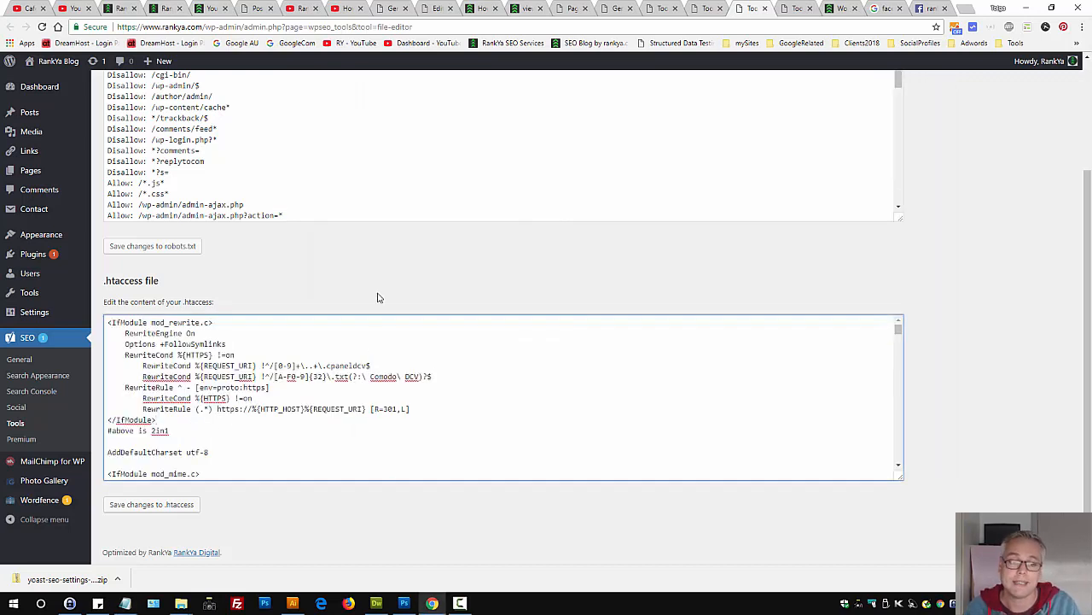
- Look over the robots.txt and .htaccess sections of the File editor once more, including their save options
scroll(547, 359, up, 2)
scroll(230, 491, down, 3)
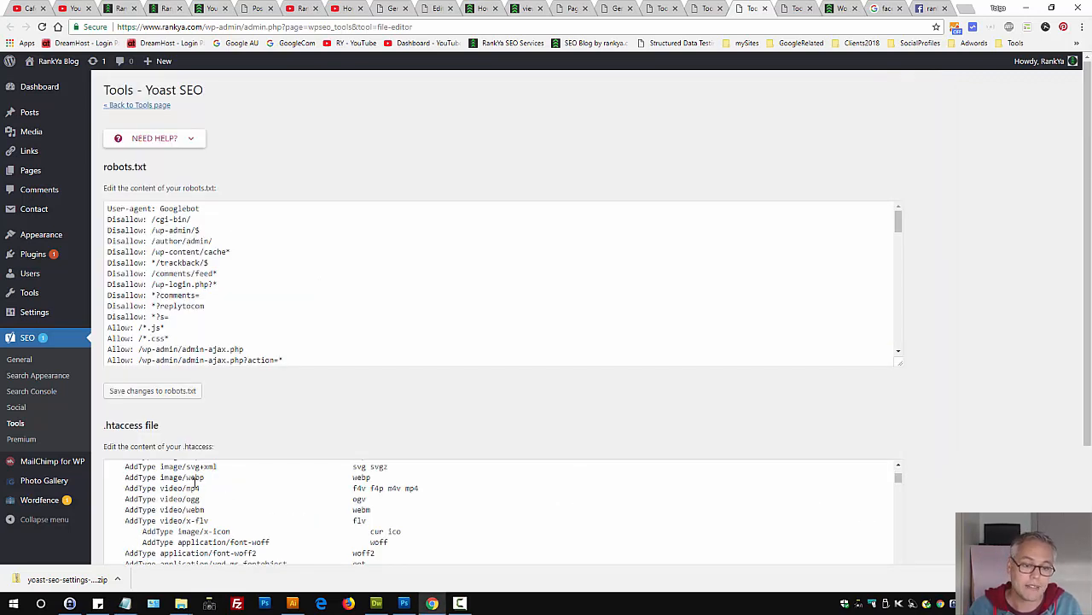
scroll(325, 418, down, 2)
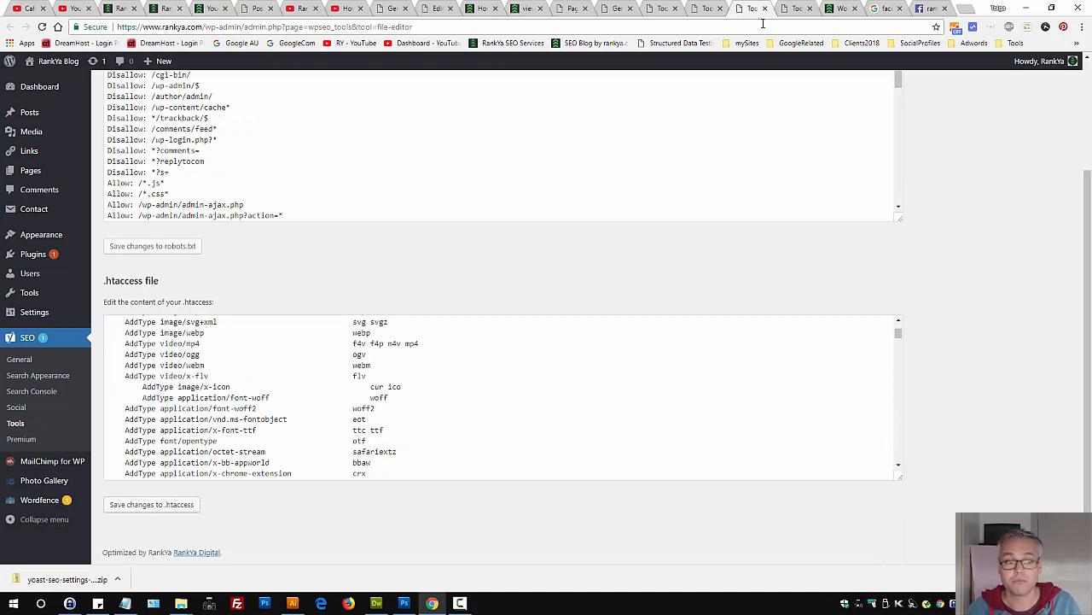
scroll(458, 250, up, 2)
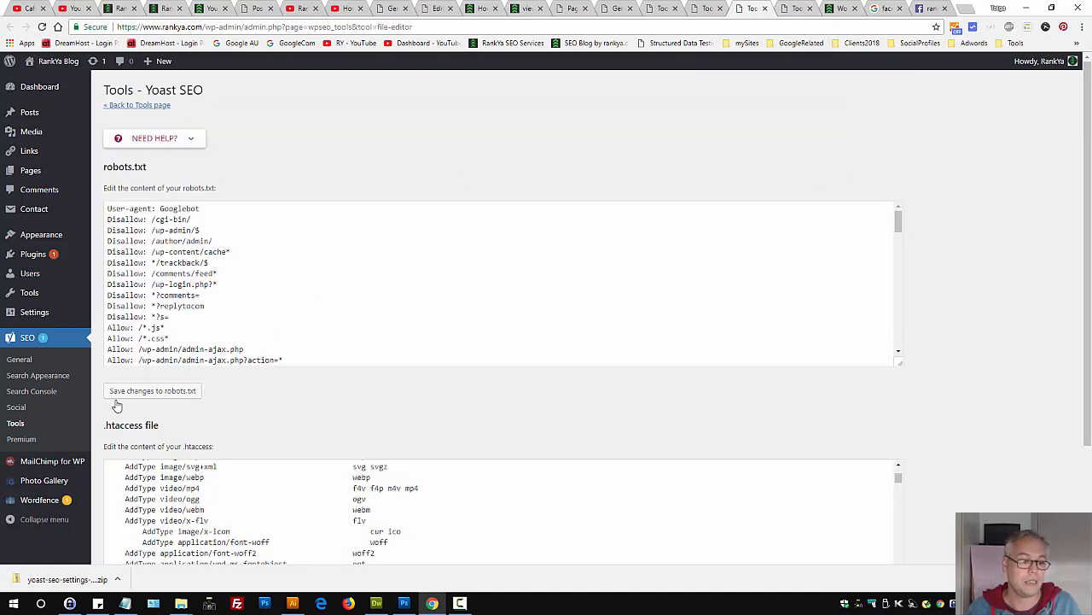
- Bring up Yoast SEO's Bulk editor and review the fields for new SEO titles and new meta descriptions
key(ctrl+Tab)
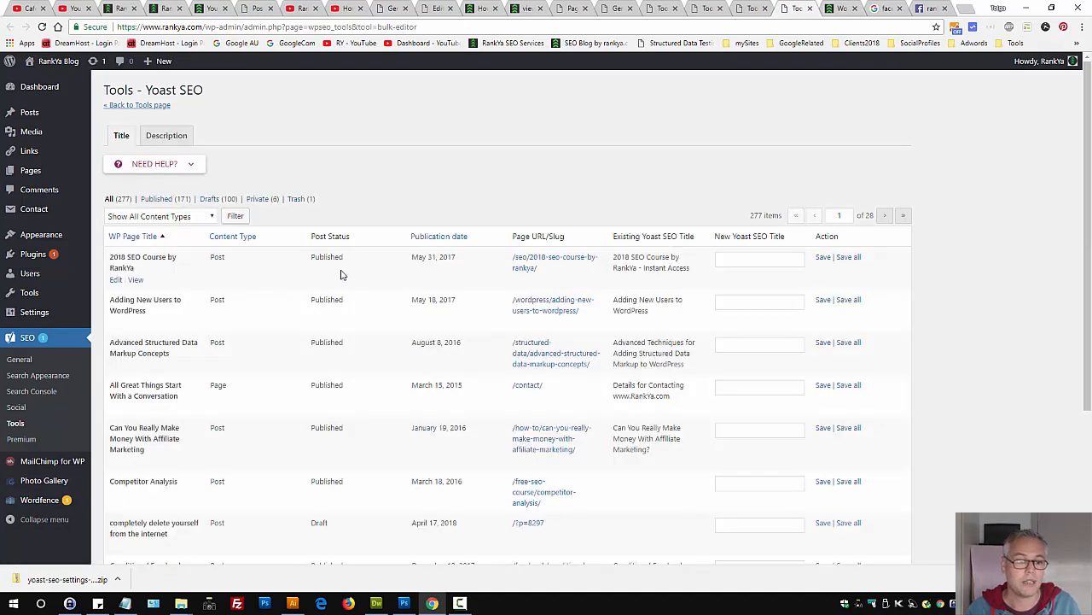
click(16, 423)
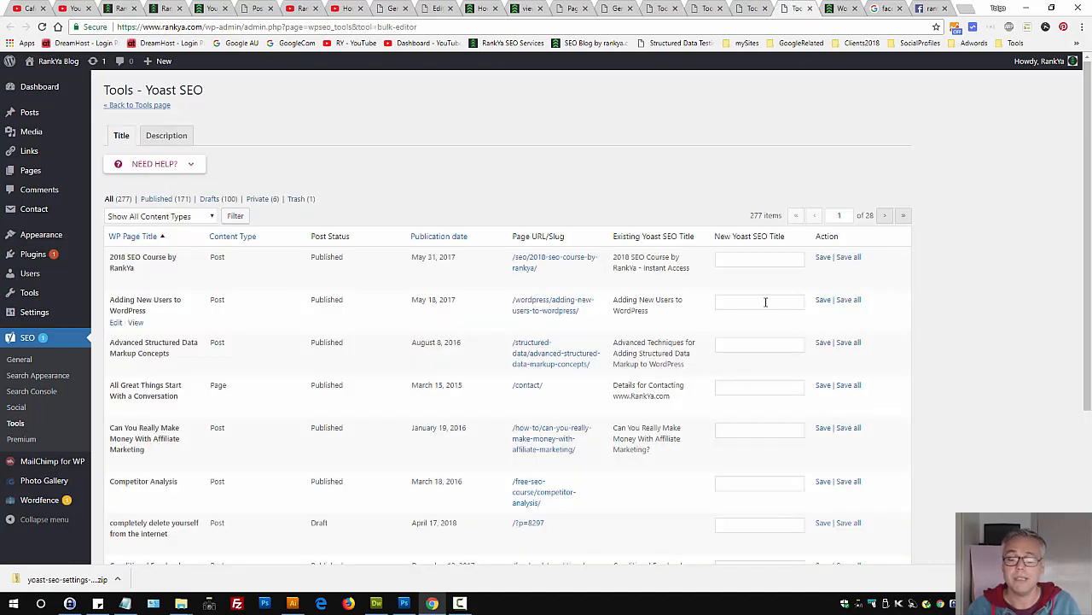
click(745, 261)
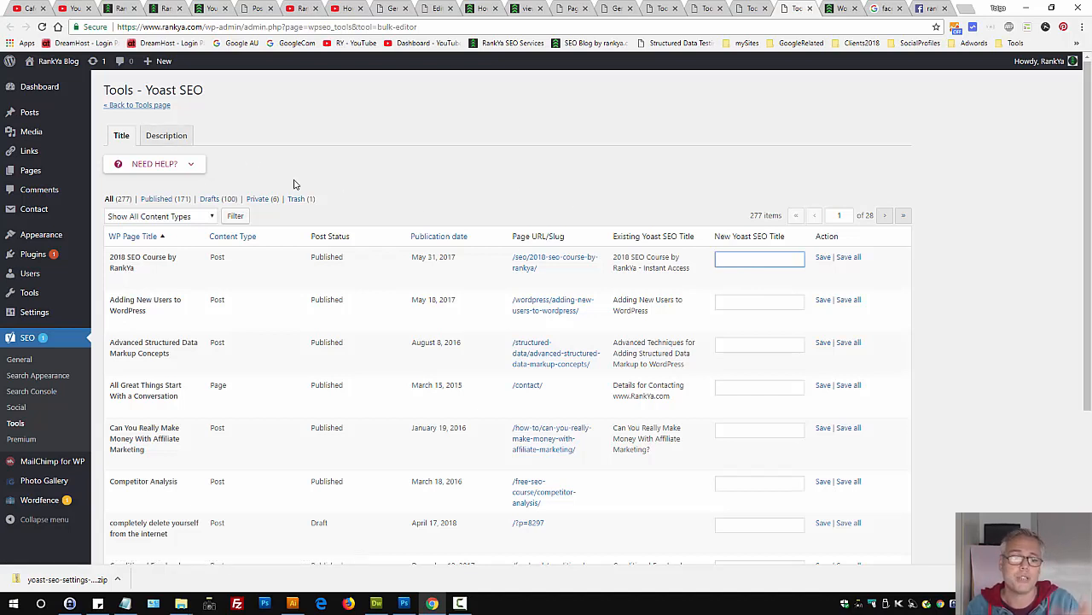
click(166, 136)
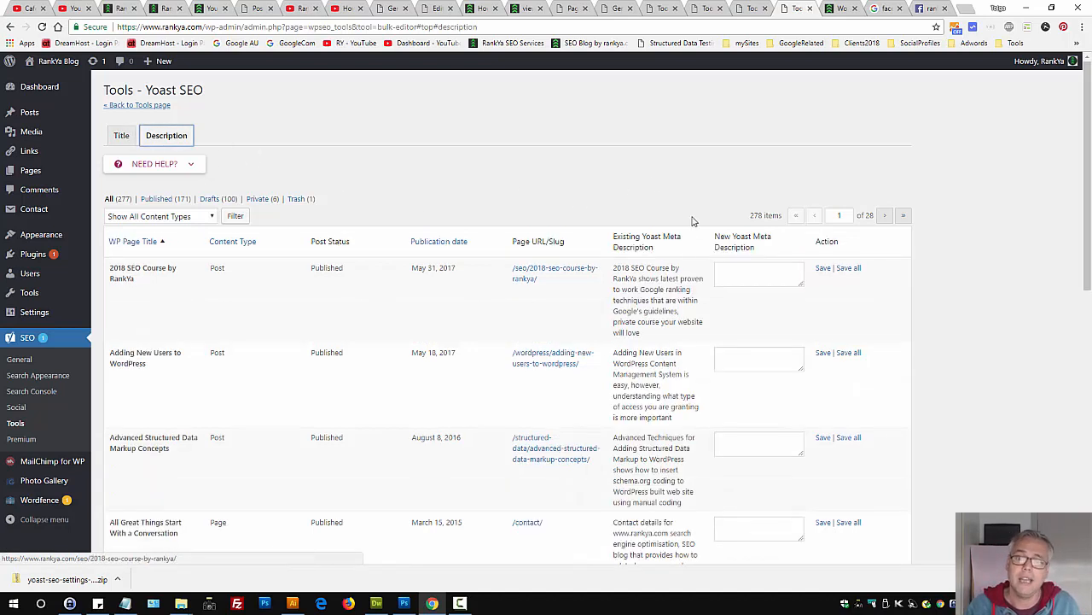
click(747, 275)
click(552, 137)
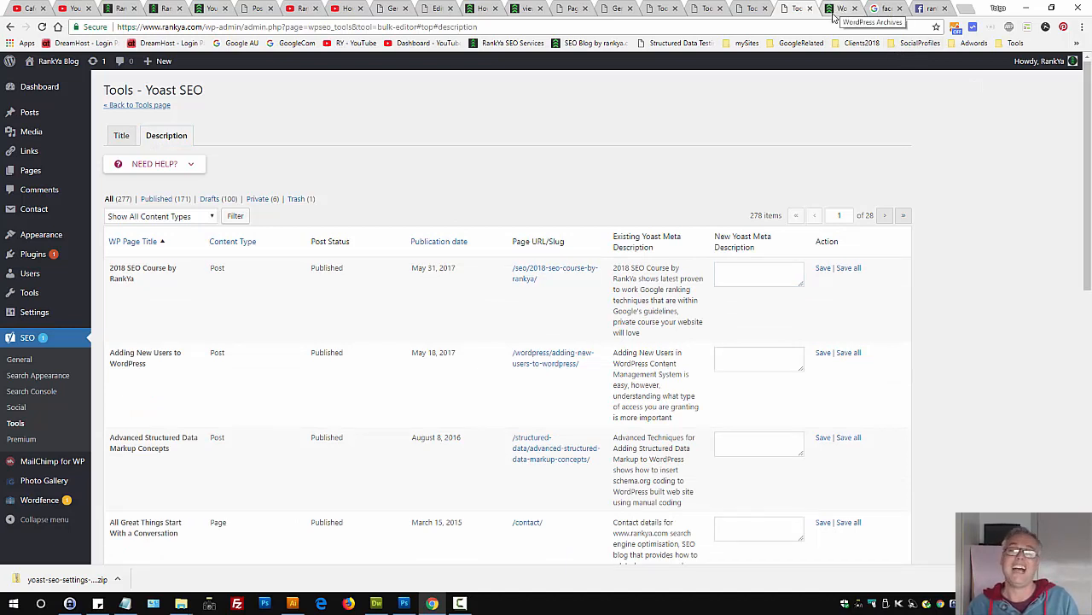
- Check the YouTube video's comments, and close the browser tabs holding Yoast SEO's File editor and Bulk editor
click(348, 10)
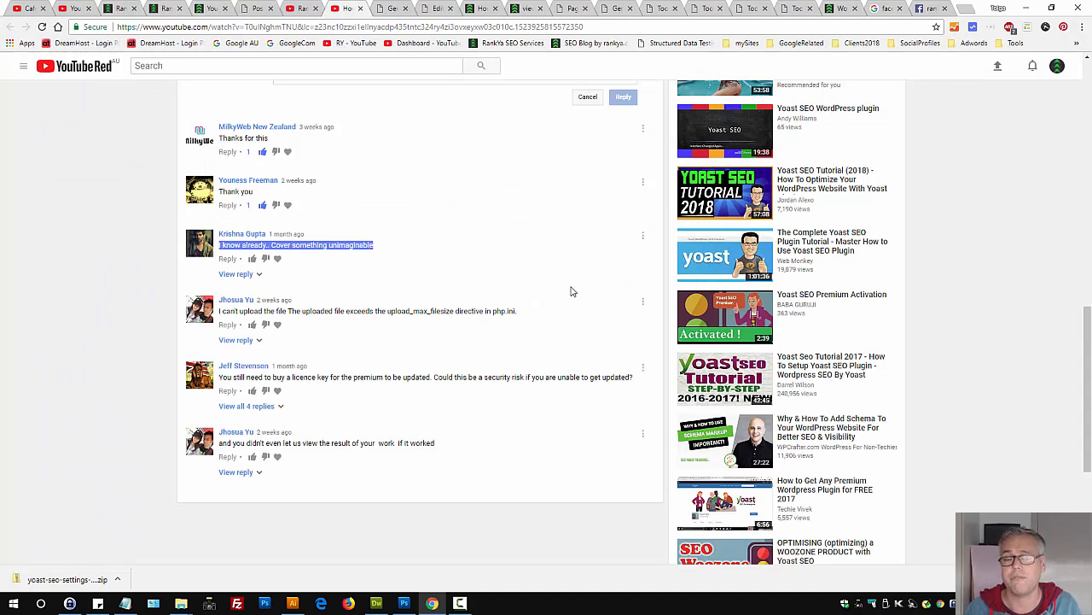
click(747, 12)
click(766, 8)
click(766, 9)
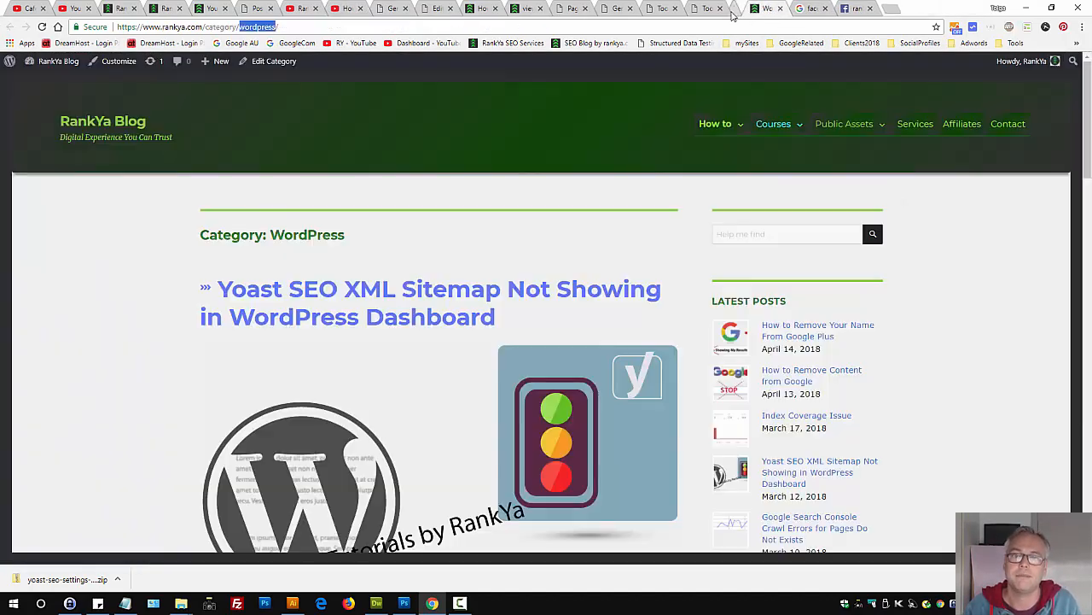
- Close the leftover Yoast SEO Tools tabs and review the feature toggles on the General settings' Features page
click(664, 8)
click(674, 9)
click(674, 9)
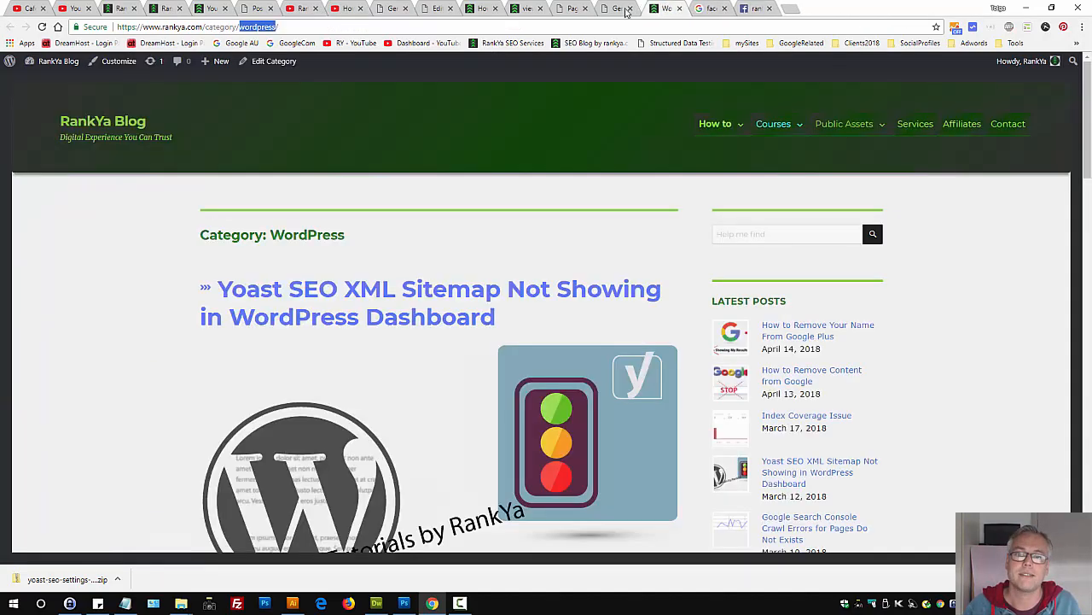
click(625, 12)
scroll(529, 352, down, 2)
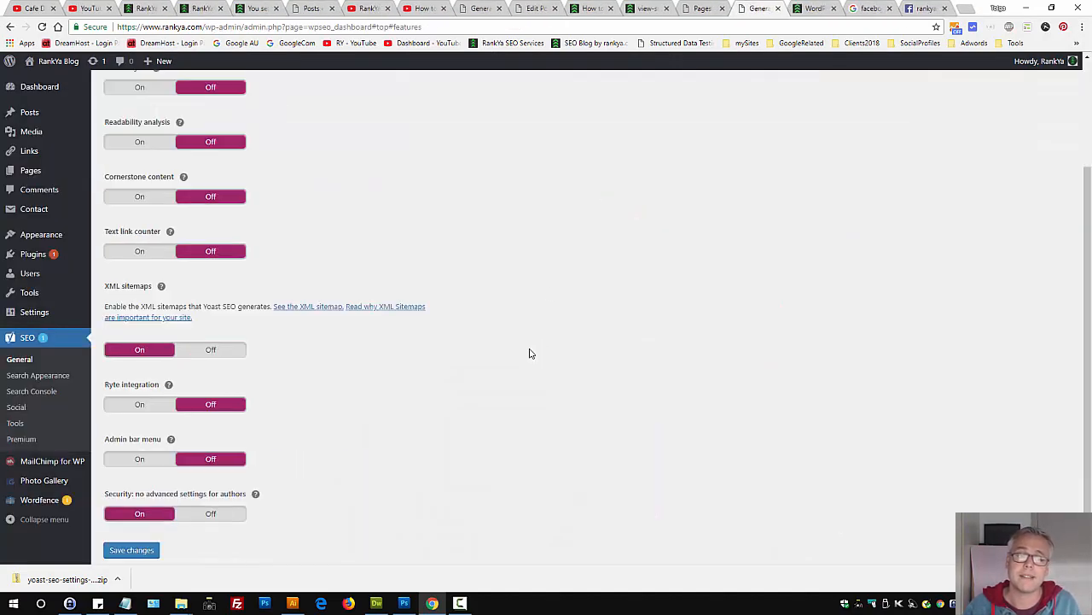
scroll(655, 325, up, 2)
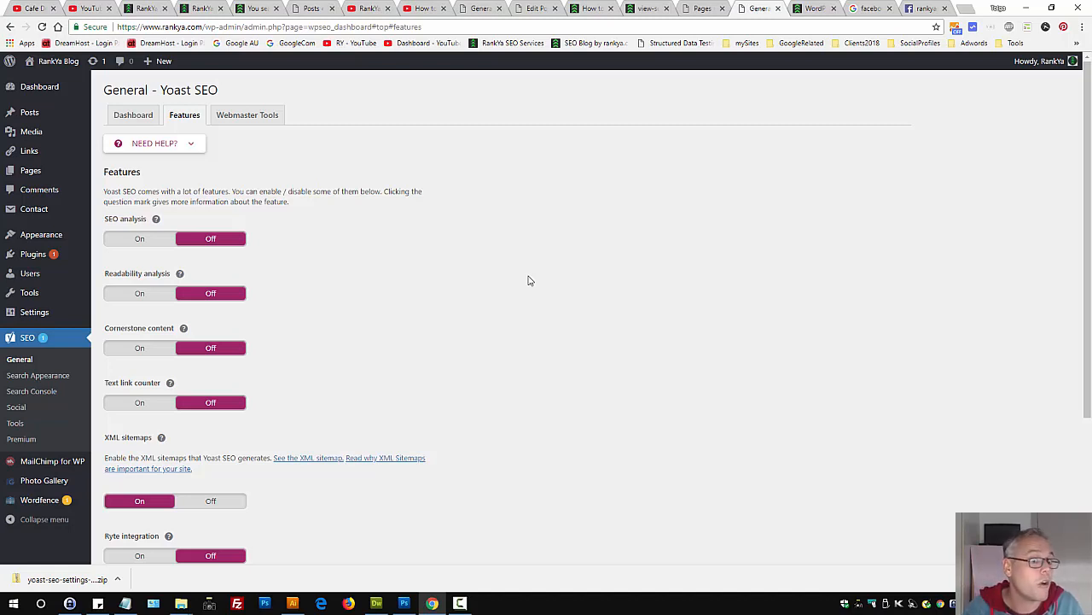
- Close the page-source tab, glance at the YouTube video's comments, and return to Yoast SEO's Features page
click(667, 9)
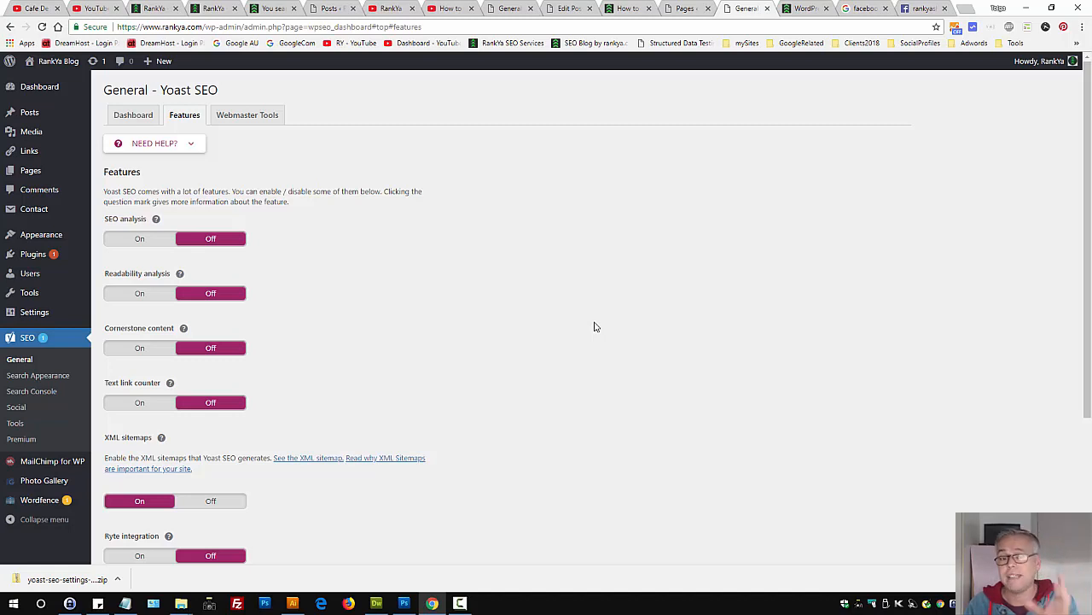
click(449, 8)
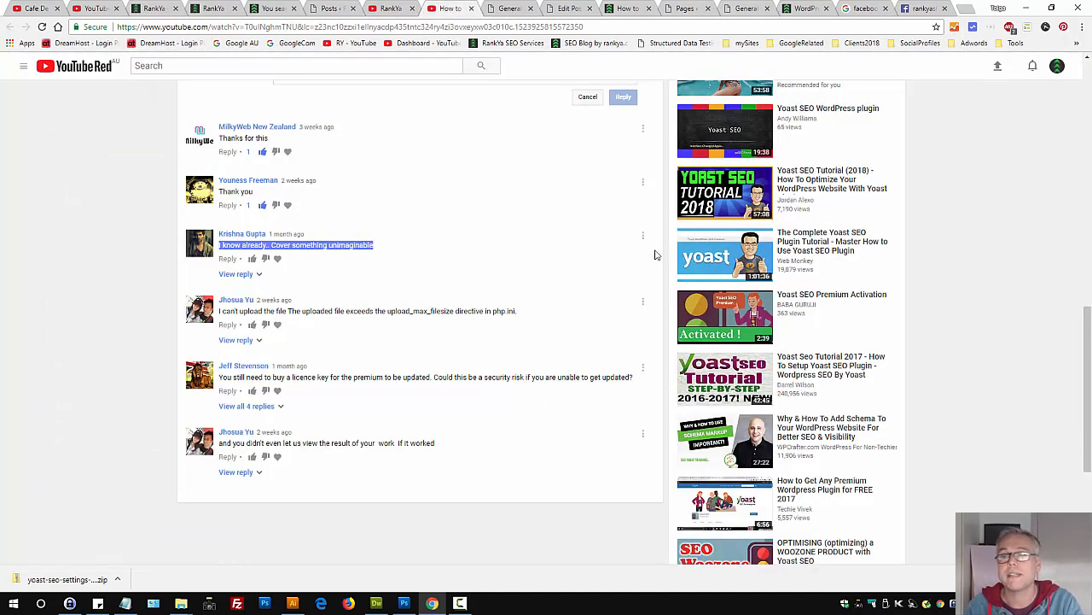
click(739, 8)
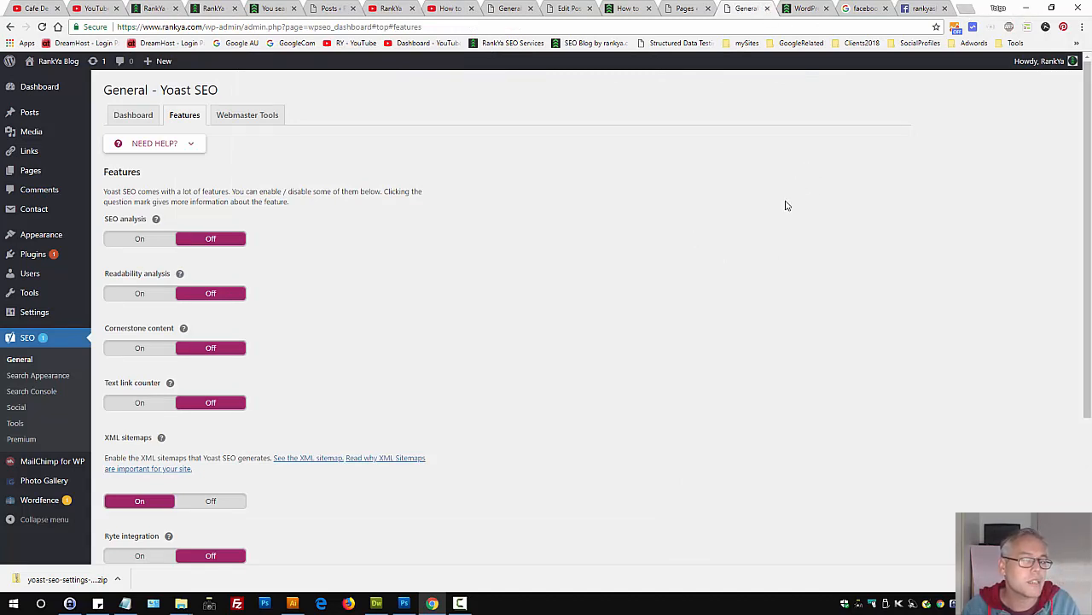
- Switch to Dreamweaver, open functions.php from the rankya-child theme, and look through its code to the end
click(376, 603)
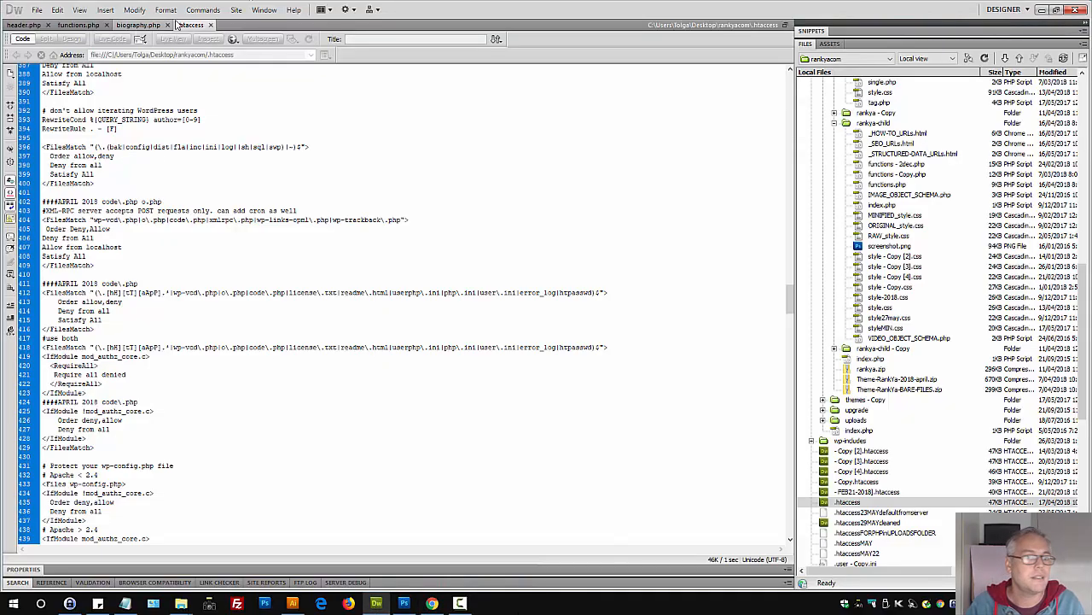
double_click(888, 184)
scroll(461, 465, down, 20)
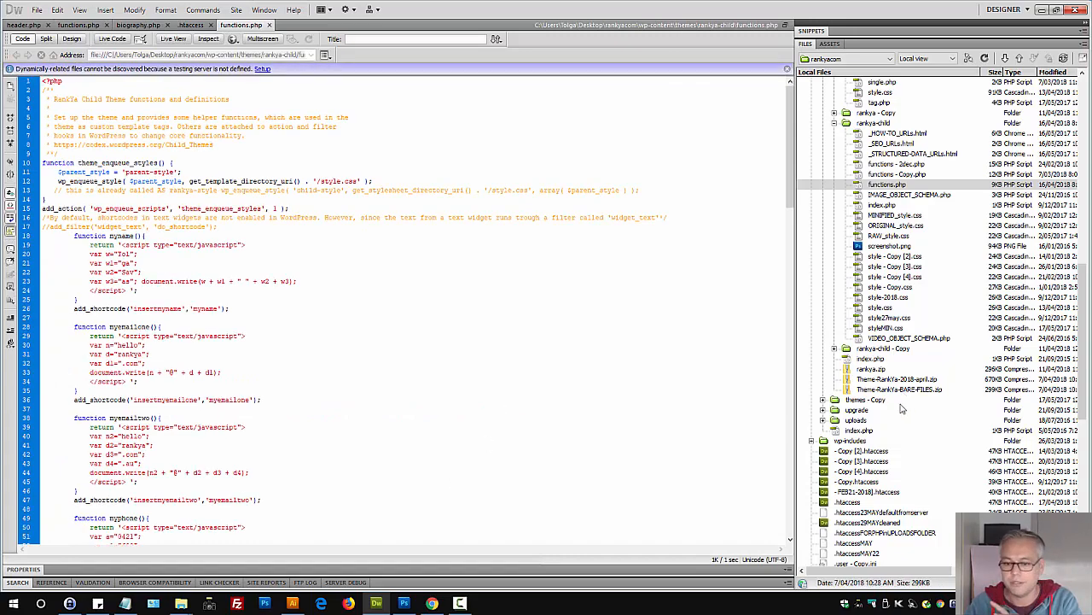
scroll(292, 421, down, 11)
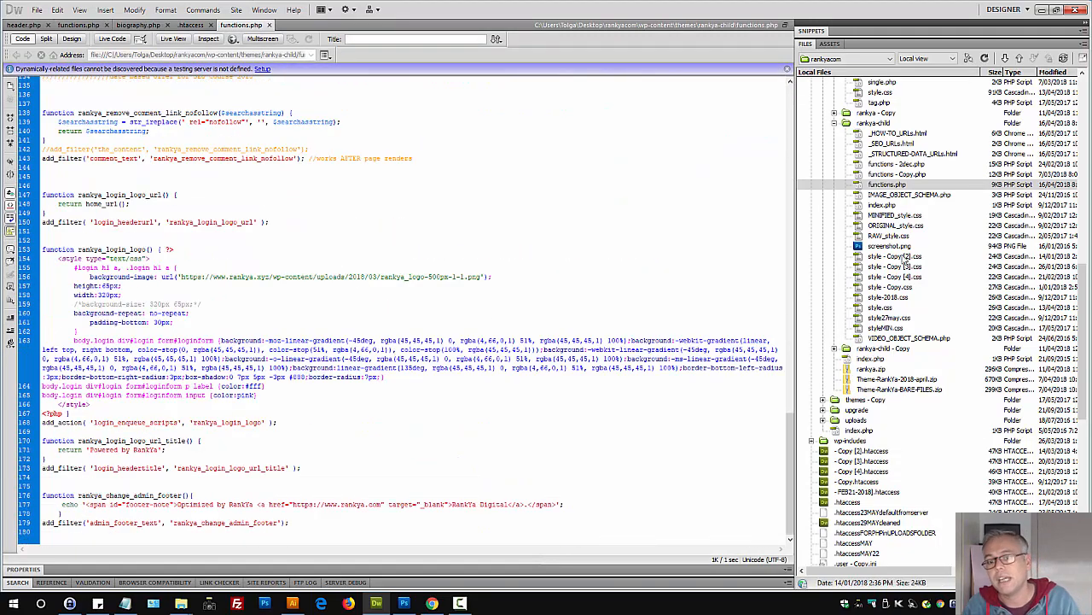
- Bring up the parent rankya theme's functions.php from the local site files
scroll(902, 350, up, 8)
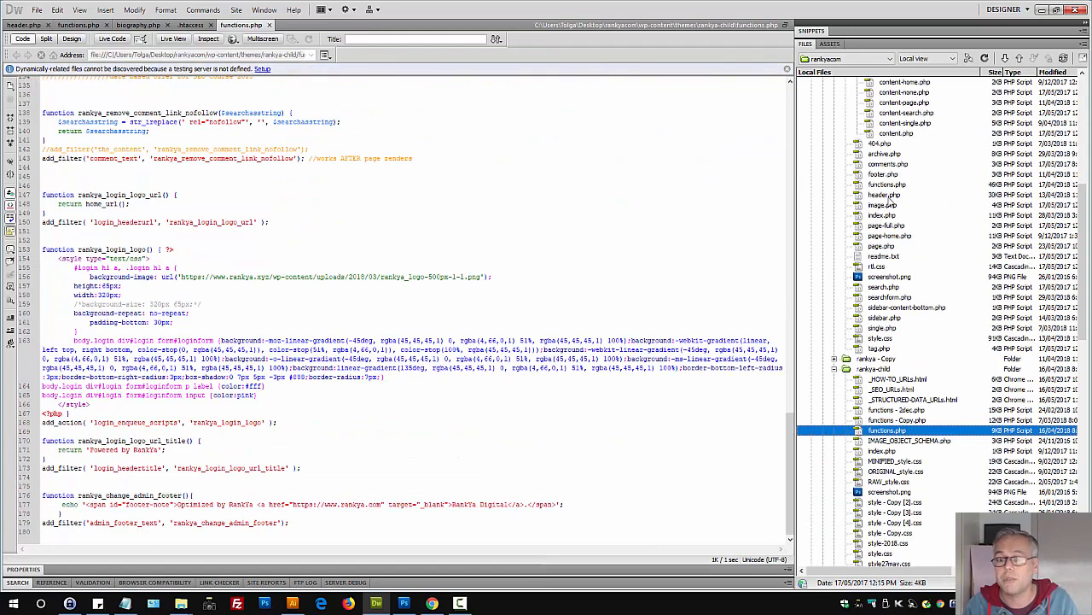
click(879, 185)
click(879, 184)
double_click(862, 186)
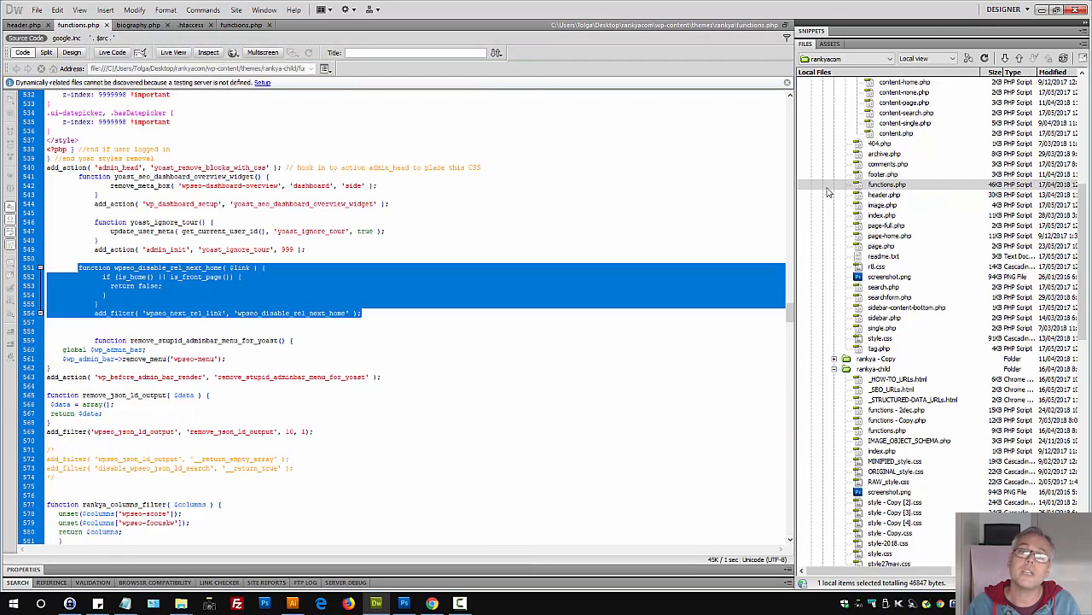
- Examine the wpseo_disable_rel_next_home function in the parent theme's functions.php, highlighting its name and body
click(442, 287)
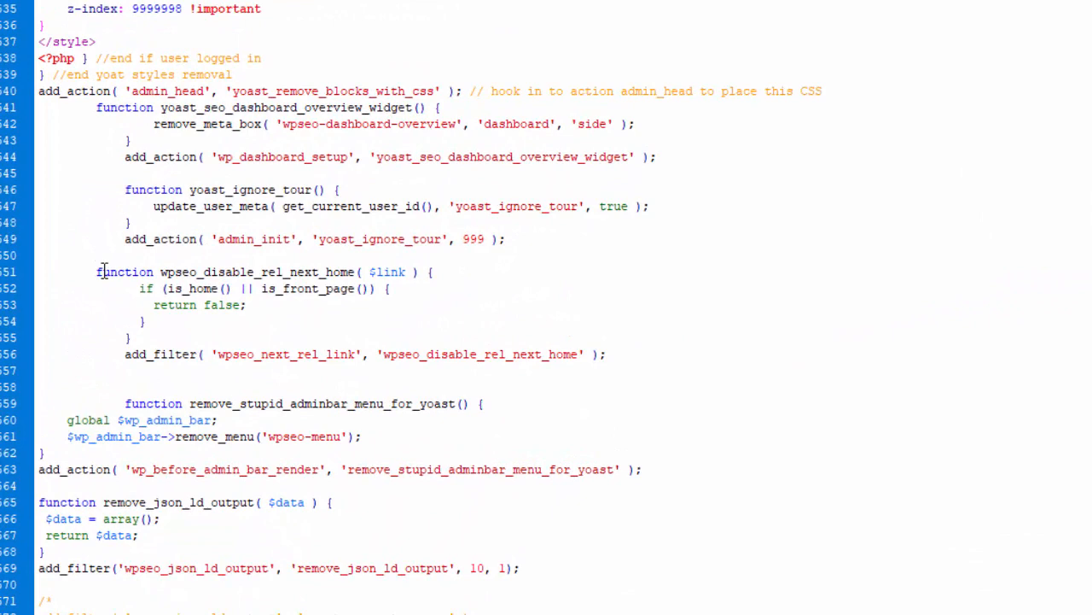
drag(104, 272, 389, 319)
click(389, 319)
double_click(227, 271)
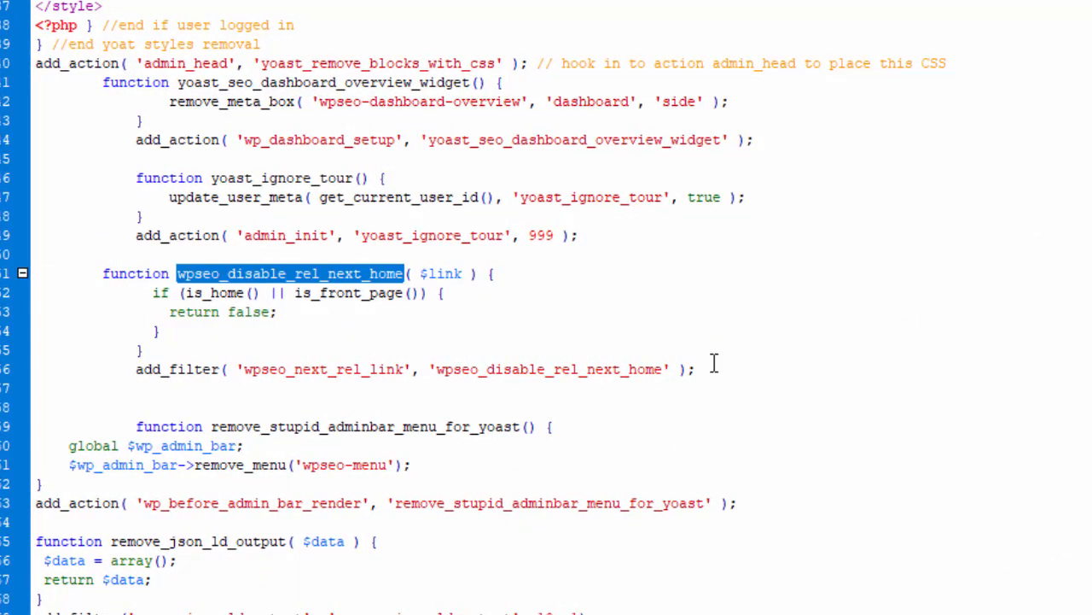
drag(715, 367, 101, 273)
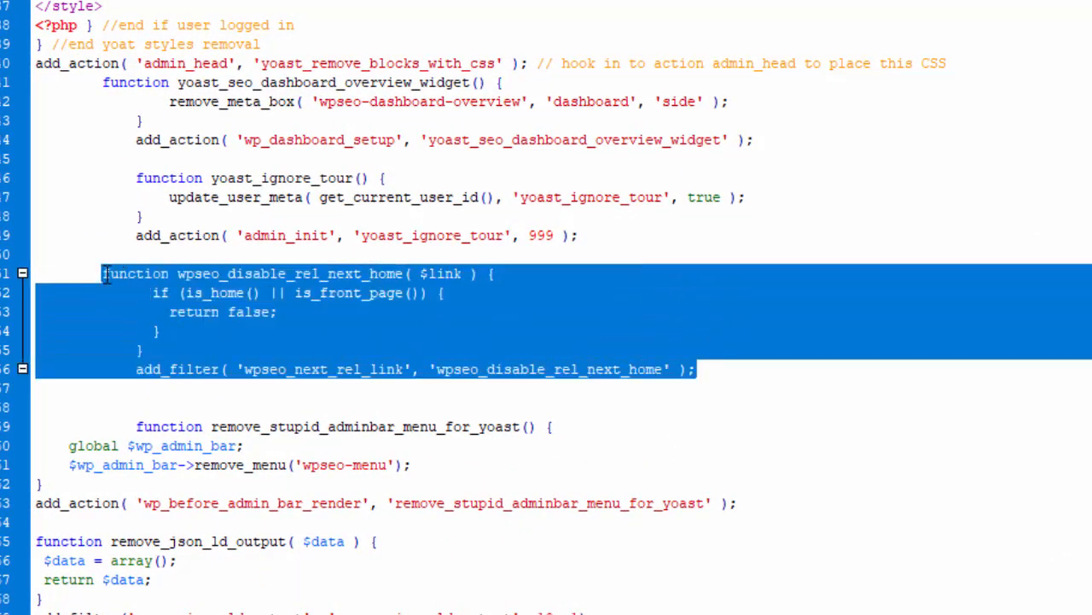
click(239, 291)
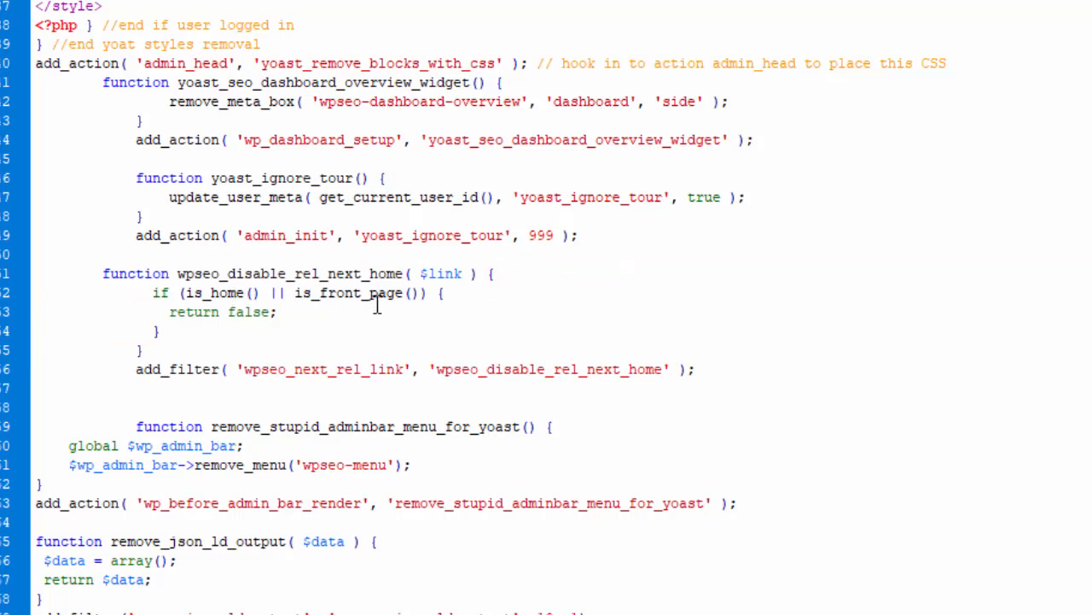
double_click(260, 275)
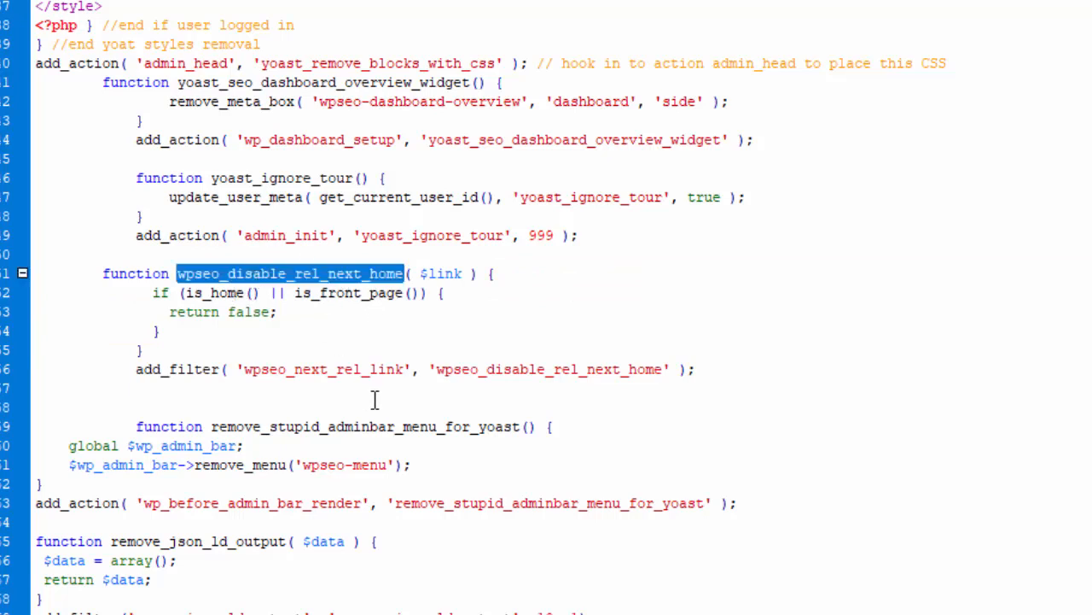
click(282, 292)
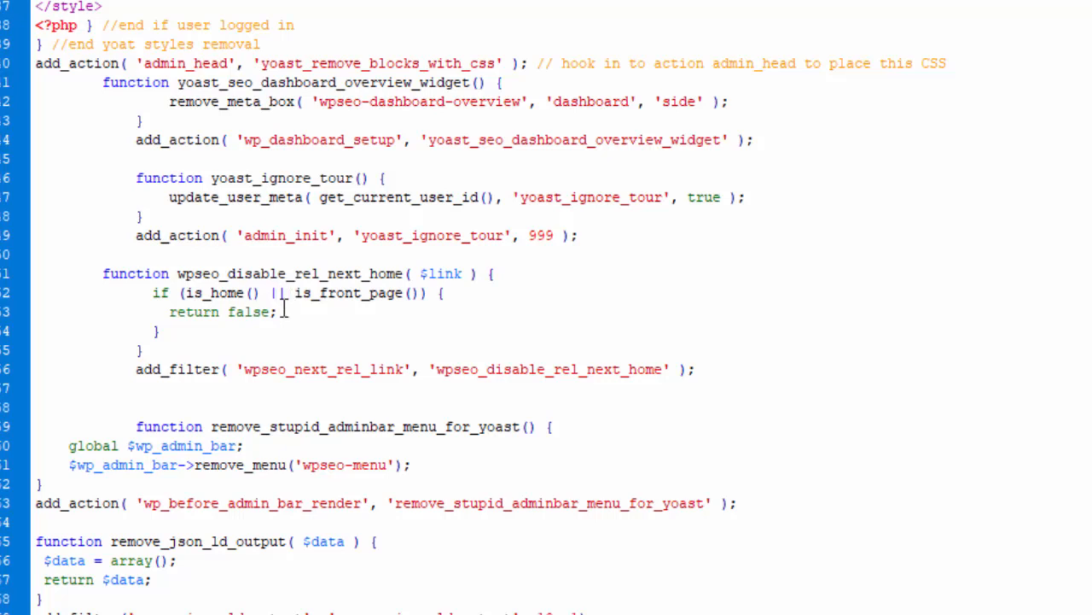
- Highlight the whole rel-next block, from the wpseo_disable_rel_next_home function through its wpseo_next_rel_link filter
drag(86, 272, 736, 385)
click(734, 369)
click(252, 312)
click(736, 386)
drag(92, 273, 714, 369)
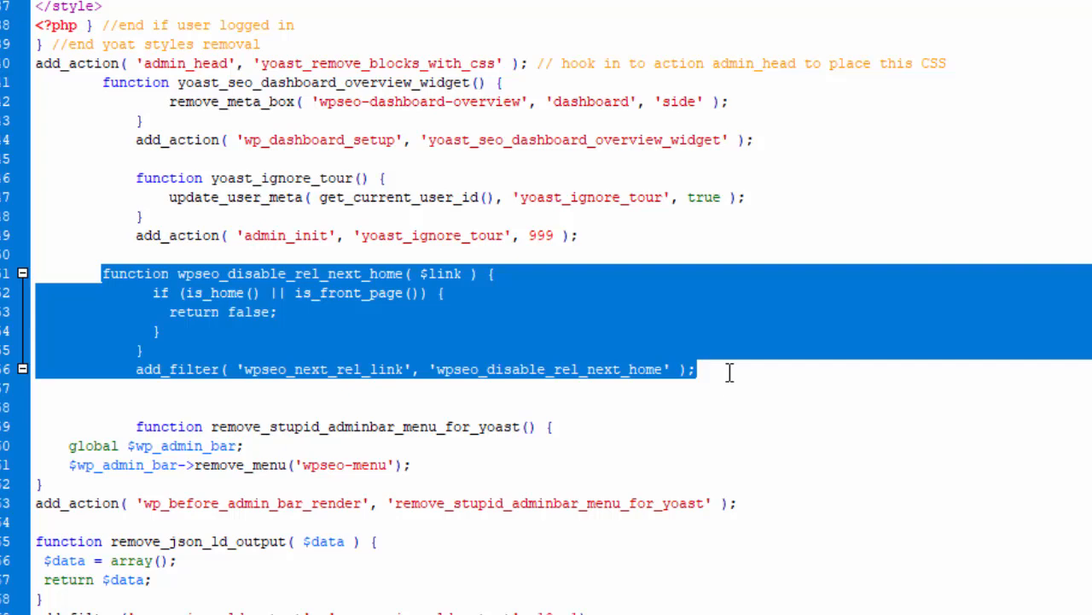
- Examine the remove_stupid_adminbar_menu_for_yoast function and the wpseo_json_ld_output filter in functions.php
double_click(379, 427)
click(686, 483)
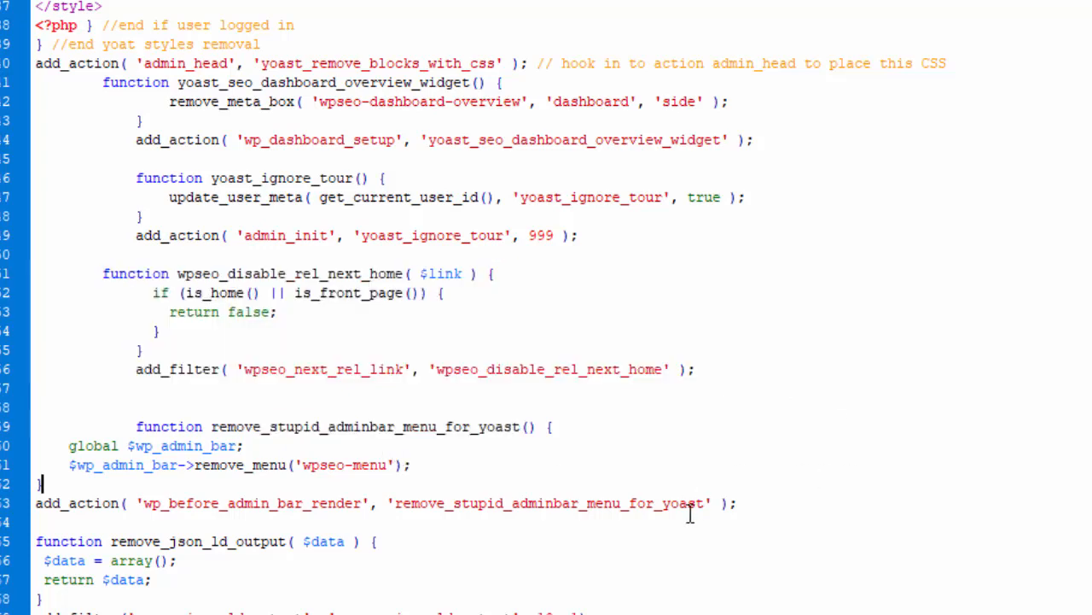
double_click(224, 612)
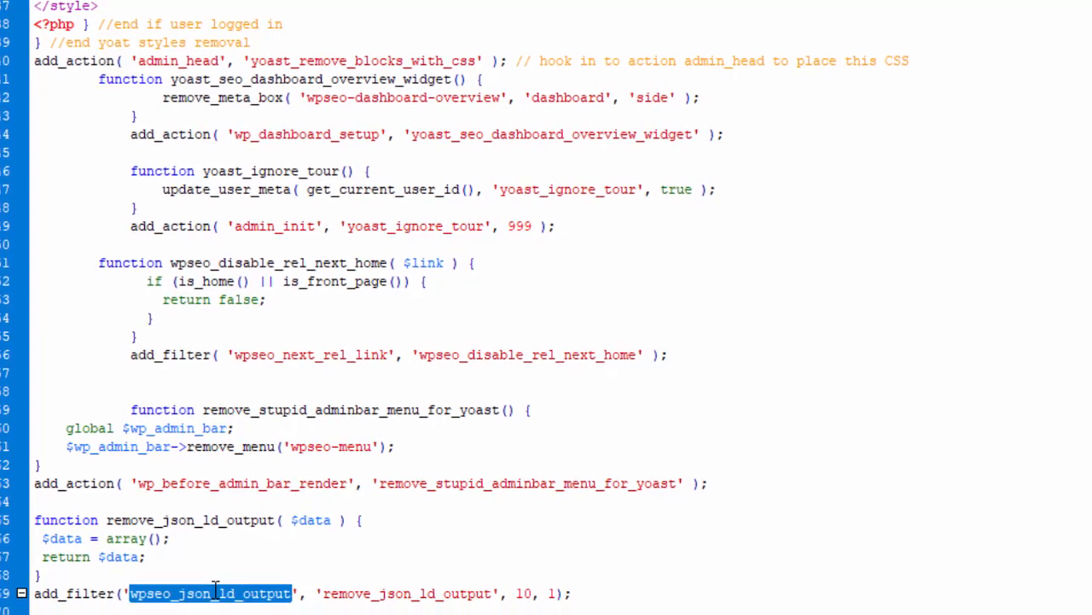
click(328, 613)
double_click(189, 613)
click(405, 606)
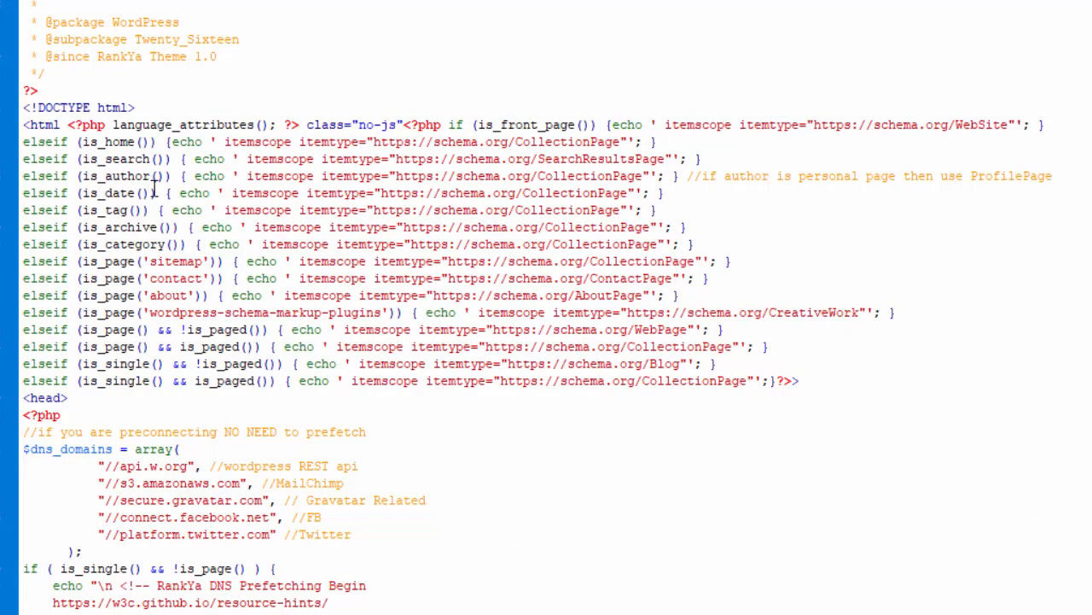
- In header.php, highlight the is_date CollectionPage schema line and look through the code below it
triple_click(153, 193)
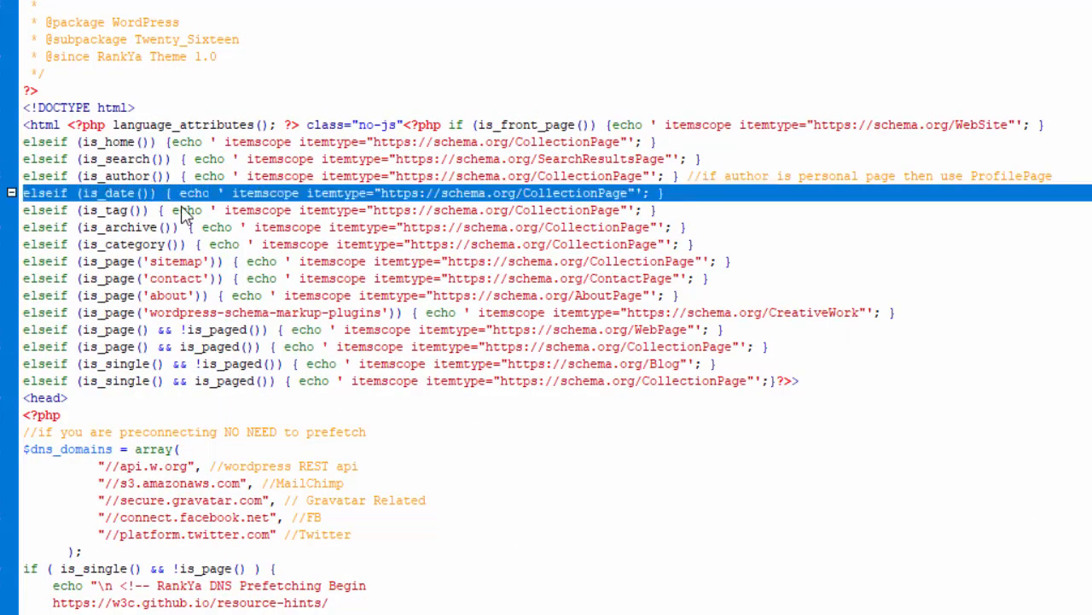
scroll(349, 465, down, 10)
scroll(346, 476, up, 10)
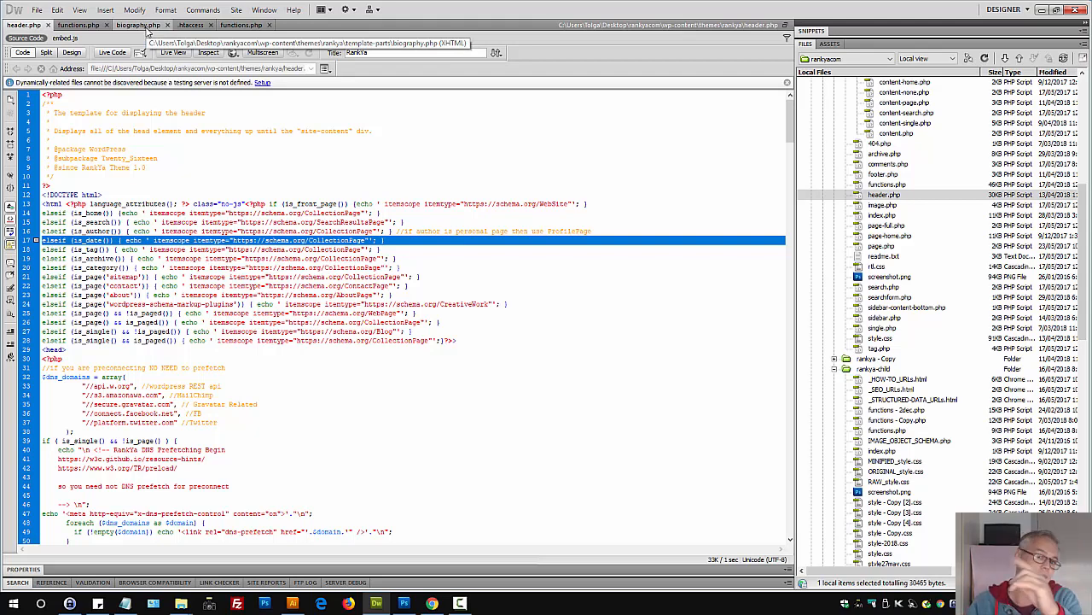
- Look over biography.php and the child theme's functions.php, and close the child theme's functions.php
click(139, 25)
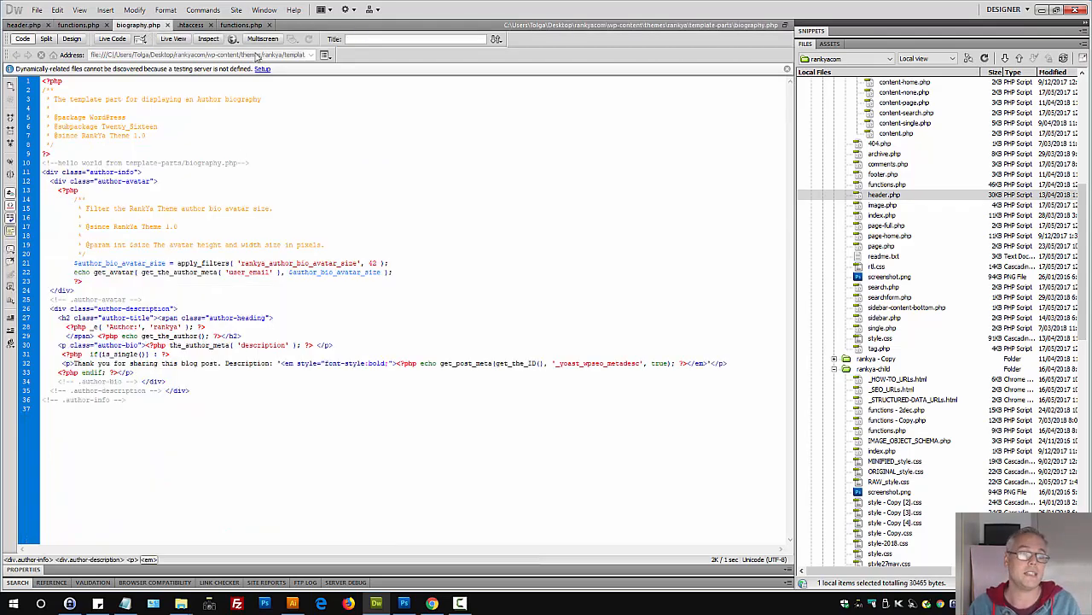
click(240, 24)
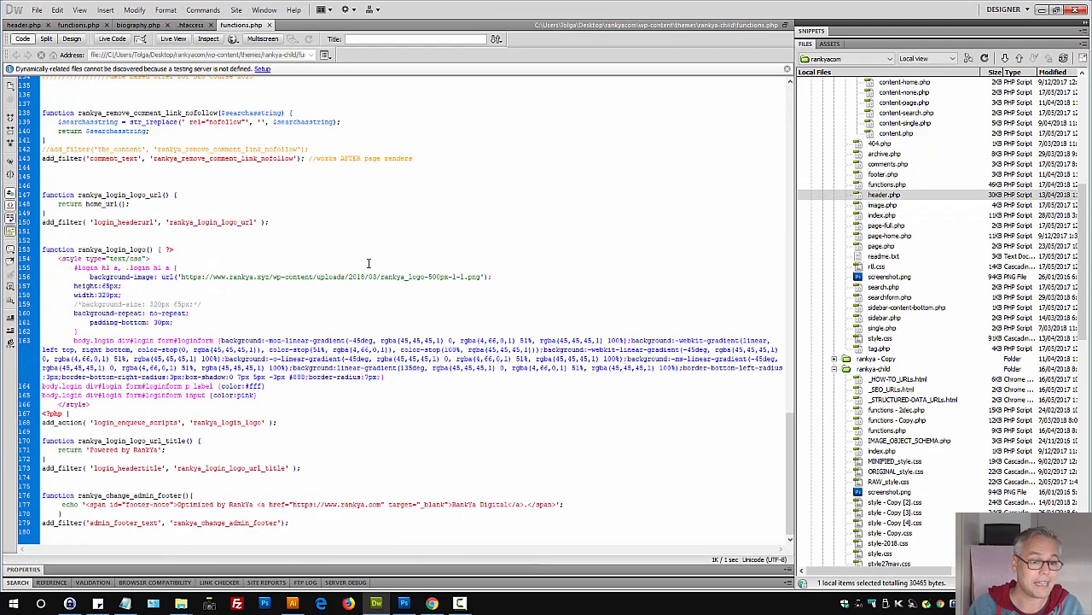
click(332, 276)
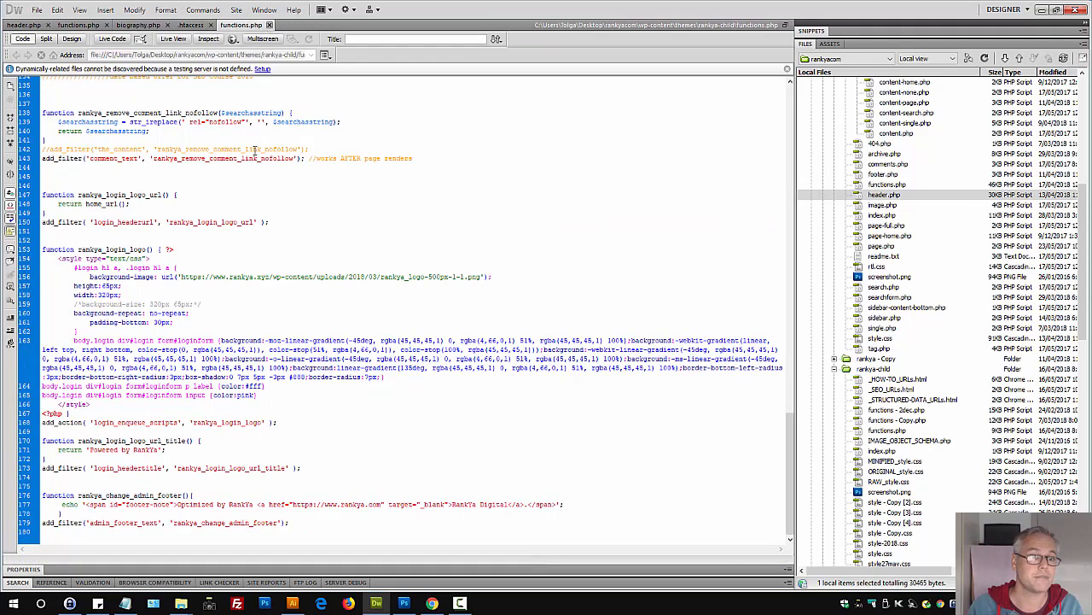
click(268, 25)
- Move biography.php to the end of the open files and highlight its code that outputs _yoast_wpseo_metadesc
drag(137, 26, 286, 38)
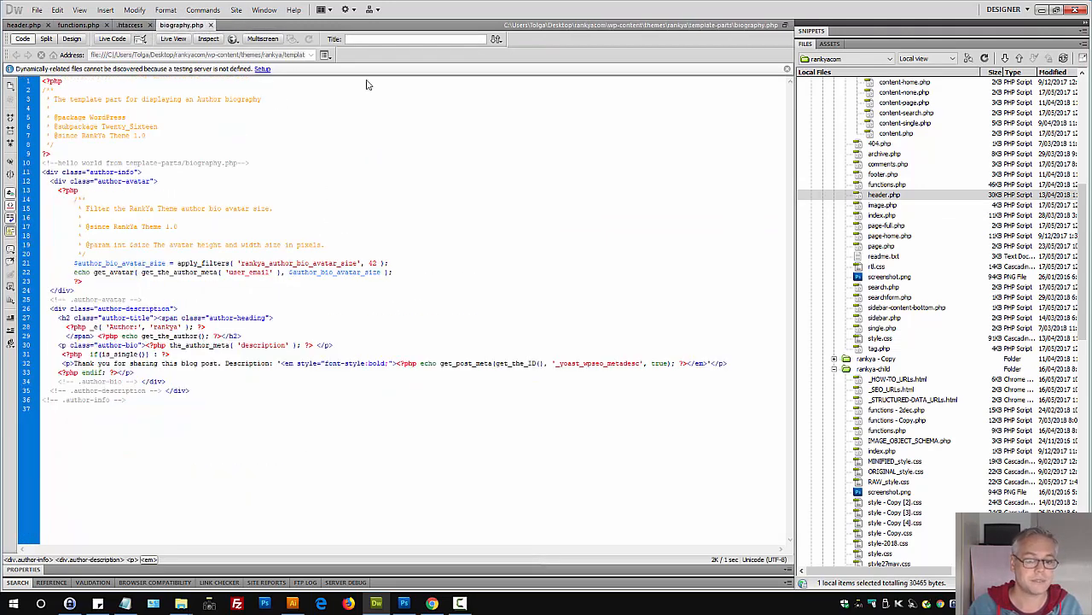
drag(396, 363, 685, 362)
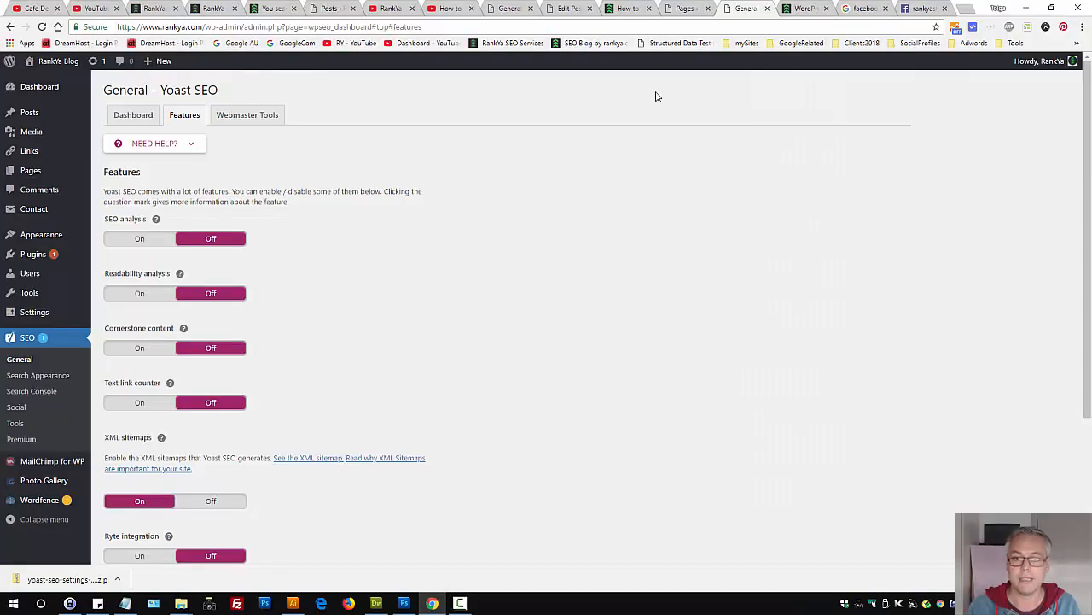
- From the blog's WordPress category in Chrome, open the post "Yoast SEO XML Sitemap Not Showing in WordPress Dashboard" and its editor
click(804, 9)
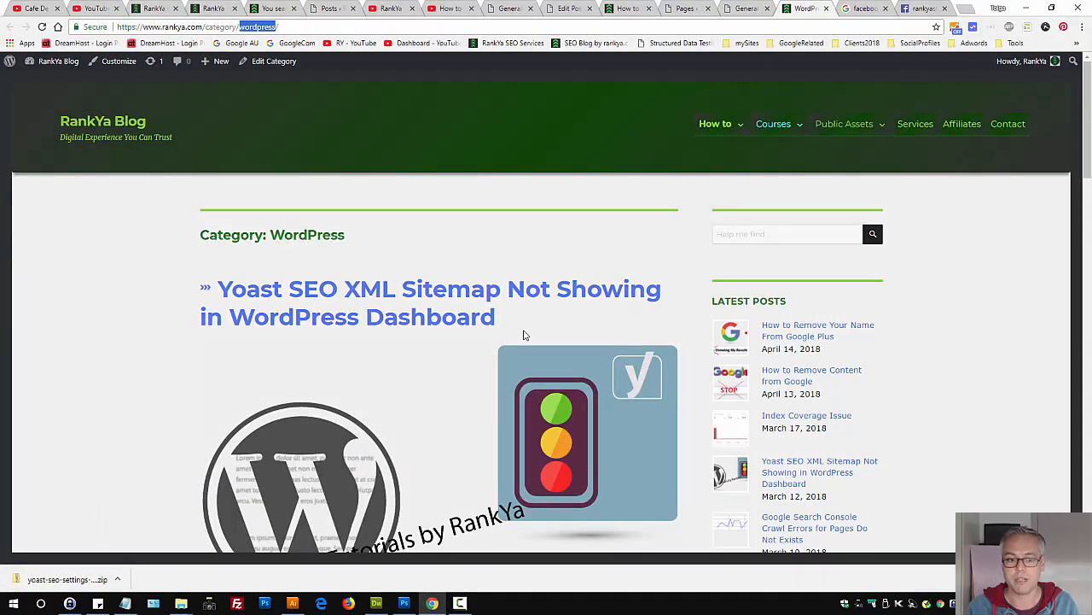
scroll(507, 365, down, 2)
click(410, 176)
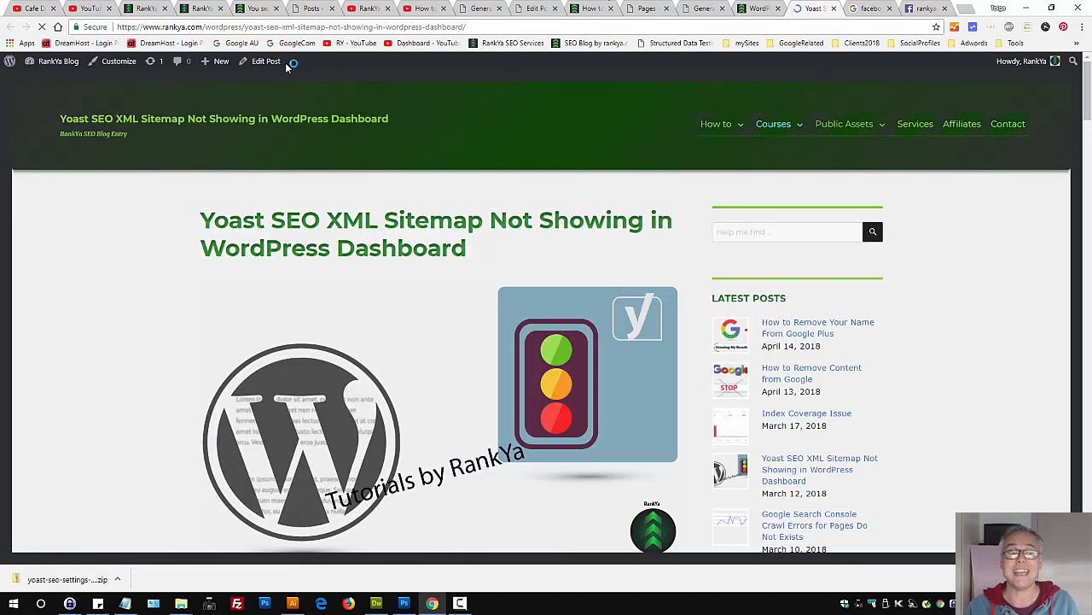
click(272, 66)
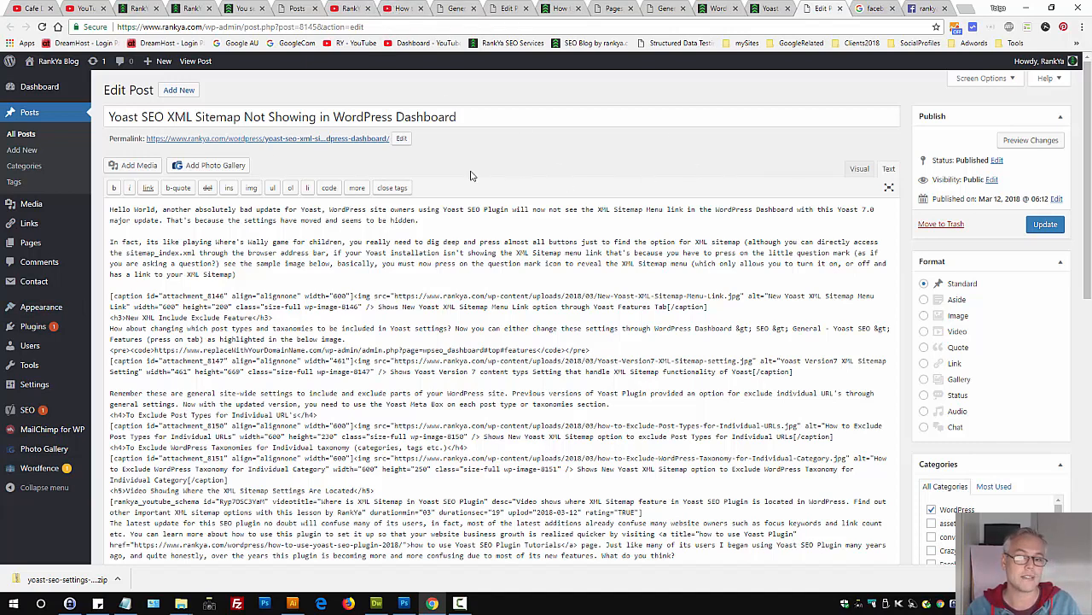
- View the published post through its permalink and highlight the thank-you description below the author biography
mouse_move(27, 410)
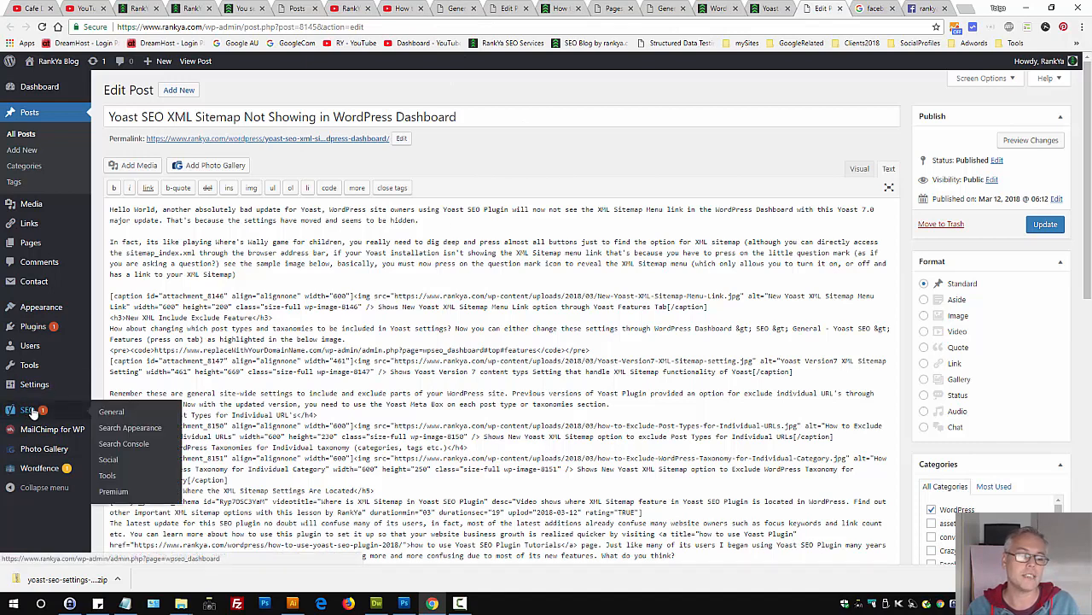
click(335, 139)
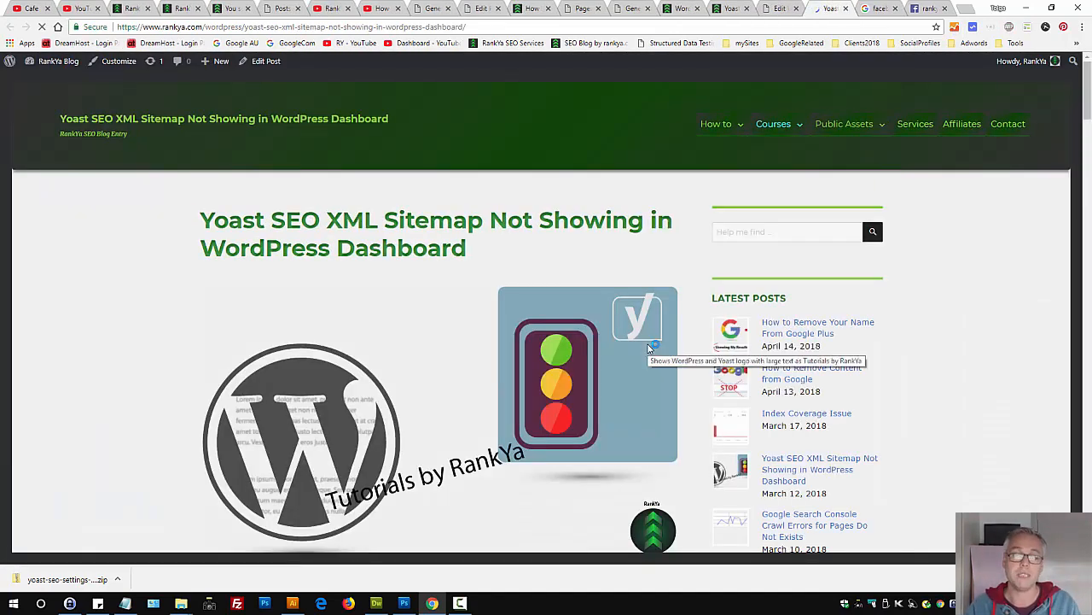
scroll(531, 369, down, 5)
scroll(531, 369, down, 20)
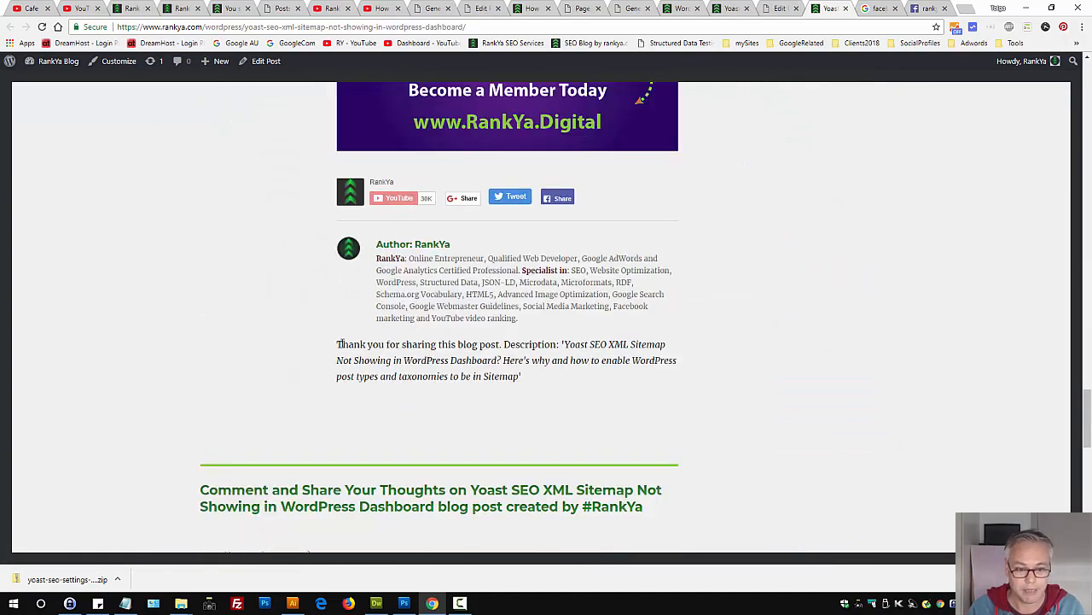
drag(339, 344, 541, 382)
click(541, 386)
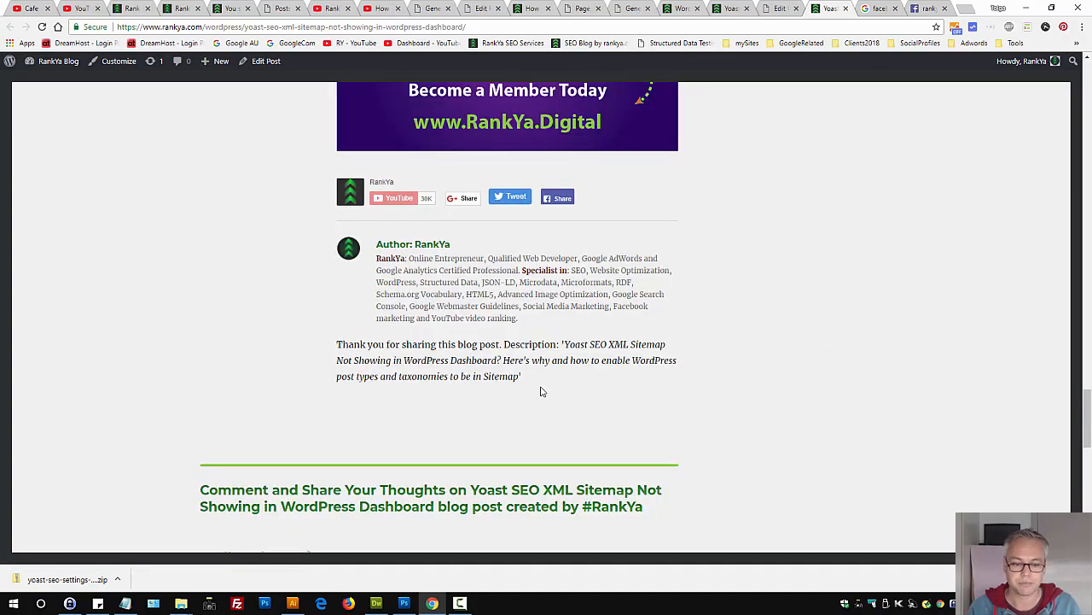
- In Dreamweaver, highlight the thank-you paragraph in biography.php and its _yoast_wpseo_metadesc key
click(377, 603)
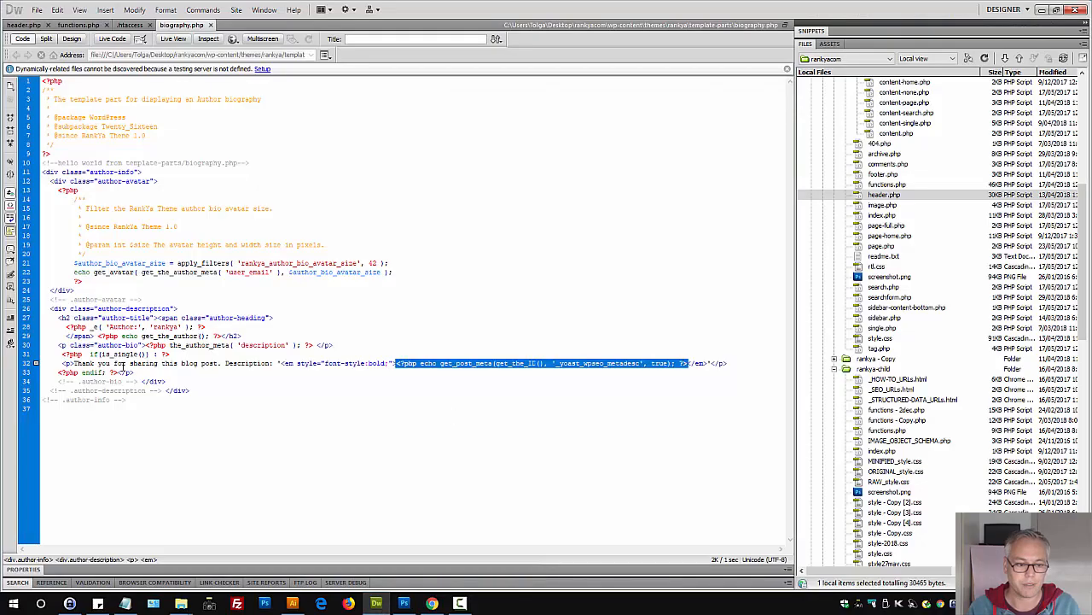
drag(64, 363, 729, 367)
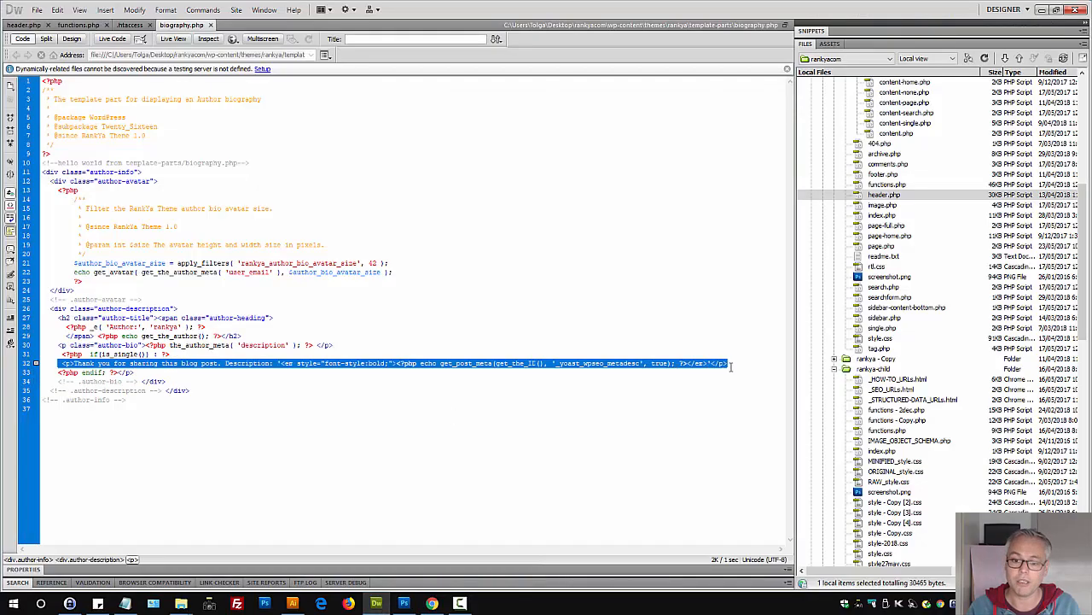
click(654, 370)
double_click(567, 364)
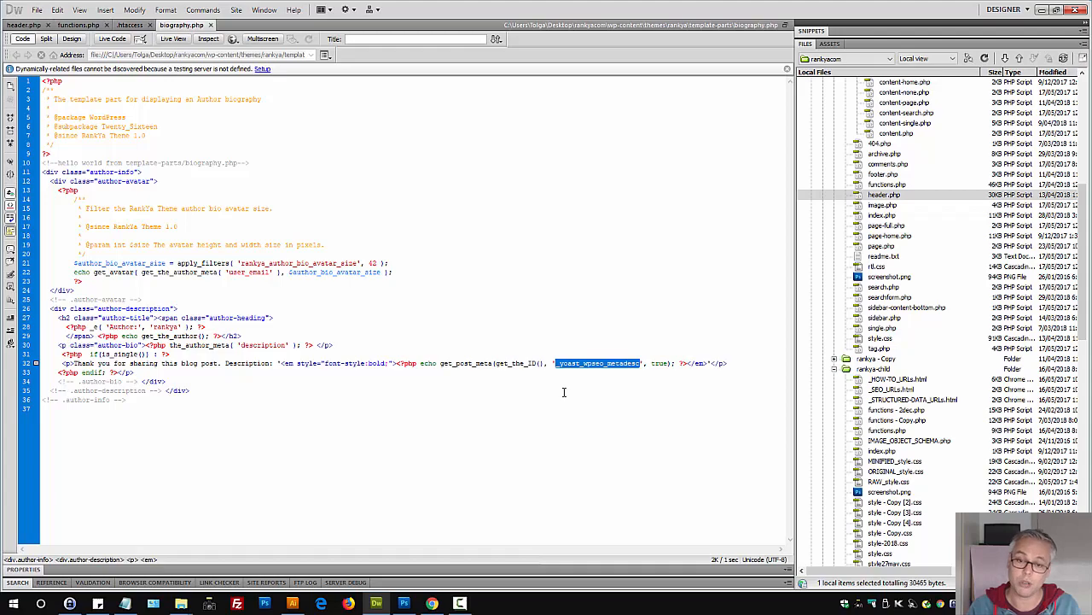
- In Chrome, open the Yoast snippet editor for the XML sitemap post and highlight its meta description
click(432, 602)
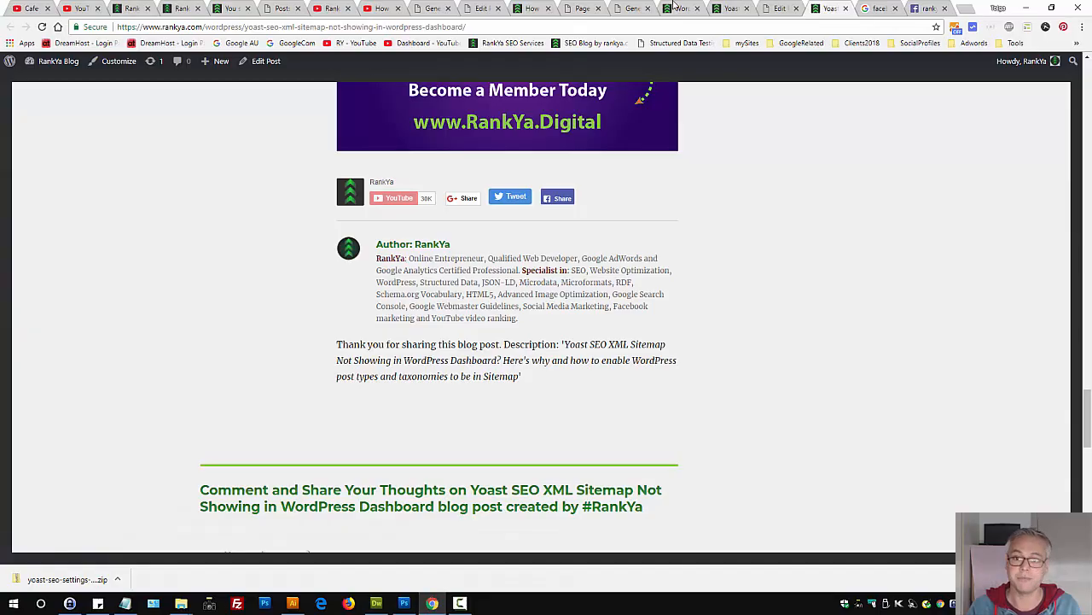
click(778, 9)
scroll(528, 362, down, 4)
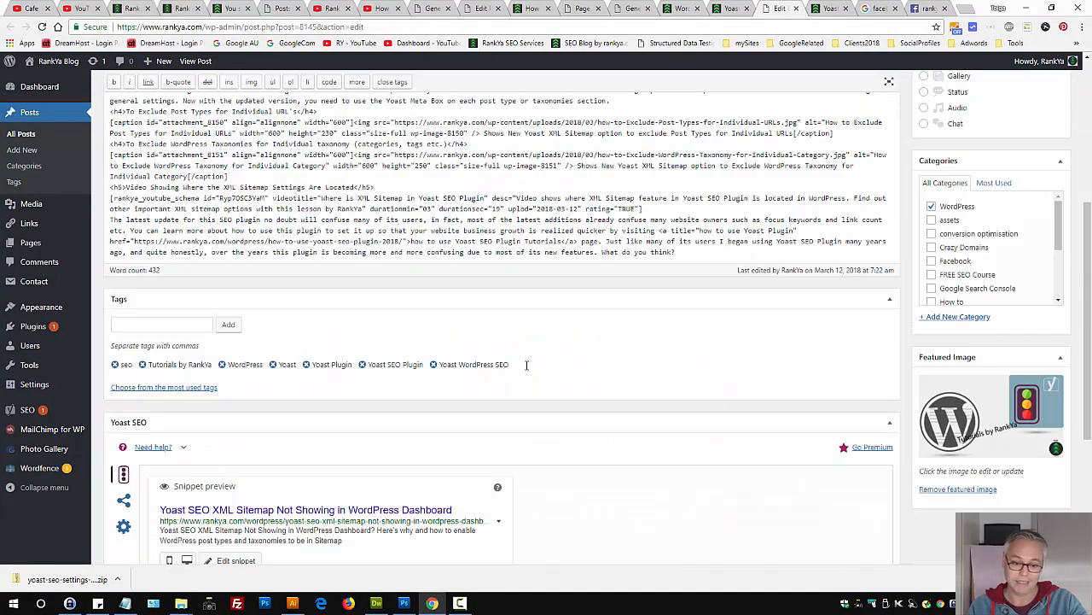
scroll(547, 429, down, 2)
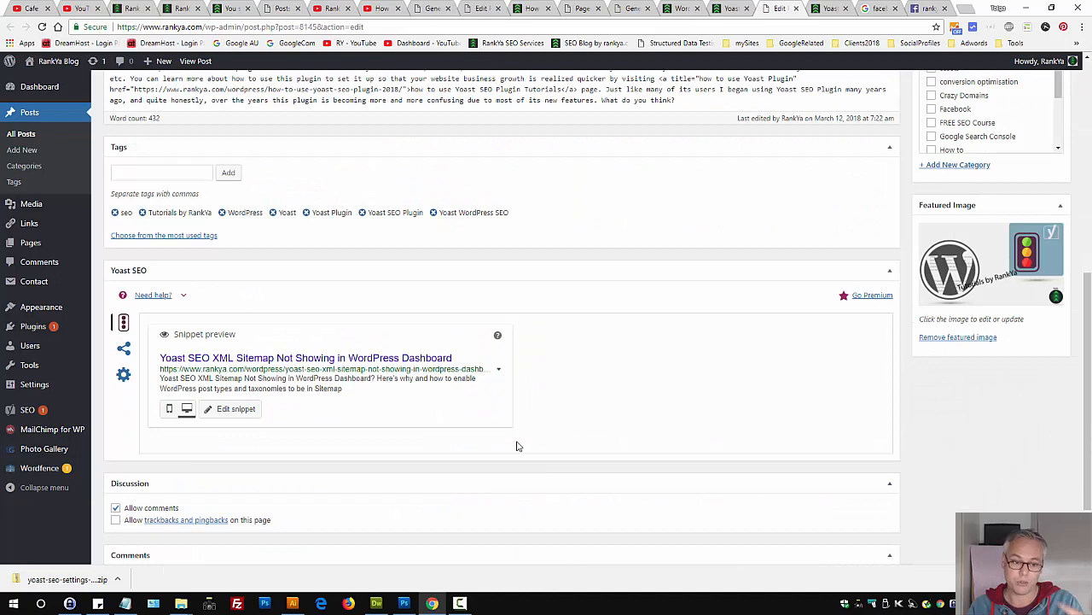
click(238, 416)
scroll(462, 459, down, 3)
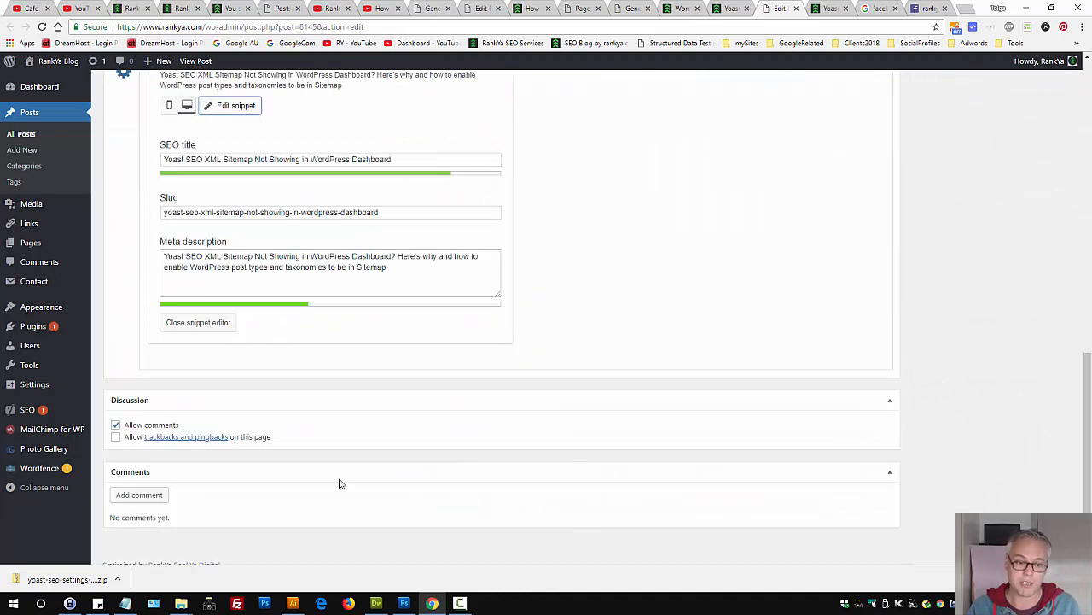
triple_click(263, 261)
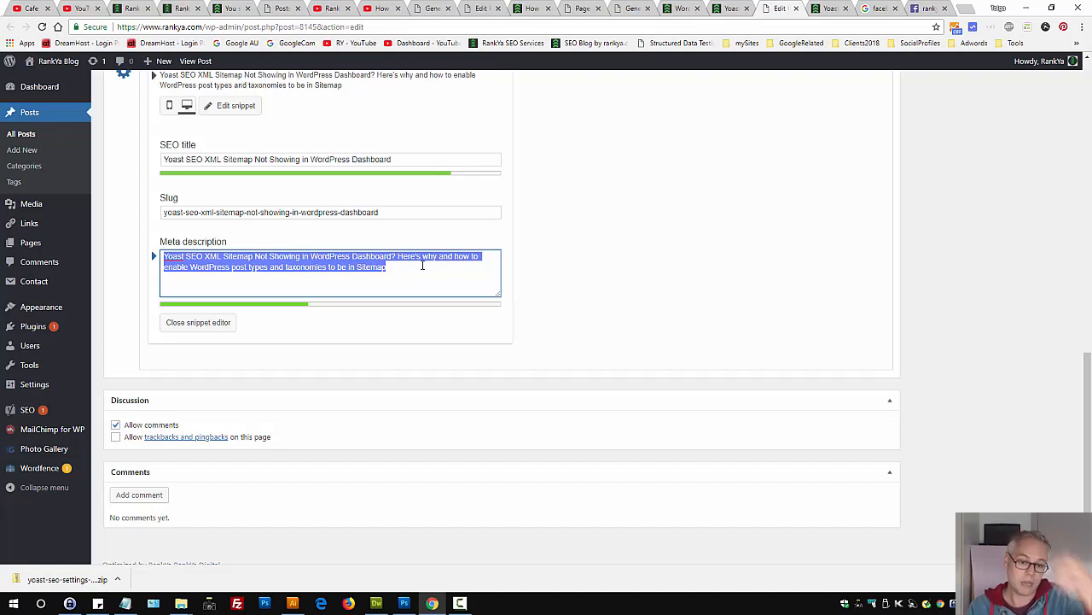
drag(429, 266, 131, 244)
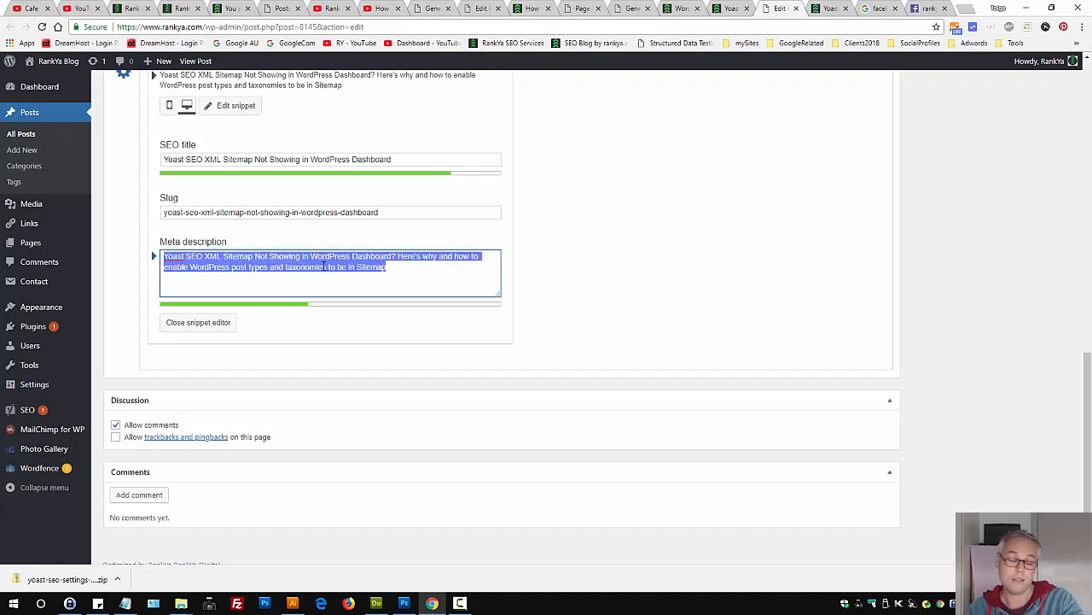
- Compare the post's Yoast snippet with the published post and highlight the thank-you description below the author biography
click(725, 8)
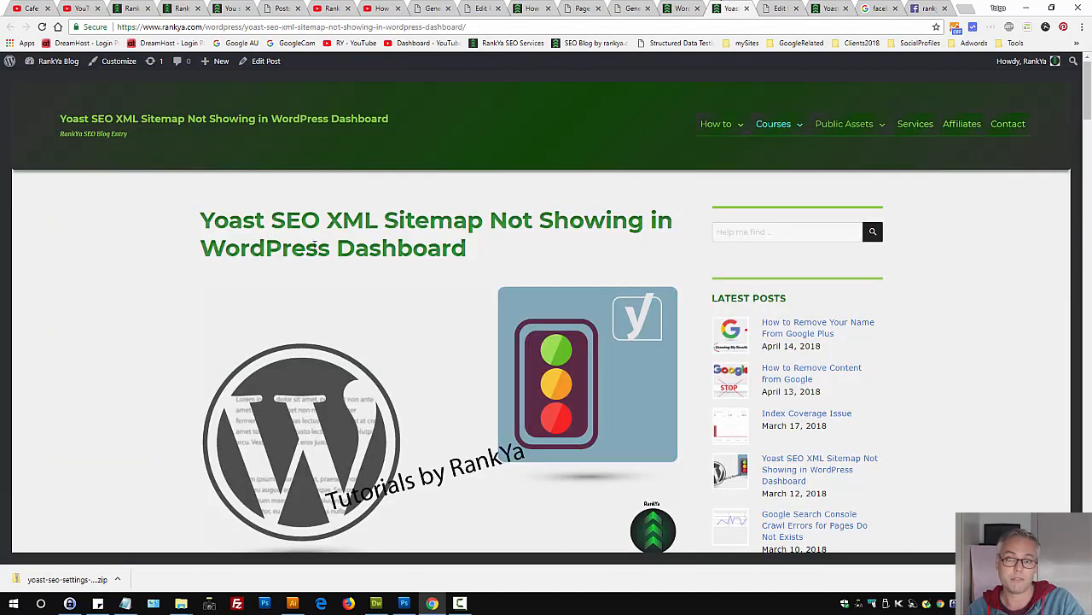
click(773, 8)
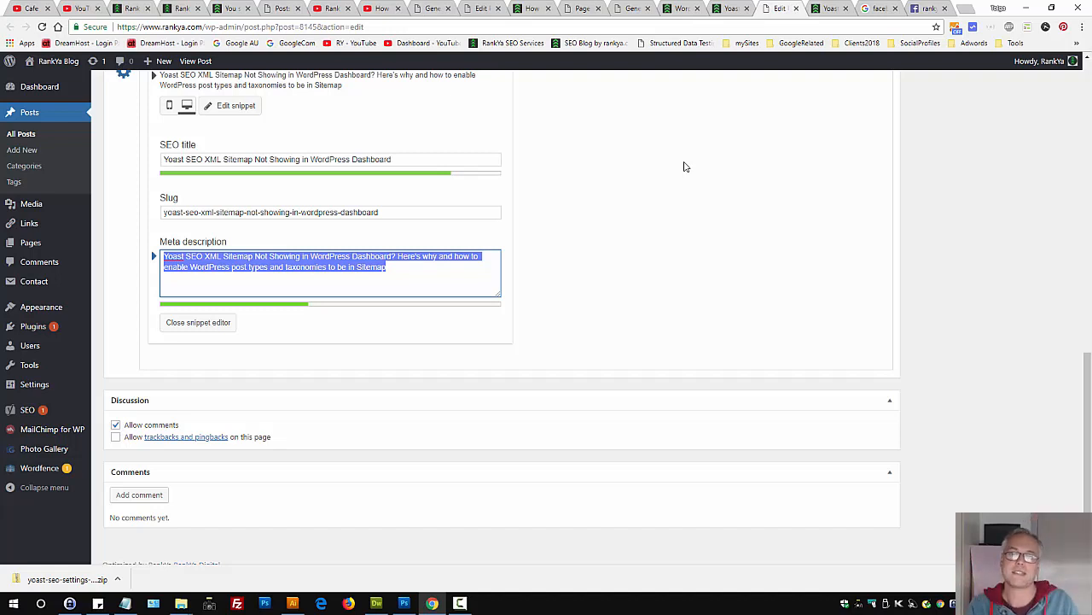
click(727, 10)
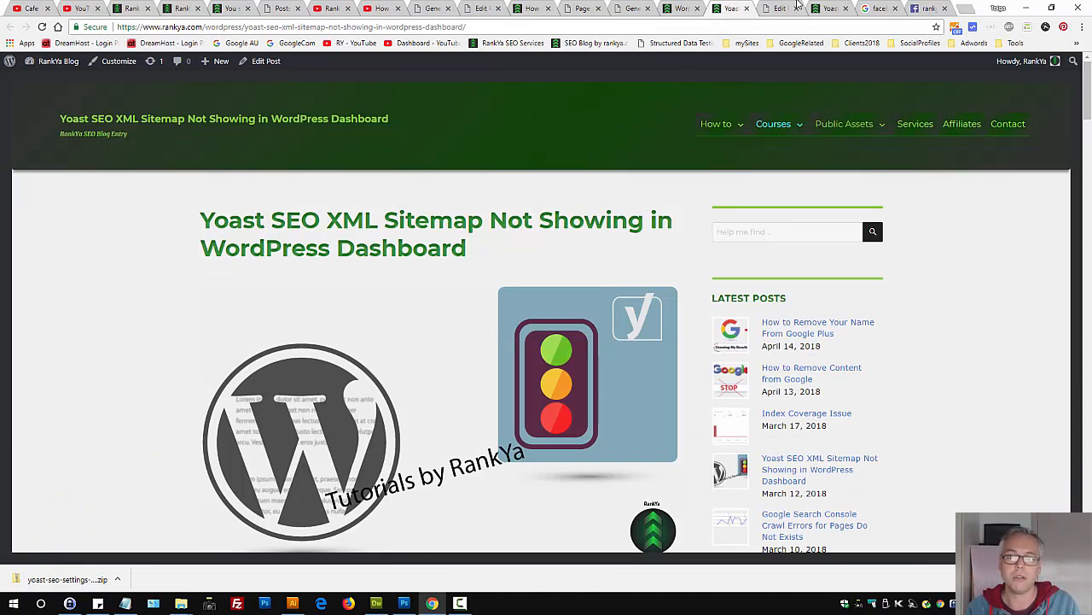
click(794, 8)
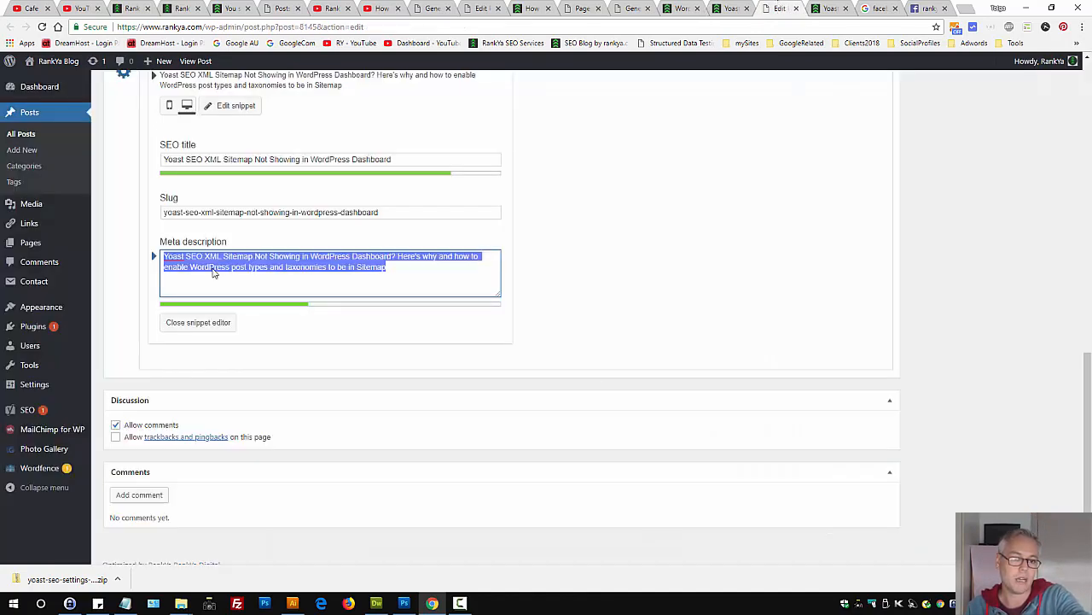
scroll(649, 341, up, 4)
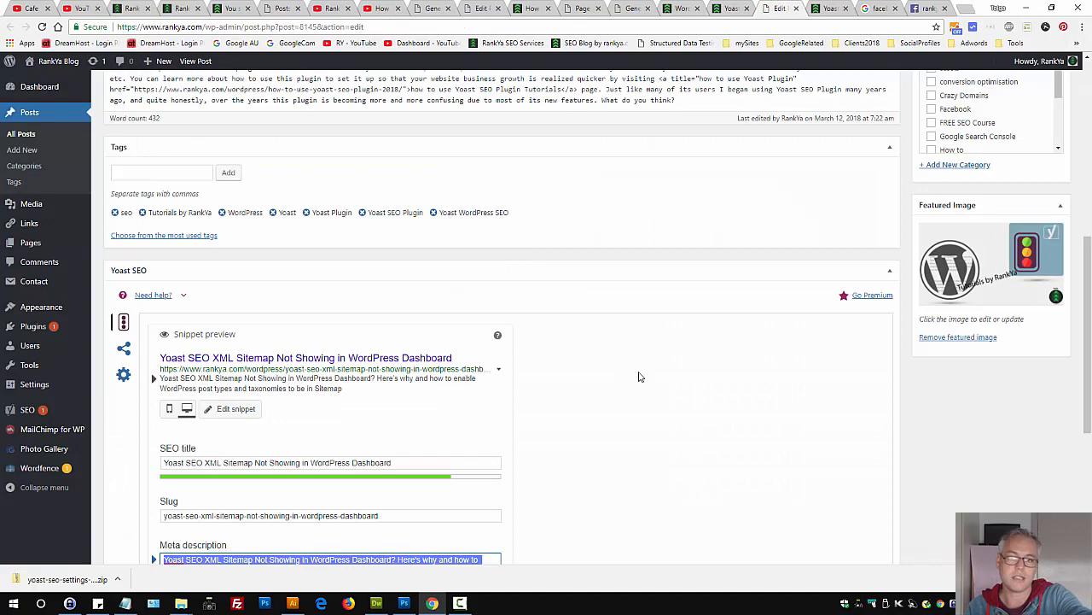
click(735, 8)
scroll(517, 403, down, 20)
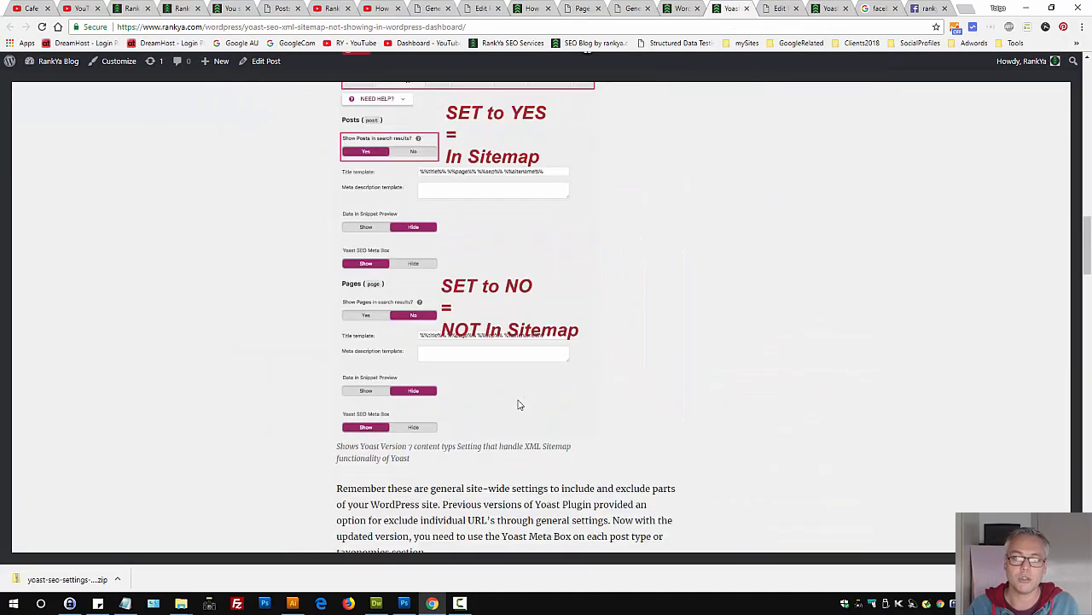
triple_click(420, 344)
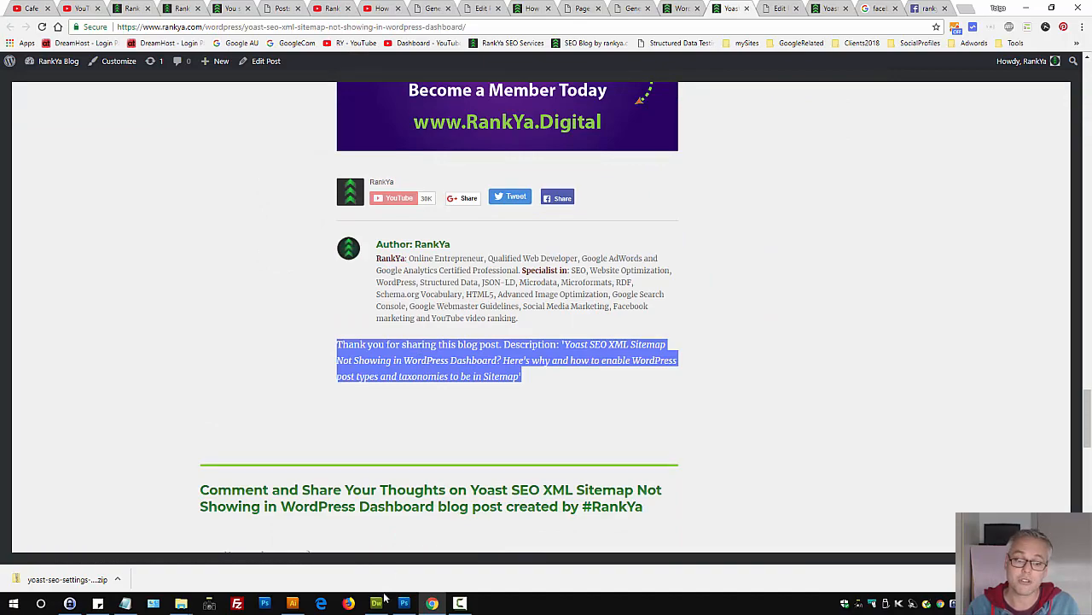
- Check the _yoast_wpseo_metadesc key in Dreamweaver, and highlight the thank-you paragraph on the published post in Chrome again
key(alt+Tab)
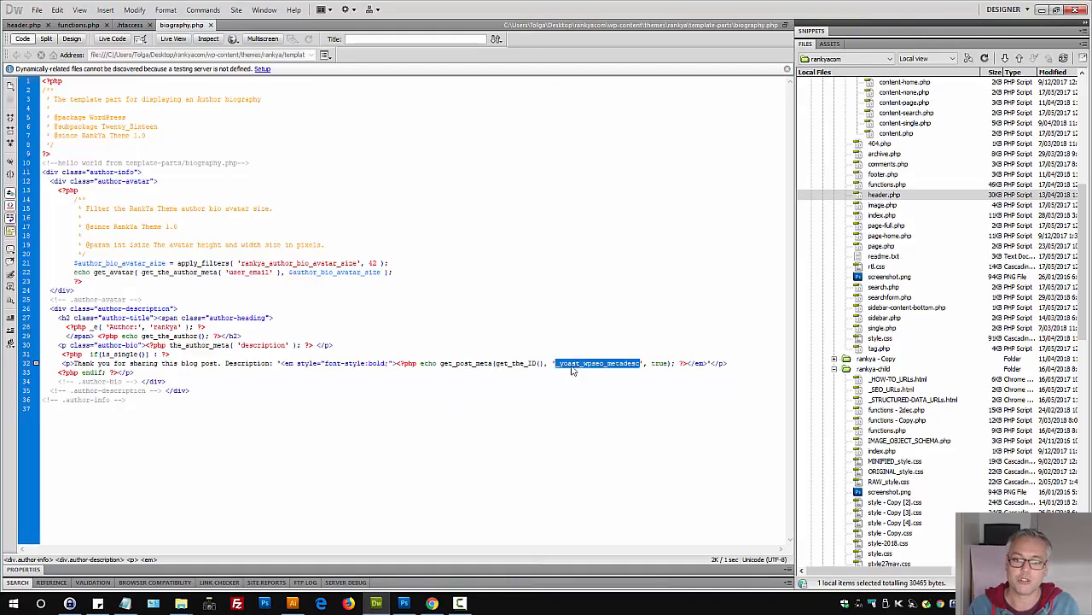
click(432, 602)
click(383, 372)
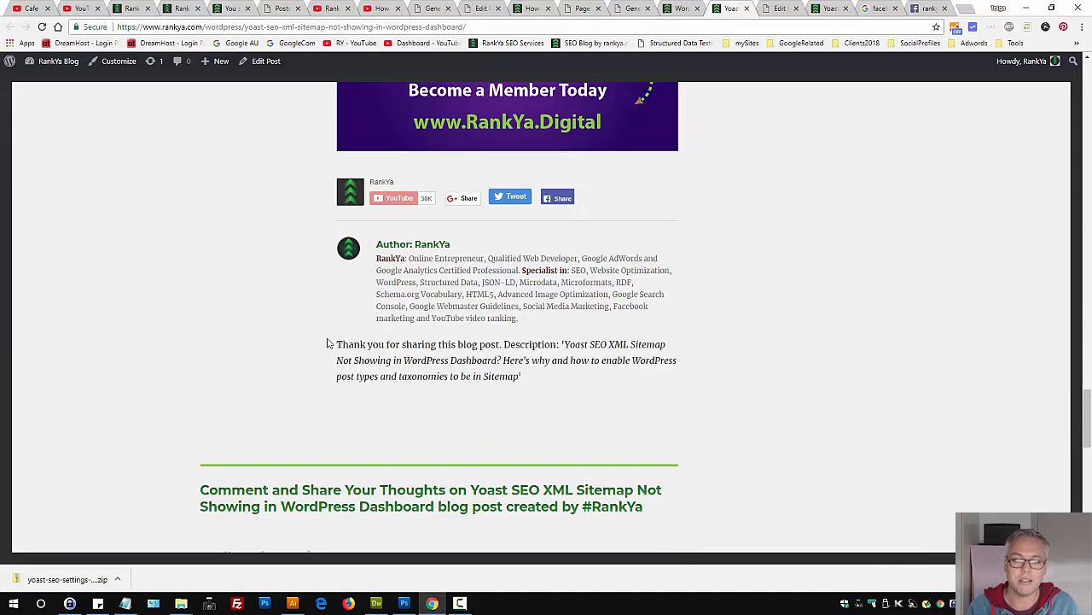
drag(333, 344, 555, 395)
click(554, 400)
- Look over the post's comment area and footer, and highlight the thank-you wording and the meta description text separately
scroll(566, 444, down, 10)
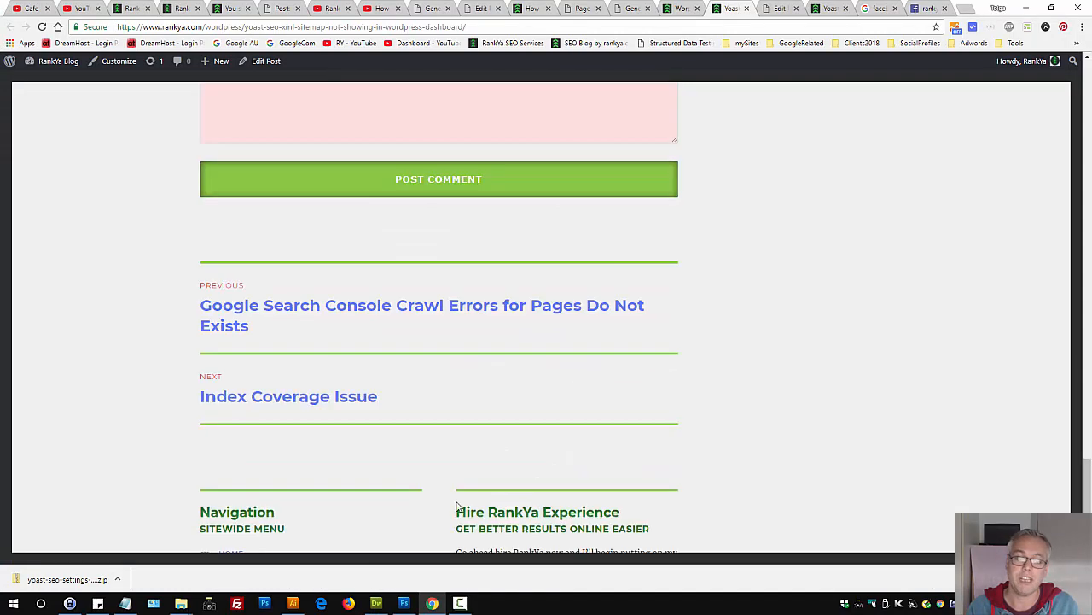
scroll(446, 507, up, 9)
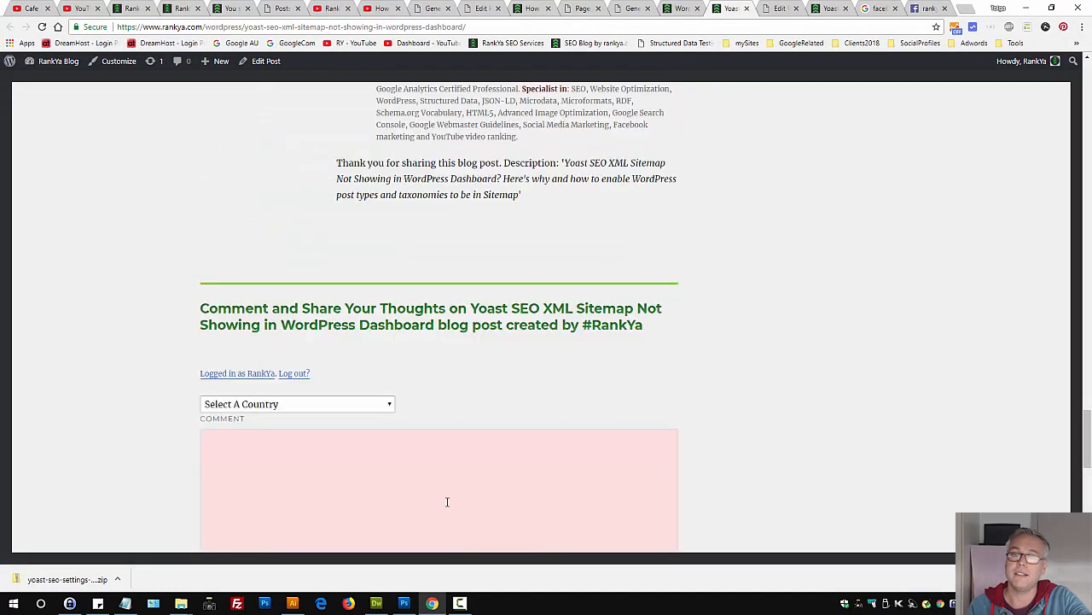
scroll(446, 503, down, 5)
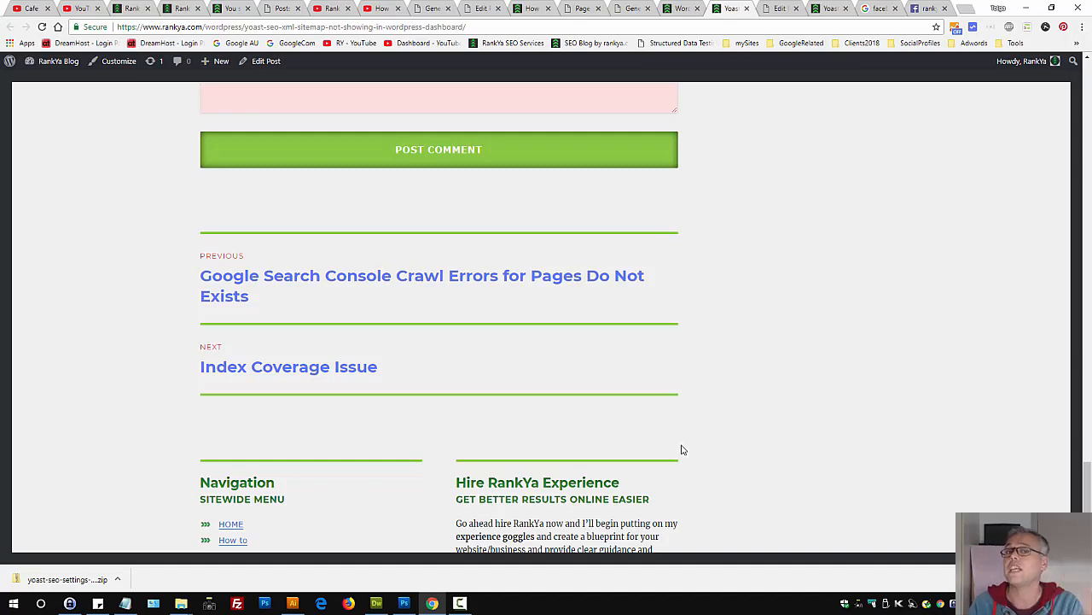
scroll(682, 448, up, 8)
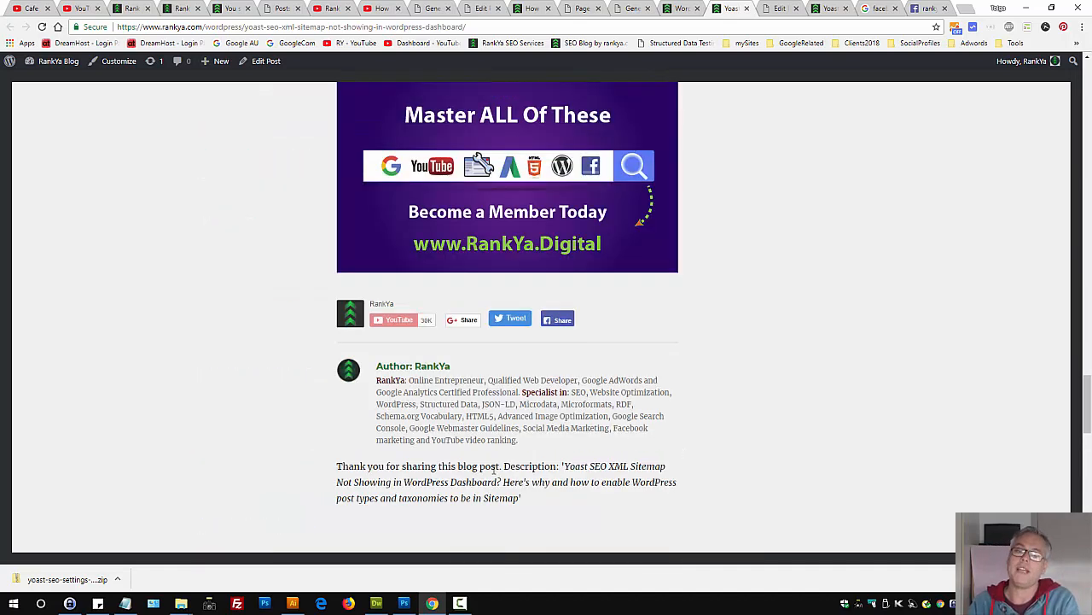
drag(565, 470, 518, 502)
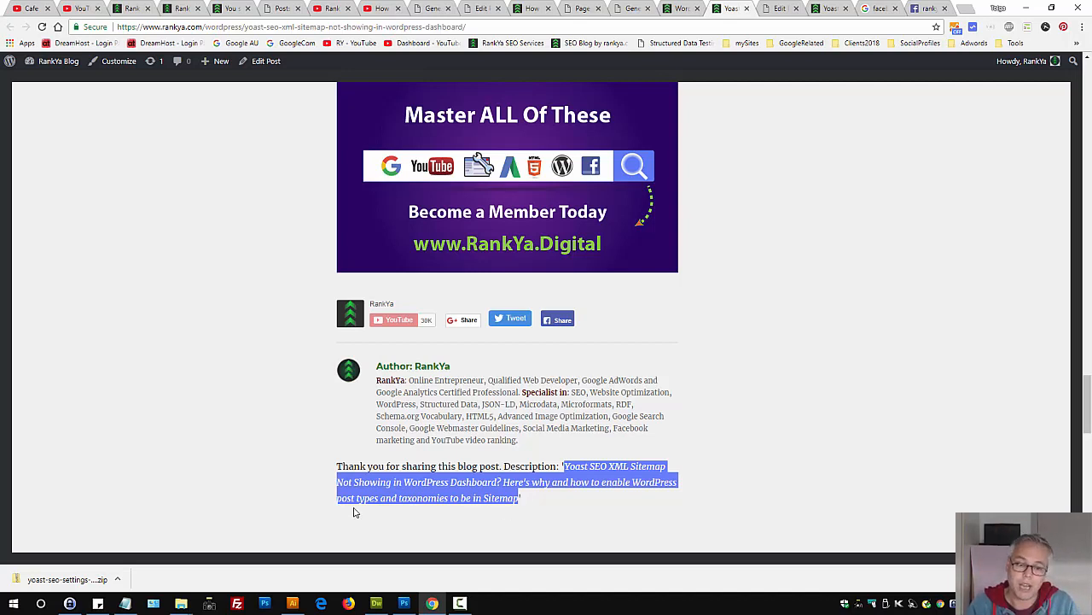
drag(338, 466, 558, 466)
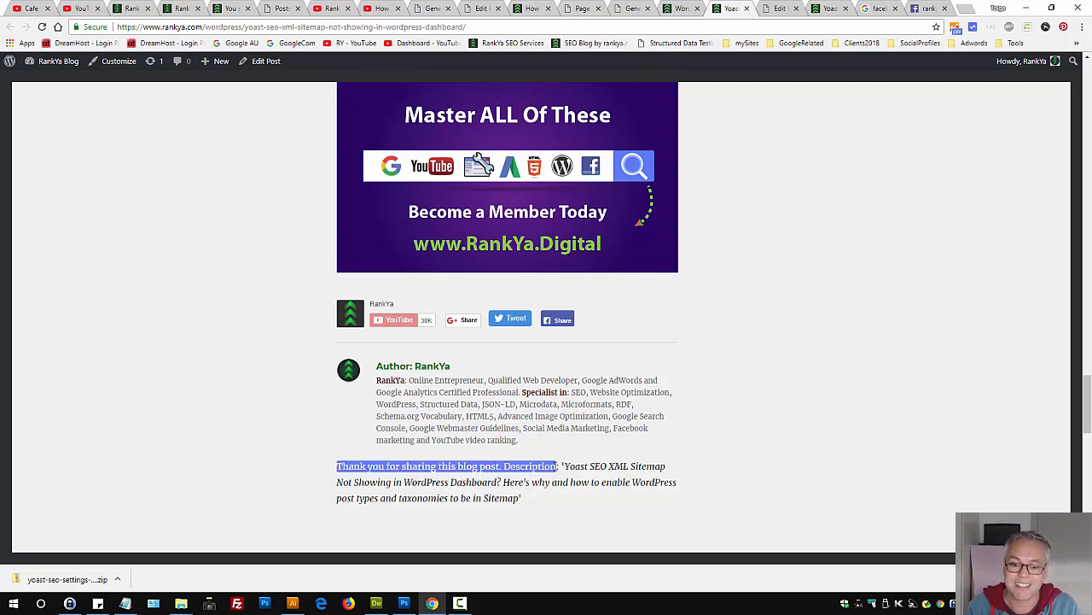
click(562, 466)
drag(563, 468, 517, 498)
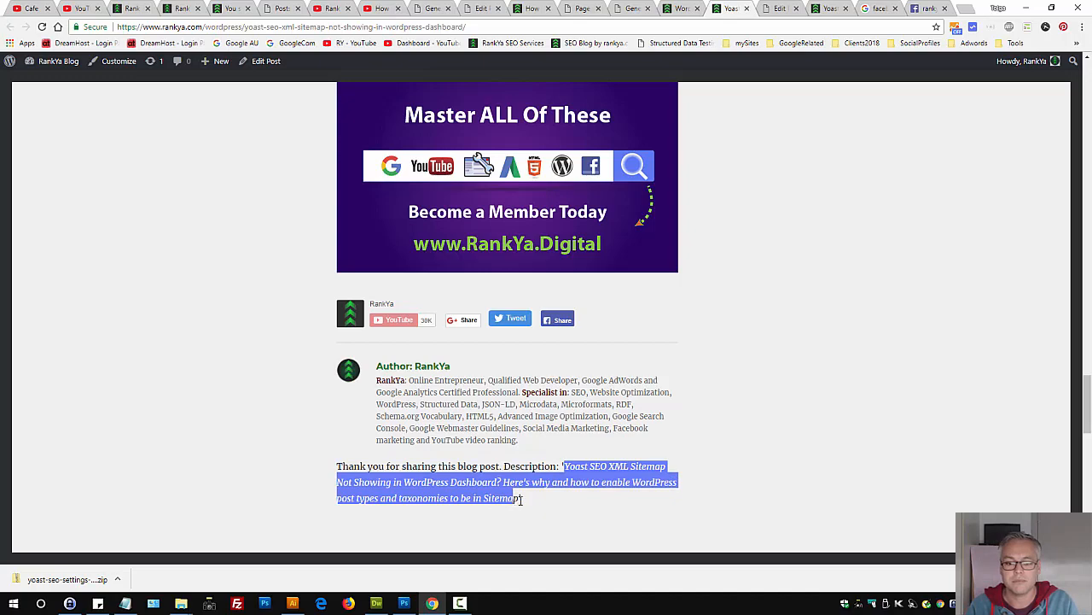
- In Dreamweaver, highlight the PHP statement in biography.php that echoes get_post_meta with _yoast_wpseo_metadesc
click(377, 603)
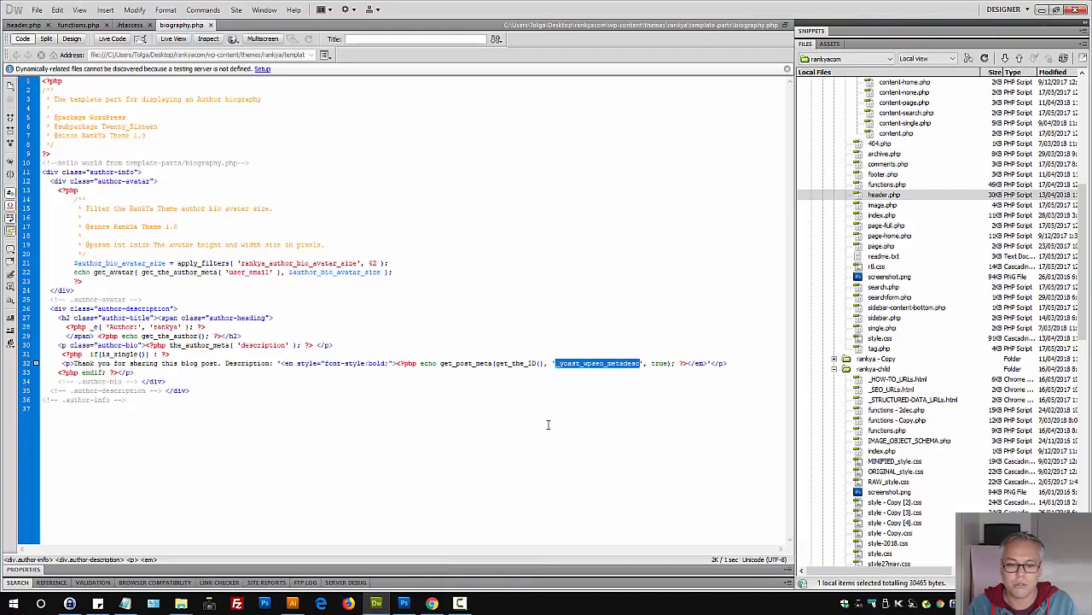
click(533, 381)
drag(397, 362, 688, 362)
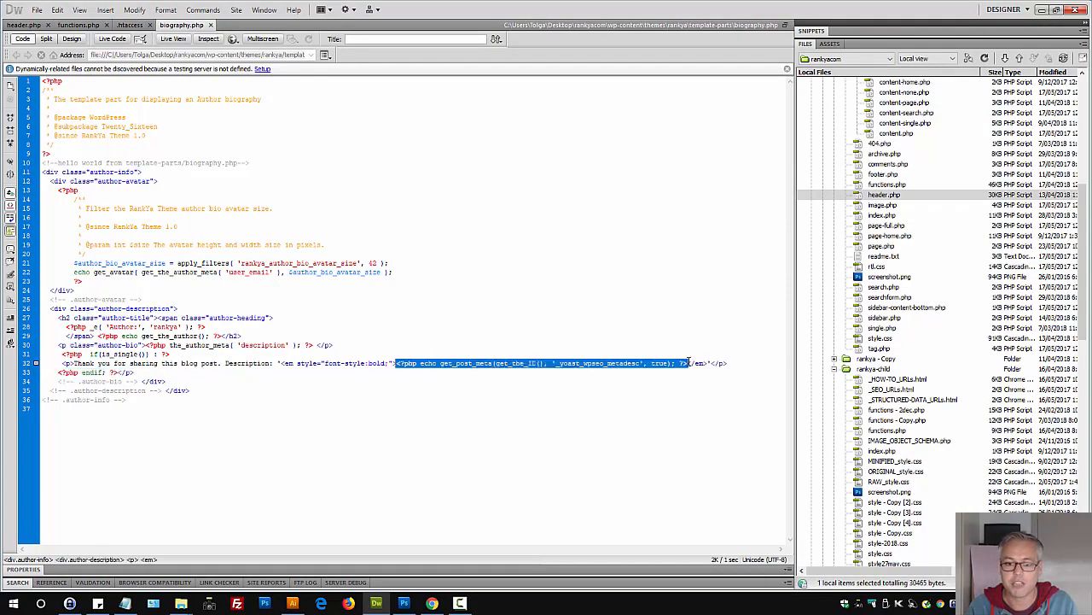
click(578, 362)
- In Chrome, view the YouTube comment asking to cover something unimaginable and highlight the word "unimaginable"
click(432, 603)
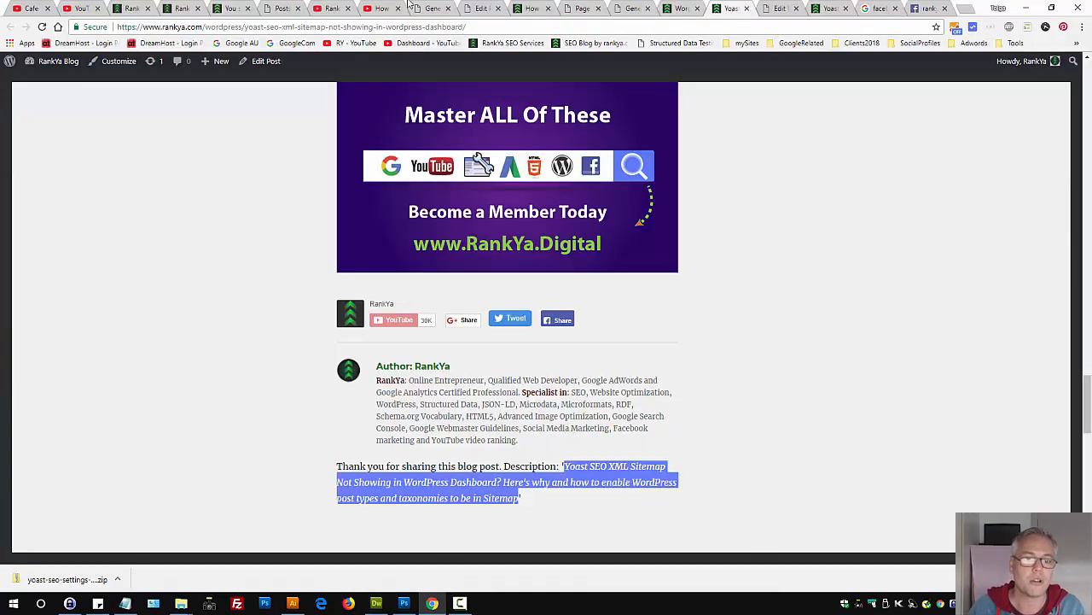
click(382, 8)
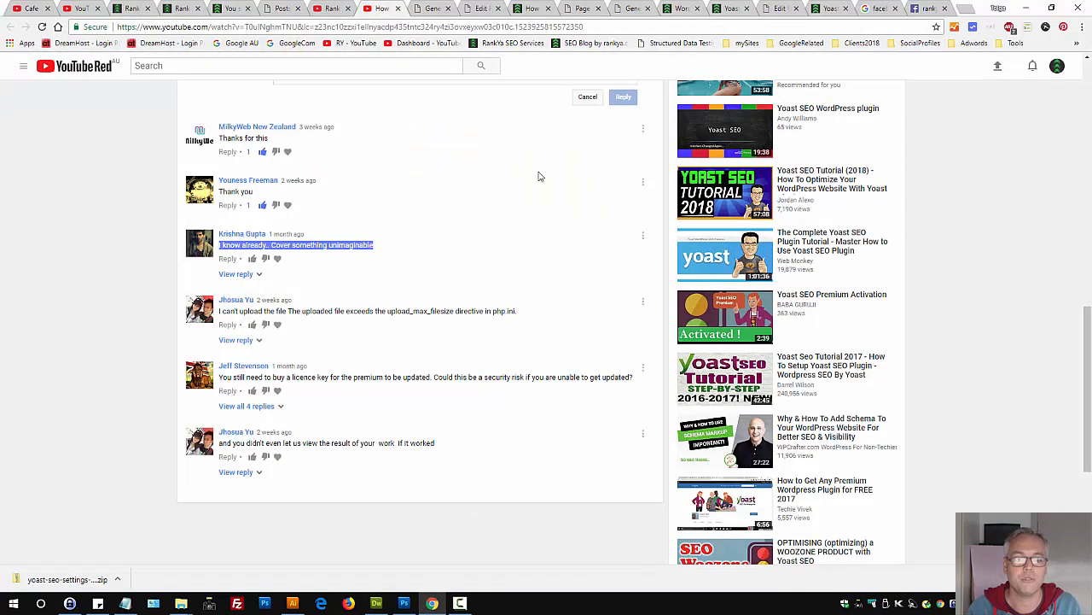
triple_click(314, 245)
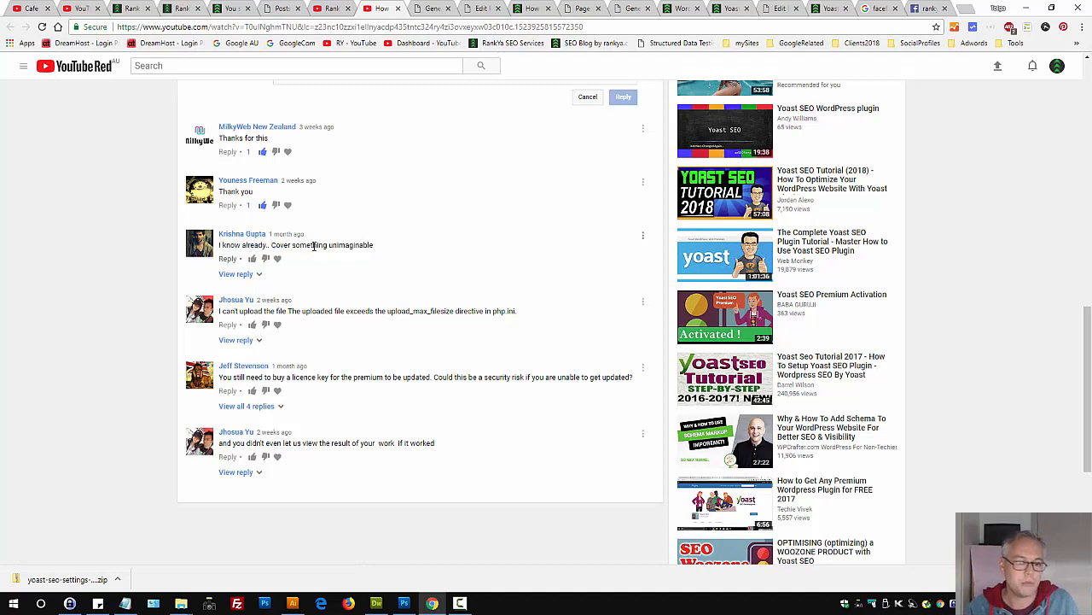
double_click(312, 245)
double_click(354, 245)
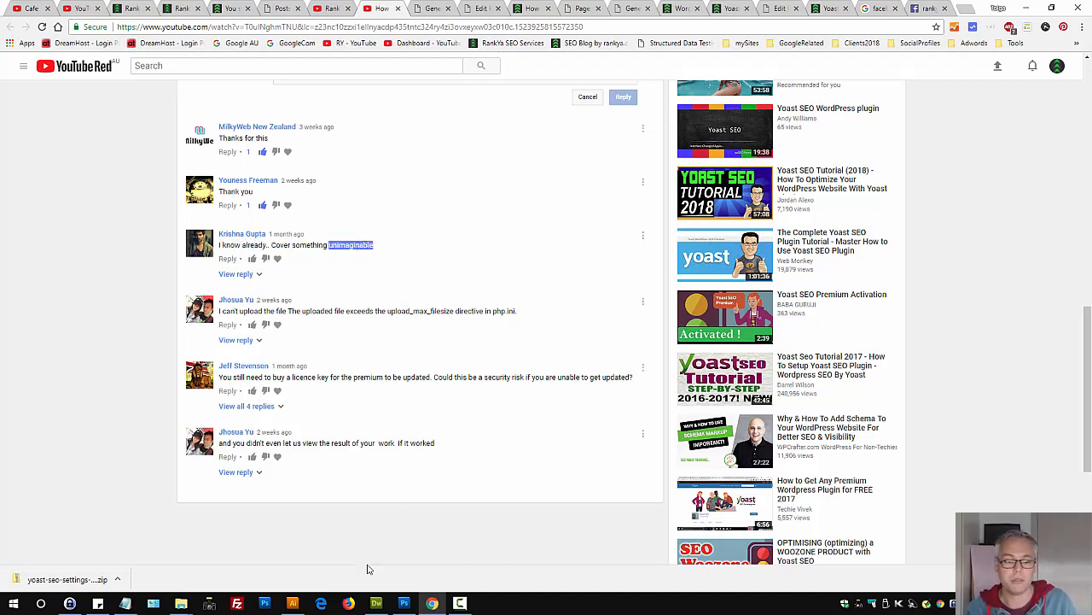
- In Dreamweaver, open the theme's header.php and find the og:image meta tag code after wp_head()
click(376, 603)
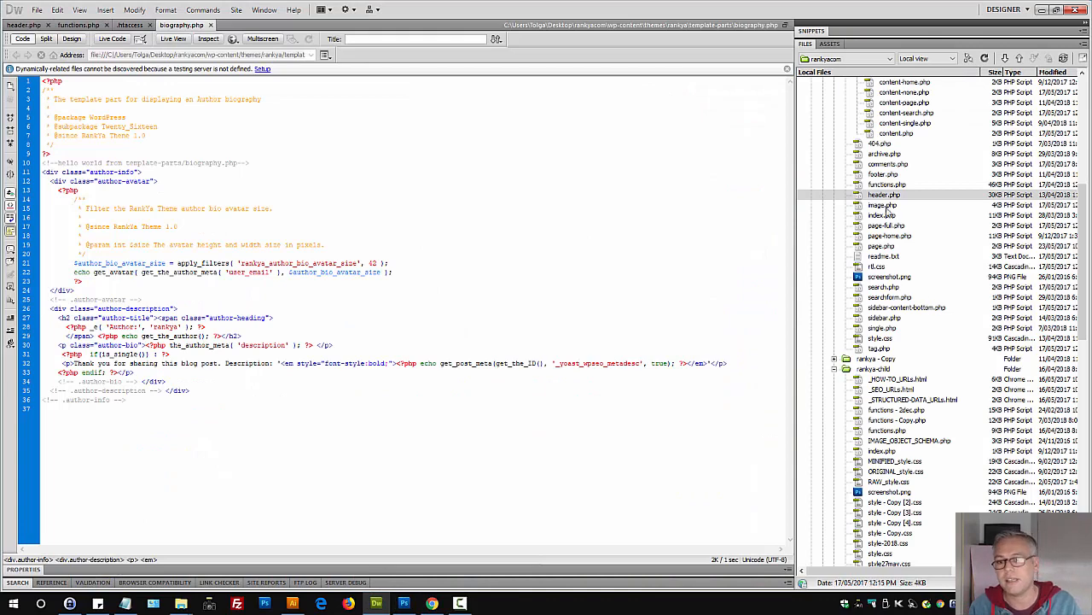
double_click(869, 197)
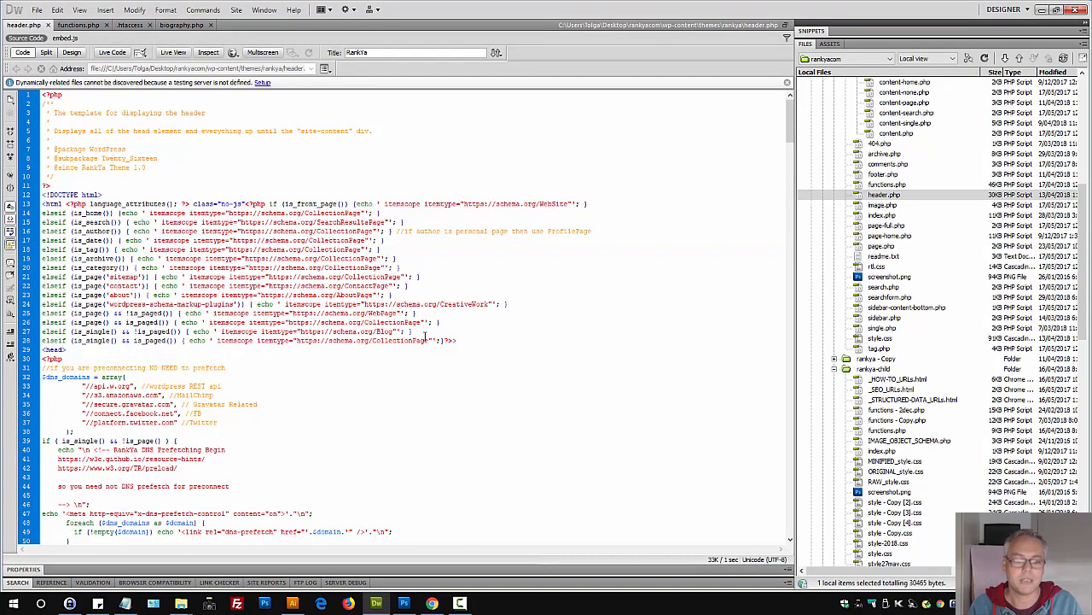
scroll(384, 333, down, 20)
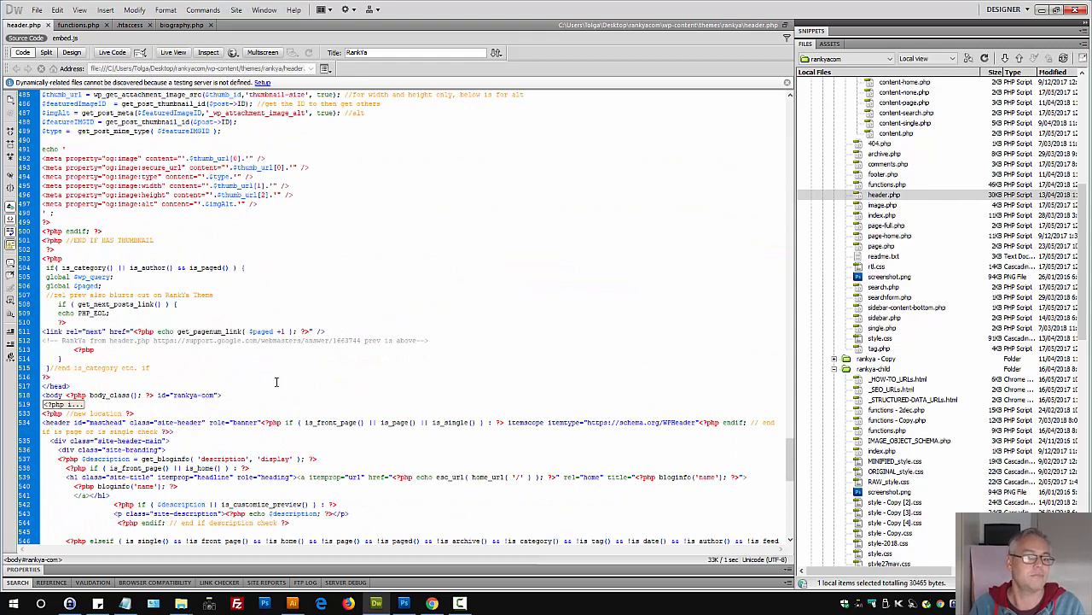
scroll(244, 372, up, 3)
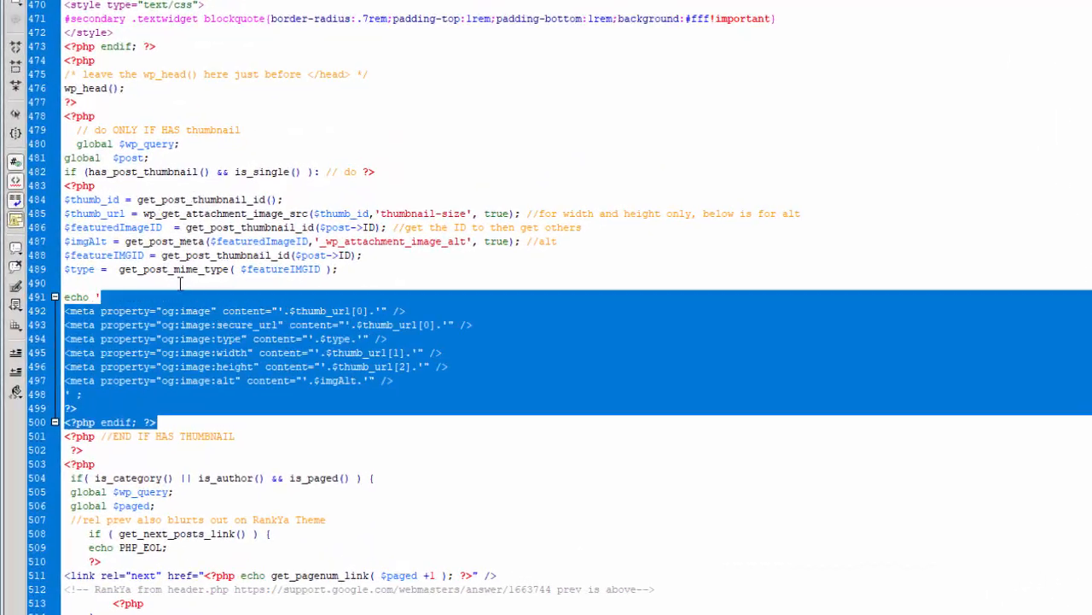
- Highlight the og:image code block on lines 478 to 500 of header.php, including its has_post_thumbnail and is_single conditions individually
drag(179, 283, 57, 124)
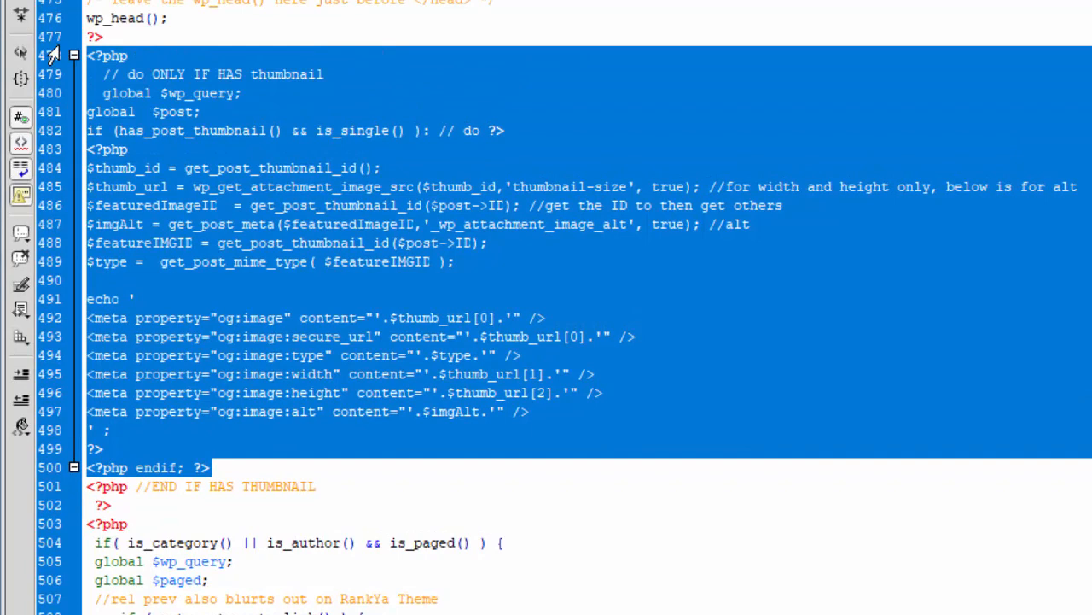
click(312, 324)
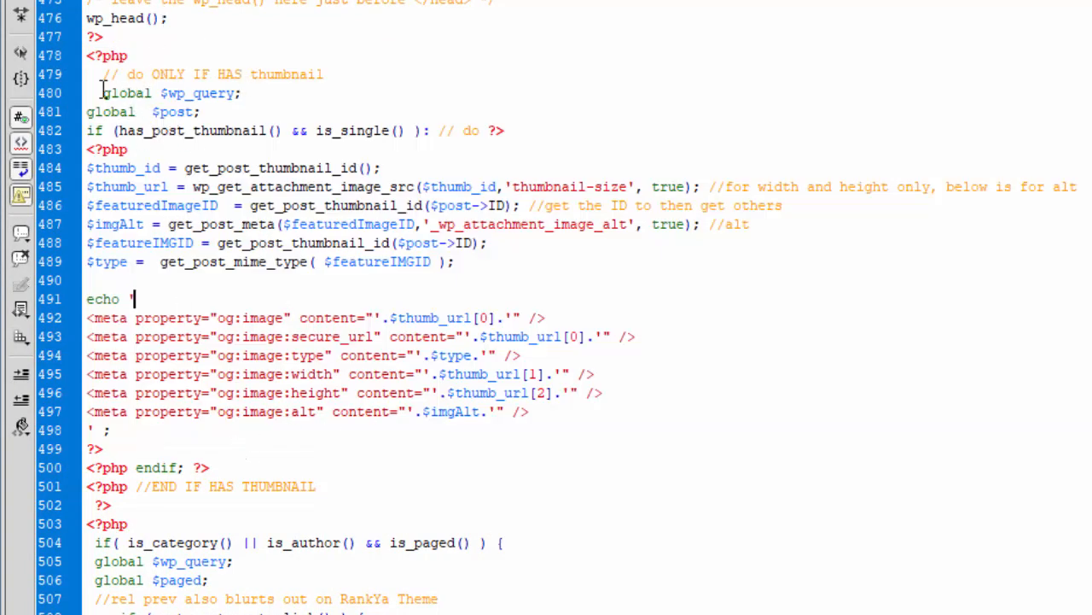
double_click(169, 130)
click(345, 133)
double_click(345, 132)
double_click(192, 130)
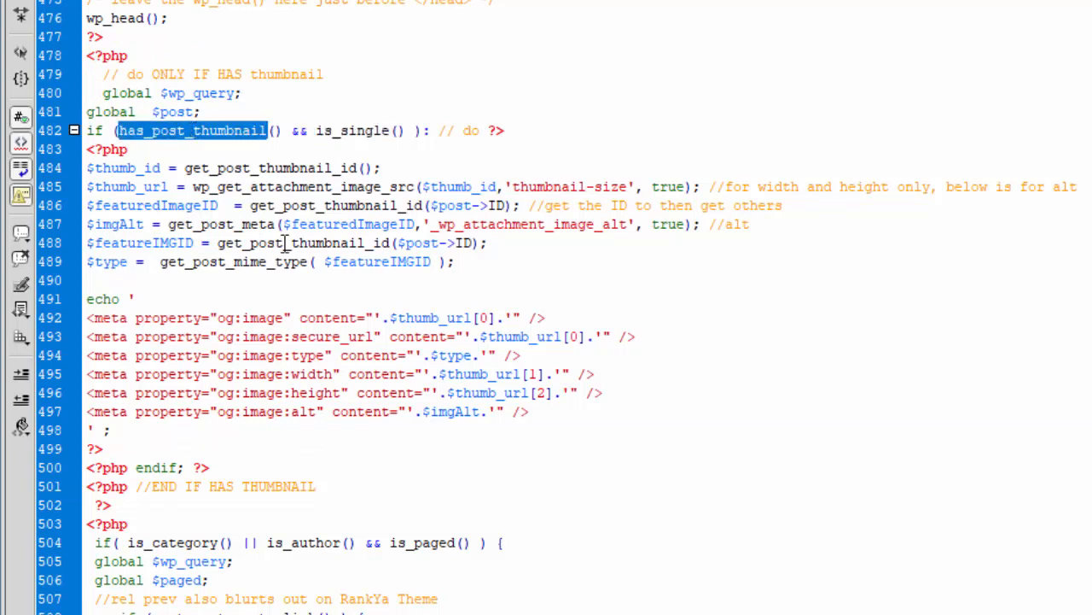
click(381, 317)
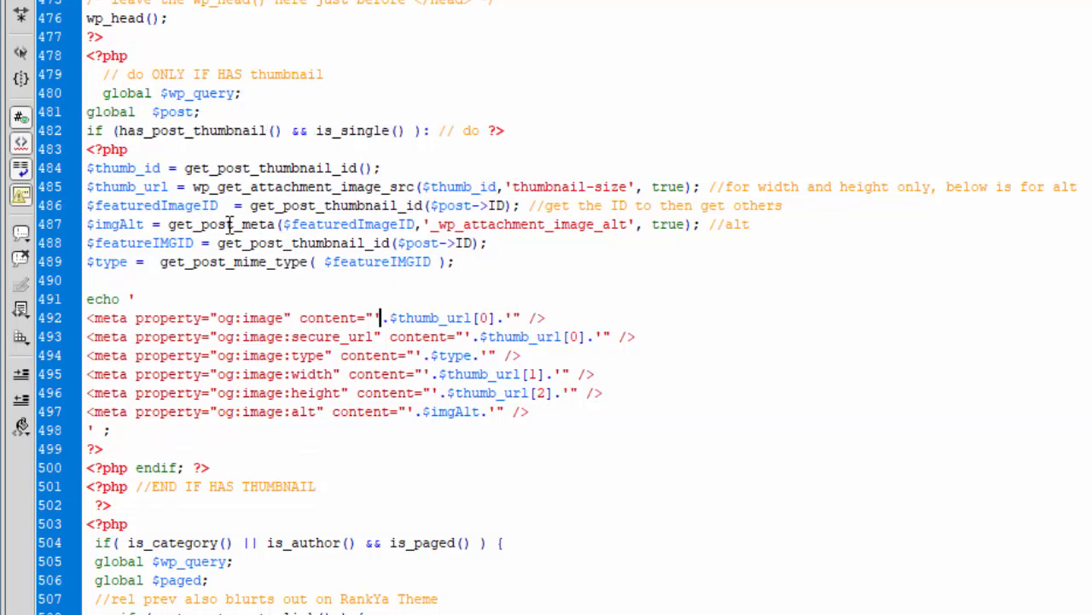
- Highlight the whole og:image block again, and revisit the "unimaginable" YouTube comment in Chrome to clear its text highlight
drag(210, 468, 72, 55)
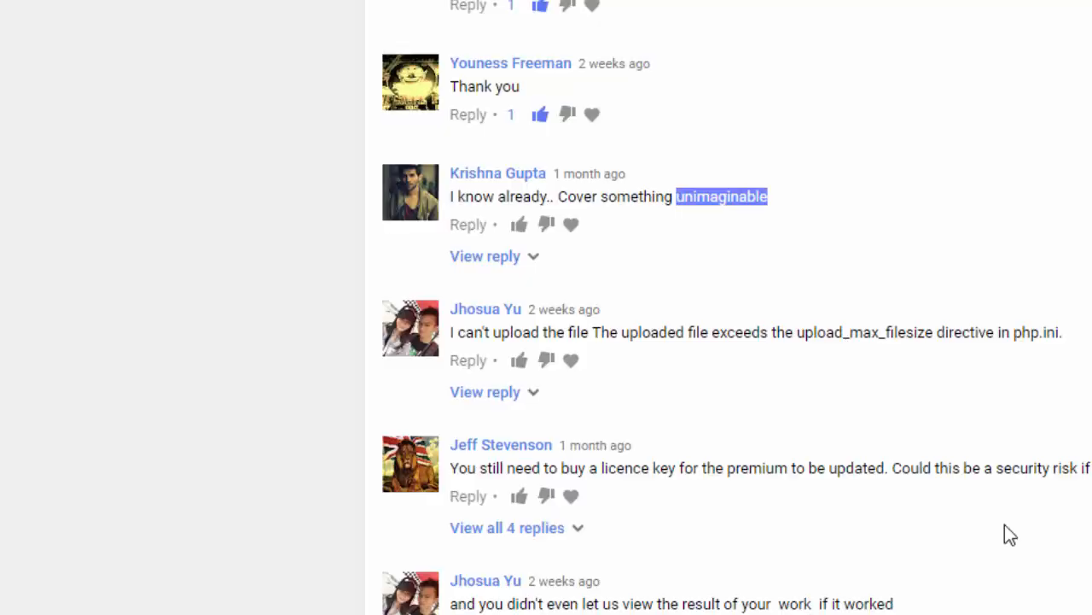
click(1041, 131)
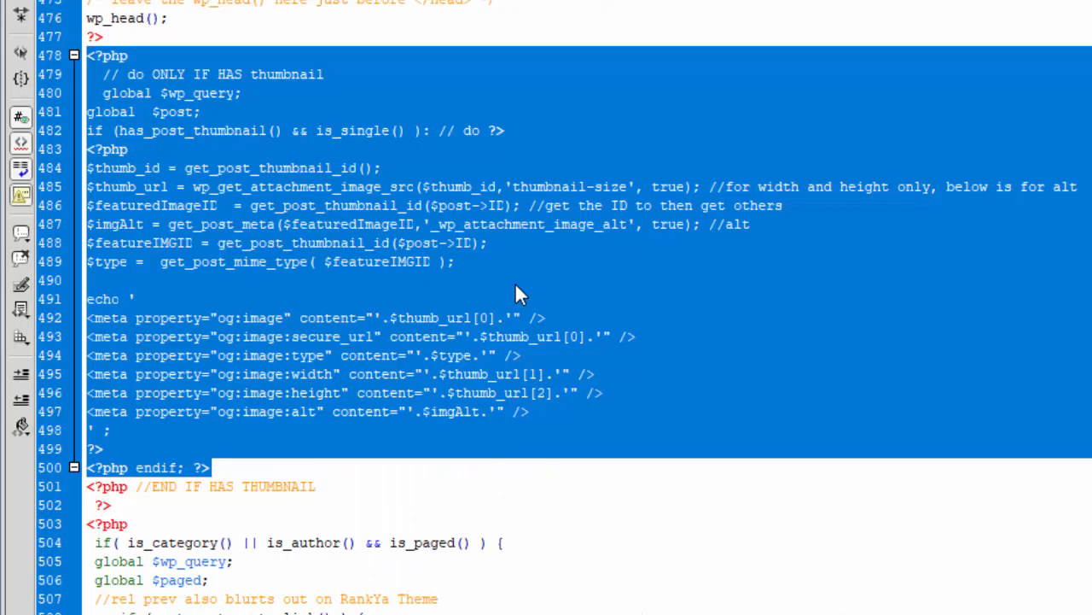
click(515, 282)
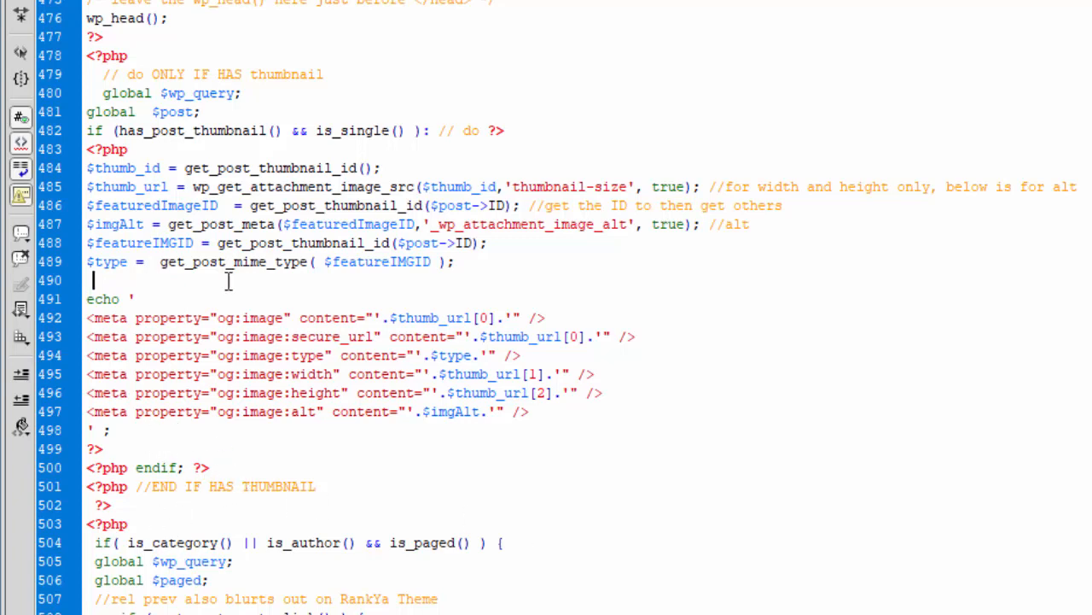
- In Dreamweaver, highlight wp_head, the closing head tag and the og:image block between them to point out where the code goes
double_click(107, 19)
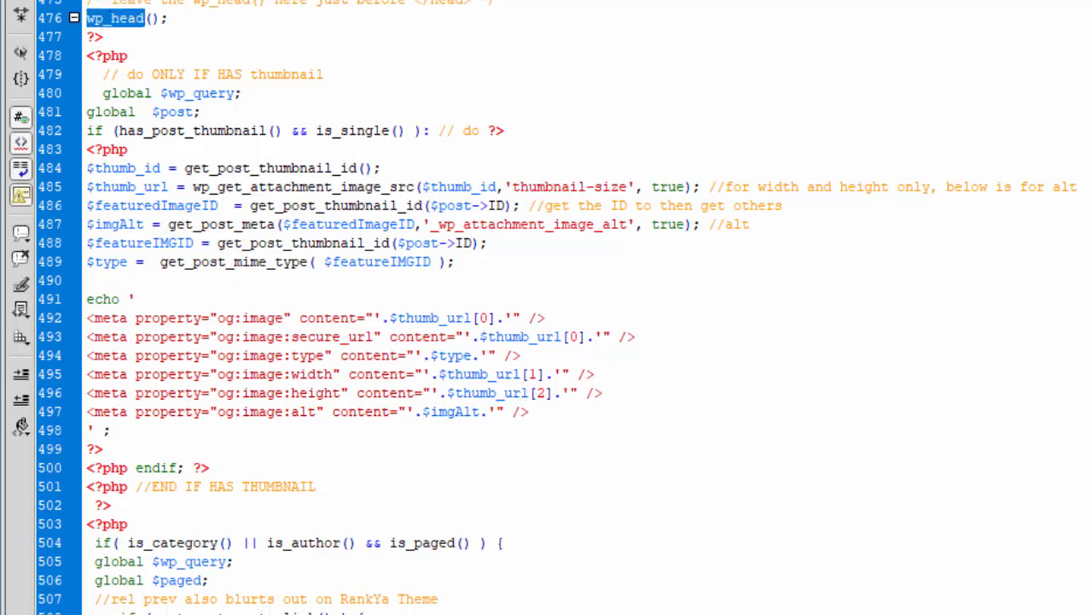
drag(65, 588, 109, 588)
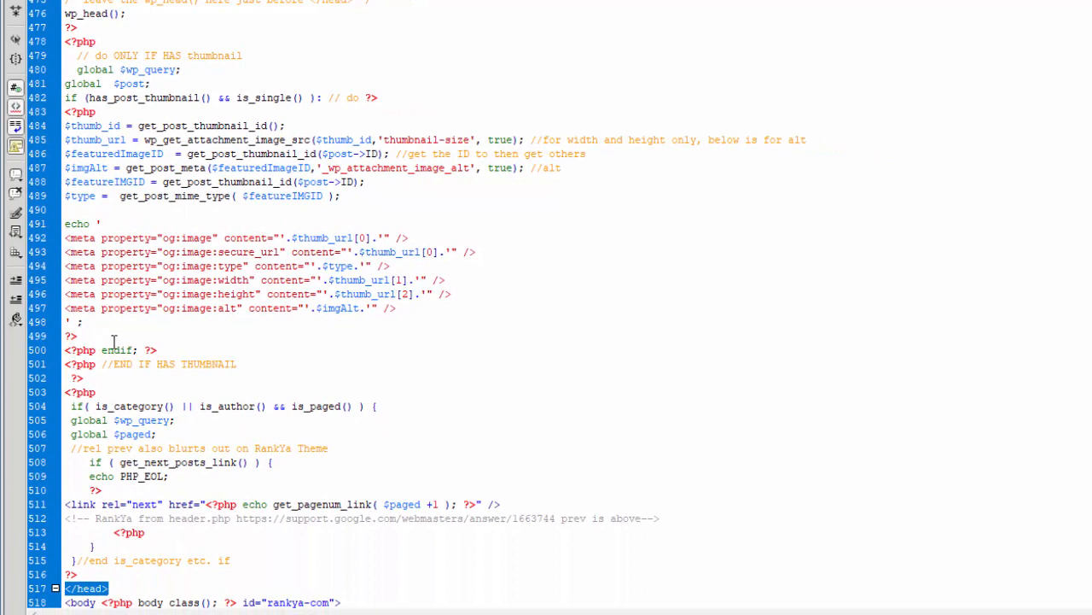
drag(159, 350, 55, 41)
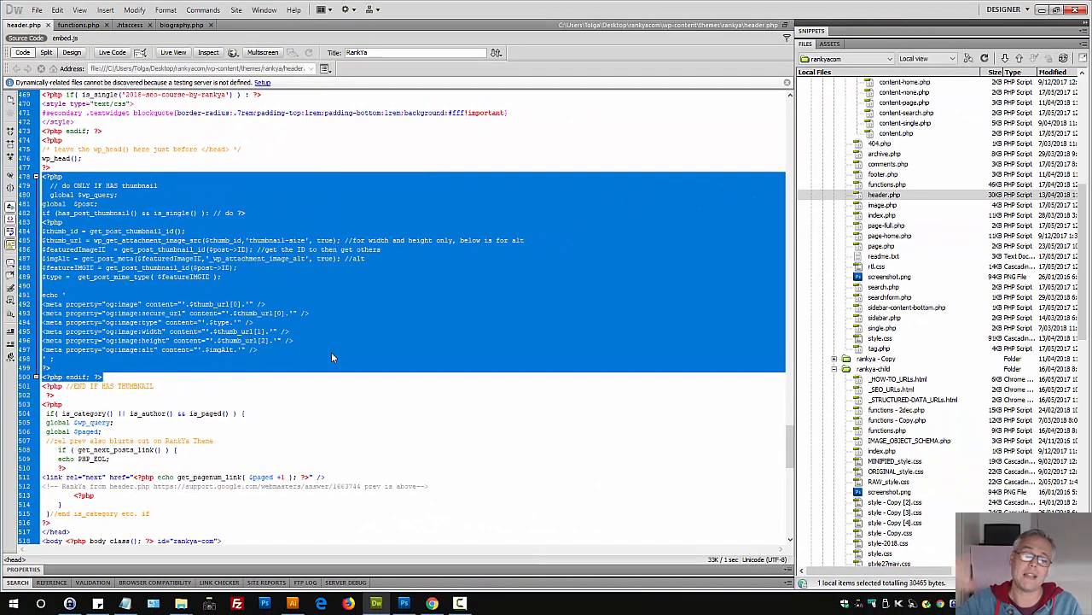
click(392, 357)
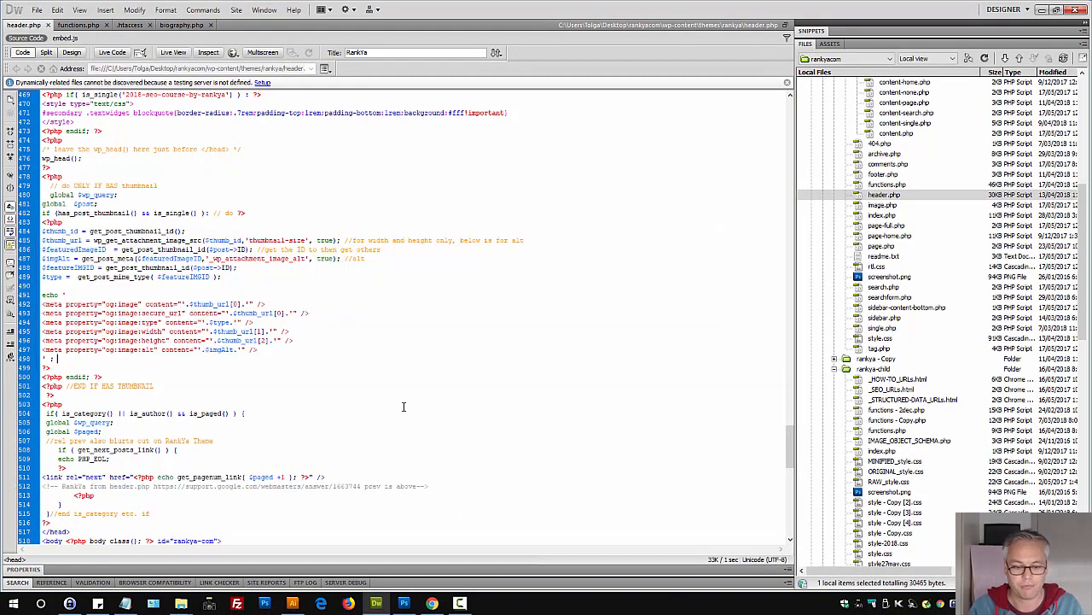
- In Chrome, view the rankya.digital home page and look through the blog post about the Yoast SEO XML sitemap not showing
click(432, 603)
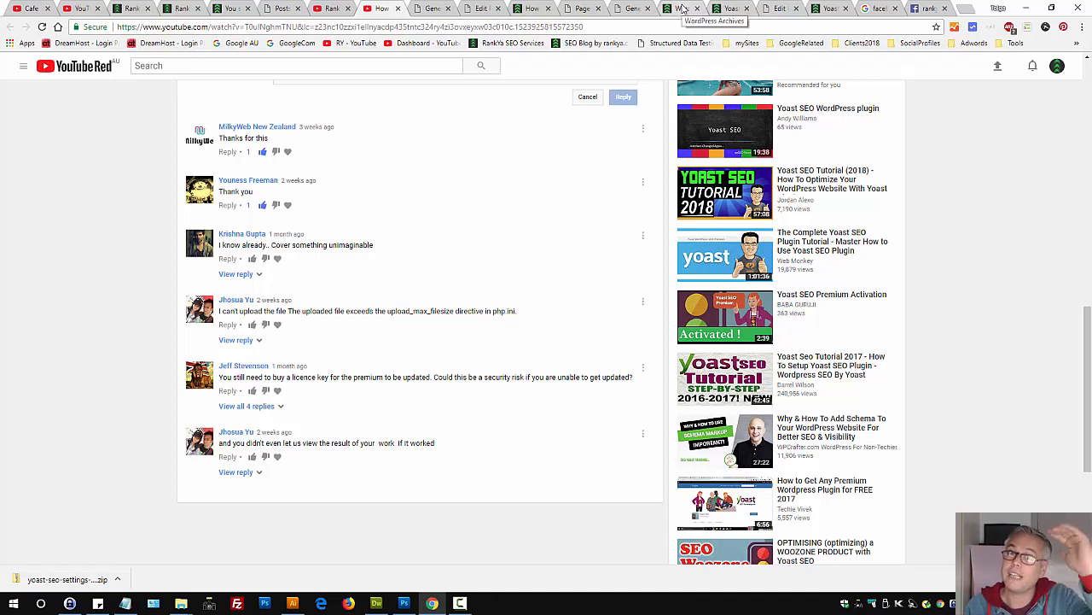
click(181, 8)
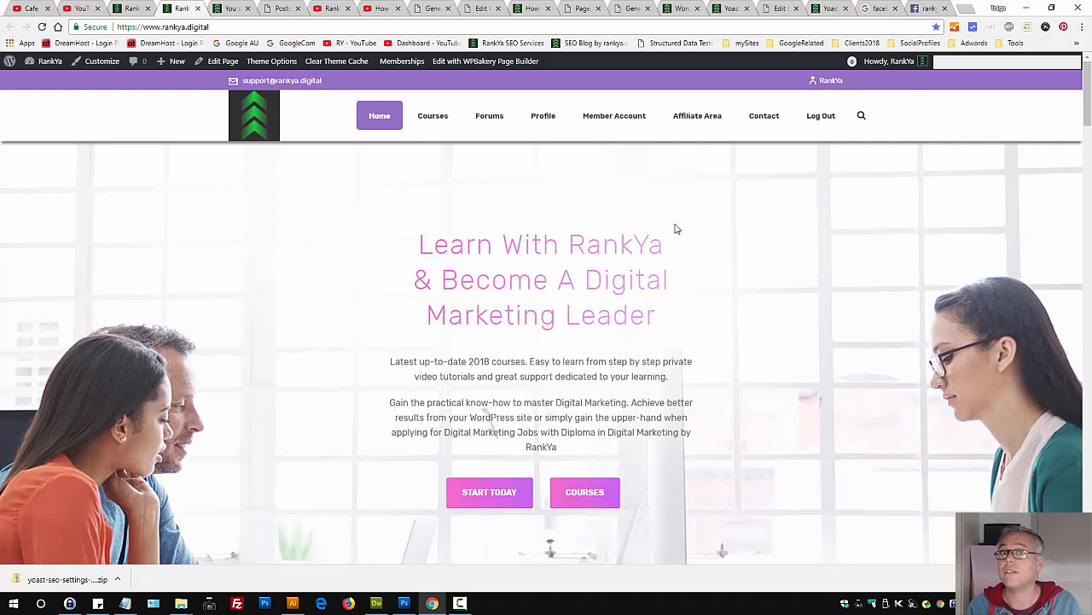
click(726, 8)
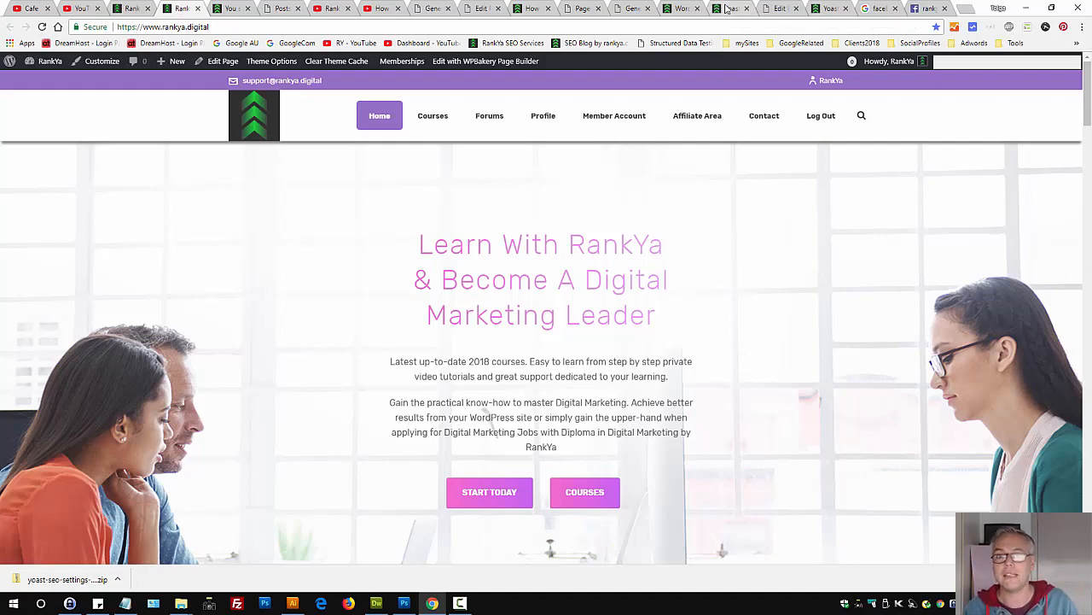
click(732, 299)
scroll(781, 324, up, 10)
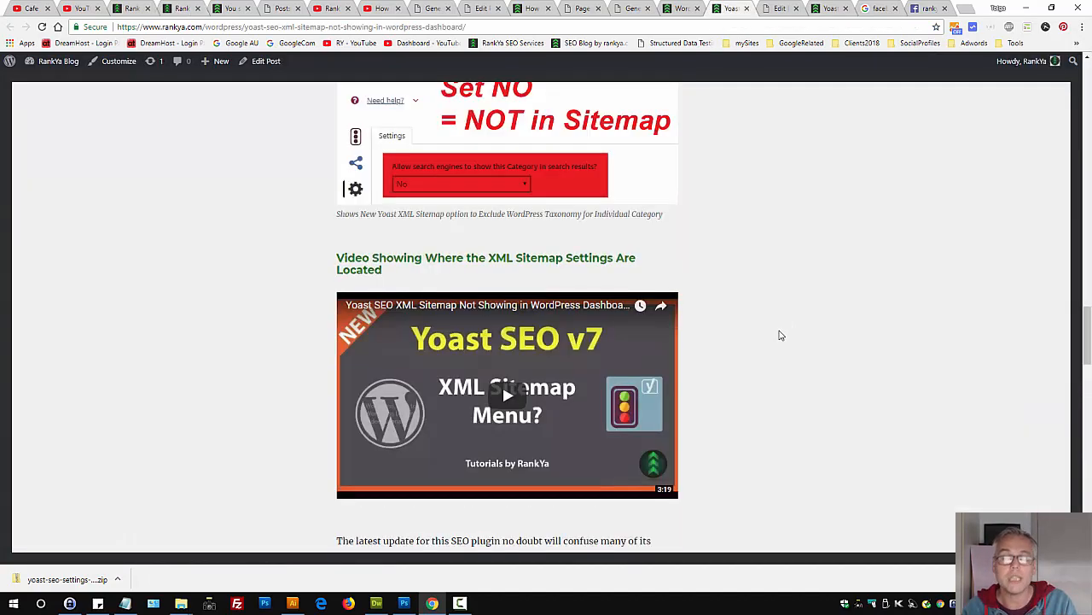